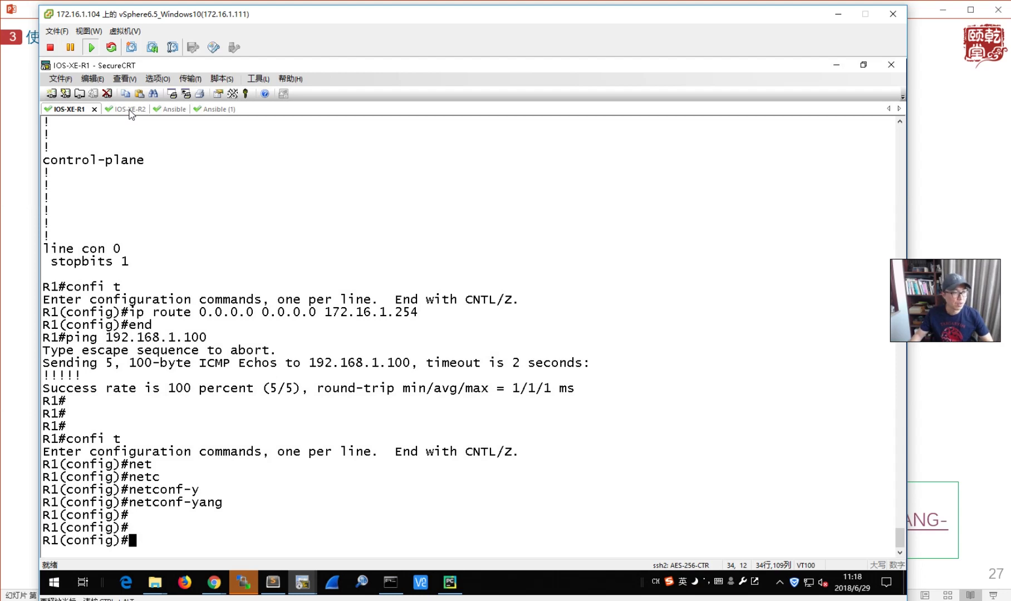
# - In YANG Explorer's Operations settings, set platform to csr and host to 172.16.1.211
pyautogui.click(214, 584)
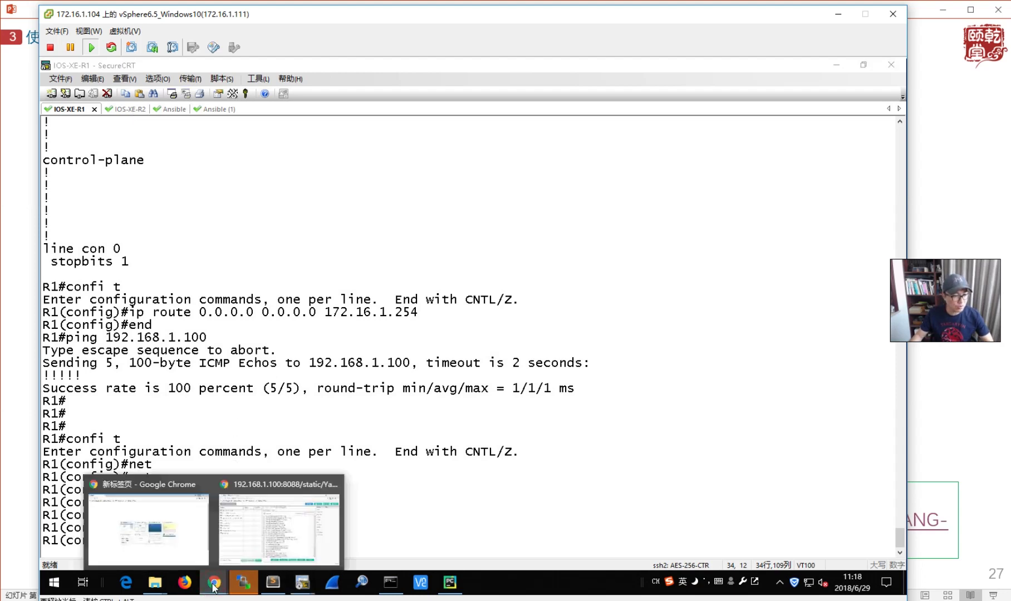
pyautogui.click(259, 542)
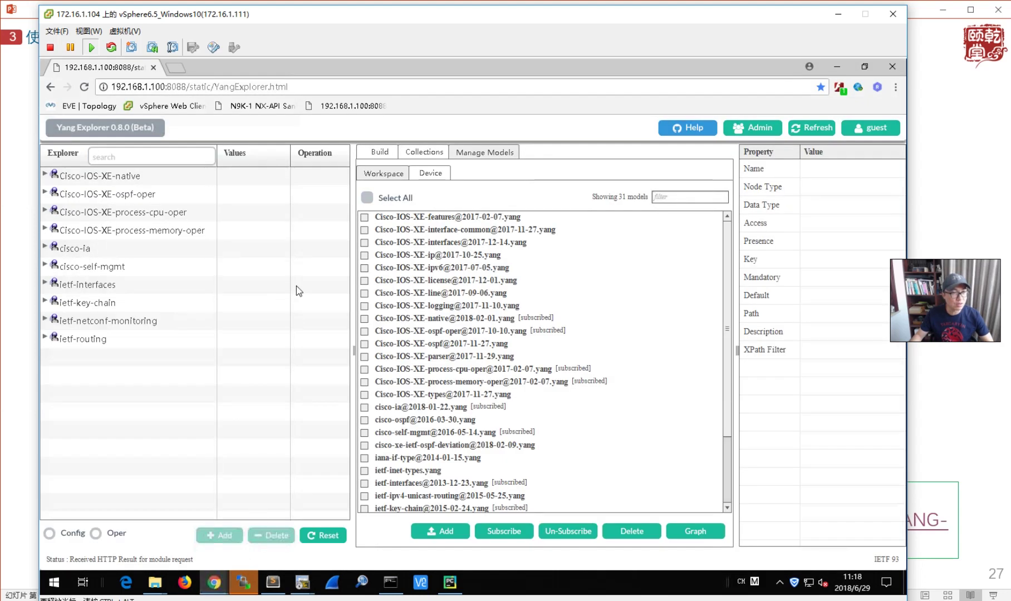
pyautogui.click(381, 152)
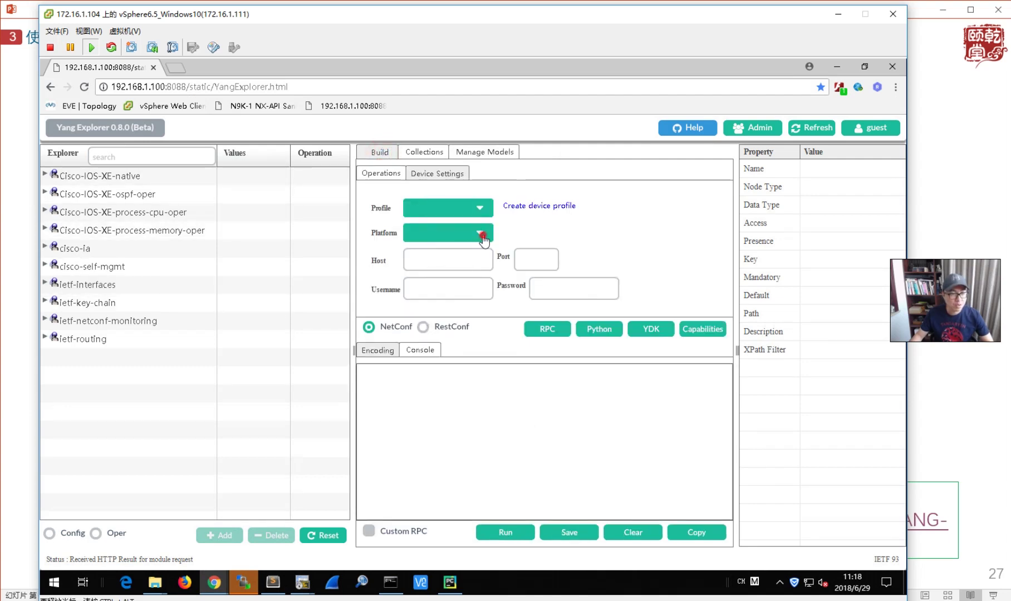
pyautogui.click(481, 234)
pyautogui.click(430, 266)
pyautogui.click(443, 263)
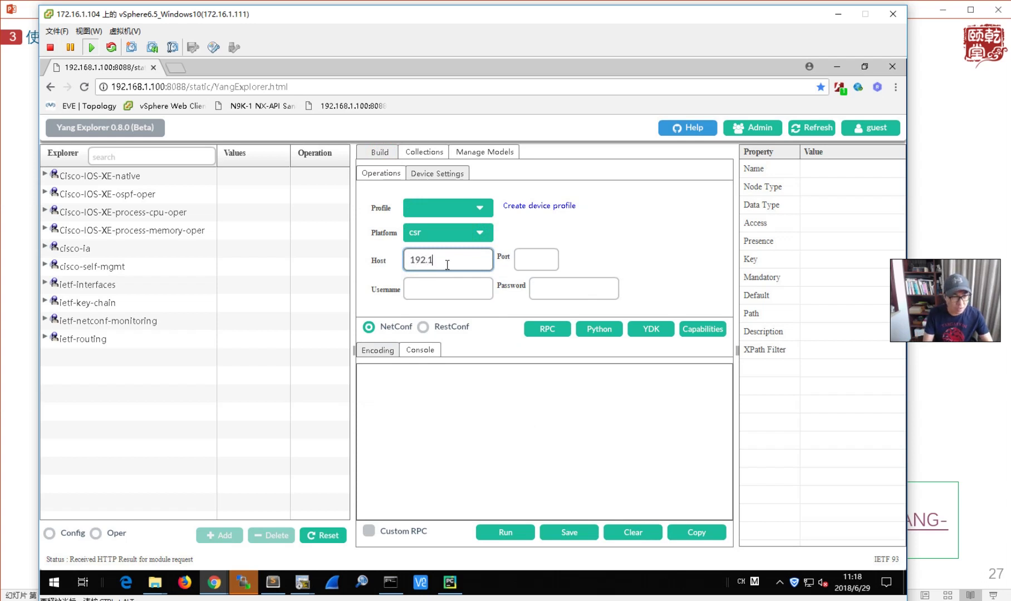
pyautogui.write('172.16.1.211')
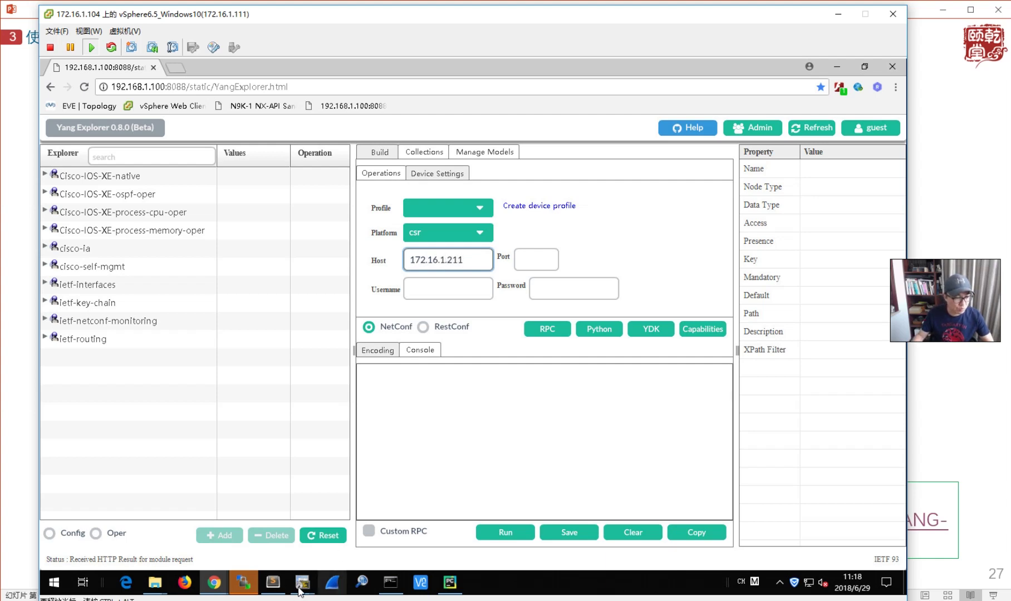
# - Run 'do sh ip inter brie' on R1 to confirm GigabitEthernet1 is up at 172.16.1.211
pyautogui.moveTo(301, 584)
pyautogui.click(109, 522)
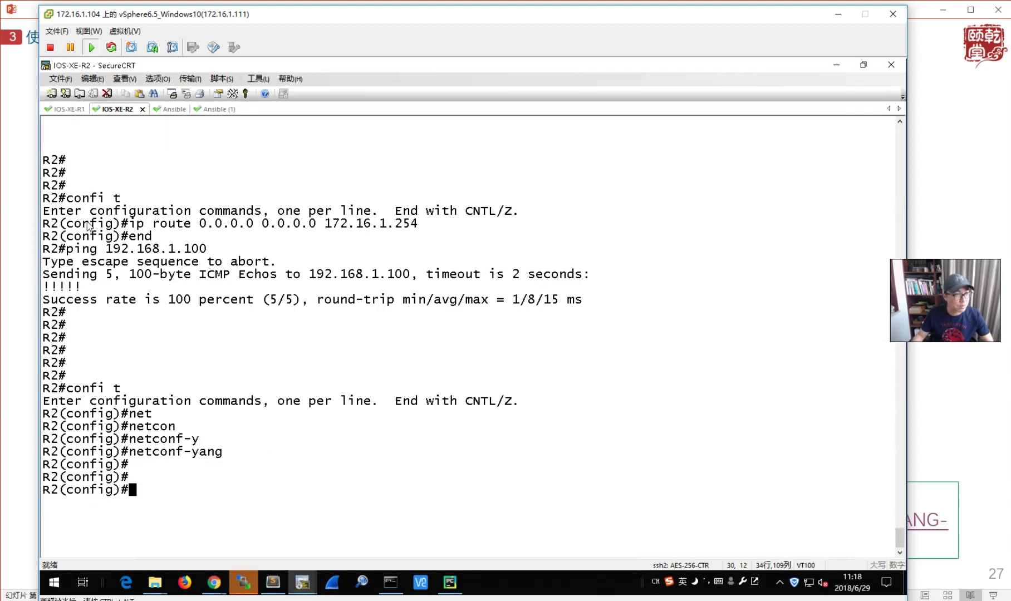
pyautogui.click(65, 109)
pyautogui.write('do sh ip inter brie')
pyautogui.press('Return')
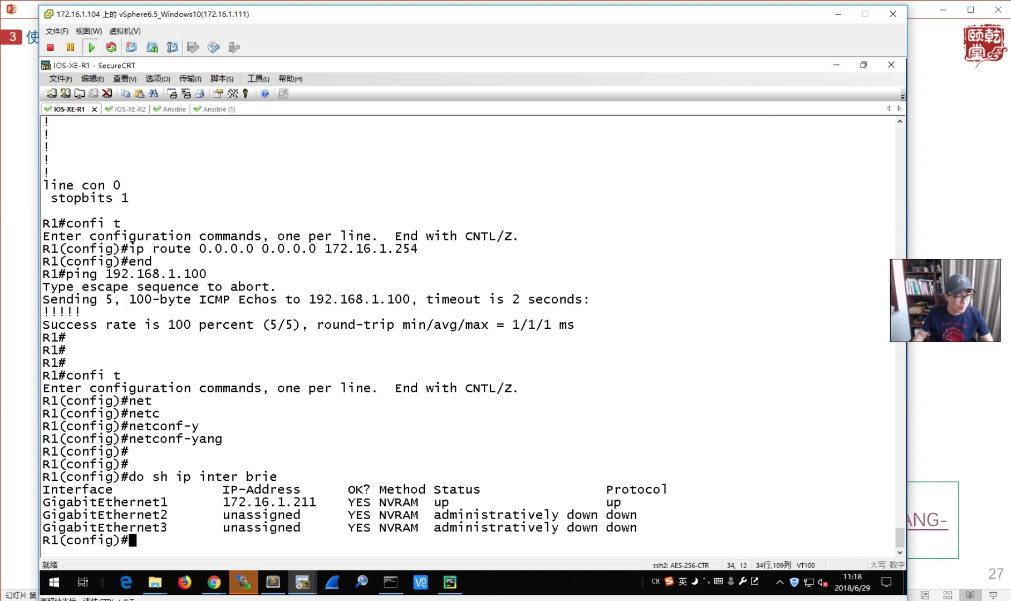
pyautogui.click(836, 64)
# - Enter port 830 and the device username and password in YANG Explorer's connection form
pyautogui.click(526, 260)
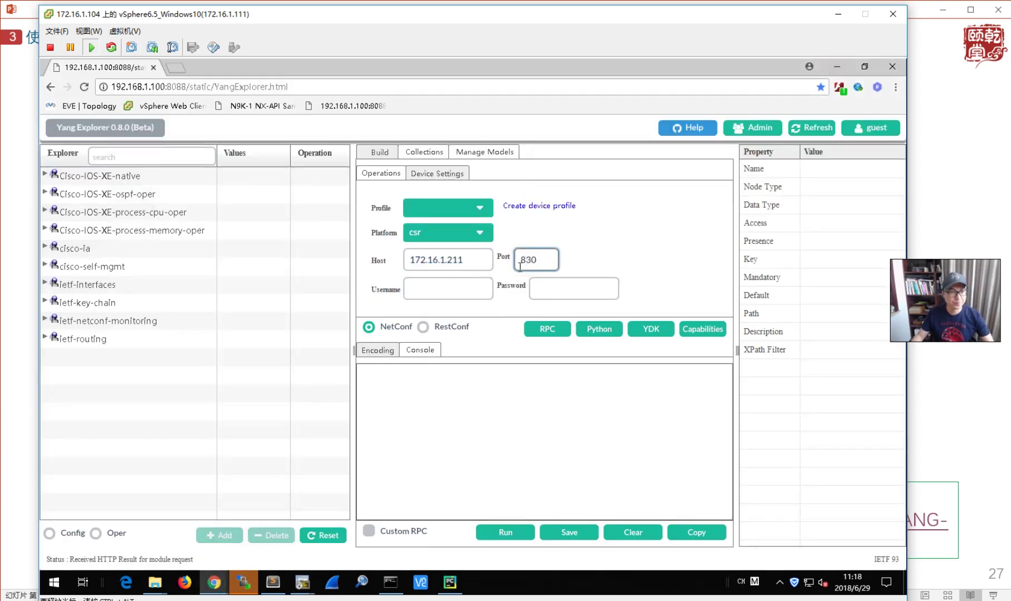
pyautogui.click(481, 289)
pyautogui.write('admin')
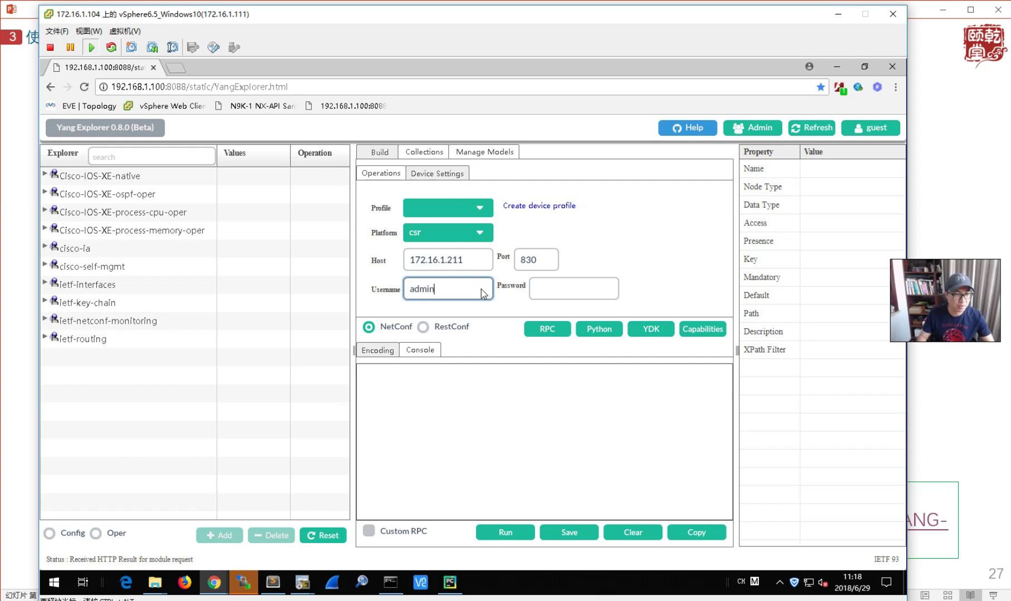
pyautogui.click(600, 289)
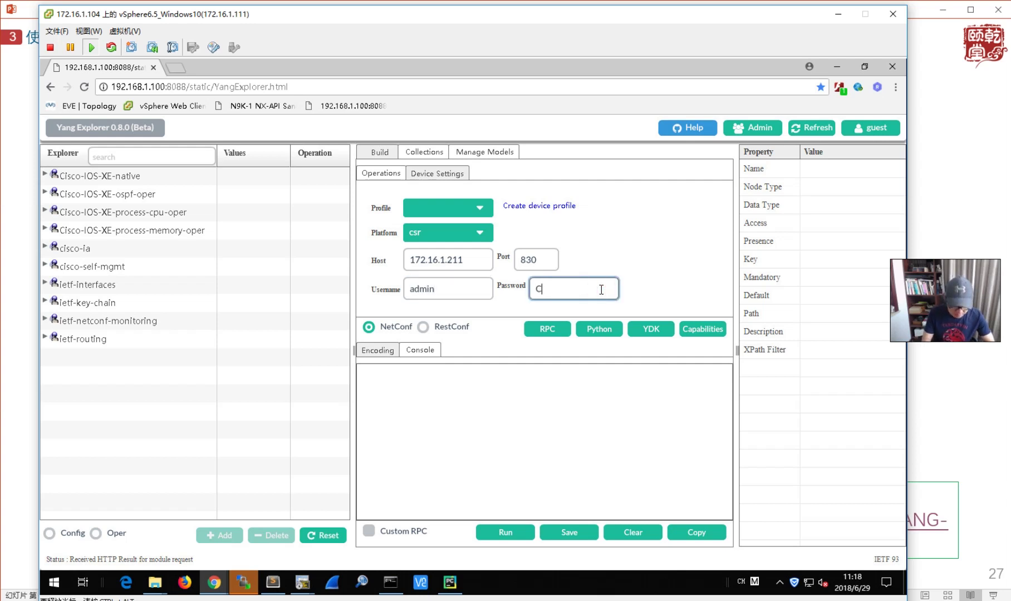
pyautogui.write('Cisc0123')
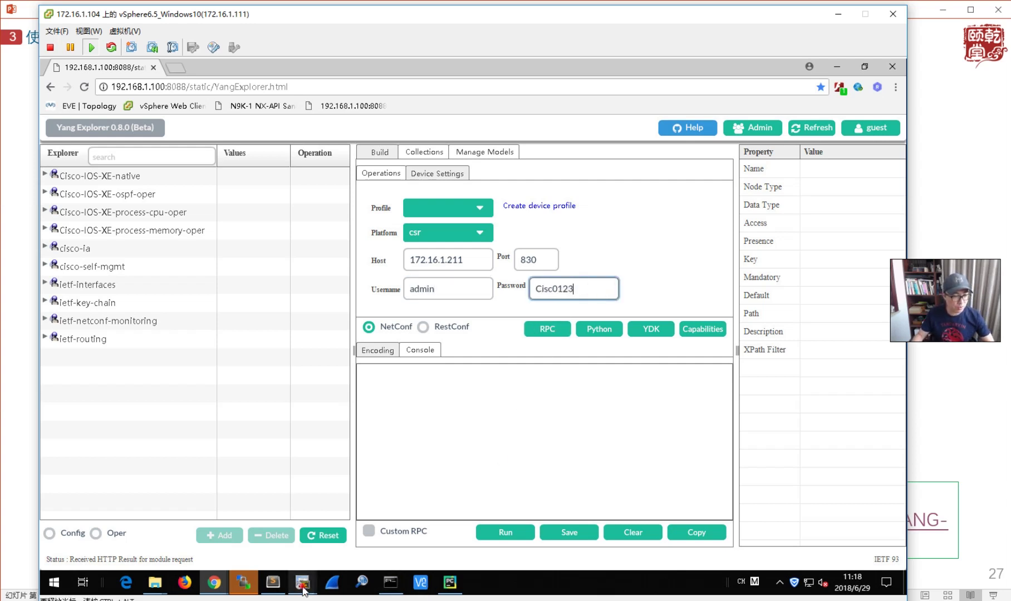
pyautogui.click(302, 582)
pyautogui.click(102, 497)
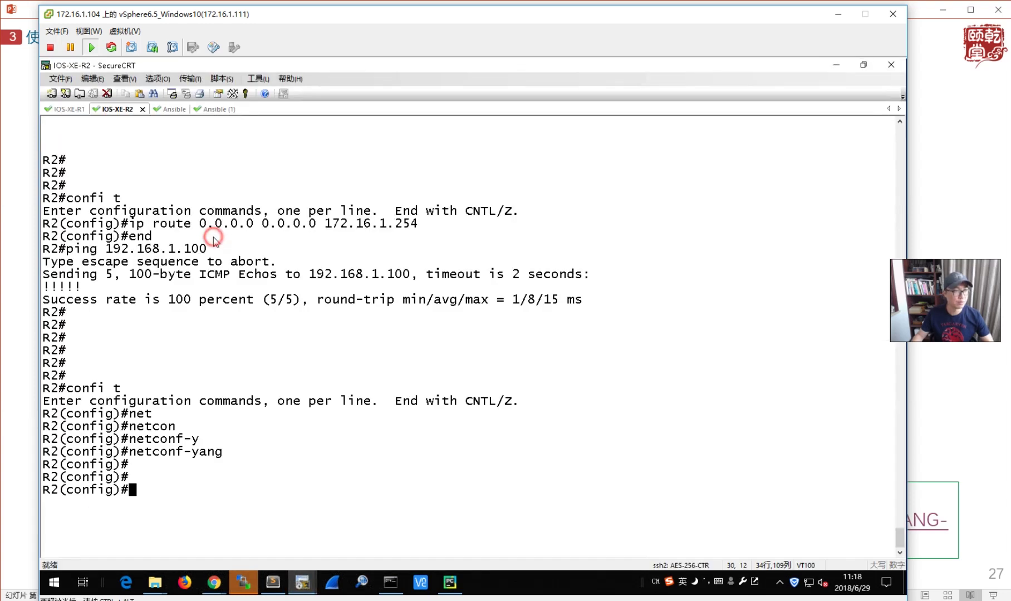
# - On R1, run 'do sh run | in username' to confirm the privilege-15 local user
pyautogui.hotkey('alt', '1')
pyautogui.press('Return')
pyautogui.press('Return')
pyautogui.write('do ')
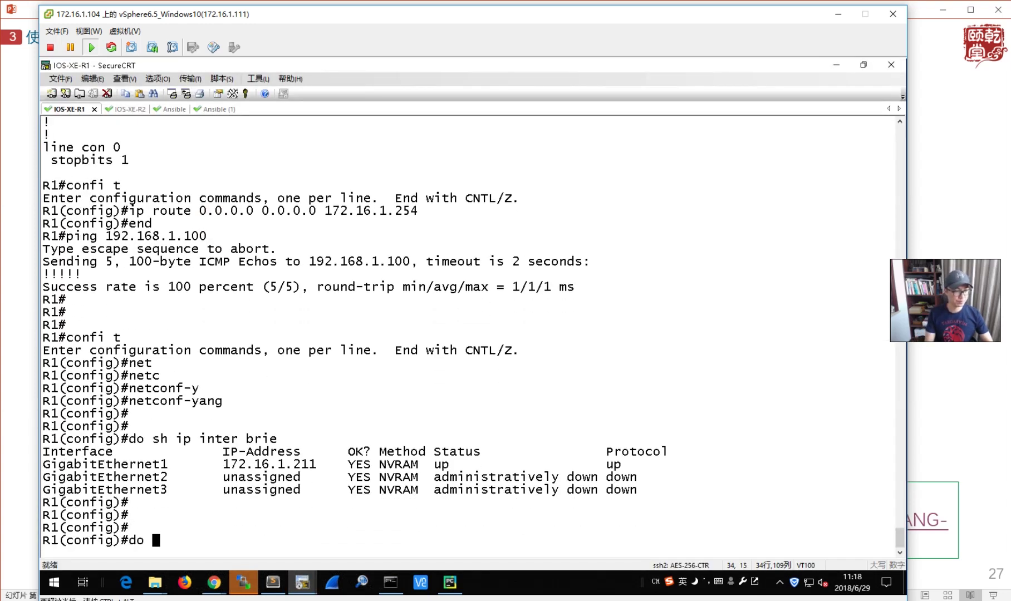
pyautogui.write('sh run | in username')
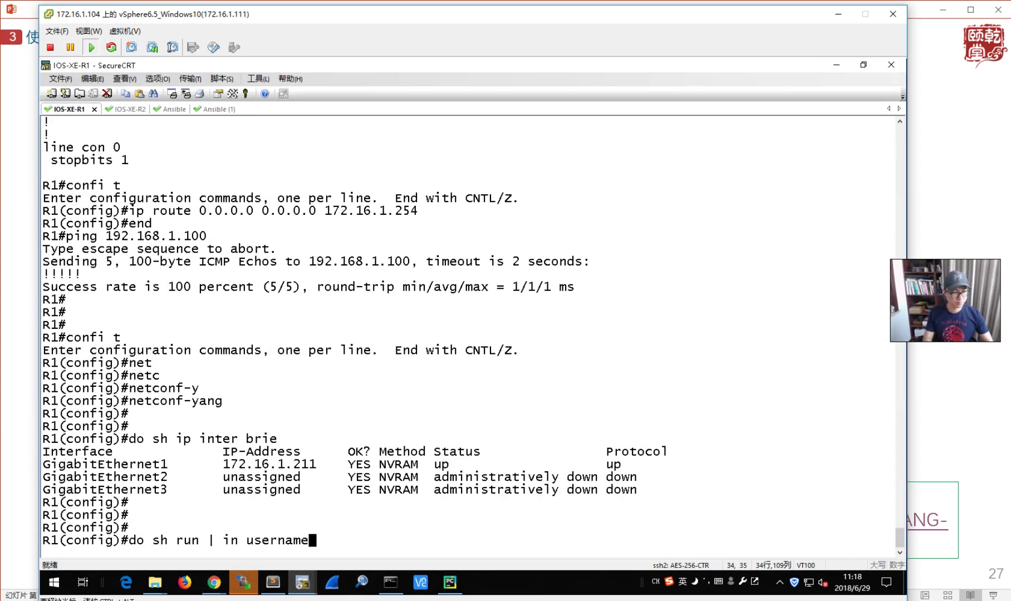
pyautogui.press('Return')
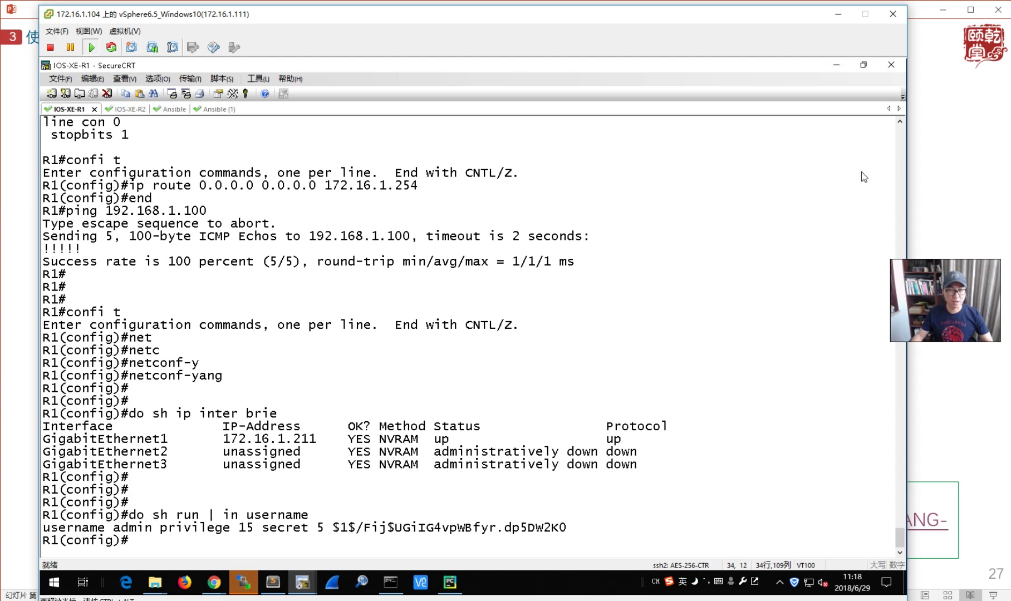
pyautogui.moveTo(223, 528); pyautogui.dragTo(612, 541)
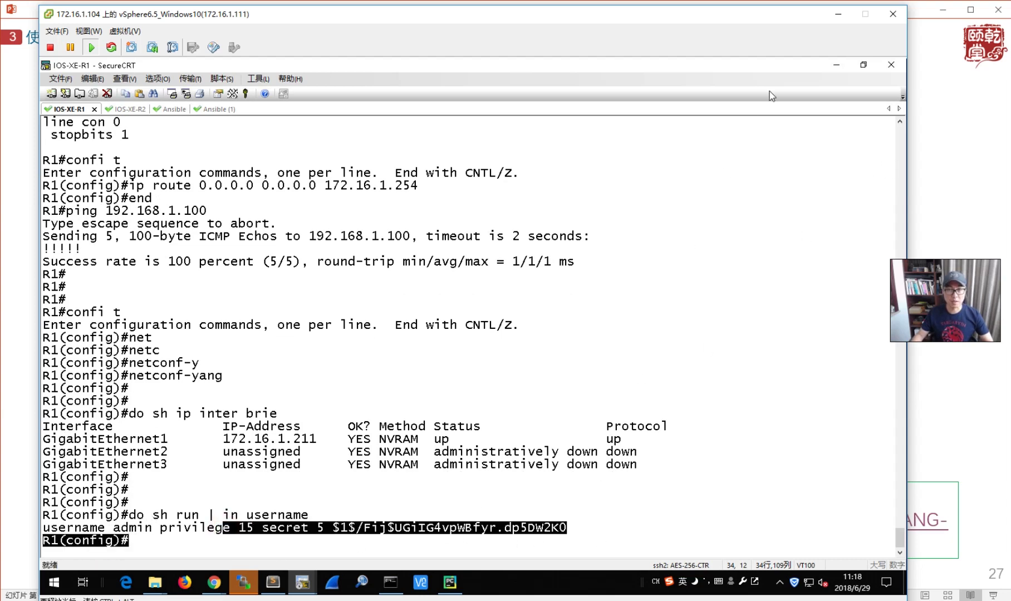
pyautogui.click(832, 67)
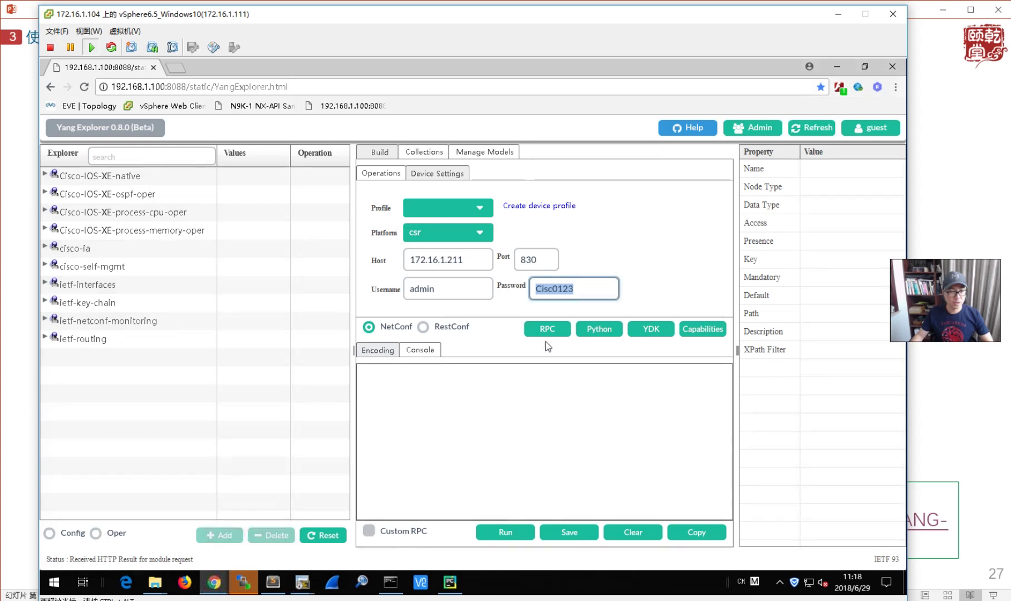
# - Request the router's NETCONF capabilities and inspect the resulting session failure message
pyautogui.click(708, 331)
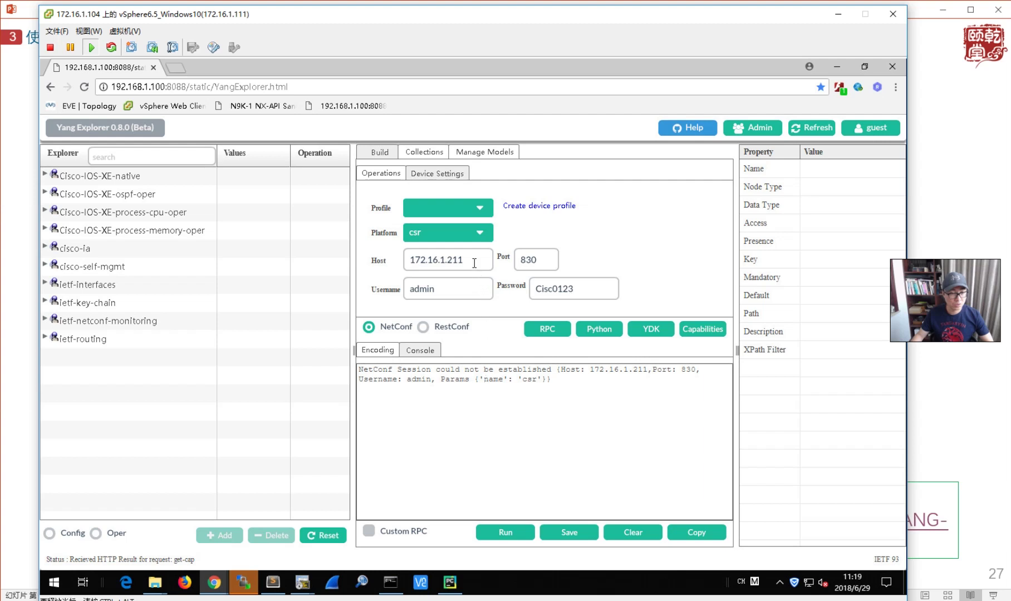
pyautogui.click(470, 290)
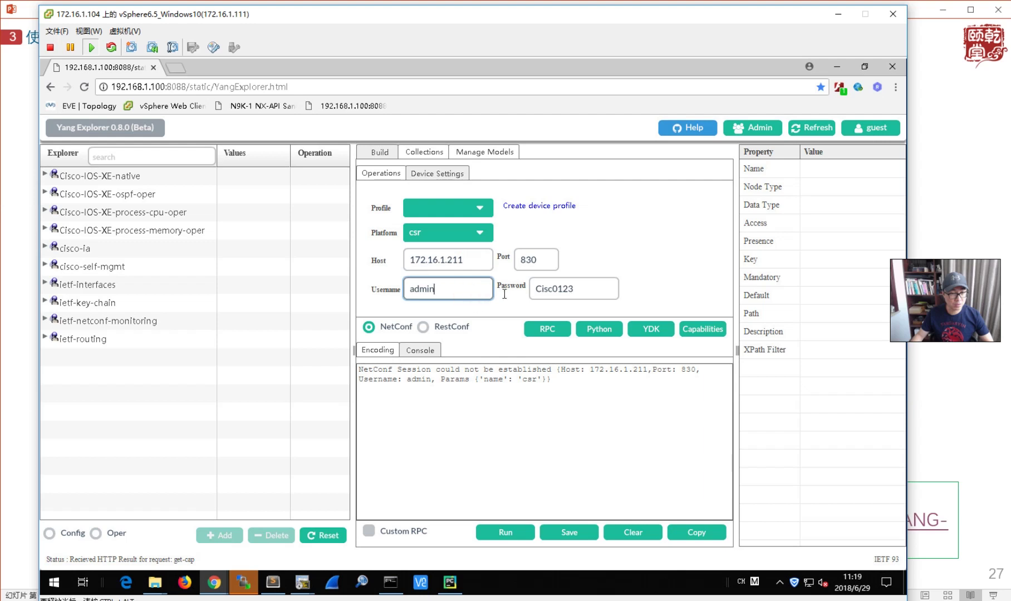
pyautogui.click(580, 290)
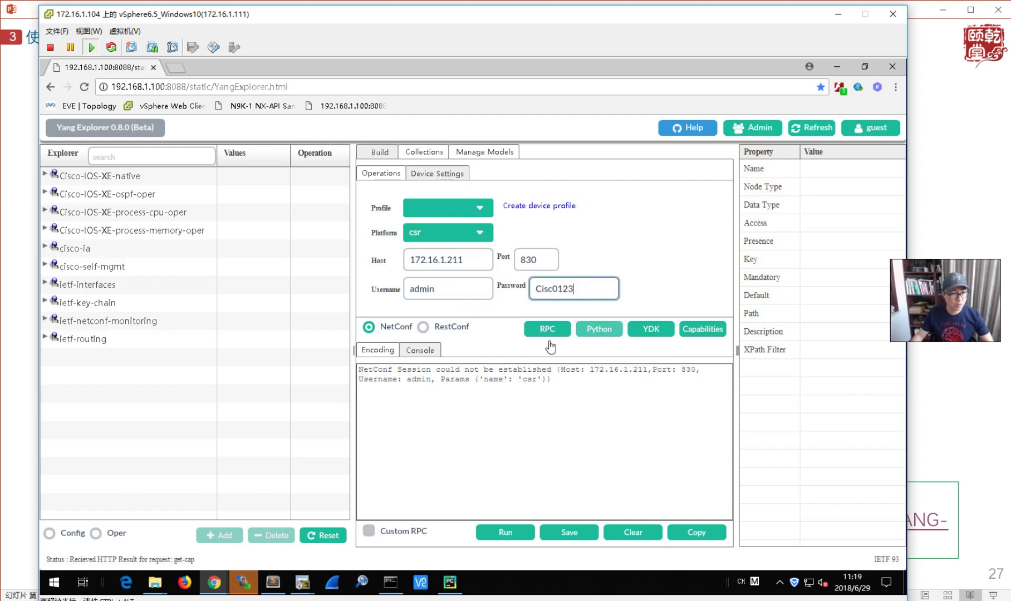
pyautogui.moveTo(415, 375); pyautogui.dragTo(568, 379)
pyautogui.click(568, 380)
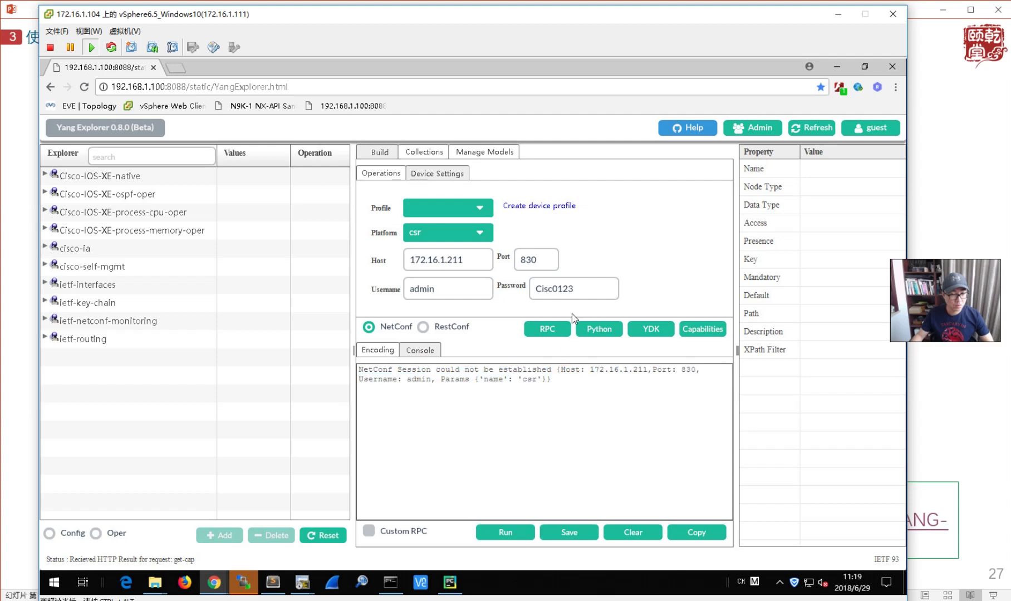
# - Retype the device username and password and fetch the capabilities again
pyautogui.doubleClick(463, 291)
pyautogui.write('admin')
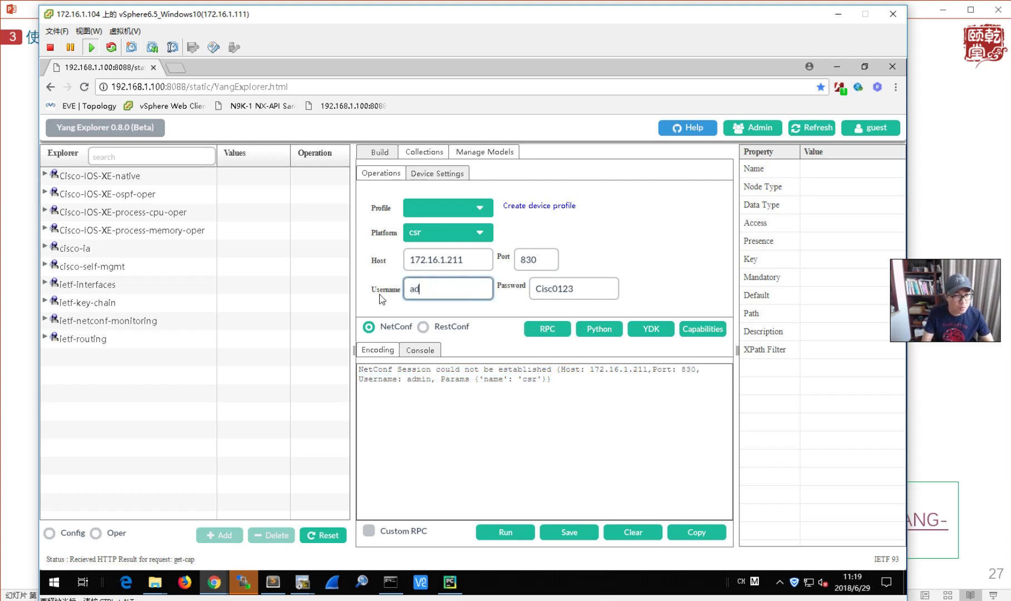
pyautogui.doubleClick(591, 288)
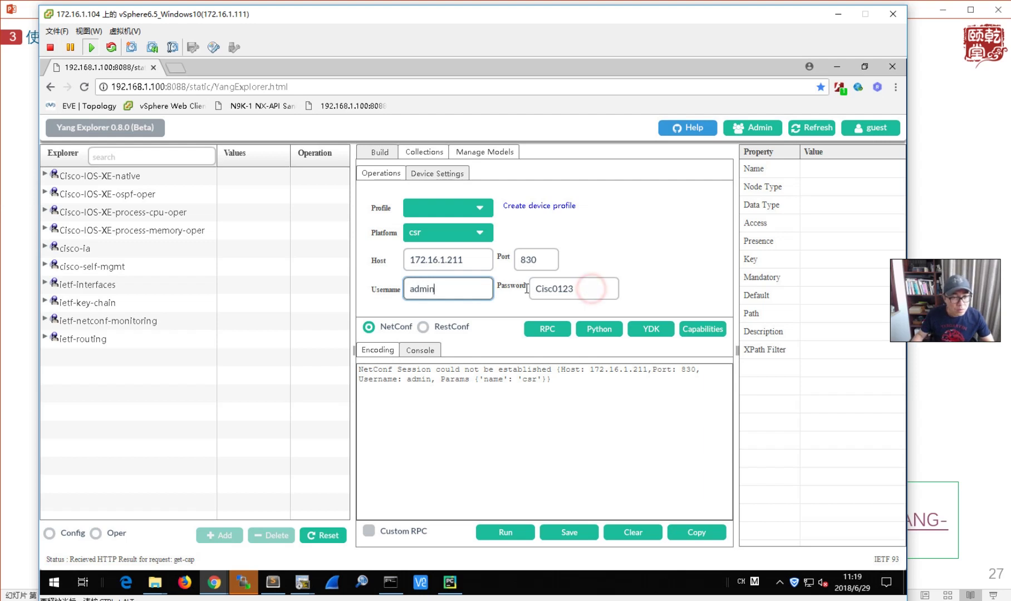
pyautogui.write('Cisc0123')
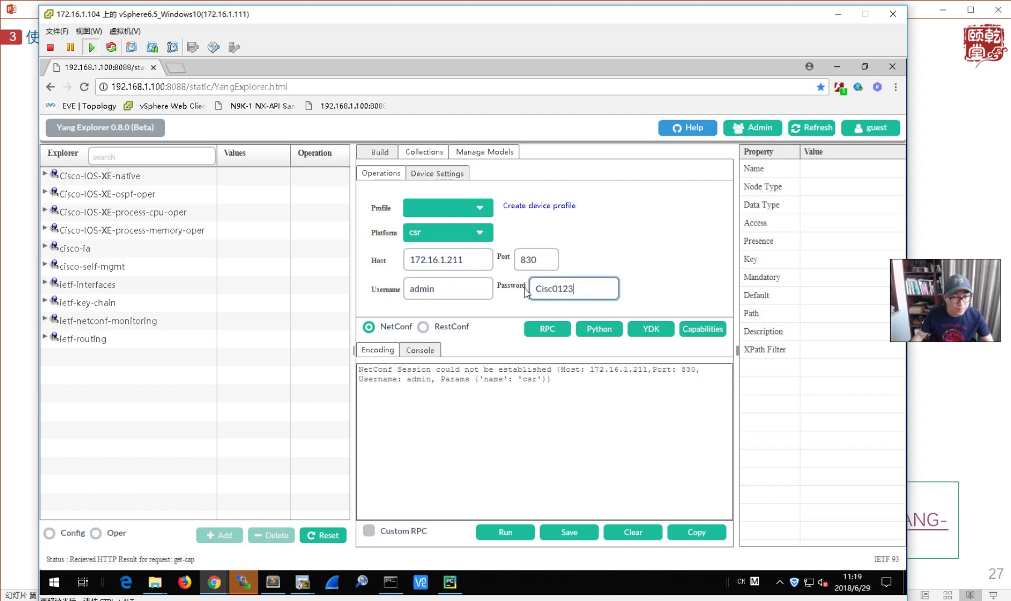
pyautogui.click(705, 329)
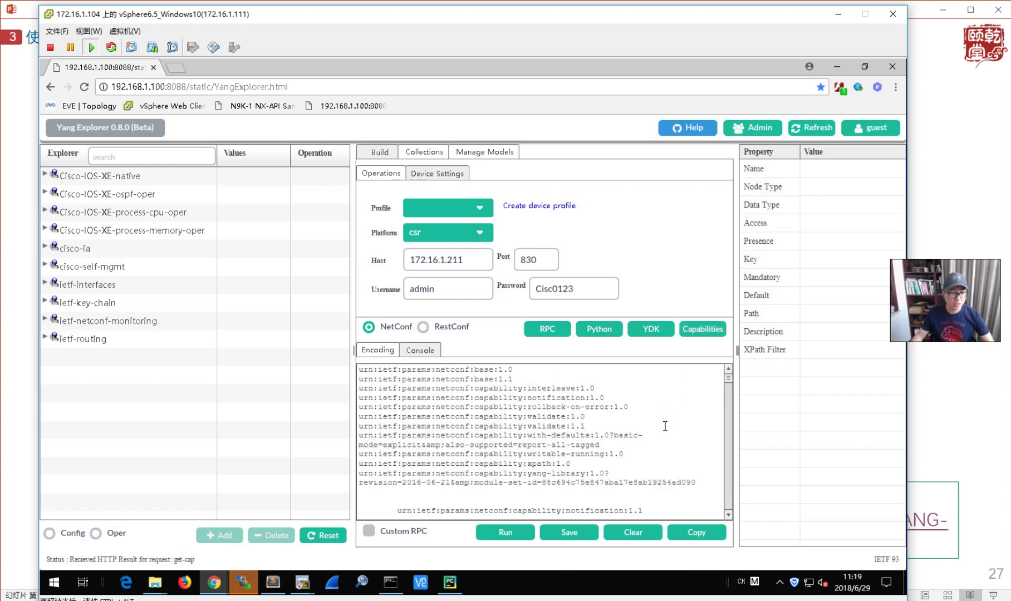
# - Review R1's username output in SecureCRT, then hide the terminal
pyautogui.click(308, 585)
pyautogui.click(189, 521)
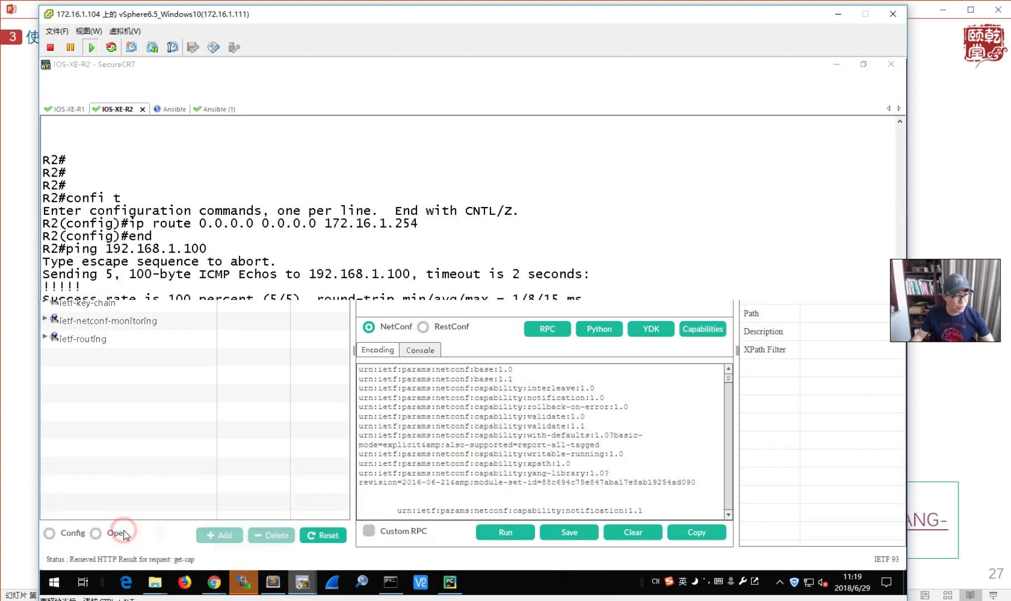
pyautogui.click(69, 110)
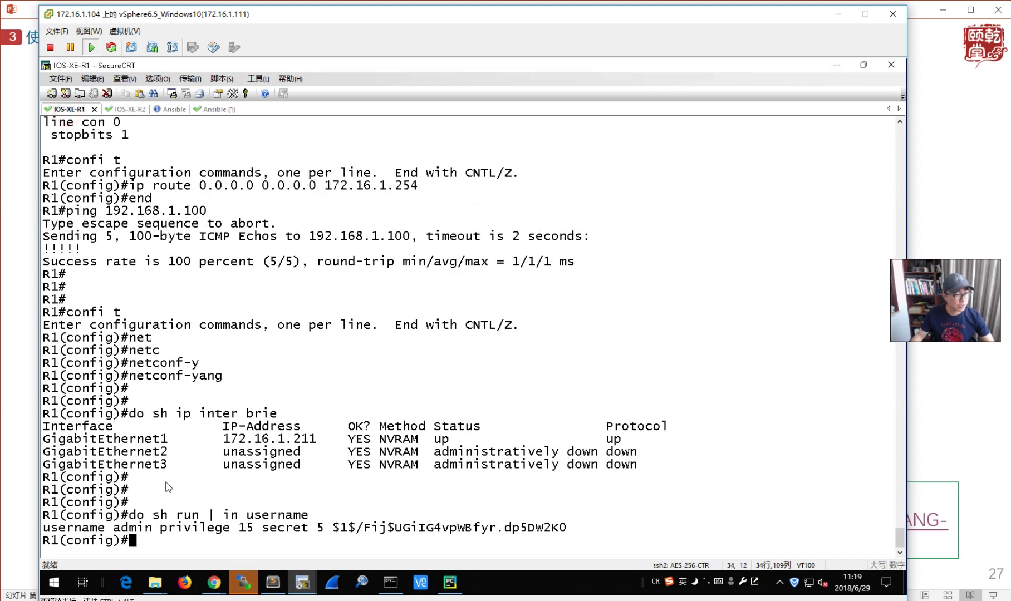
pyautogui.moveTo(240, 533); pyautogui.dragTo(43, 513)
pyautogui.click(467, 339)
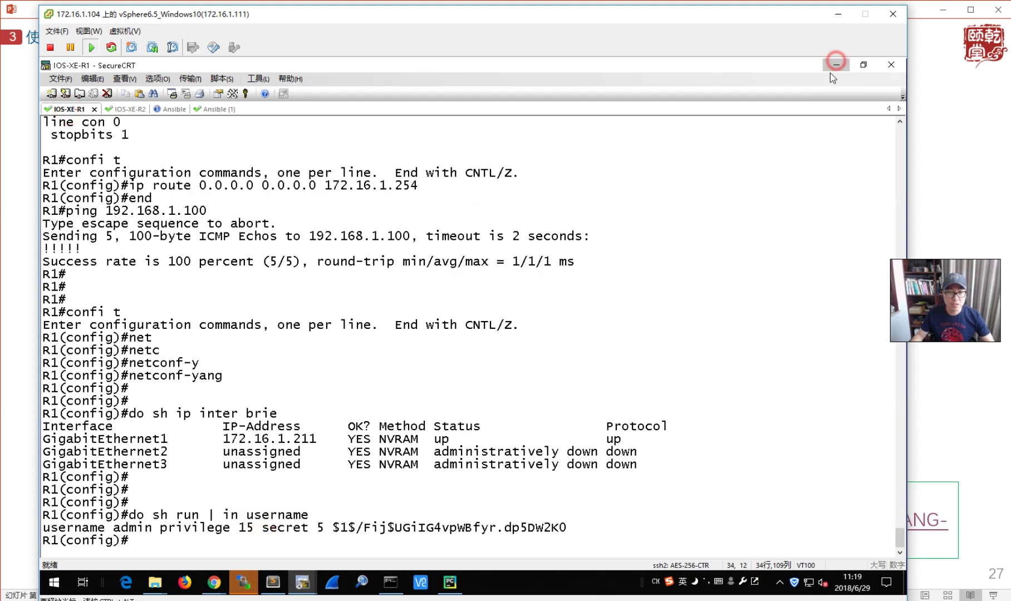
pyautogui.click(835, 65)
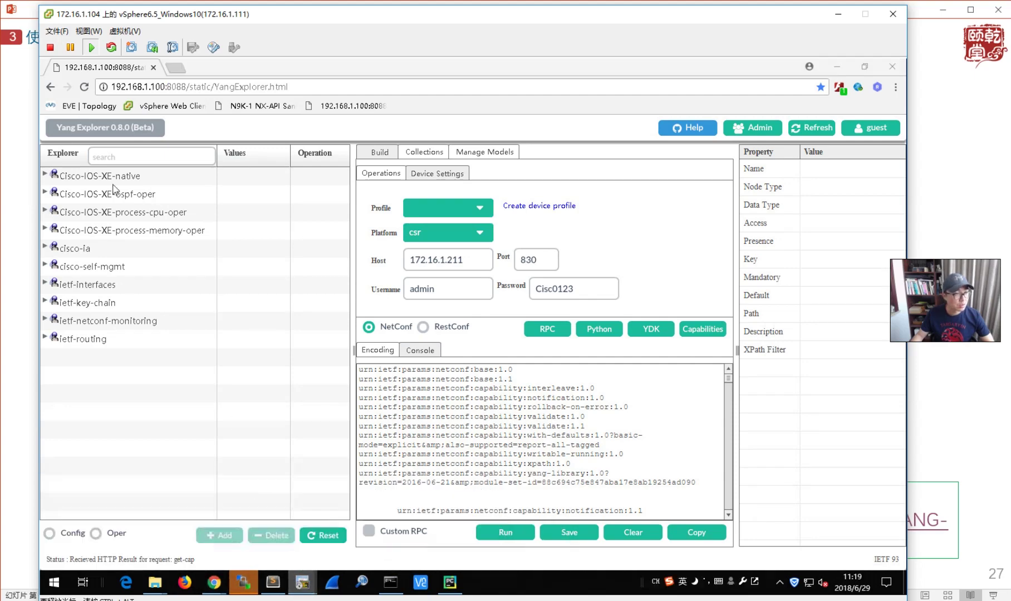
# - In the R2 session, enter 'end' to return to the R2# prompt
pyautogui.hotkey('alt', 'Tab')
pyautogui.click(107, 110)
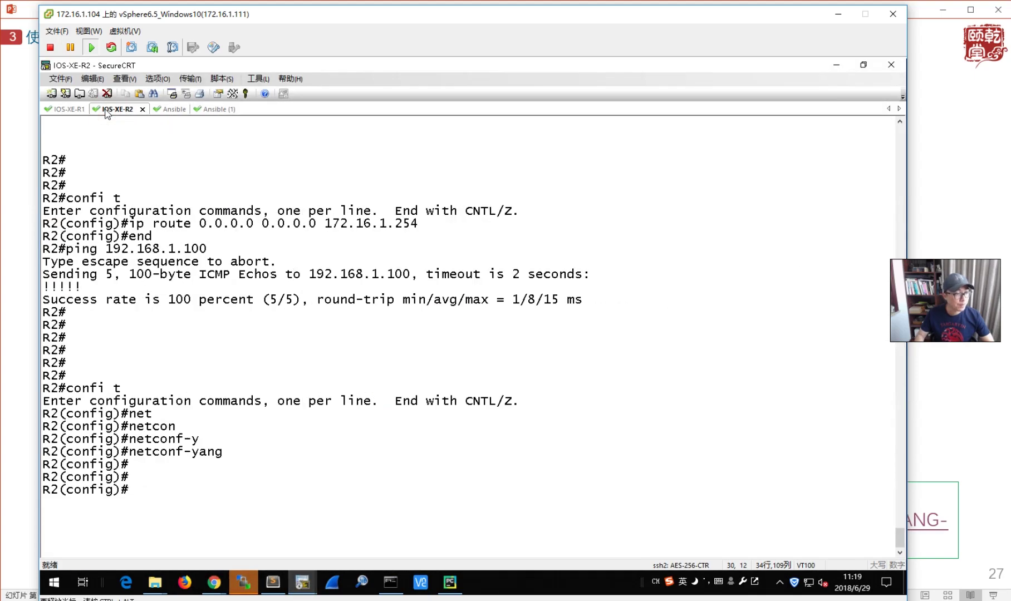
pyautogui.press('Return')
pyautogui.write('end')
pyautogui.press('Return')
pyautogui.press('Return')
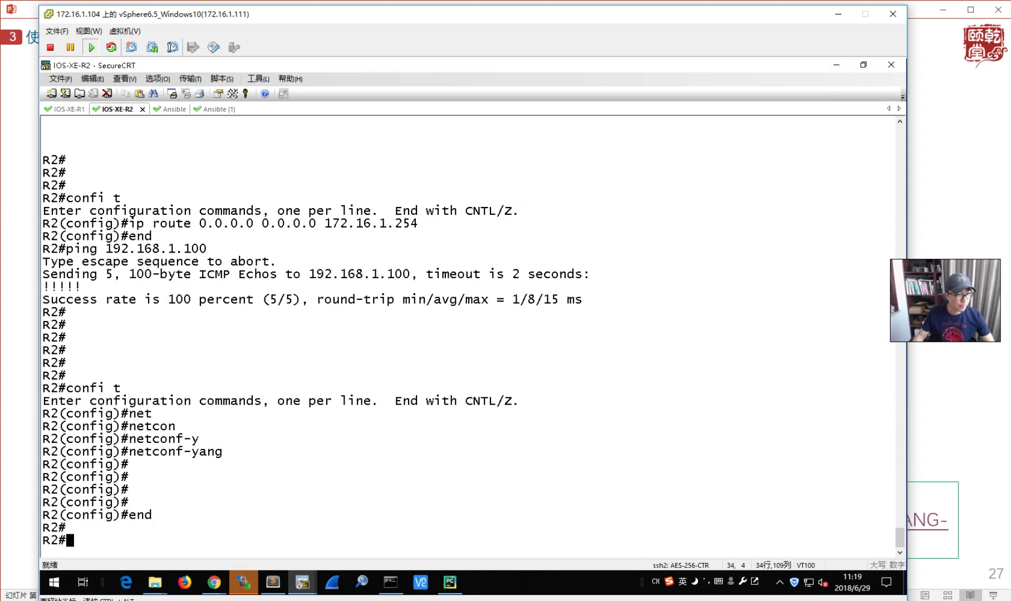
# - Change the host to 172.16.1.212 and request its capabilities
pyautogui.click(836, 65)
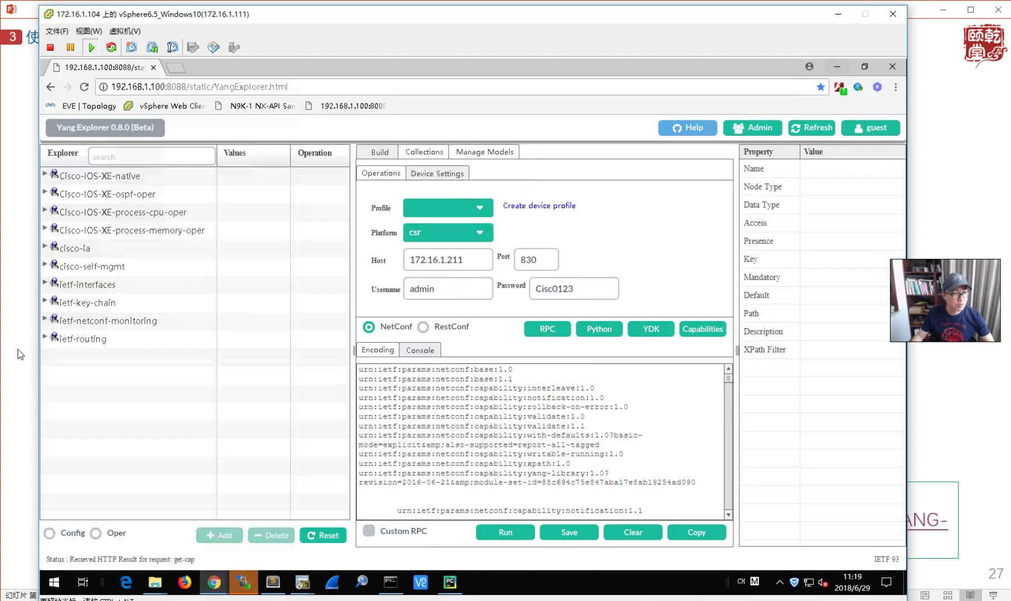
pyautogui.click(473, 260)
pyautogui.press('BackSpace')
pyautogui.write('2')
pyautogui.click(702, 329)
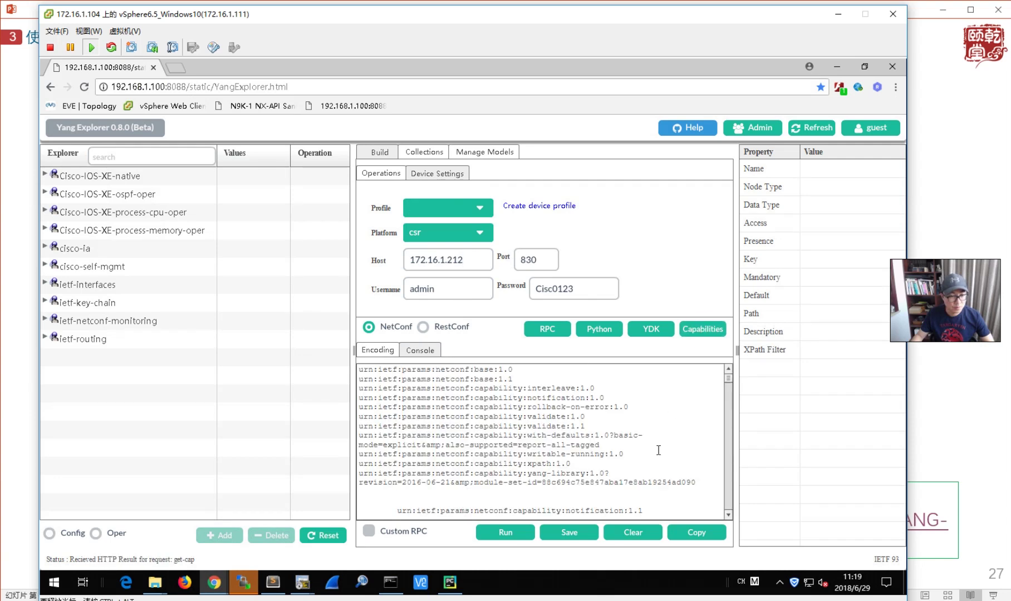
pyautogui.scroll(-1, 658, 450)
pyautogui.scroll(-3, 658, 450)
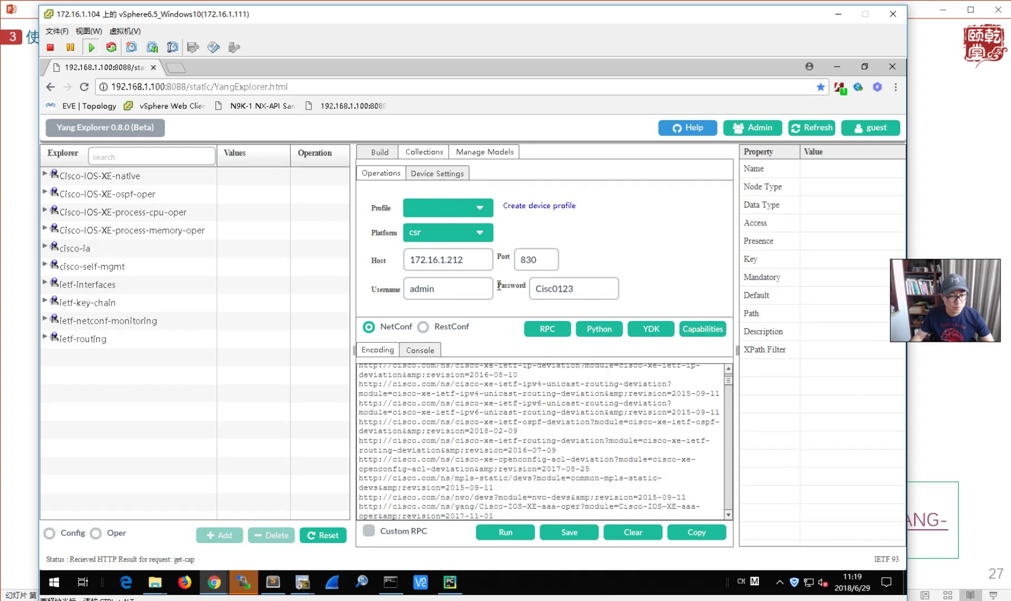
# - Revert the host to 172.16.1.211, fetch capabilities again, and select the routing deviation module name
pyautogui.click(474, 260)
pyautogui.press('BackSpace')
pyautogui.write('1')
pyautogui.click(711, 329)
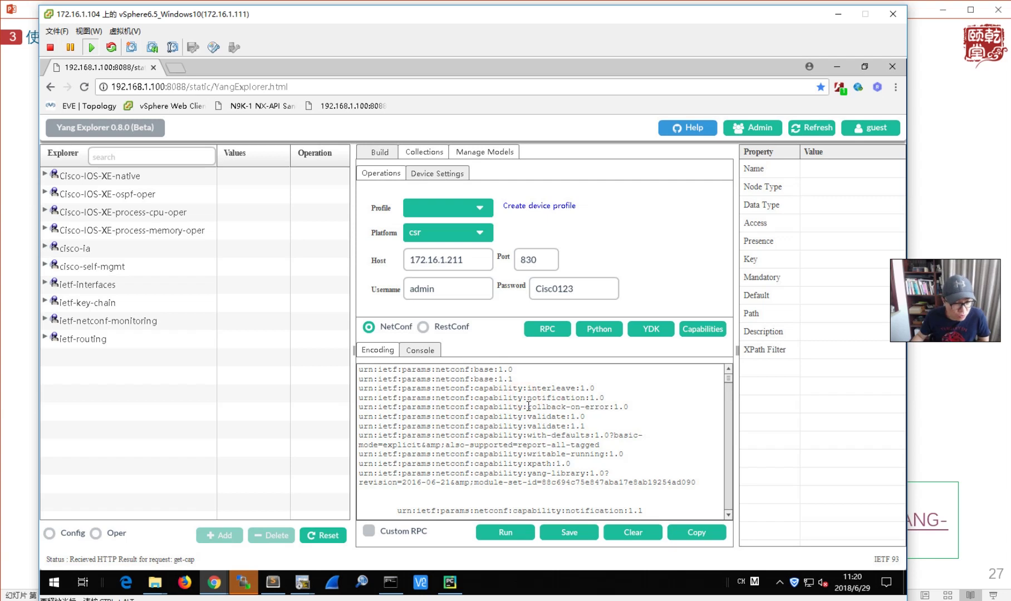
pyautogui.scroll(-3, 528, 415)
pyautogui.scroll(-5, 529, 426)
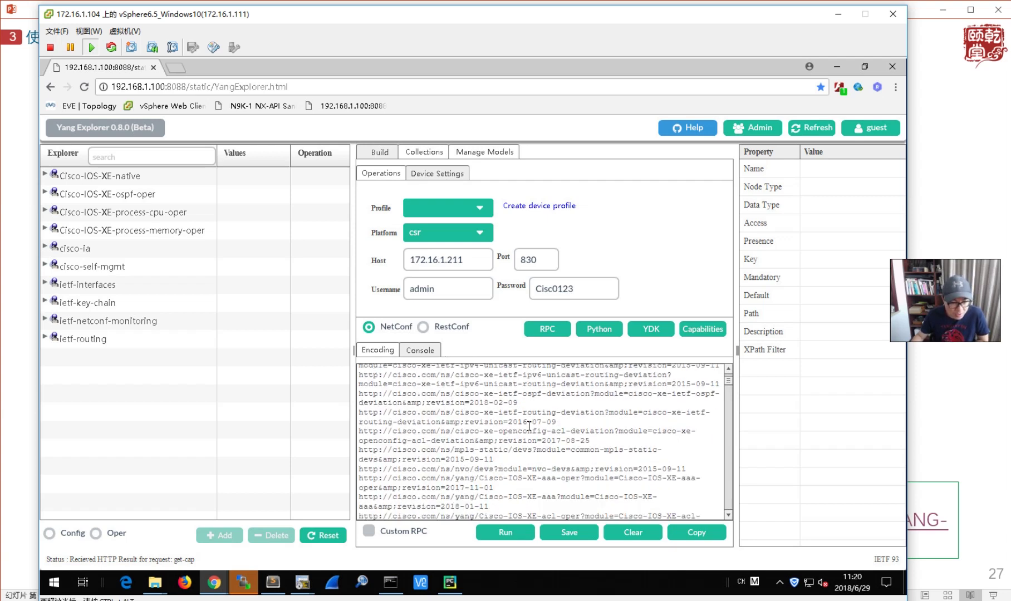
pyautogui.scroll(1, 577, 425)
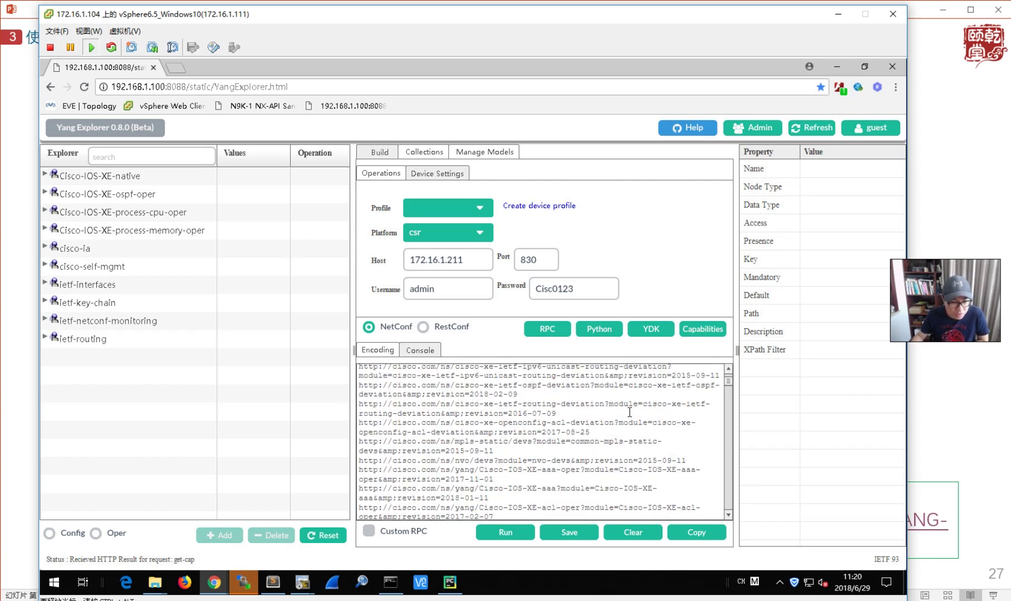
pyautogui.moveTo(609, 404); pyautogui.dragTo(619, 405)
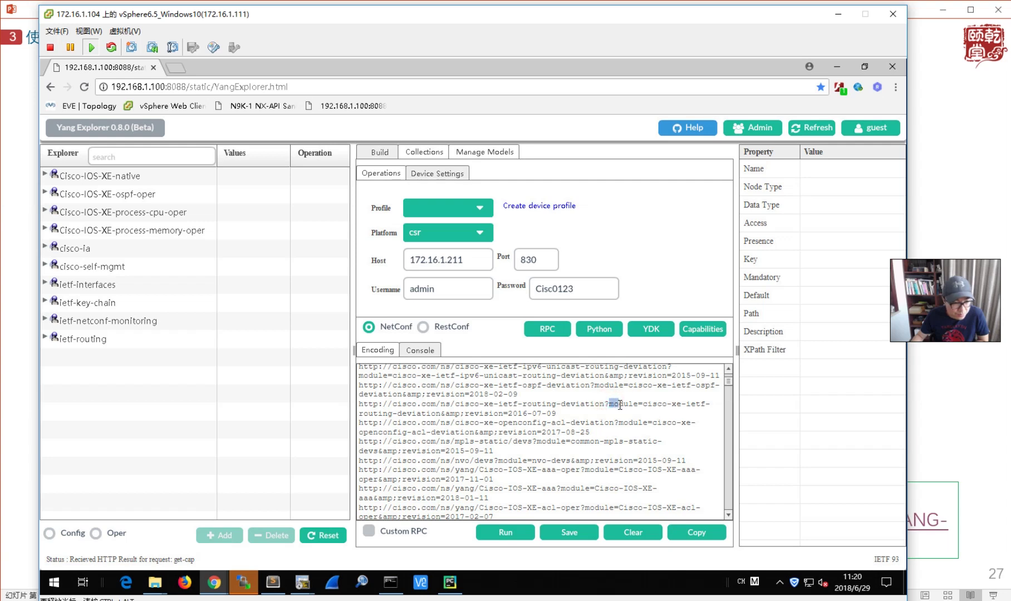
pyautogui.moveTo(536, 406); pyautogui.dragTo(468, 416)
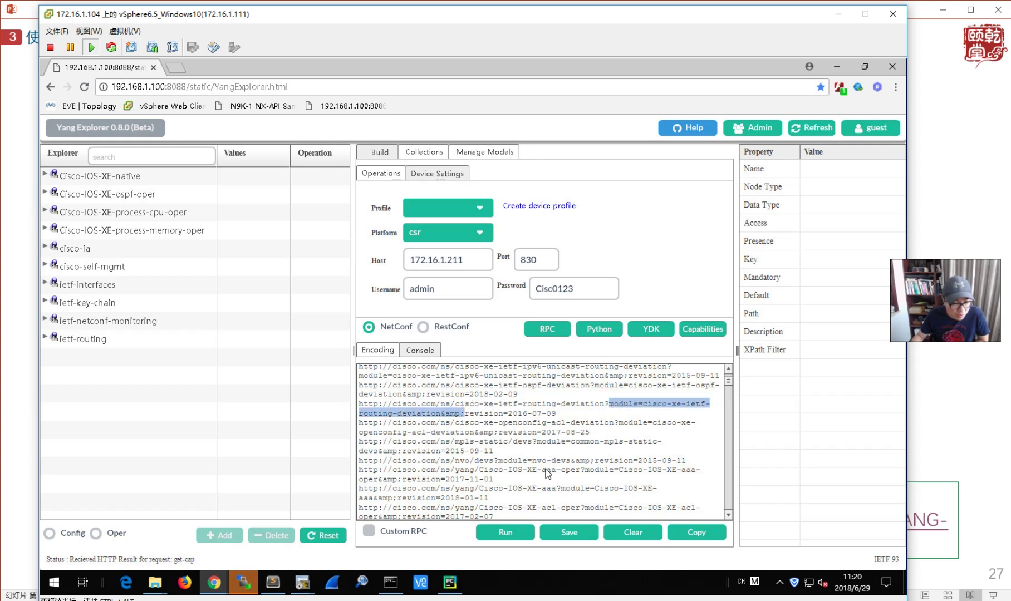
# - Copy the full capabilities output to the clipboard
pyautogui.scroll(-4, 547, 479)
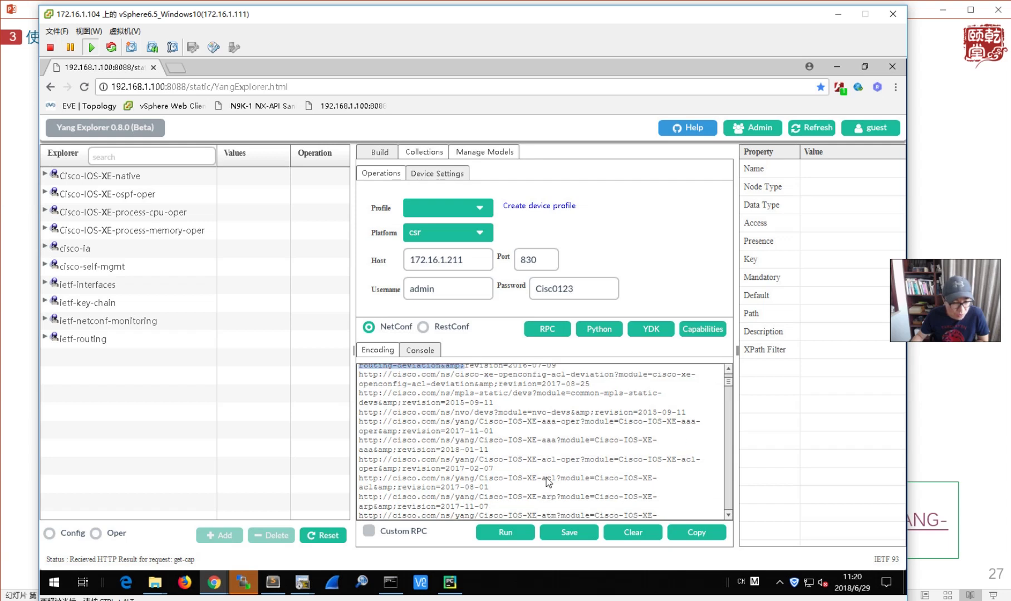
pyautogui.scroll(-6, 547, 482)
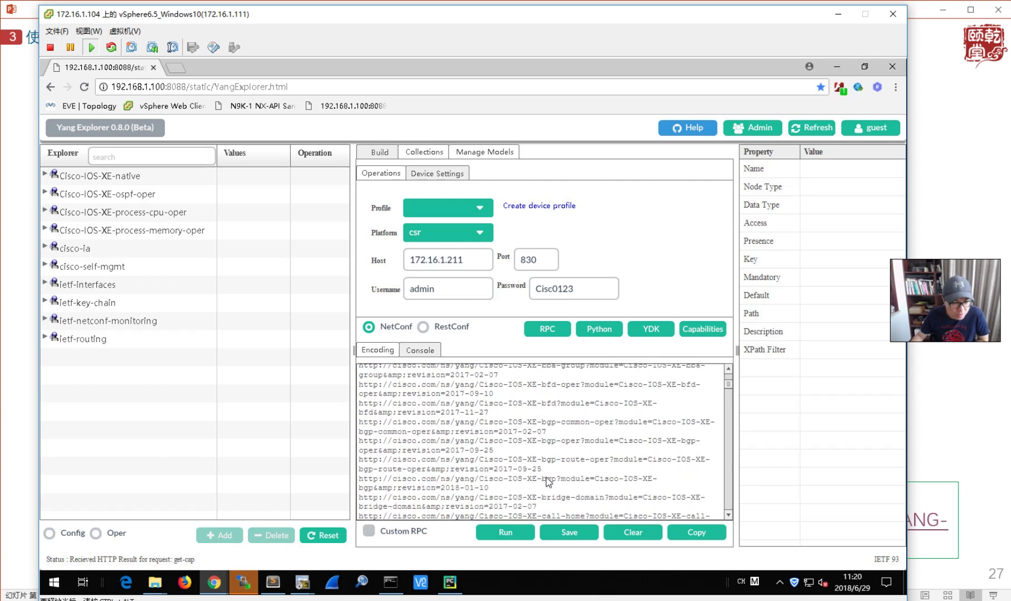
pyautogui.scroll(-6, 547, 482)
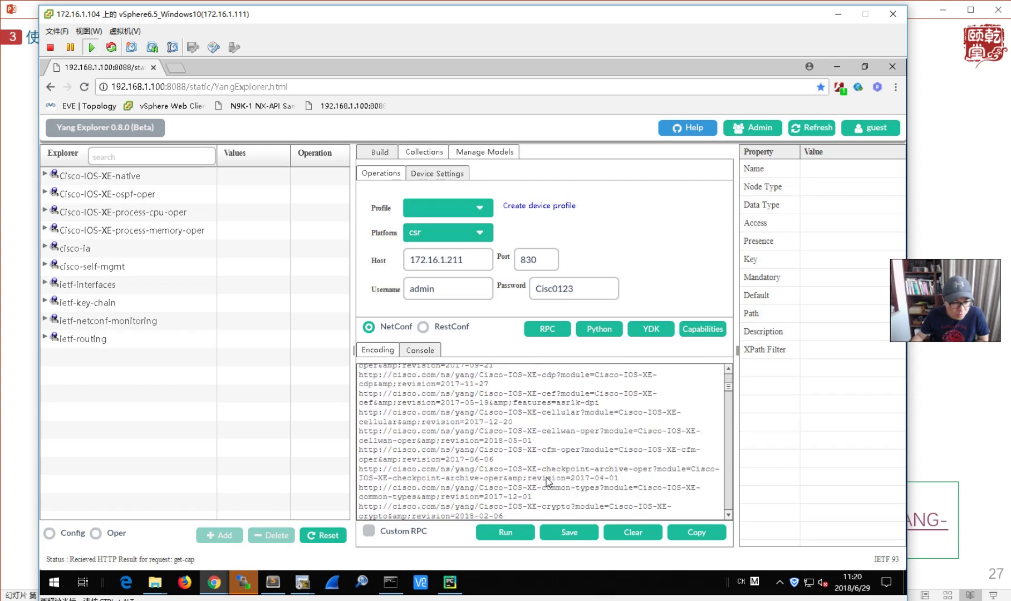
pyautogui.scroll(-6, 547, 482)
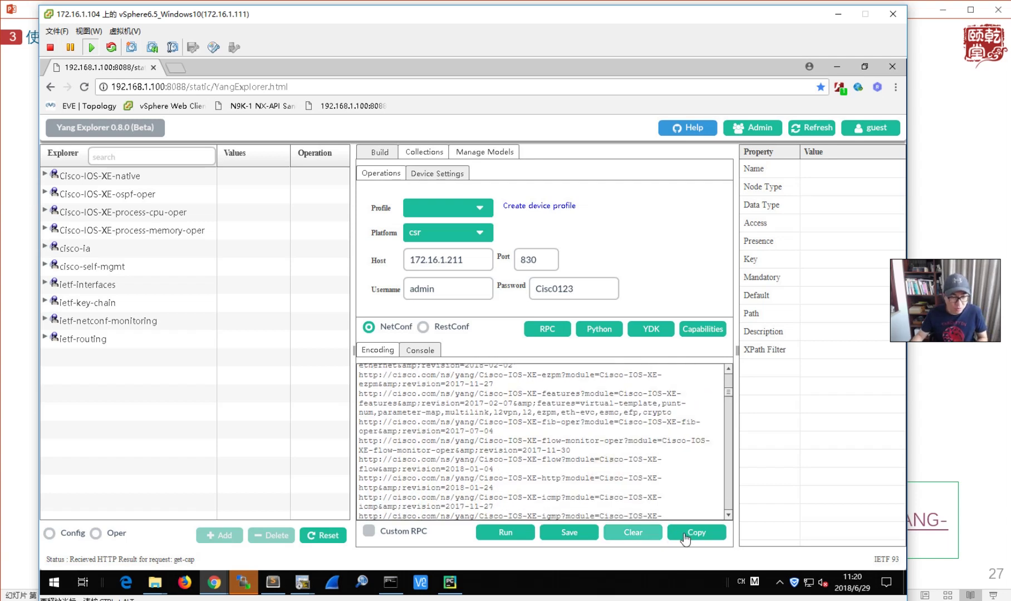
pyautogui.click(701, 535)
pyautogui.click(273, 582)
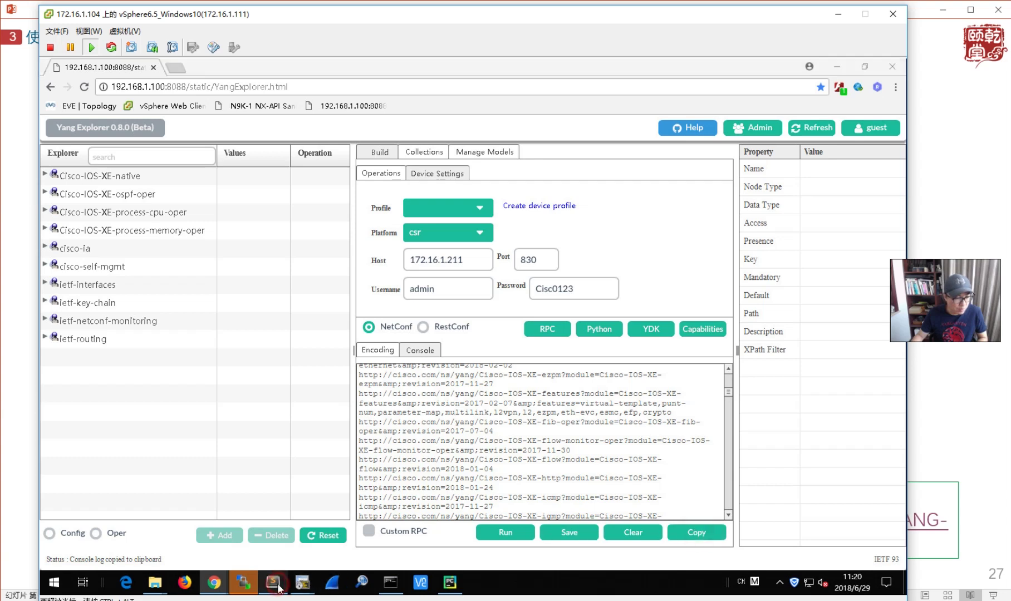
# - Create a new file in Sublime Text and paste the clipboard's router command lines into it
pyautogui.click(49, 78)
pyautogui.click(64, 93)
pyautogui.hotkey('ctrl', 'v')
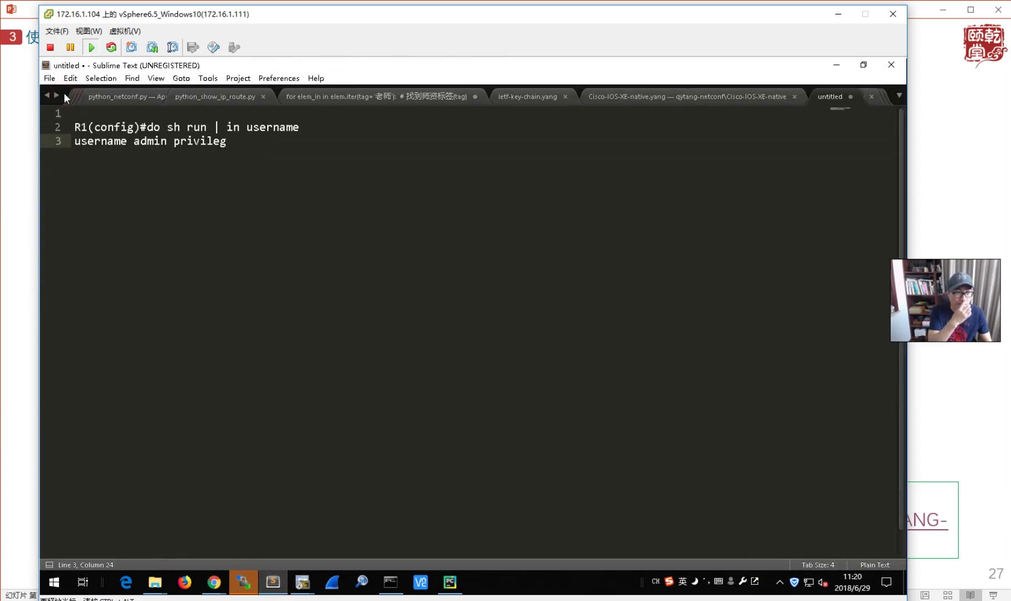
pyautogui.hotkey('ctrl', 'a')
pyautogui.click(397, 404)
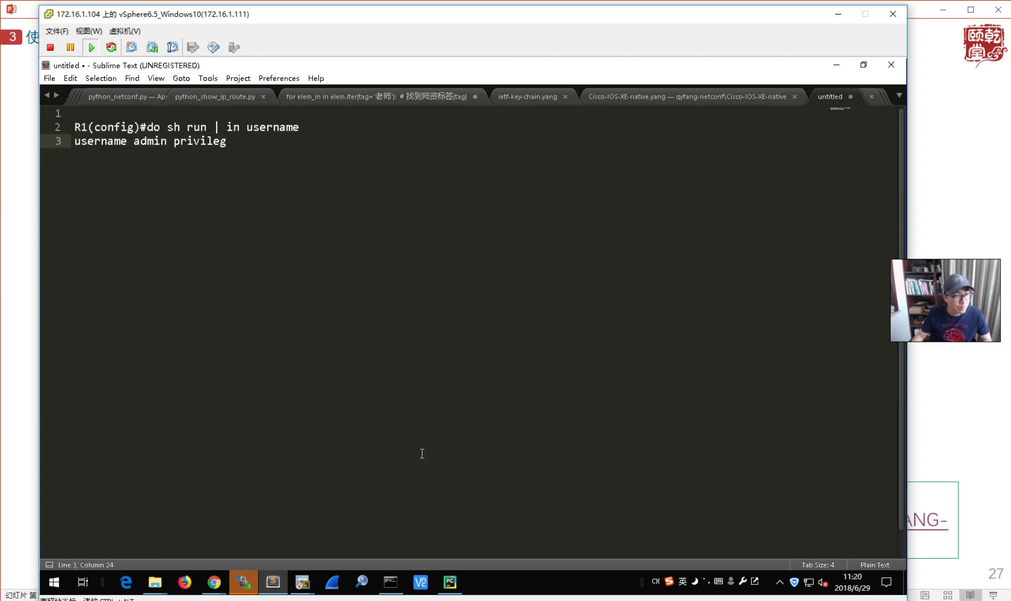
# - Copy the capabilities text from YANG Explorer's console via the 复制 context menu
pyautogui.click(215, 583)
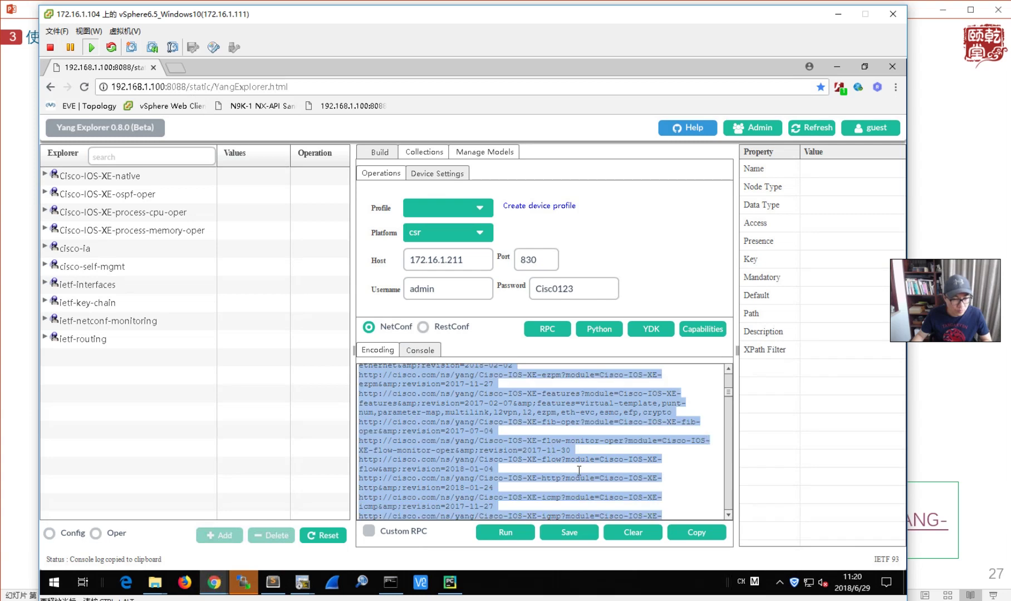
pyautogui.rightClick(537, 456)
pyautogui.click(572, 325)
# - Paste the 425-line capabilities list into the file and search it for 'native'
pyautogui.click(274, 583)
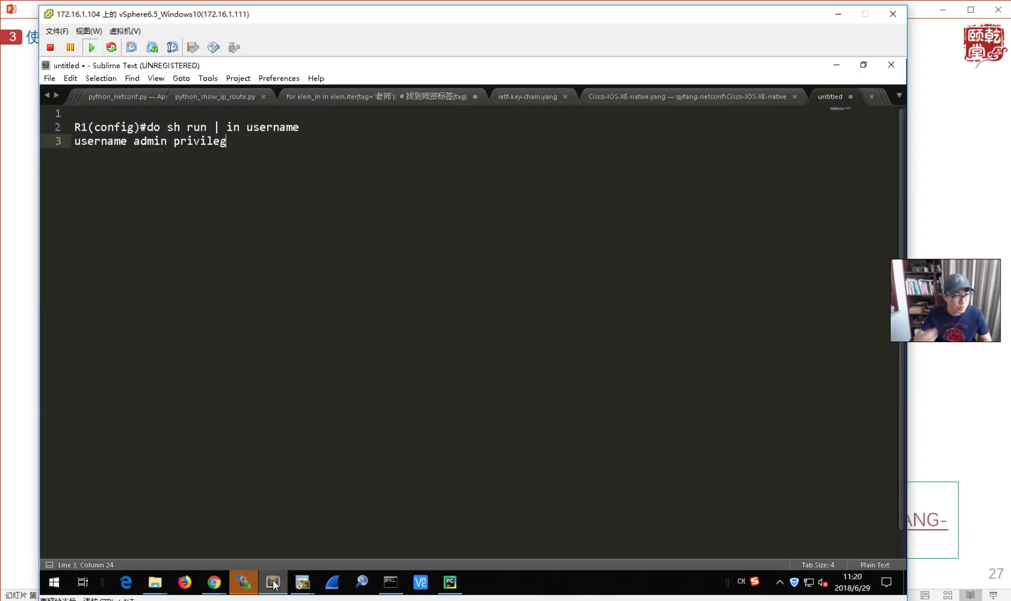
pyautogui.hotkey('ctrl', 'v')
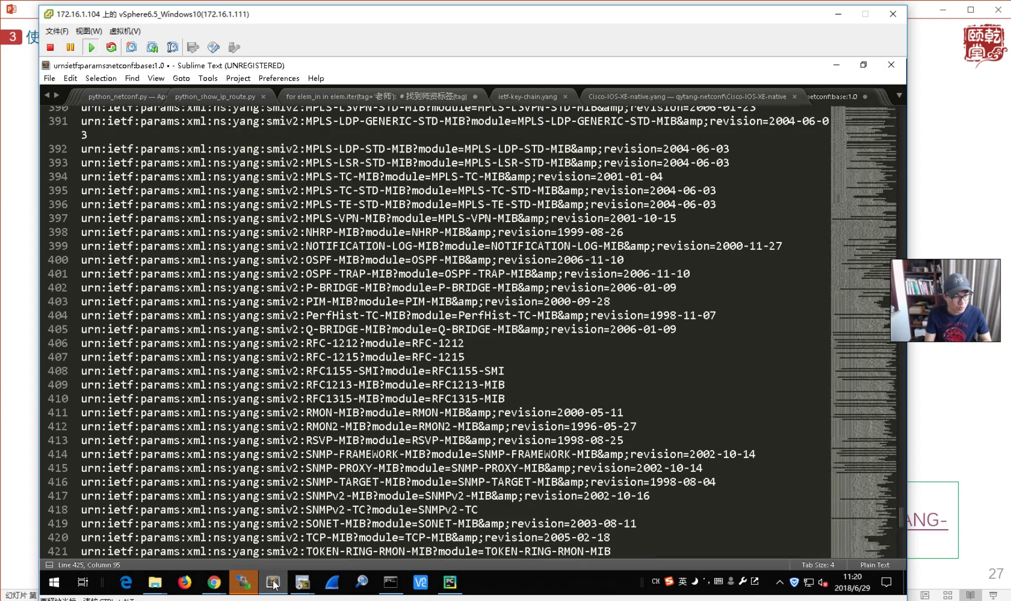
pyautogui.hotkey('ctrl', 'f')
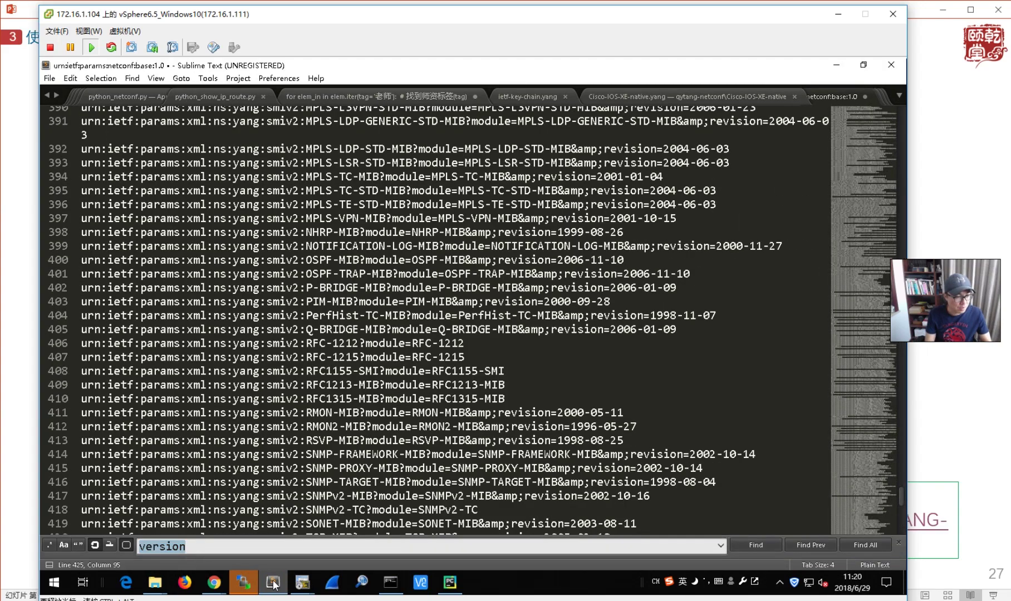
pyautogui.write('native')
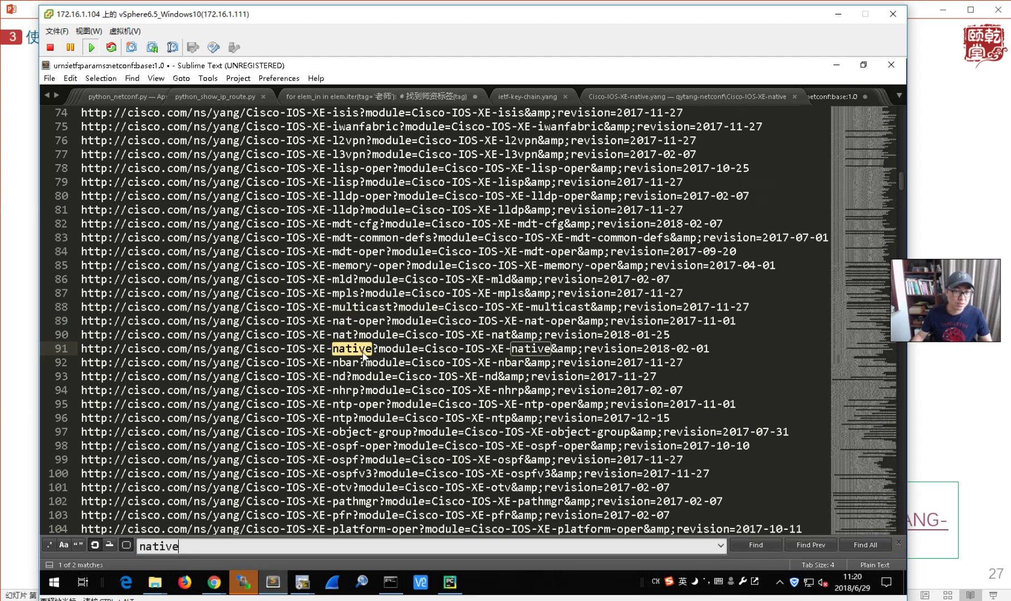
pyautogui.scroll(-10, 413, 410)
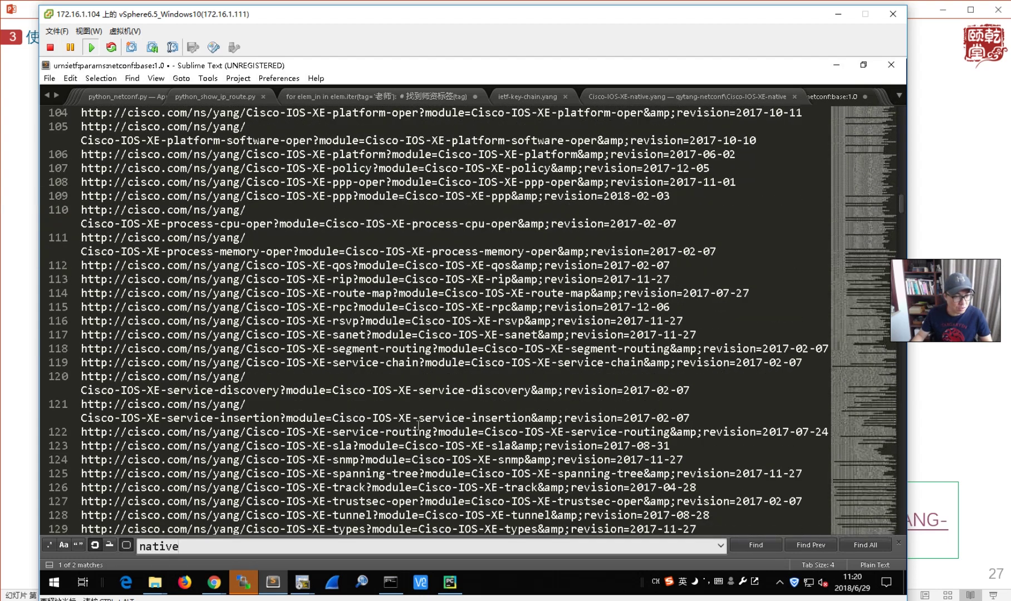
pyautogui.scroll(-5, 417, 424)
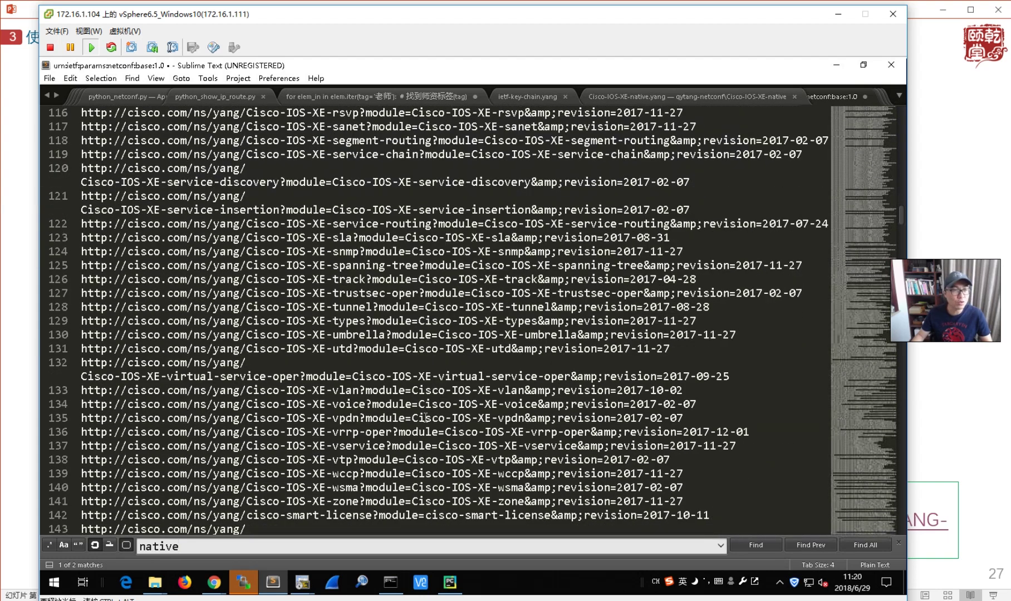
pyautogui.click(838, 67)
# - Deselect the capabilities output and advance the slide show to slide 29, Capability
pyautogui.click(553, 441)
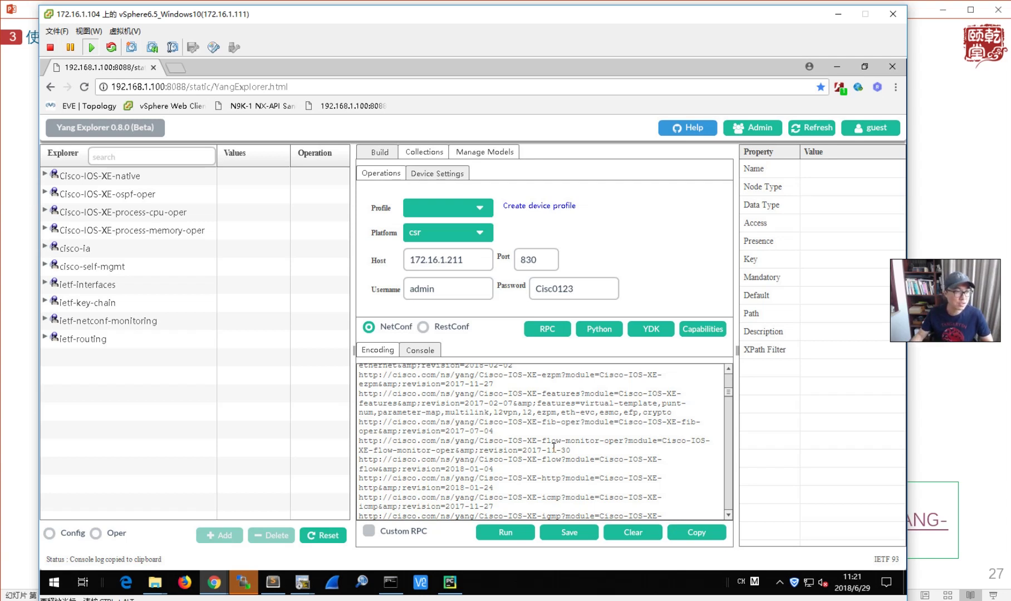
pyautogui.click(918, 237)
pyautogui.press('Right')
pyautogui.press('Right')
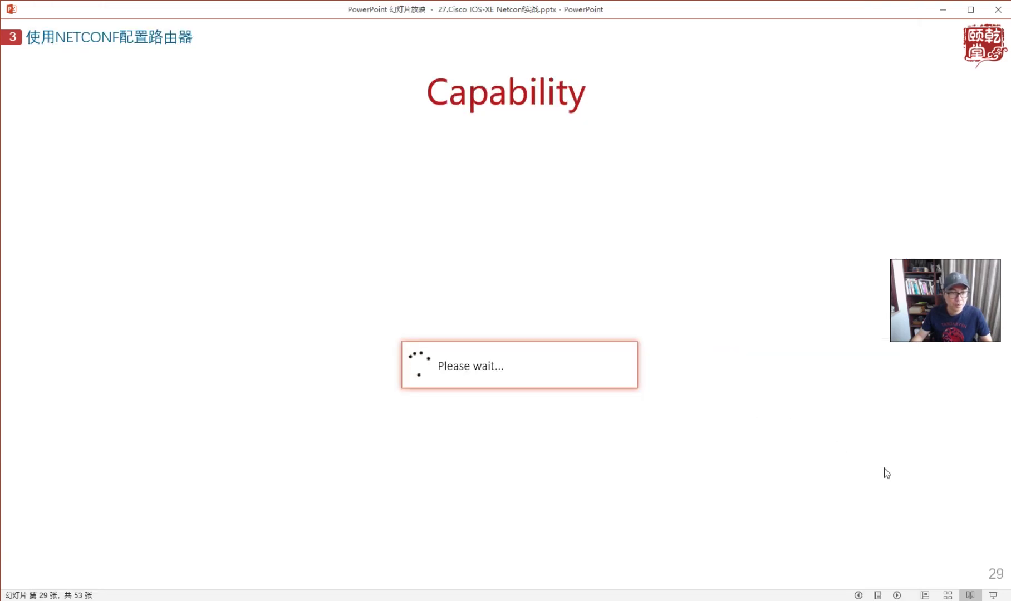
# - Advance to slide 30 (配置拓扑): two routers on 10.1.1.0/24, loopbacks 1.1.1.1/32 and 2.2.2.2/32
pyautogui.click(943, 214)
pyautogui.scroll(-1, 744, 429)
pyautogui.scroll(1, 743, 438)
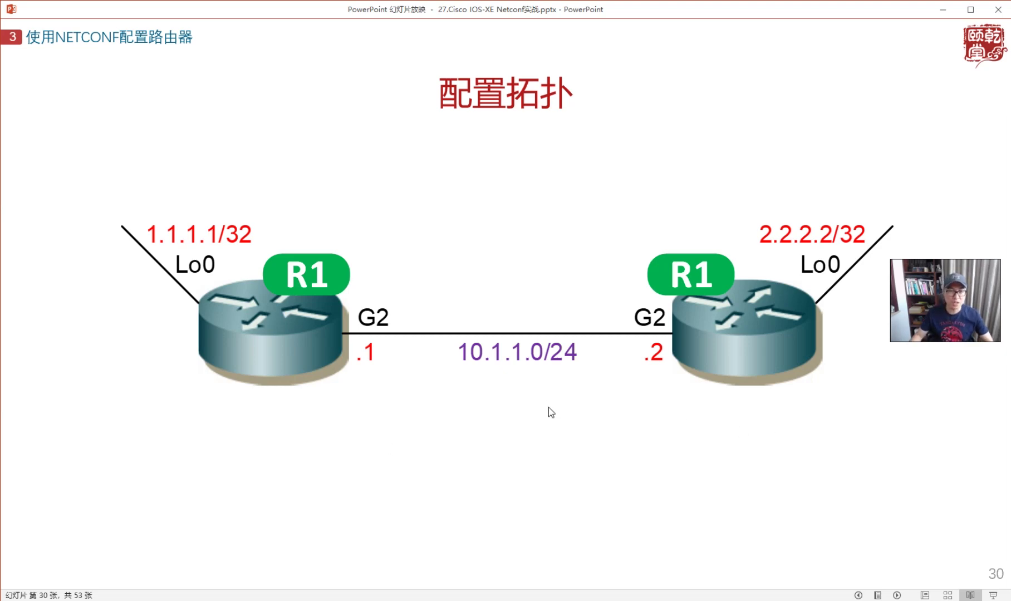
# - Advance to slide 31 (配置IP) and play its embedded YANG Explorer demo video
pyautogui.click(547, 437)
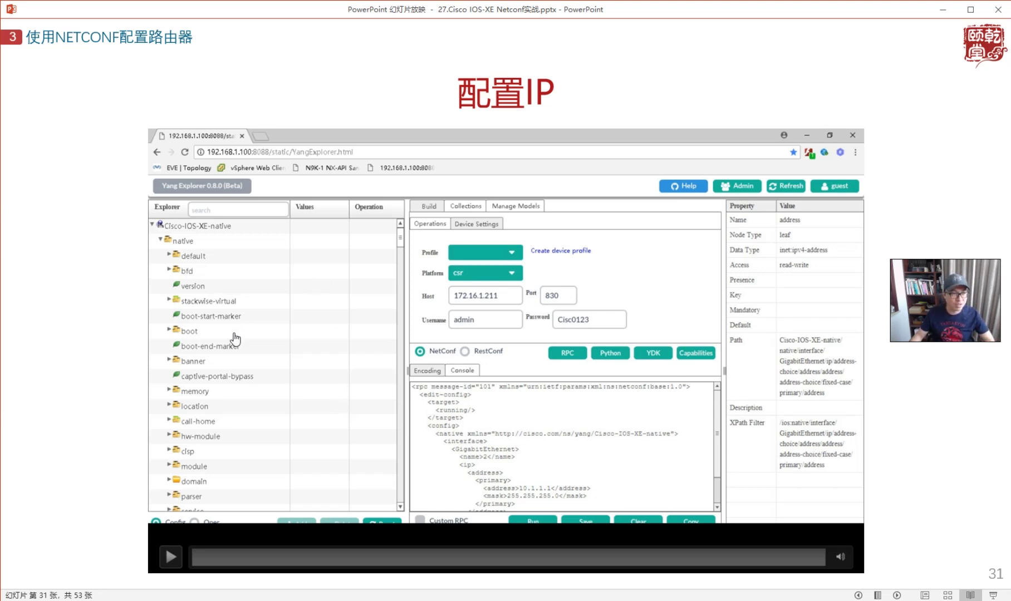
pyautogui.click(170, 558)
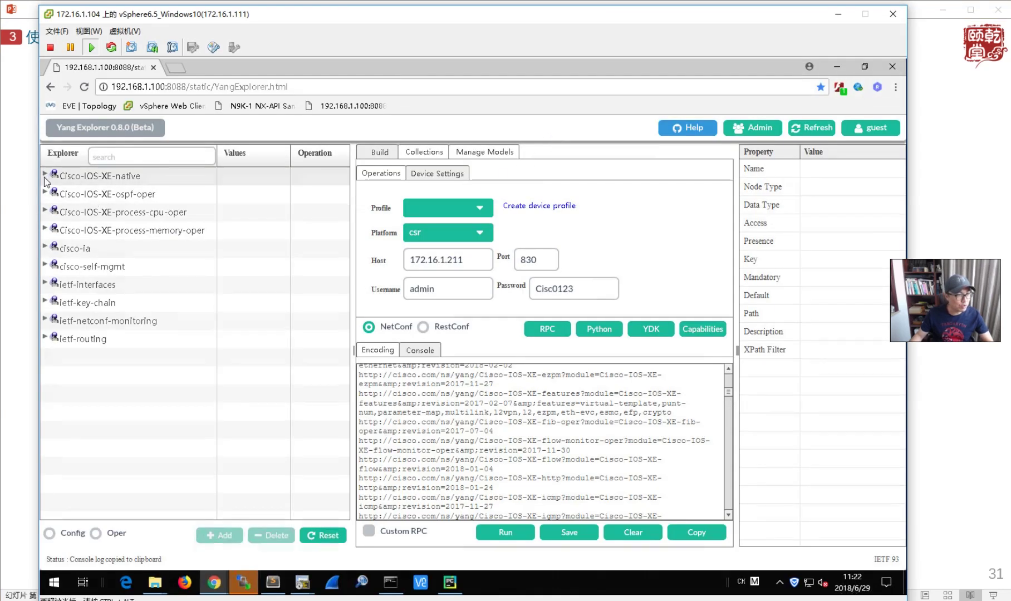
# - Expand the Cisco-IOS-XE-native model through native down to the interface node
pyautogui.click(45, 174)
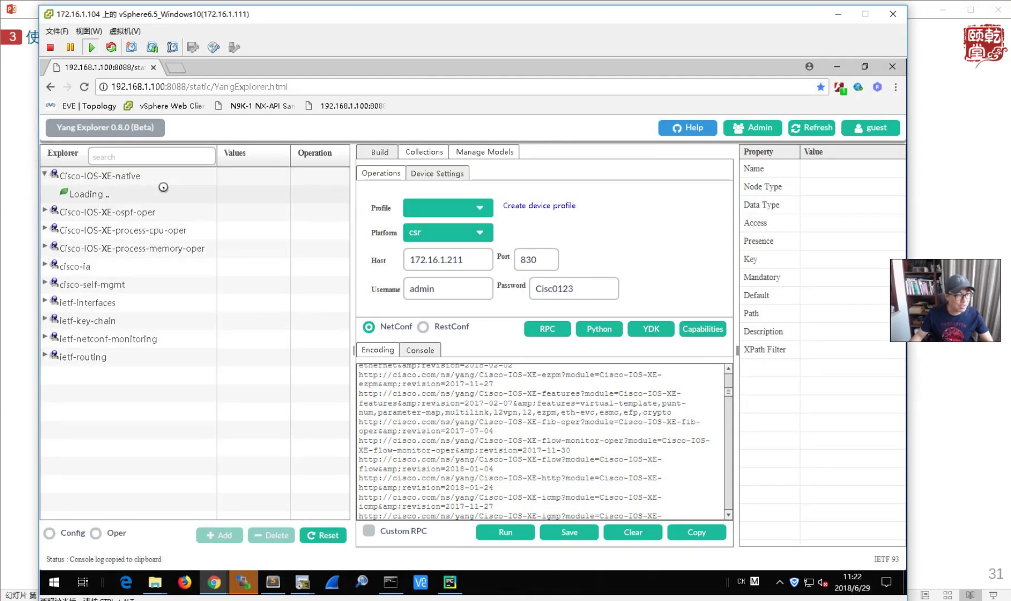
pyautogui.click(54, 191)
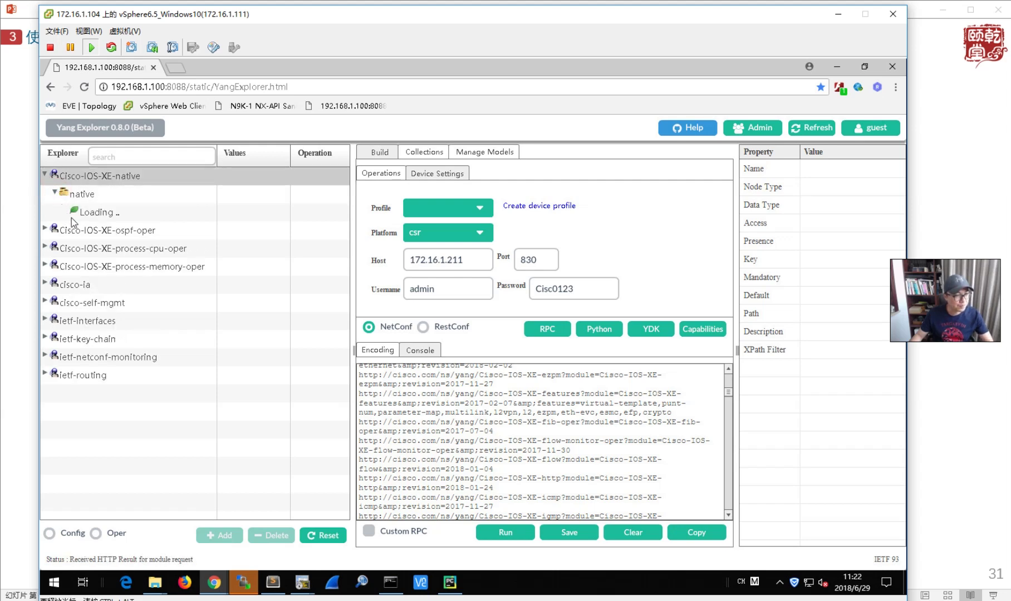
pyautogui.scroll(-3, 143, 346)
pyautogui.scroll(-8, 143, 345)
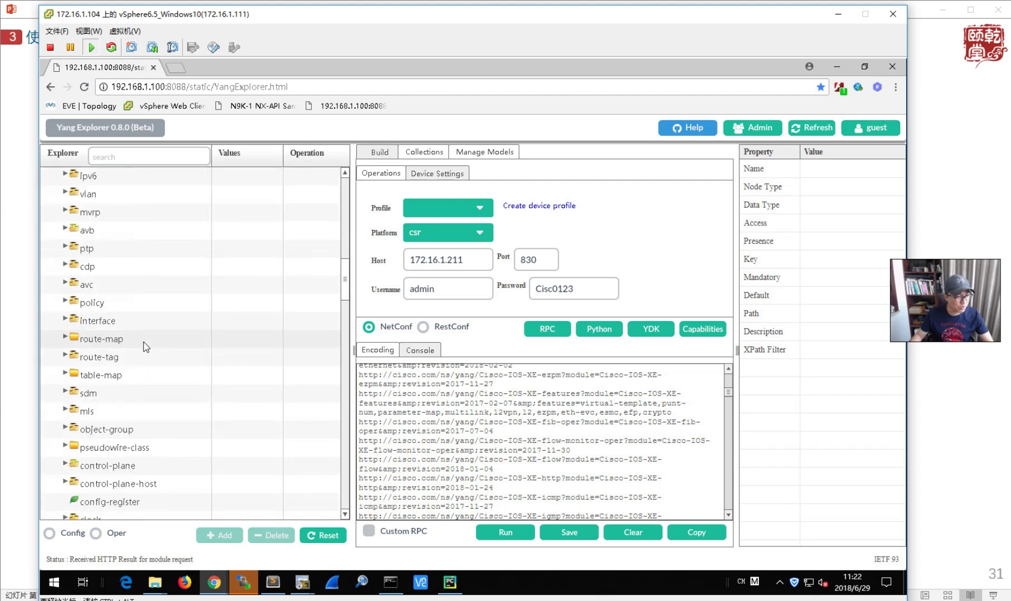
pyautogui.click(66, 320)
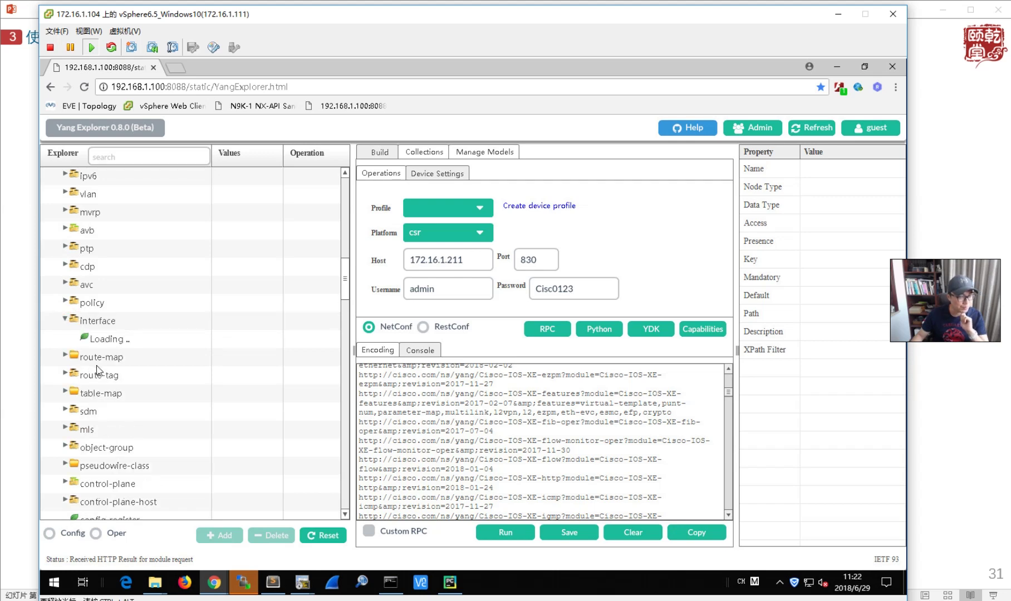
pyautogui.scroll(1, 98, 370)
pyautogui.scroll(-3, 128, 425)
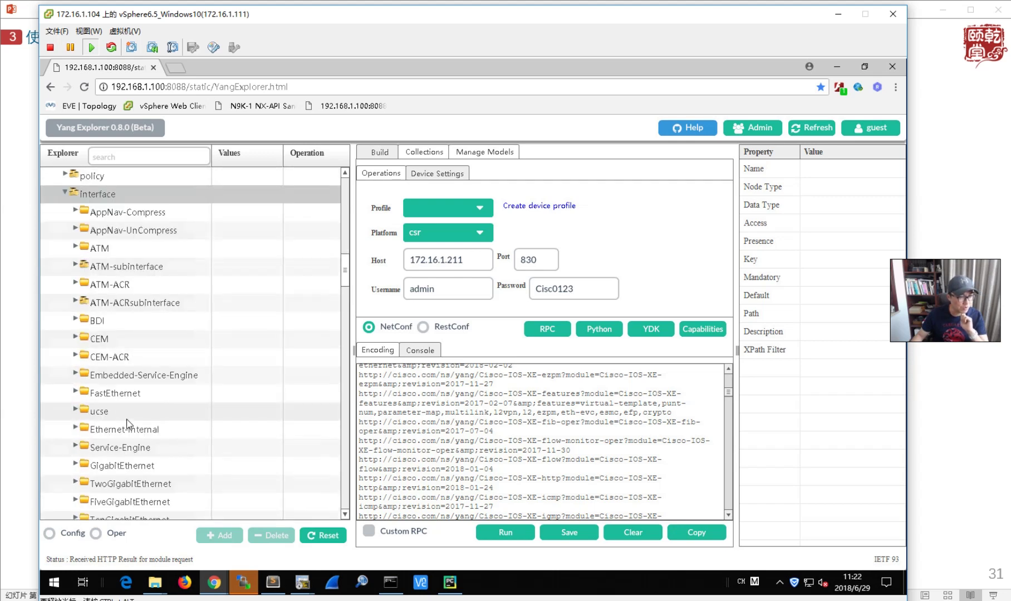
pyautogui.scroll(-3, 94, 395)
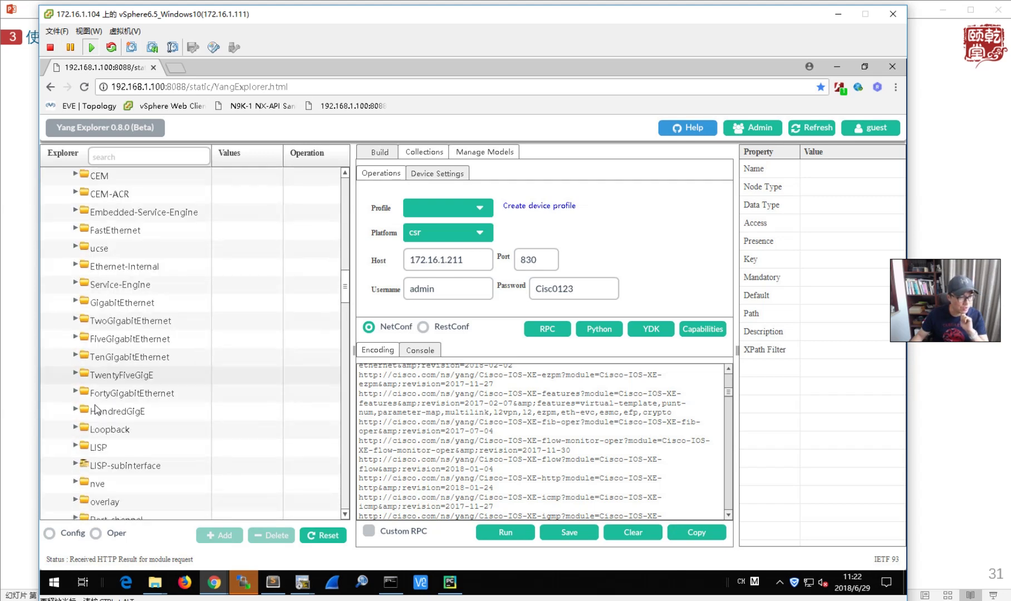
# - Expand GigabitEthernet, give its name leaf the value 2, and choose Config mode
pyautogui.click(75, 301)
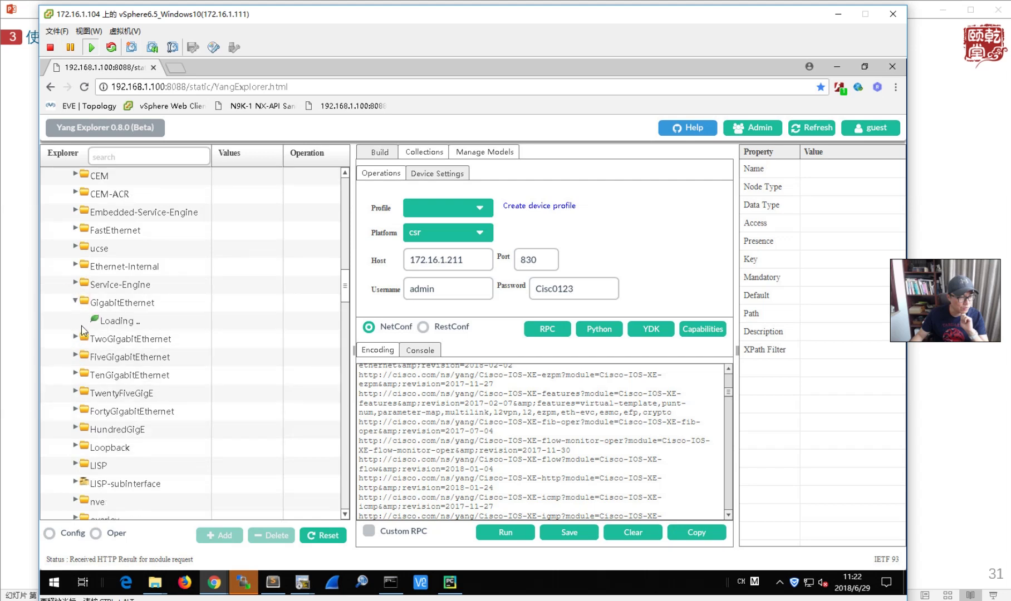
pyautogui.scroll(1, 87, 340)
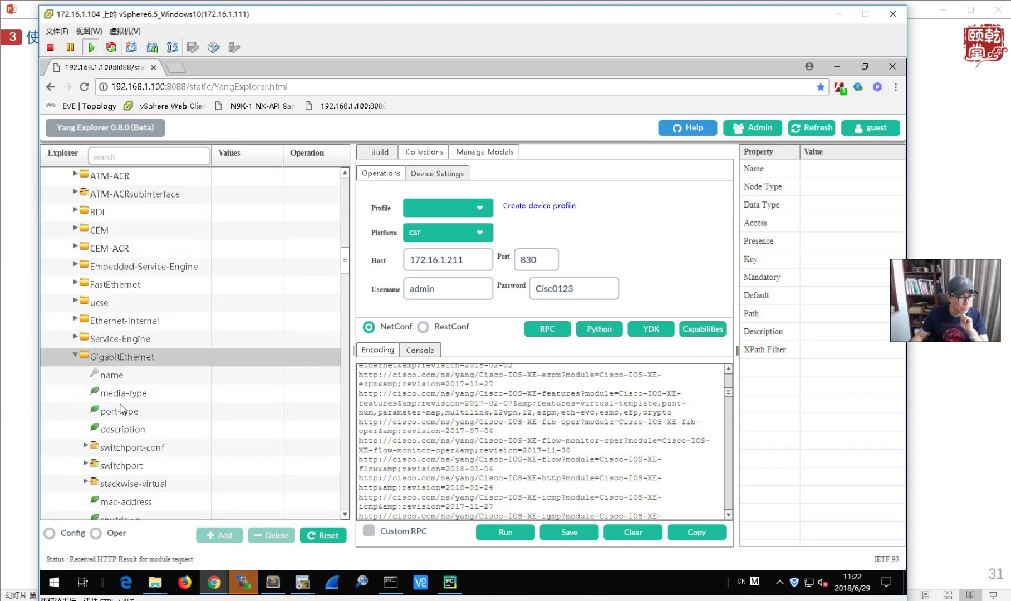
pyautogui.scroll(-2, 139, 419)
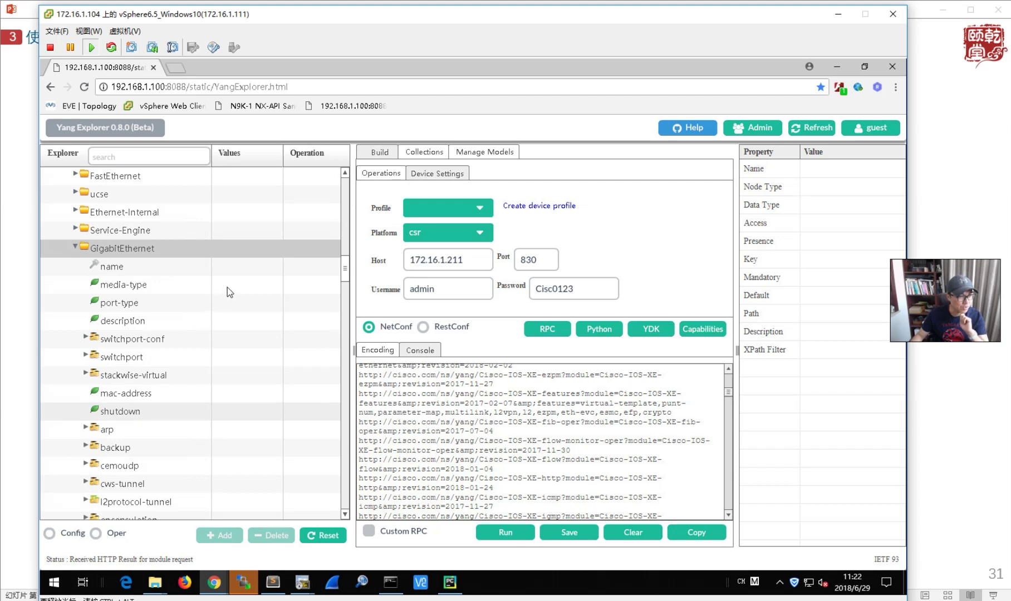
pyautogui.click(250, 269)
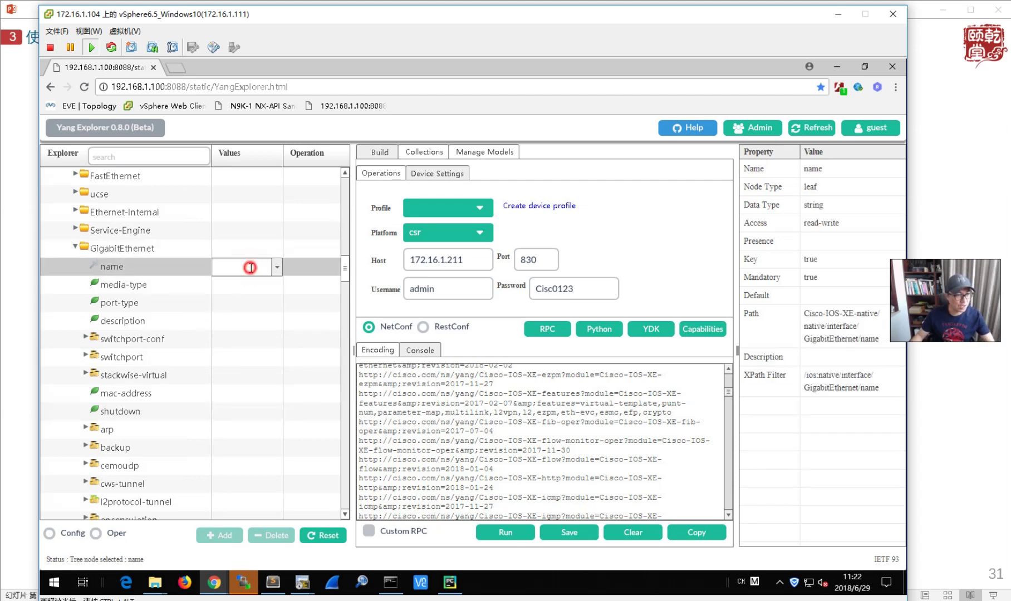
pyautogui.write('2')
pyautogui.click(310, 272)
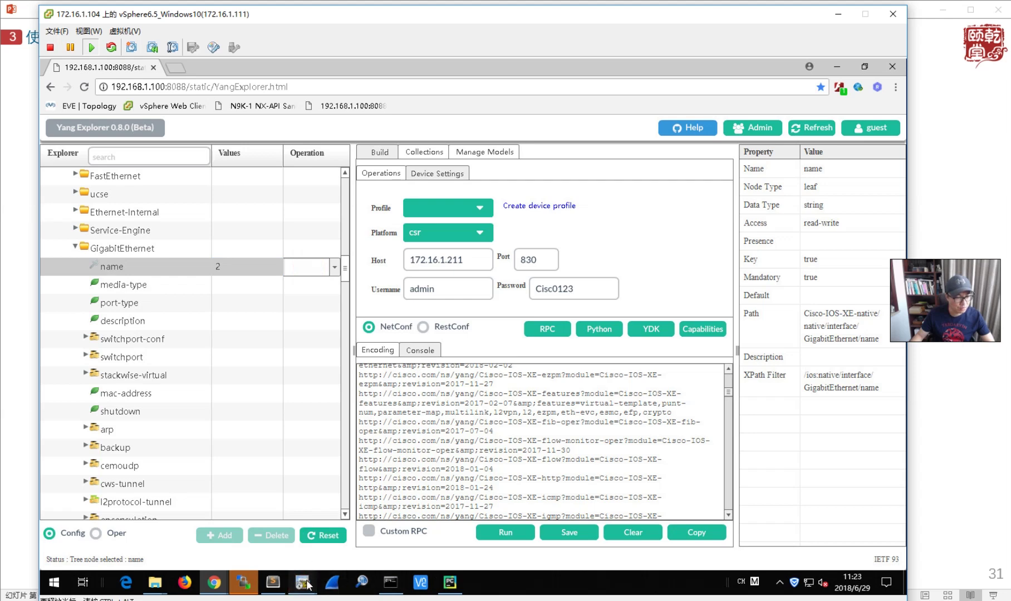
pyautogui.click(243, 582)
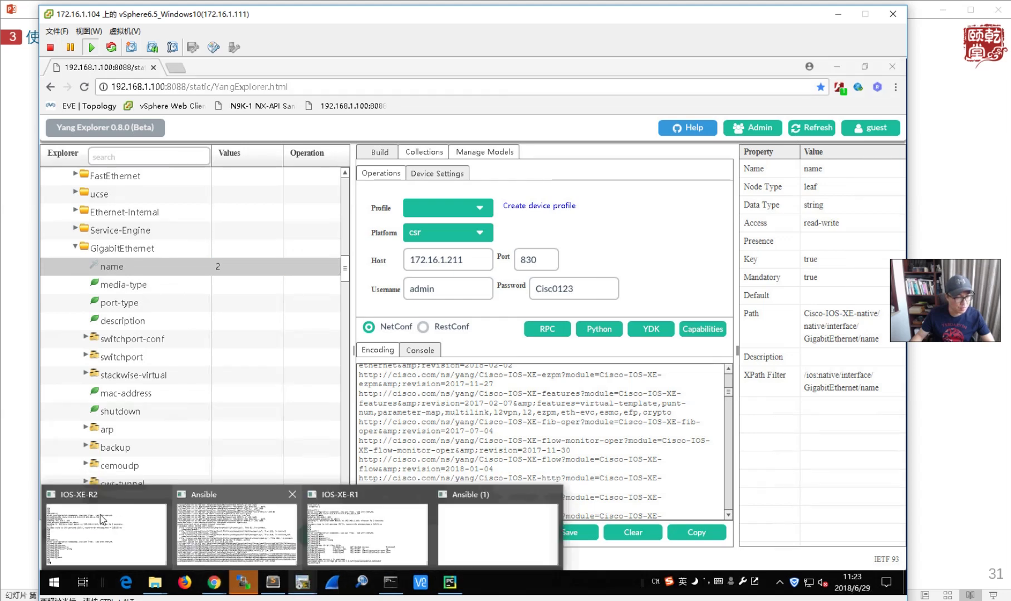
pyautogui.click(80, 522)
pyautogui.hotkey('alt', '1')
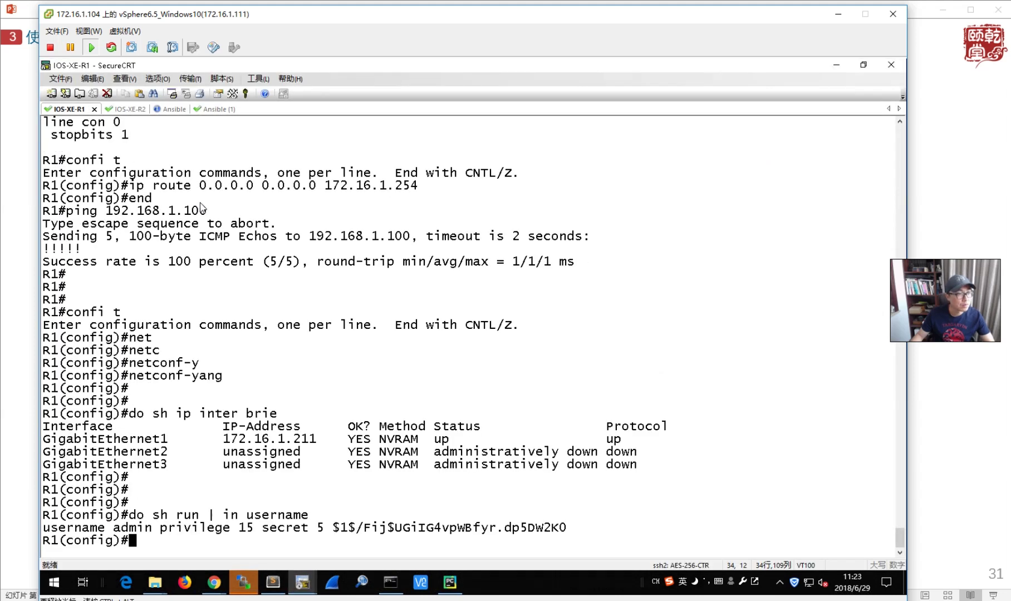
pyautogui.click(157, 452)
pyautogui.moveTo(157, 452); pyautogui.dragTo(176, 455)
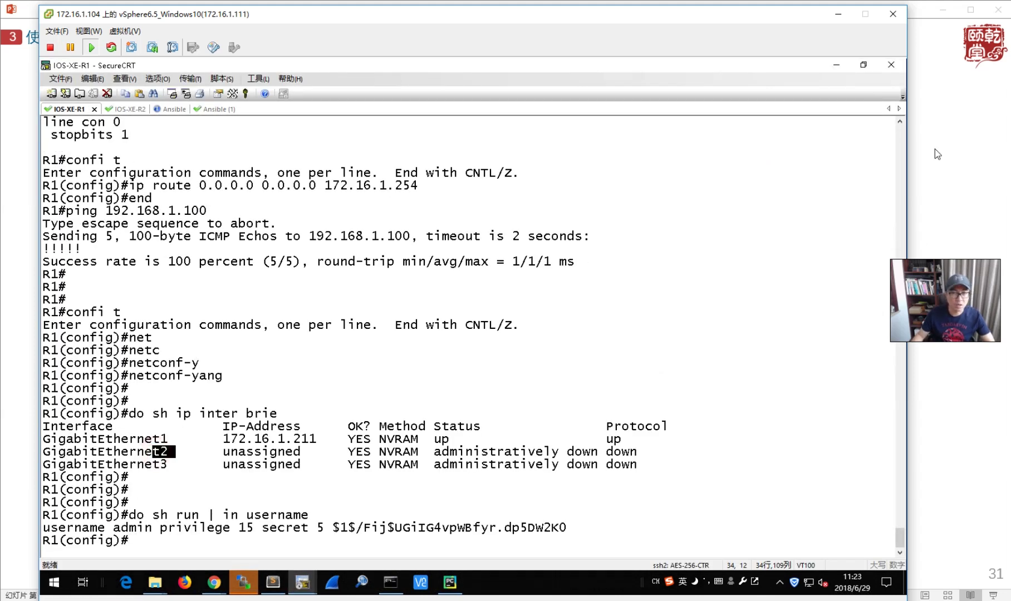
pyautogui.click(837, 65)
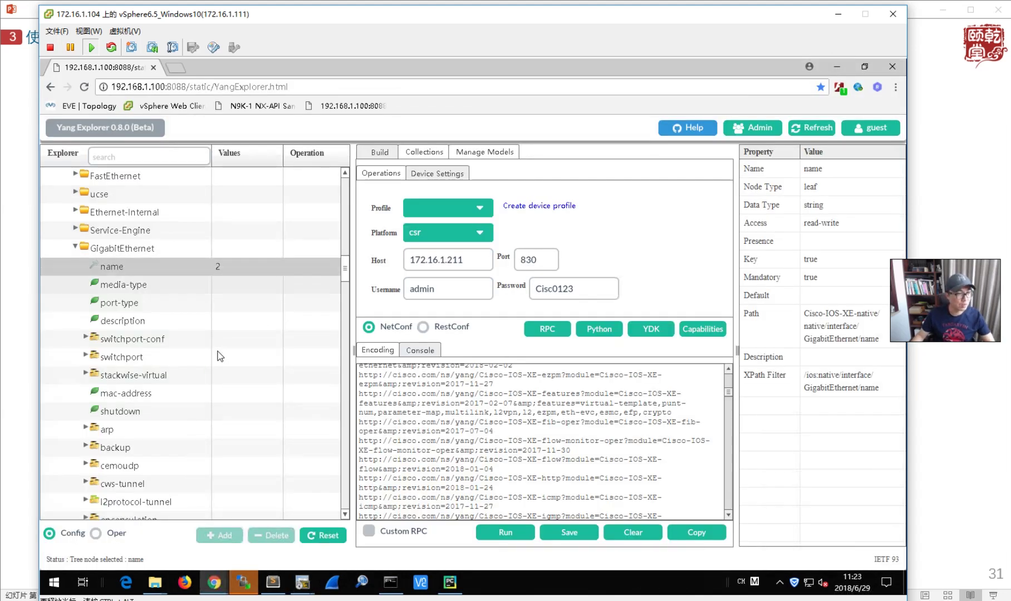
# - Expand the interface's ip branch through address-choice and address to the inner address container
pyautogui.scroll(-4, 221, 379)
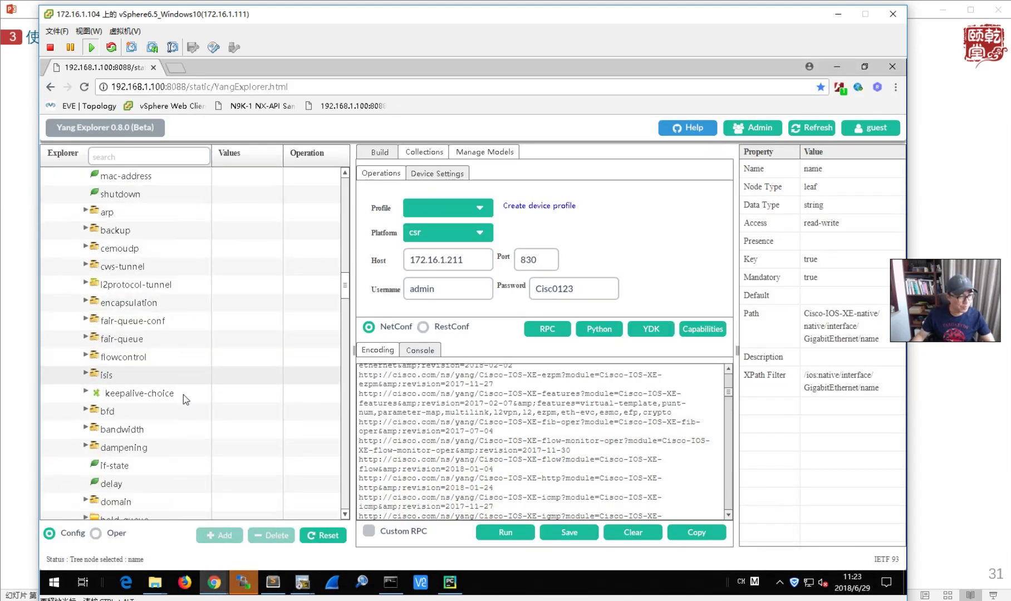
pyautogui.scroll(-2, 190, 408)
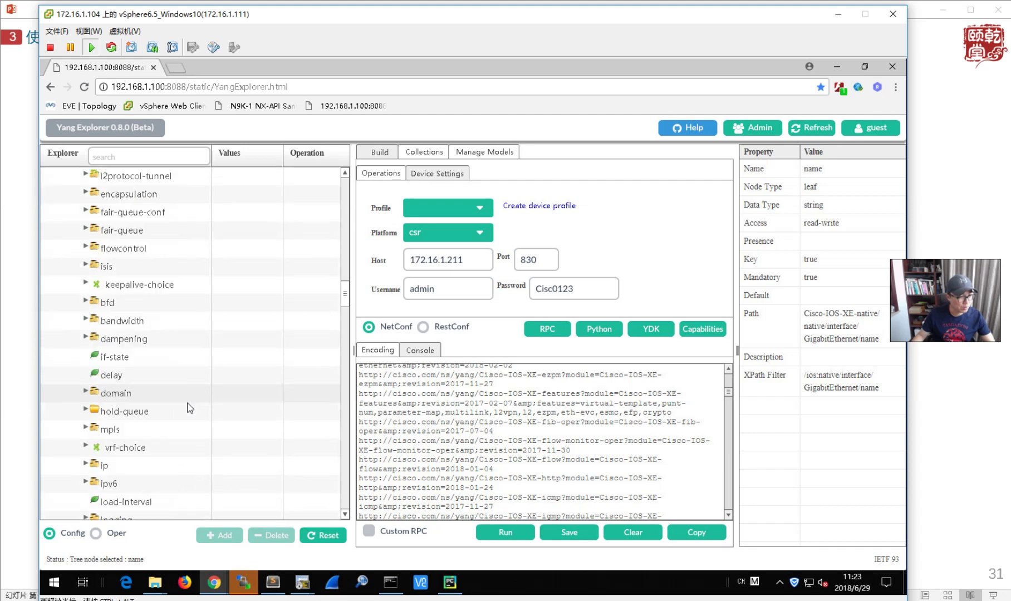
pyautogui.scroll(-5, 184, 412)
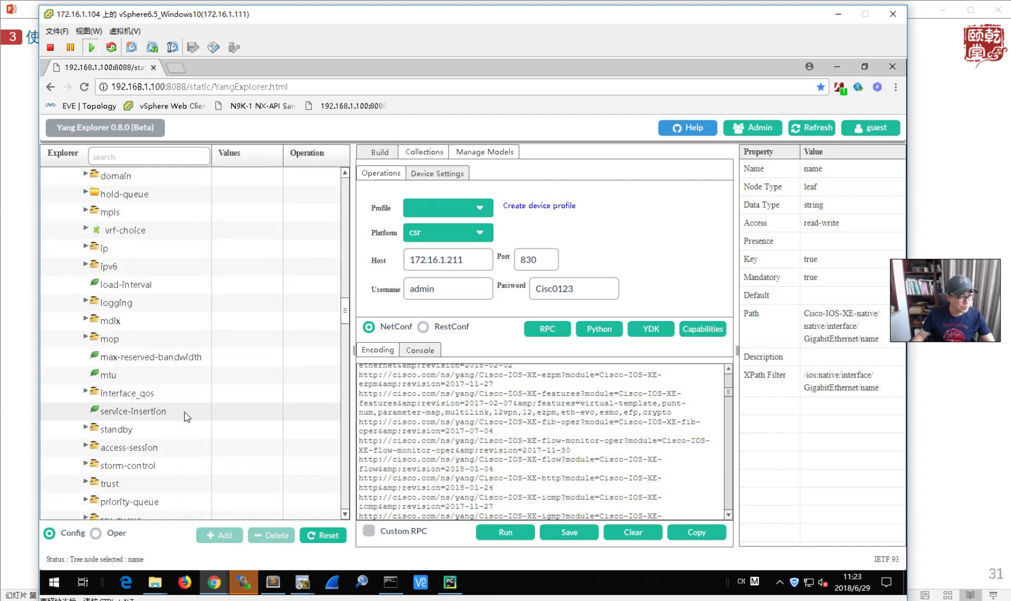
pyautogui.scroll(-3, 184, 413)
pyautogui.scroll(6, 184, 412)
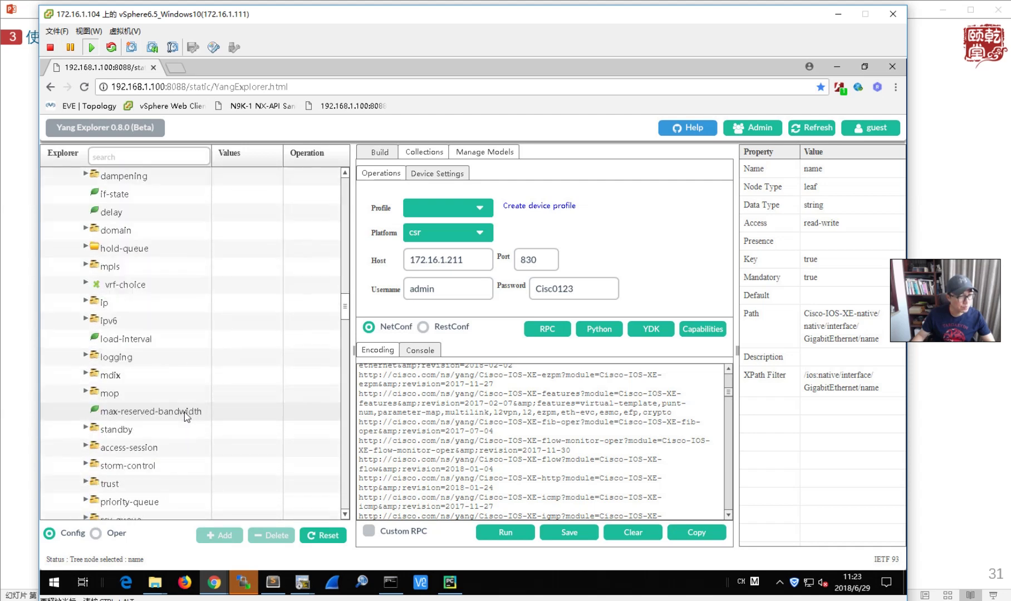
pyautogui.scroll(7, 185, 413)
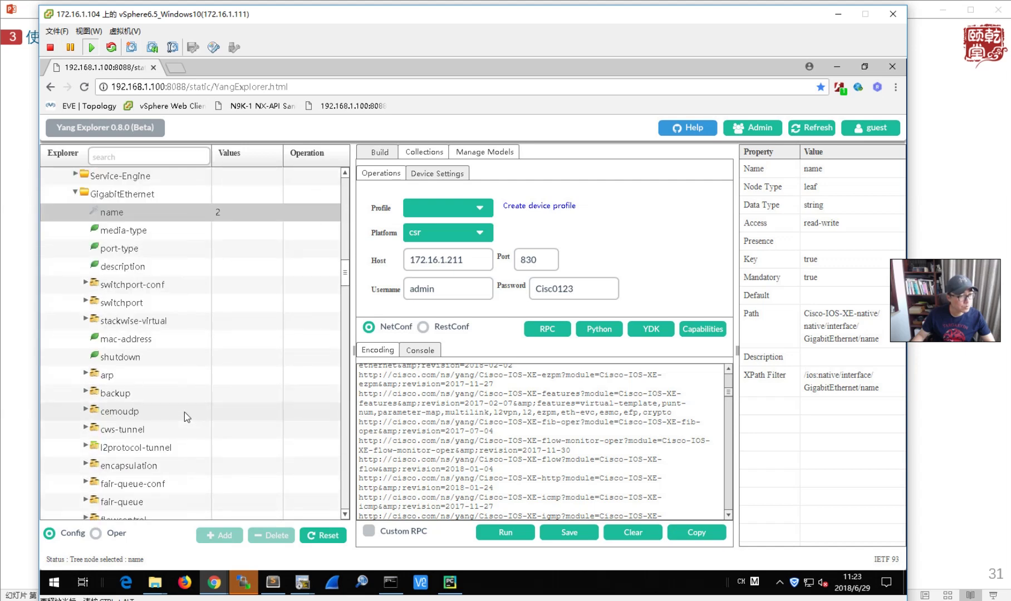
pyautogui.scroll(-2, 184, 413)
pyautogui.scroll(-1, 184, 413)
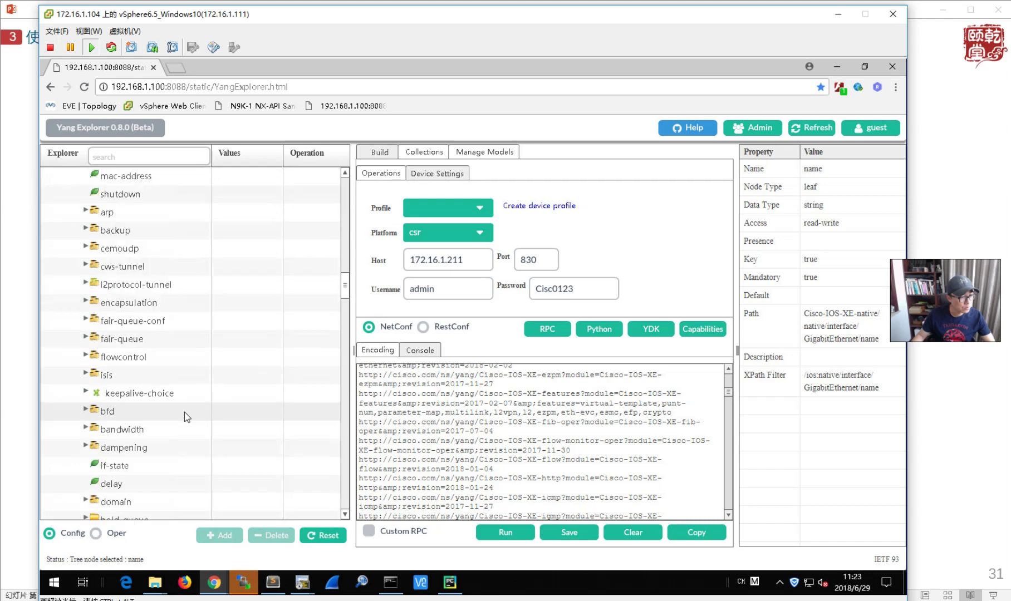
pyautogui.scroll(-3, 185, 413)
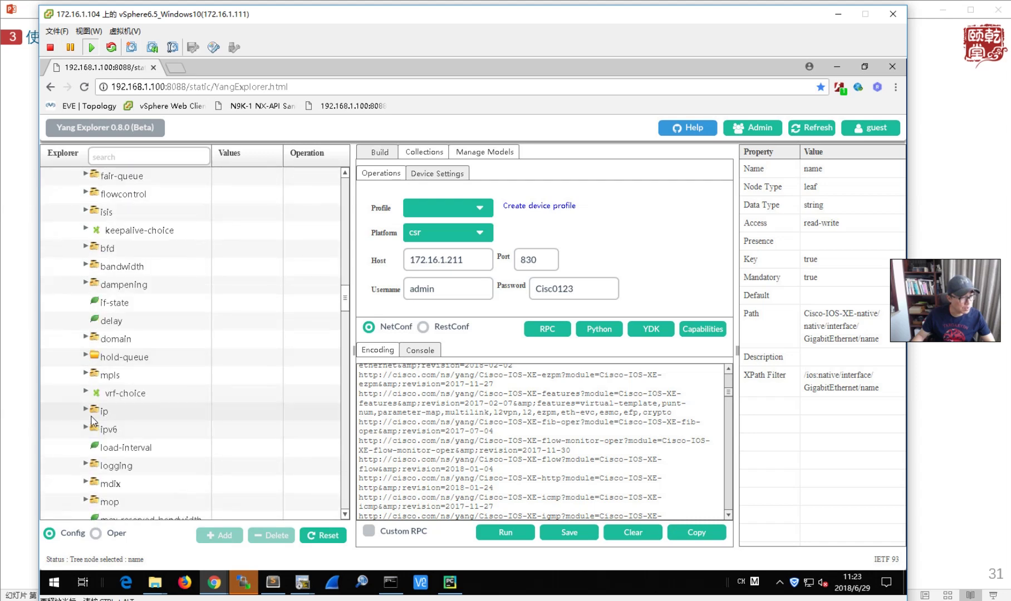
pyautogui.click(86, 410)
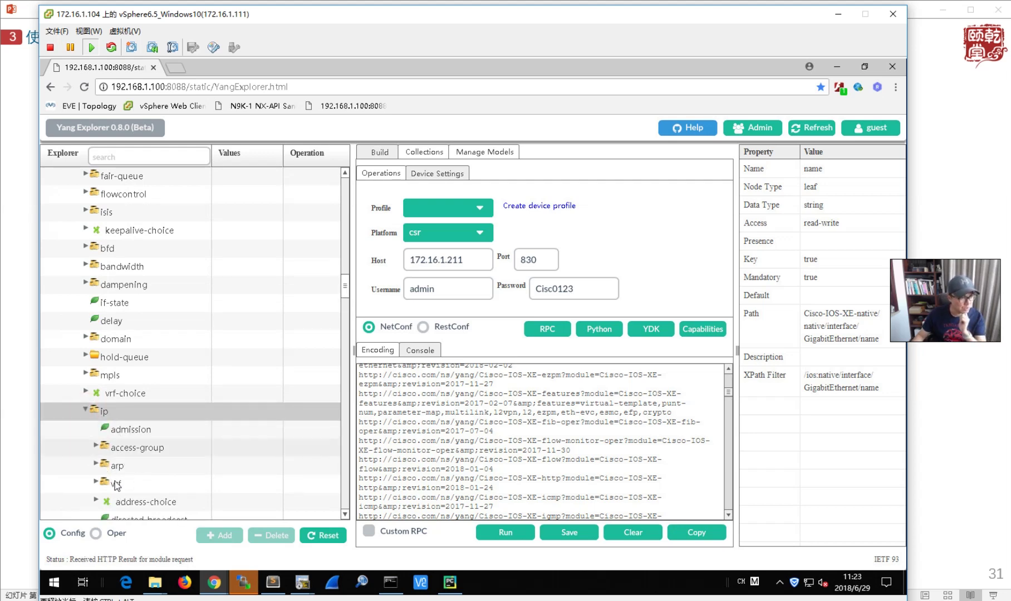
pyautogui.scroll(-2, 122, 488)
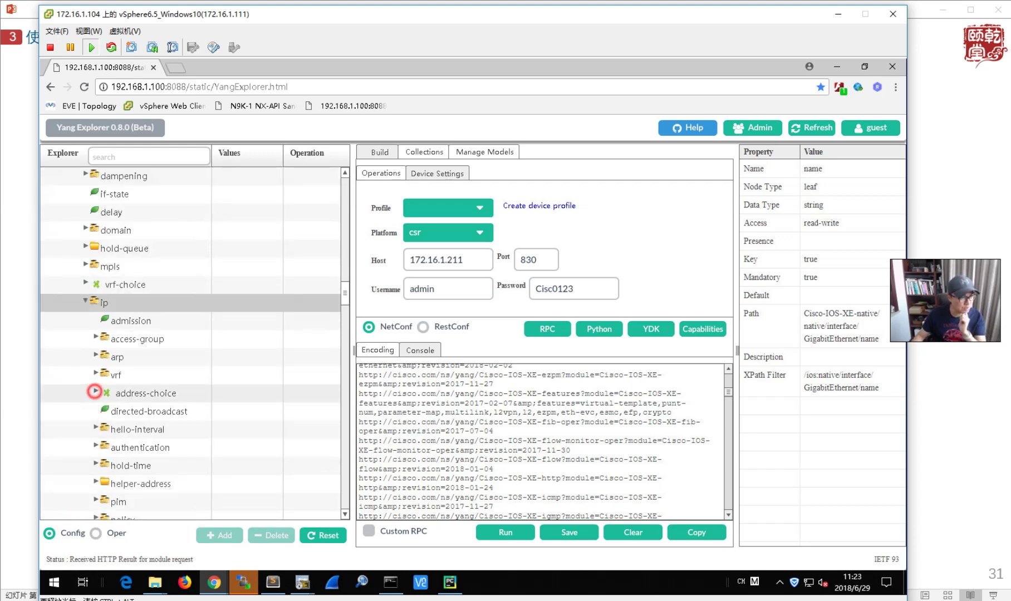
pyautogui.click(96, 393)
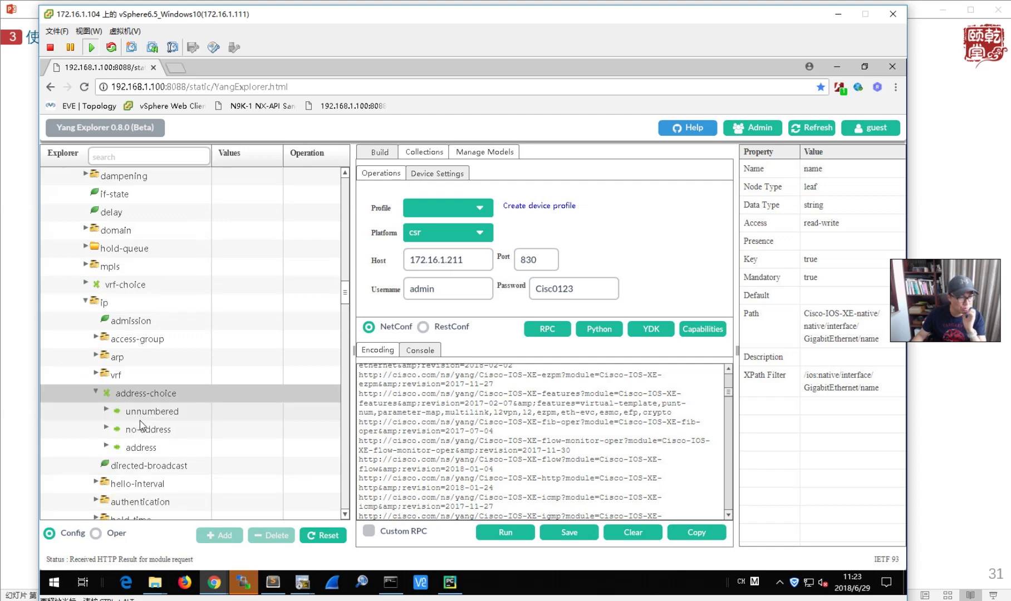
pyautogui.click(106, 446)
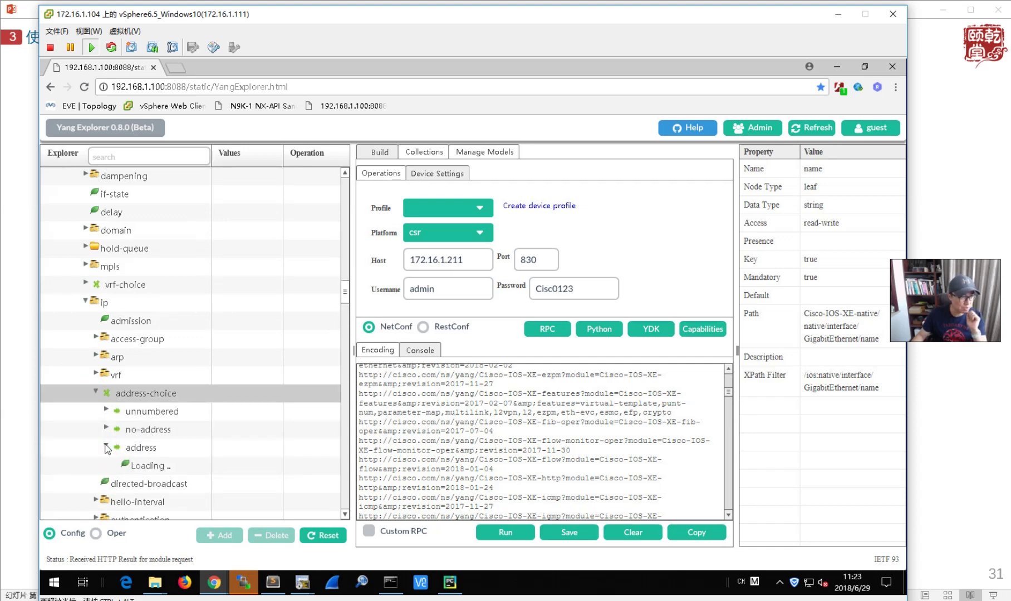
pyautogui.click(116, 464)
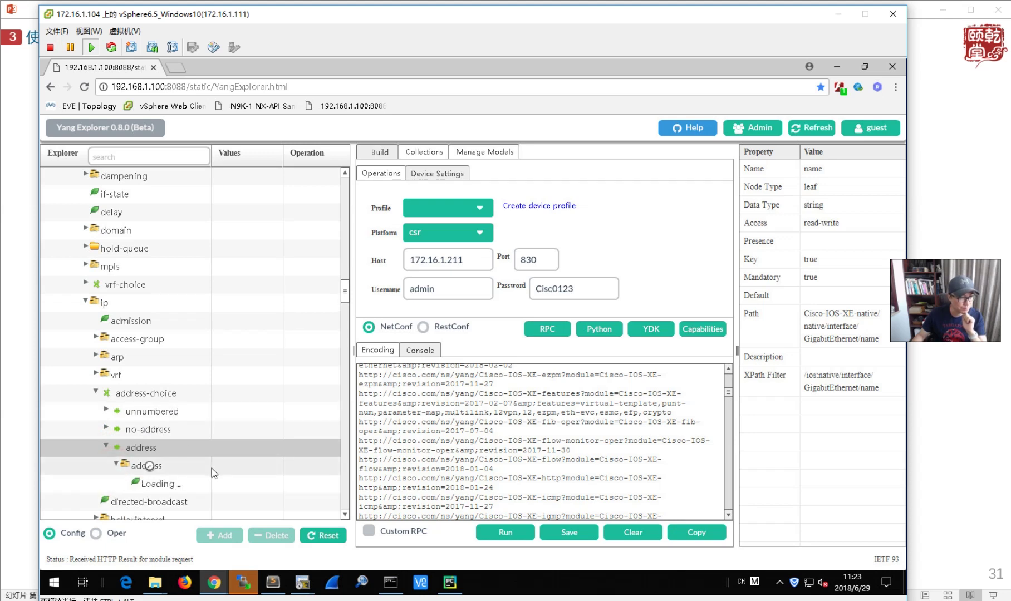
# - Open address-choice > fixed-case > primary and select the primary address Values cell
pyautogui.scroll(-3, 212, 468)
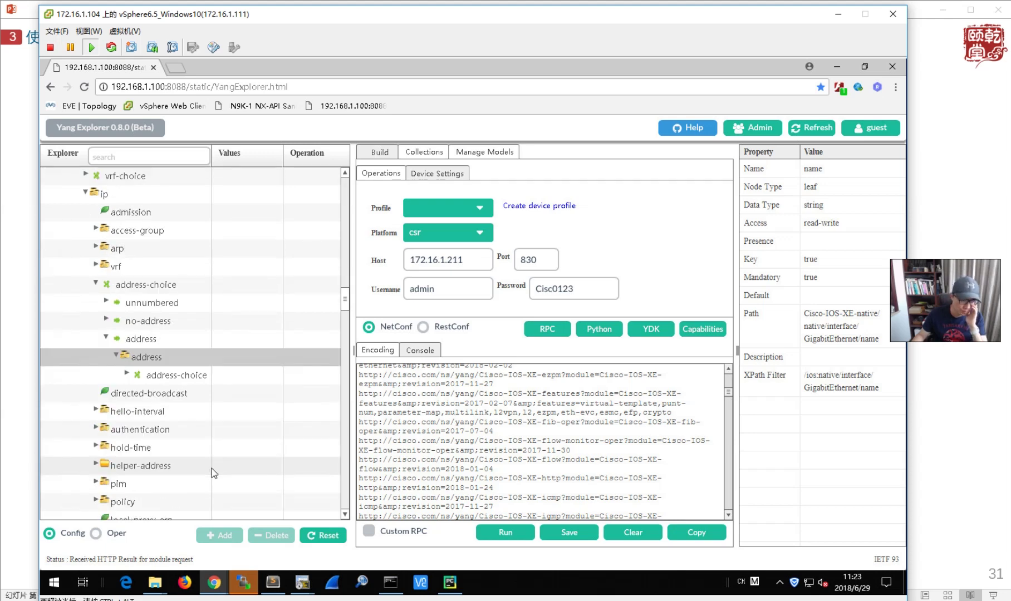
pyautogui.click(127, 376)
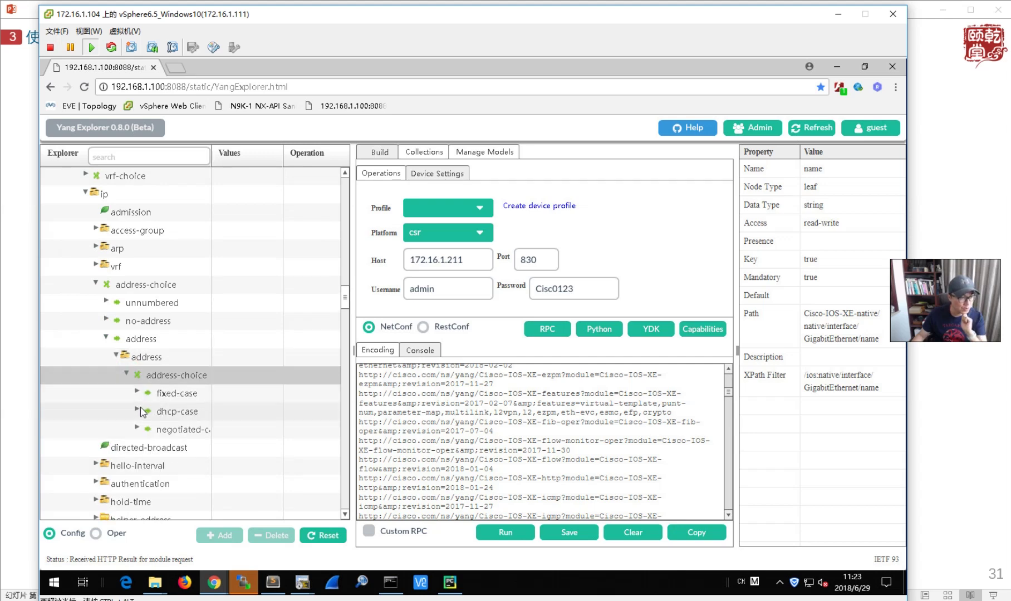
pyautogui.click(138, 393)
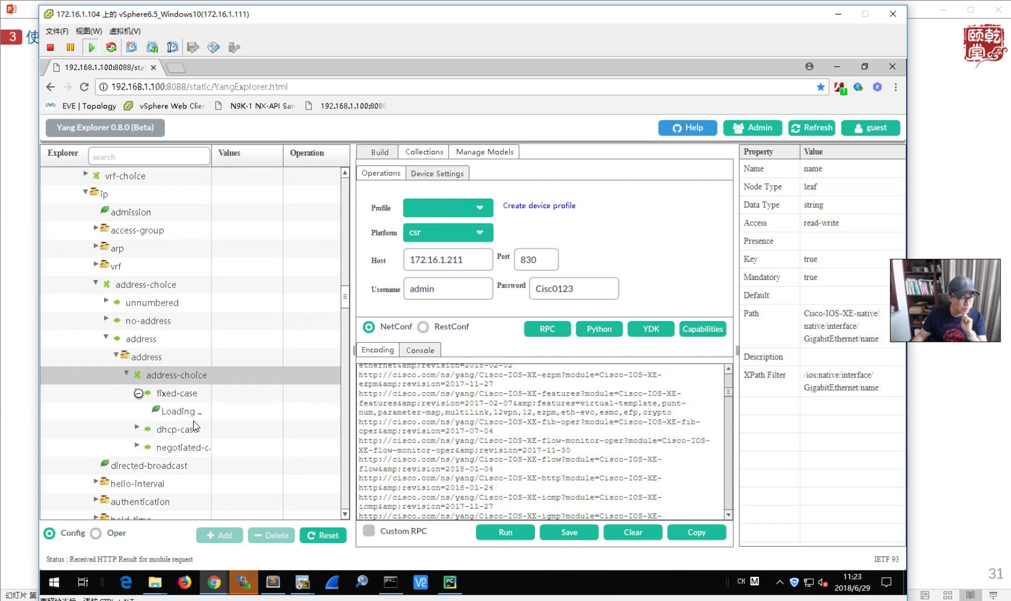
pyautogui.click(148, 410)
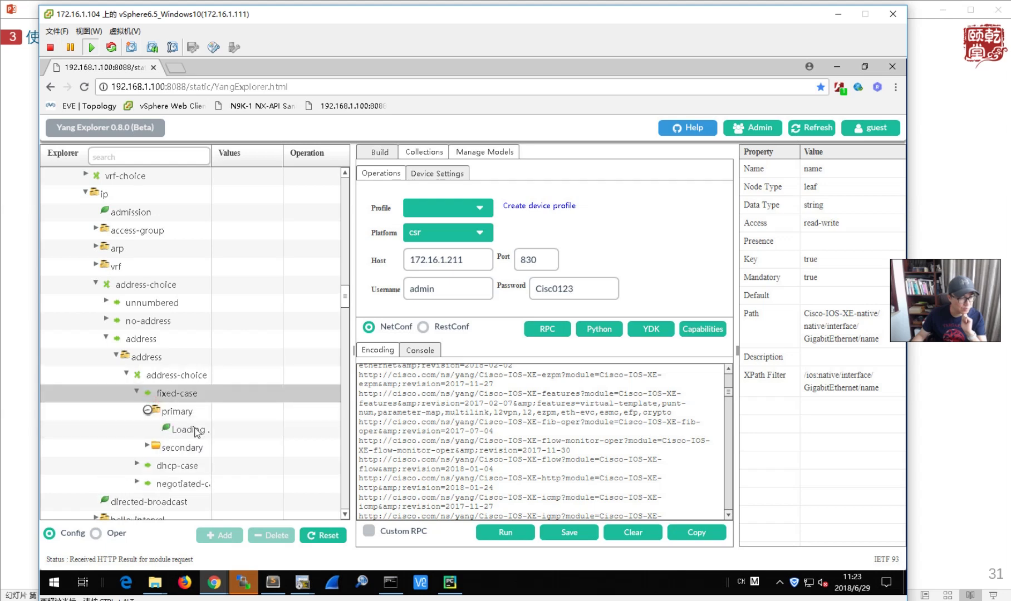
pyautogui.click(235, 428)
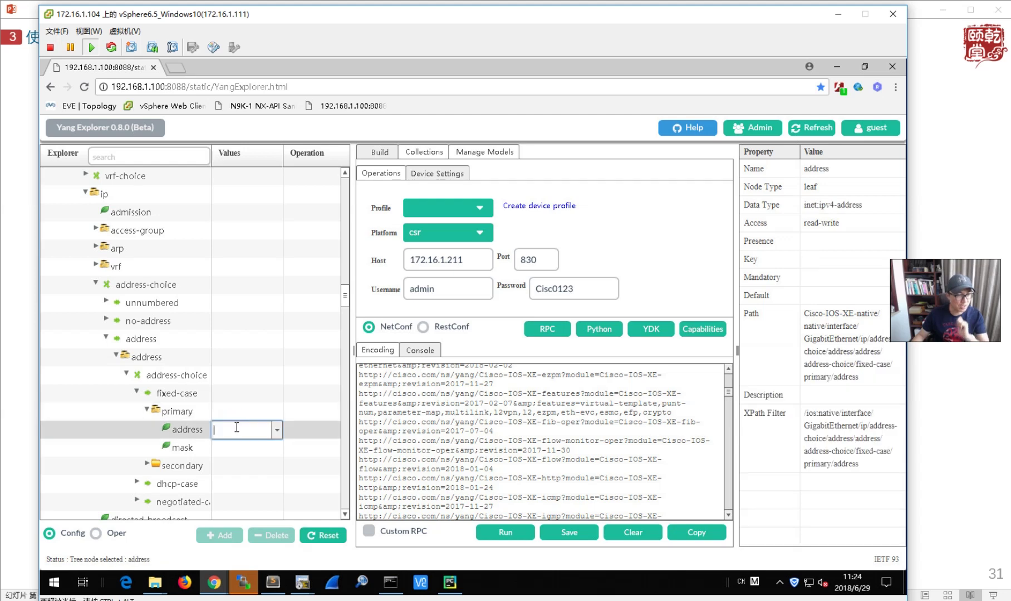
# - Enter primary address 10.1.1.1 and subnet mask 255.255.255.0
pyautogui.write('10.1.1.1')
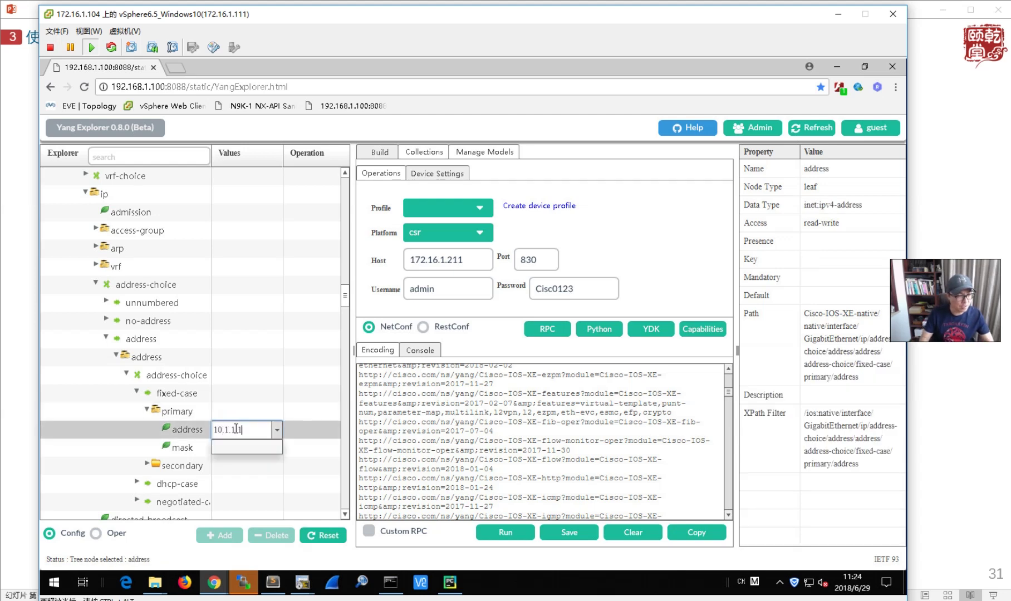
pyautogui.click(235, 482)
pyautogui.click(226, 448)
pyautogui.write('255.255.255.0')
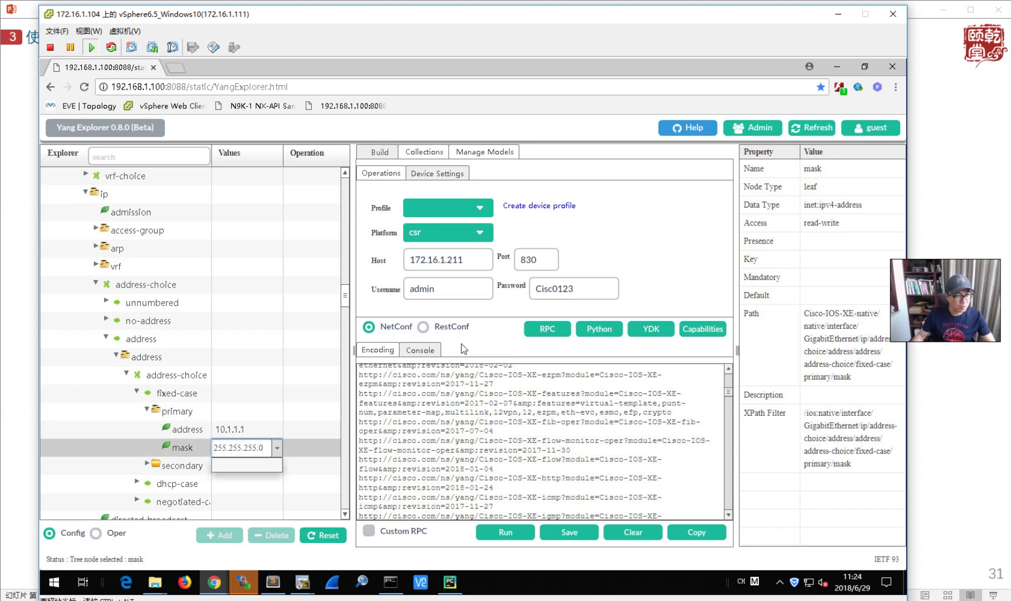
# - Generate the edit-config RPC XML and run it against the target router
pyautogui.click(544, 330)
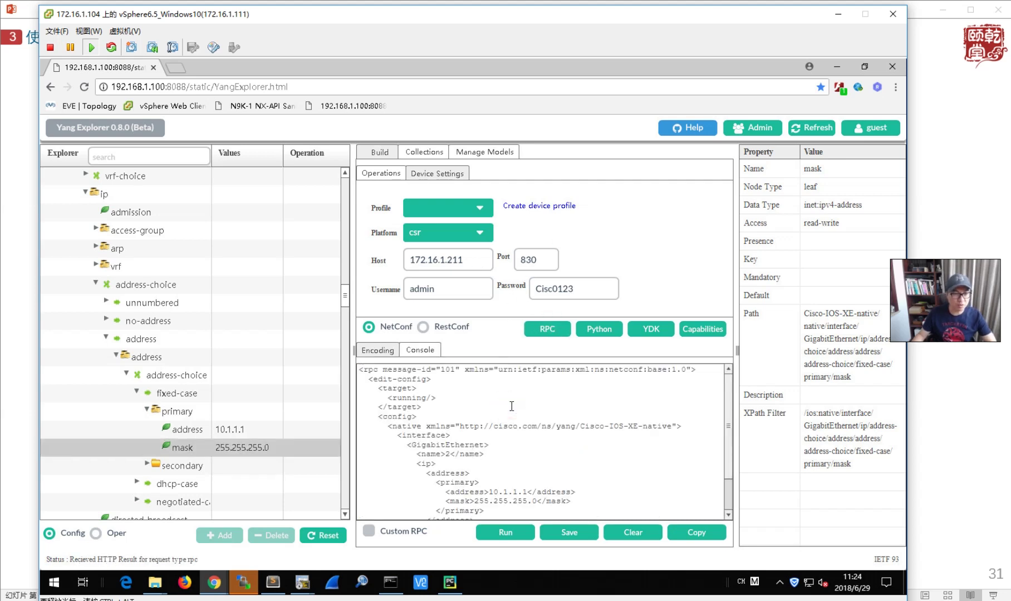
pyautogui.scroll(-3, 512, 406)
pyautogui.scroll(3, 516, 454)
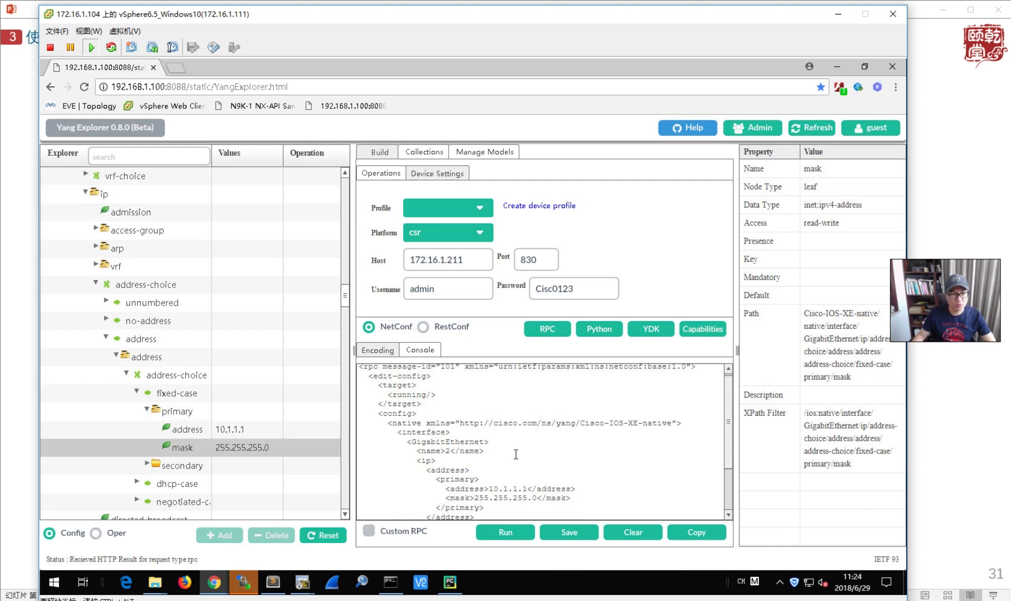
pyautogui.click(473, 261)
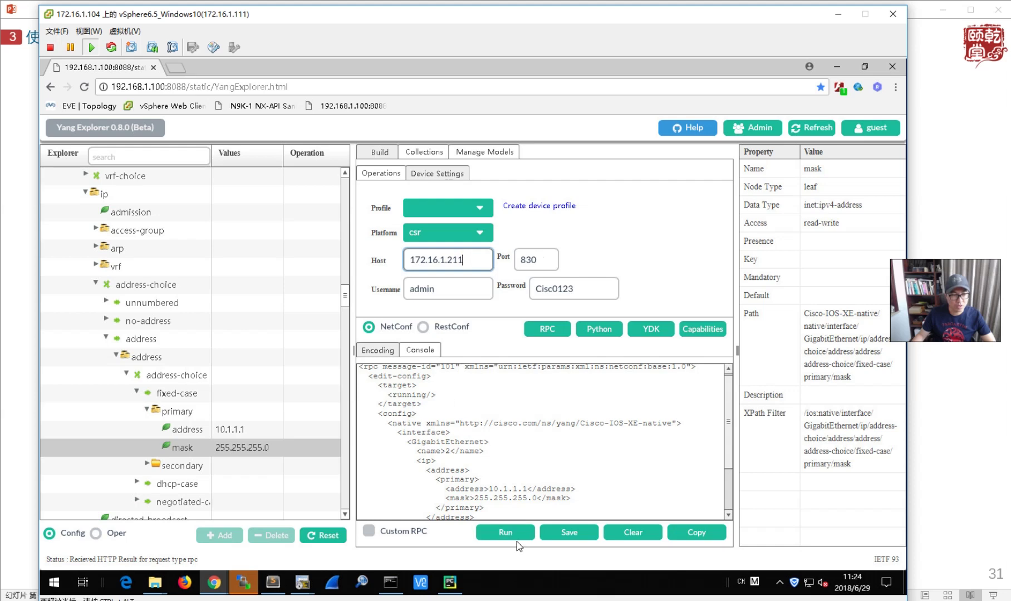
pyautogui.click(508, 534)
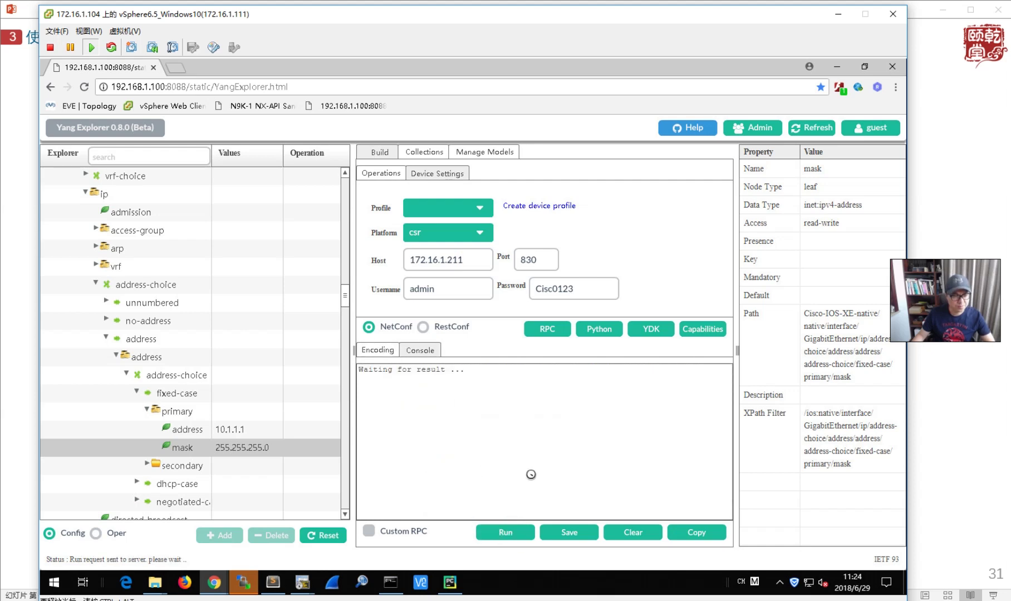
# - On R1, leave config mode and run 'sh ip inter brie' to confirm Gi2 at 10.1.1.1, administratively down
pyautogui.click(301, 582)
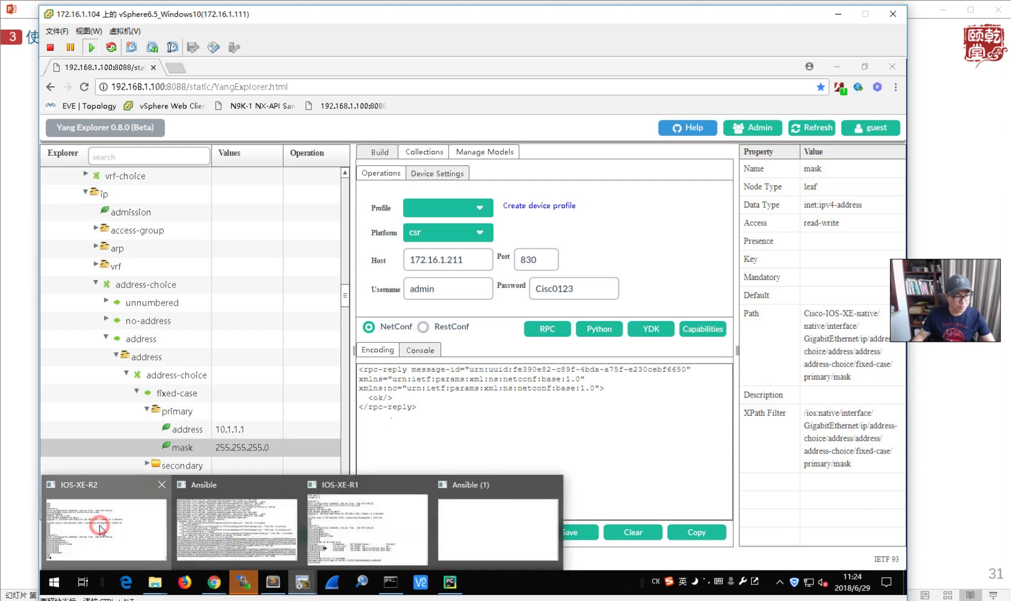
pyautogui.click(100, 528)
pyautogui.hotkey('alt', '1')
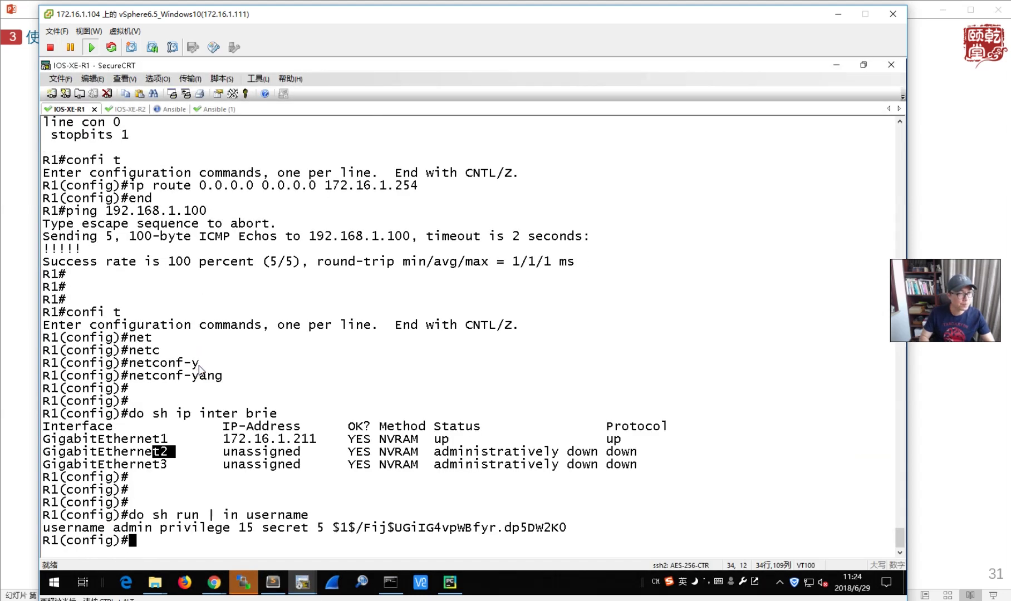
pyautogui.write('end')
pyautogui.press('Return')
pyautogui.write('sh ip inter brie')
pyautogui.press('Return')
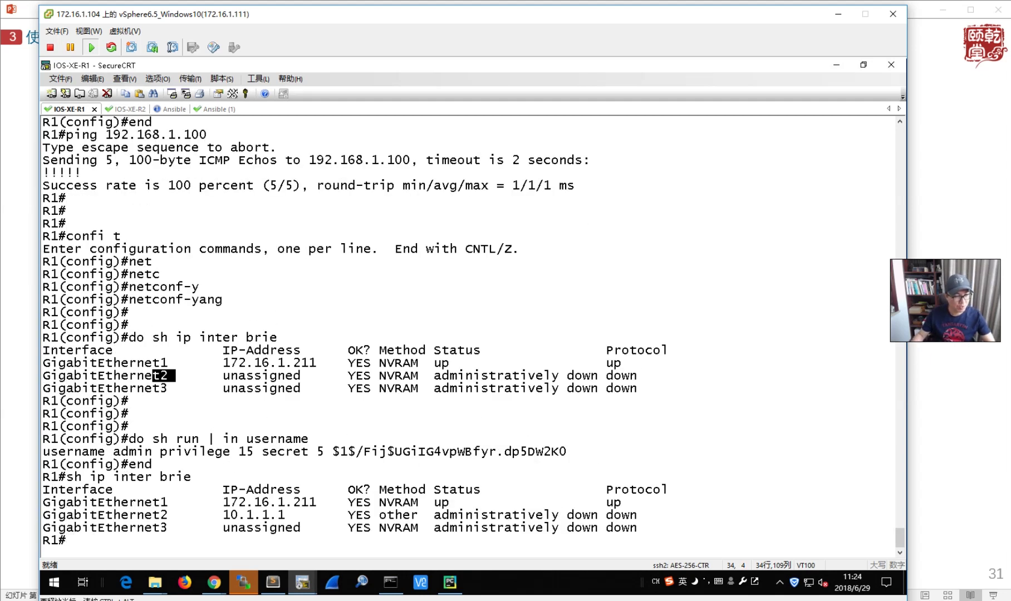
pyautogui.moveTo(223, 515); pyautogui.dragTo(645, 515)
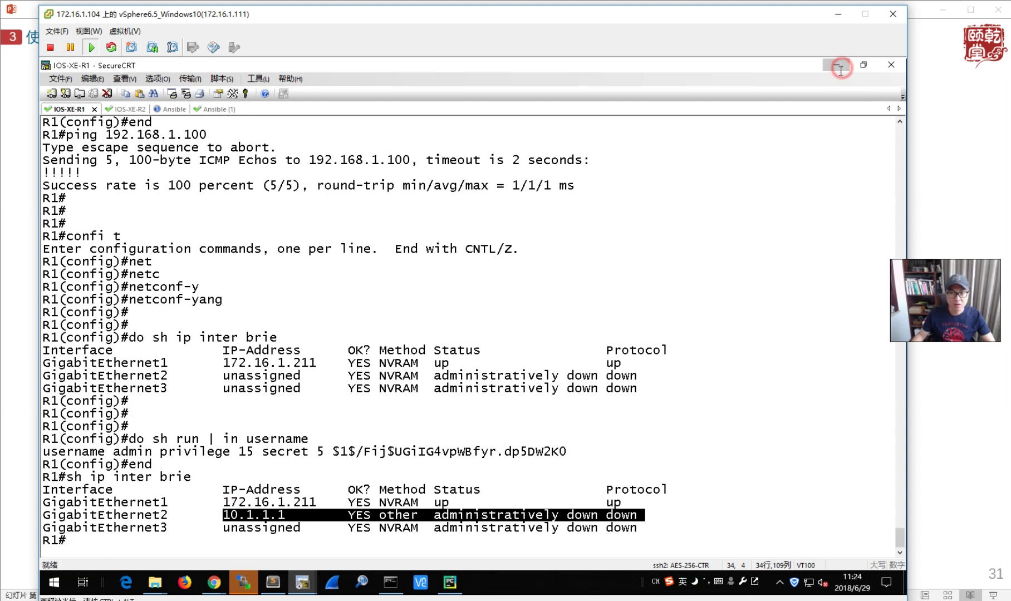
pyautogui.click(840, 65)
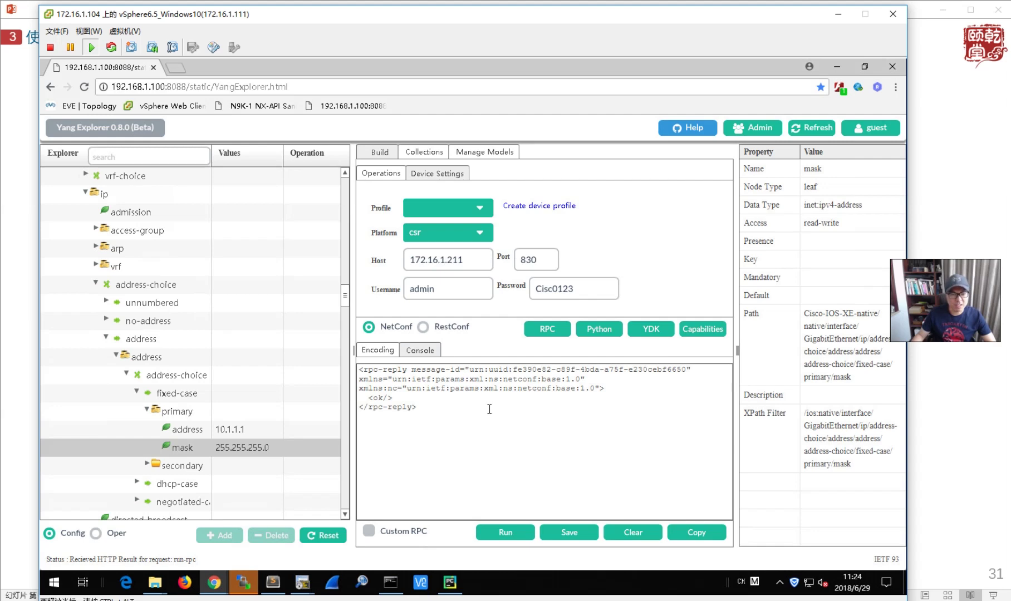
# - Generate an ncclient Python example script from the GigabitEthernet2 edit-config RPC
pyautogui.moveTo(450, 408); pyautogui.dragTo(358, 372)
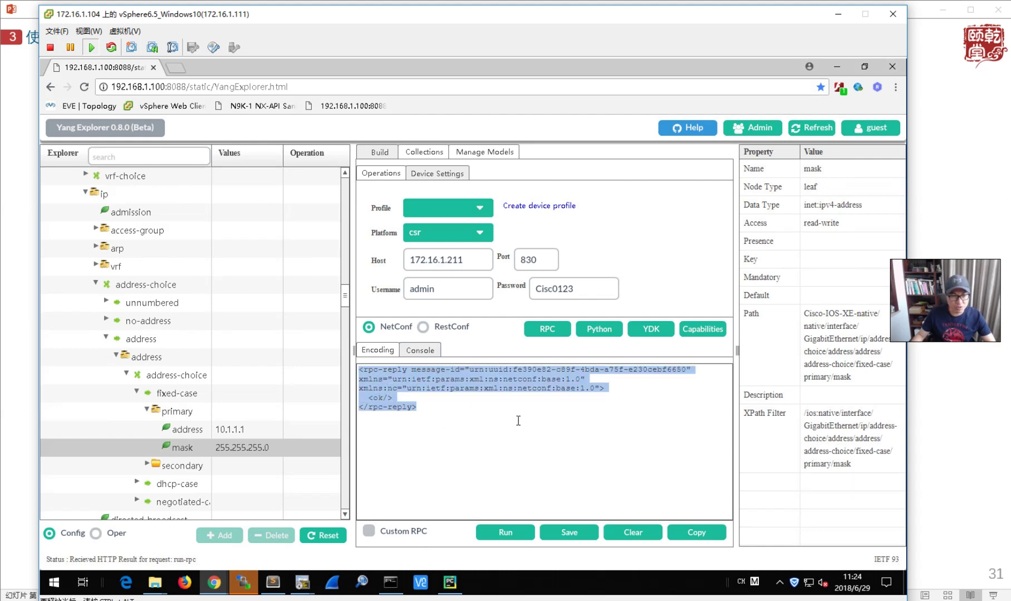
pyautogui.click(599, 328)
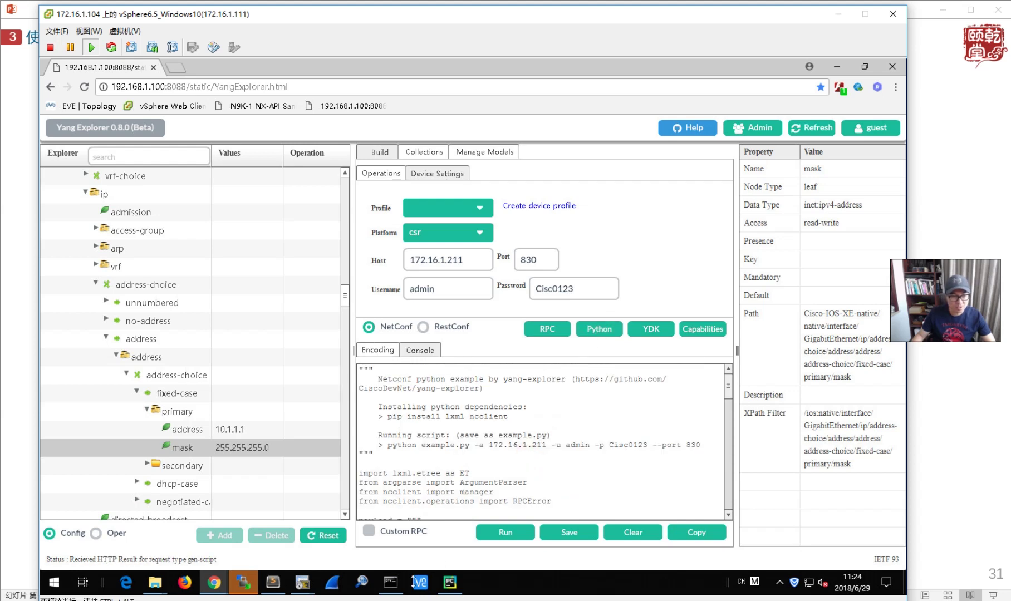
pyautogui.click(242, 583)
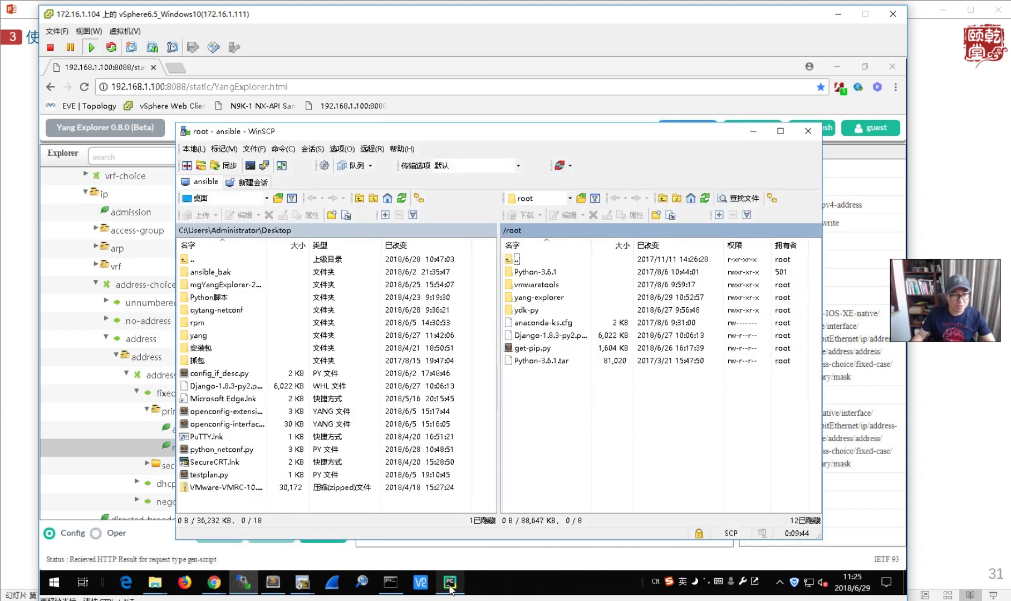
# - Clear the payload line selection in the PyCharm project and minimize it
pyautogui.moveTo(450, 585)
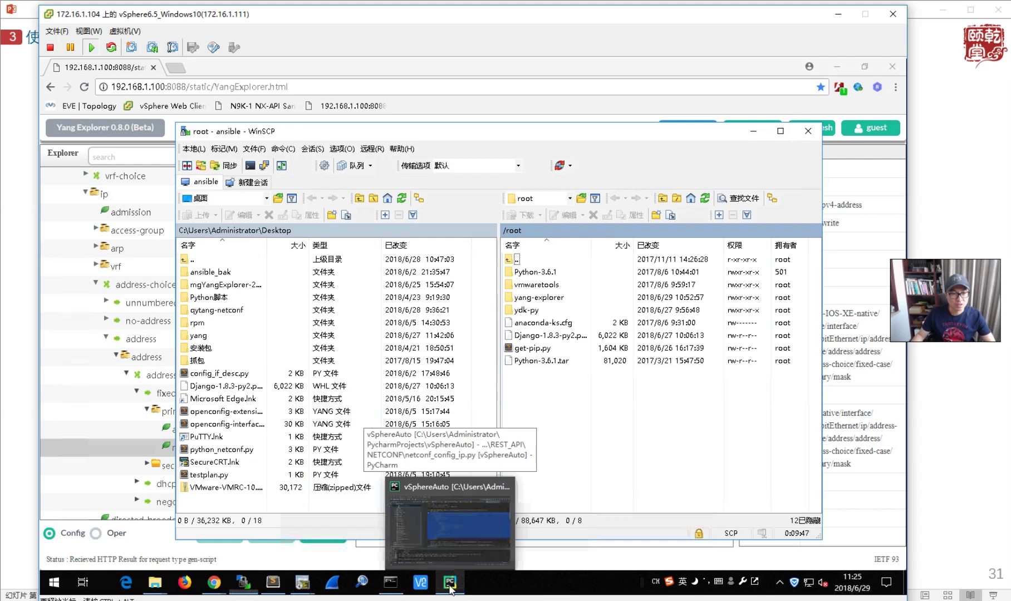
pyautogui.click(469, 522)
pyautogui.click(488, 384)
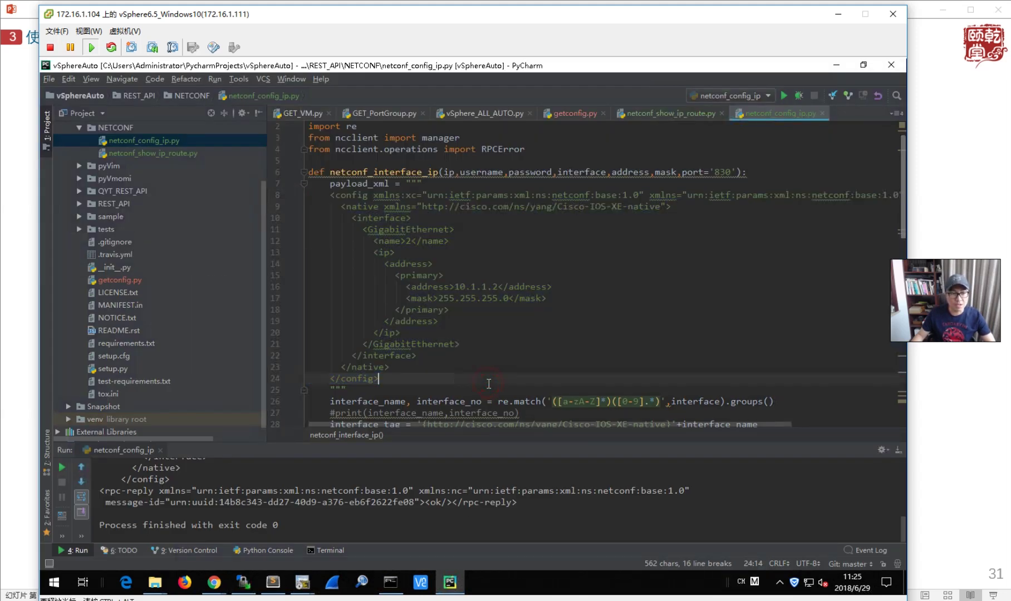
pyautogui.click(836, 66)
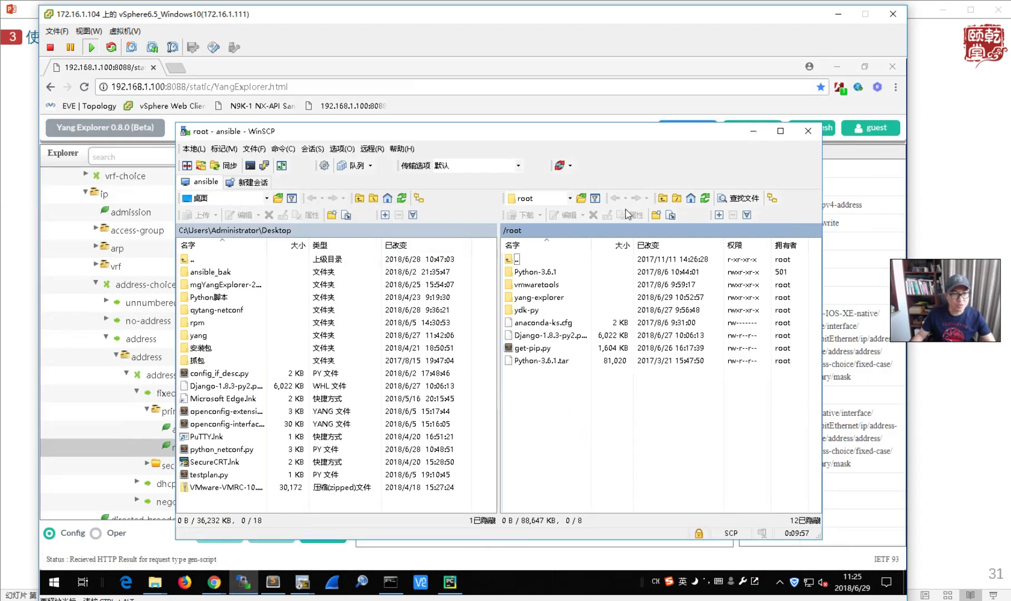
# - Refresh remote /root and create python_netconf.py there, opening it in Sublime Text
pyautogui.click(705, 198)
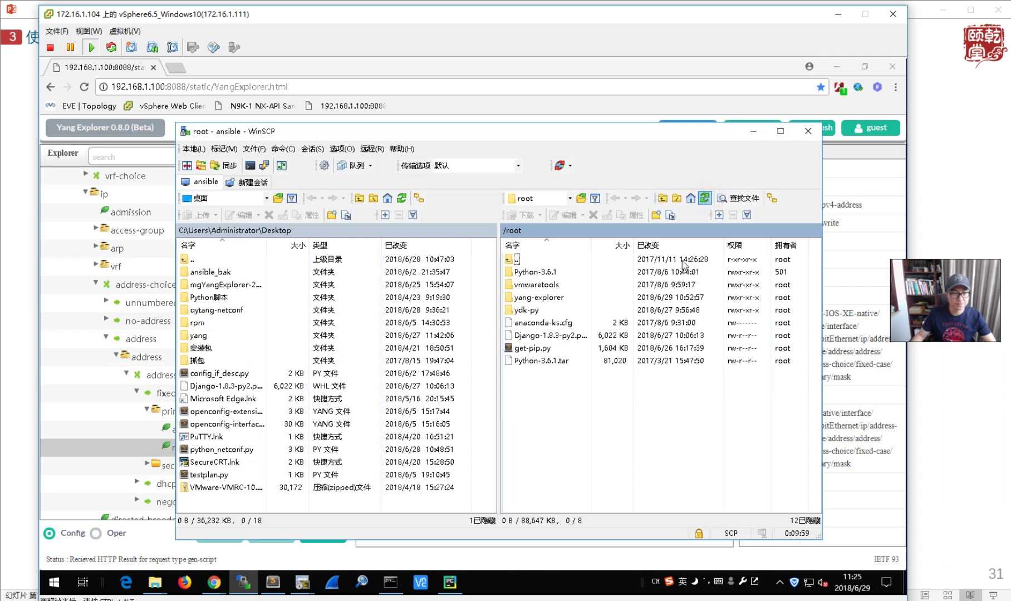
pyautogui.click(705, 199)
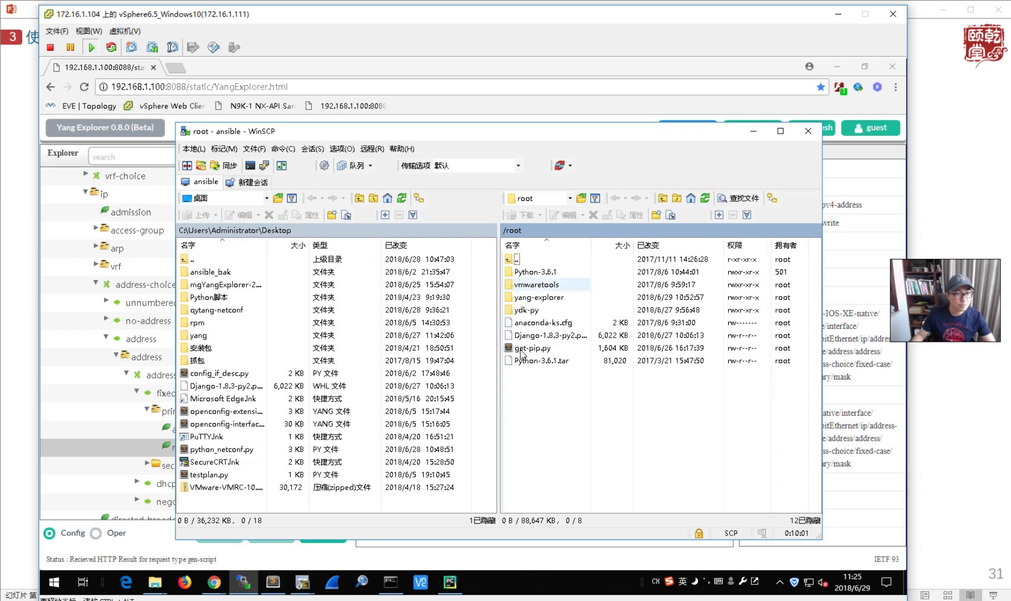
pyautogui.rightClick(534, 392)
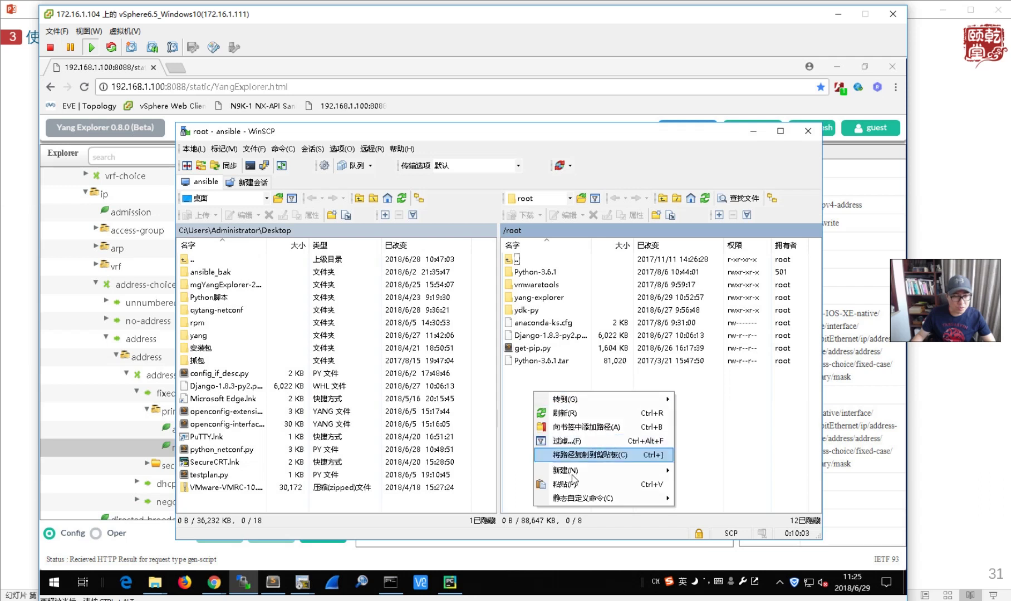
pyautogui.moveTo(593, 476)
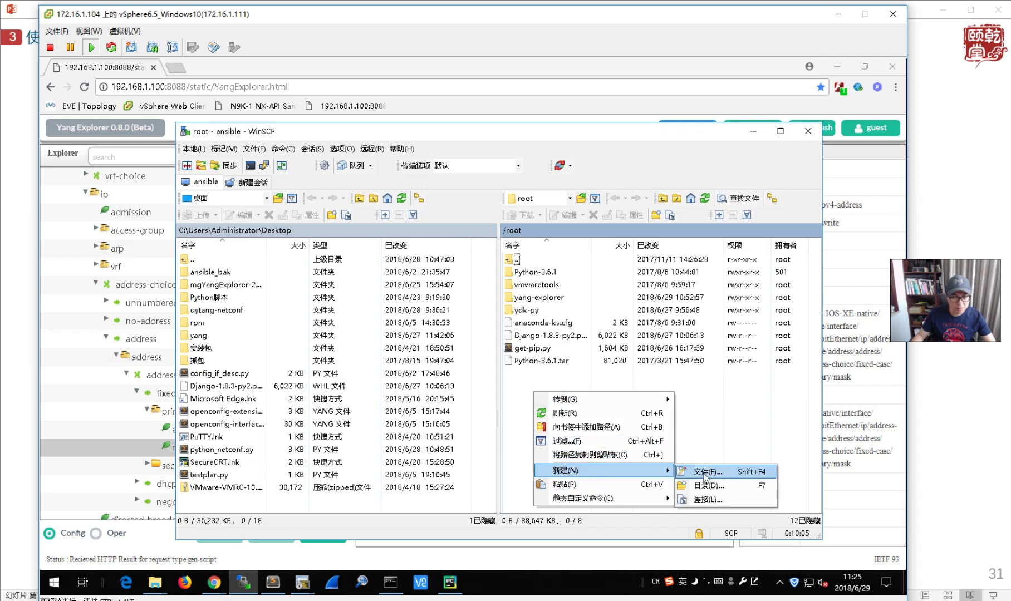
pyautogui.click(702, 471)
pyautogui.write('python_netconf.py')
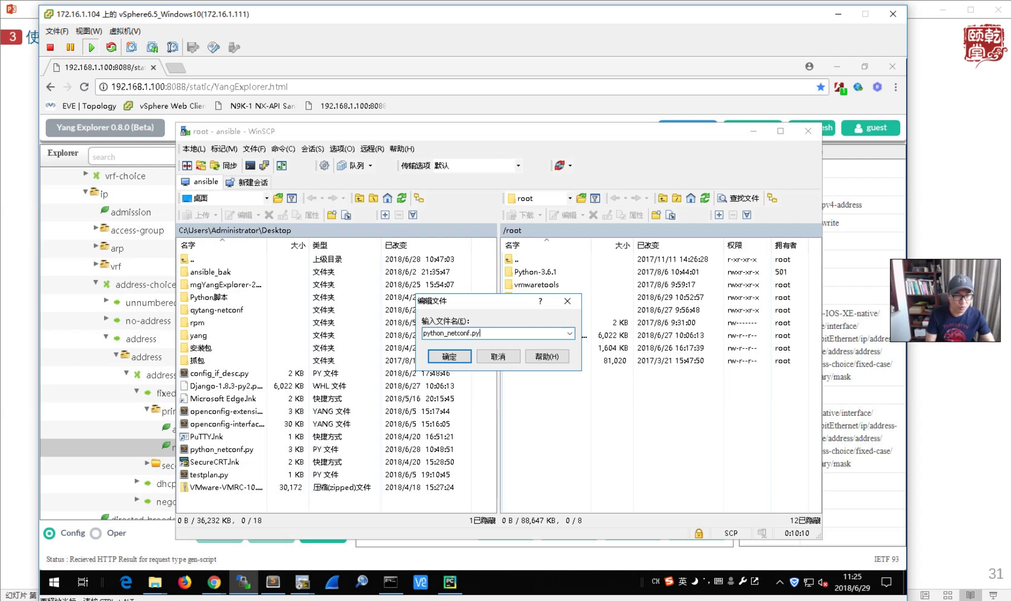
pyautogui.press('Return')
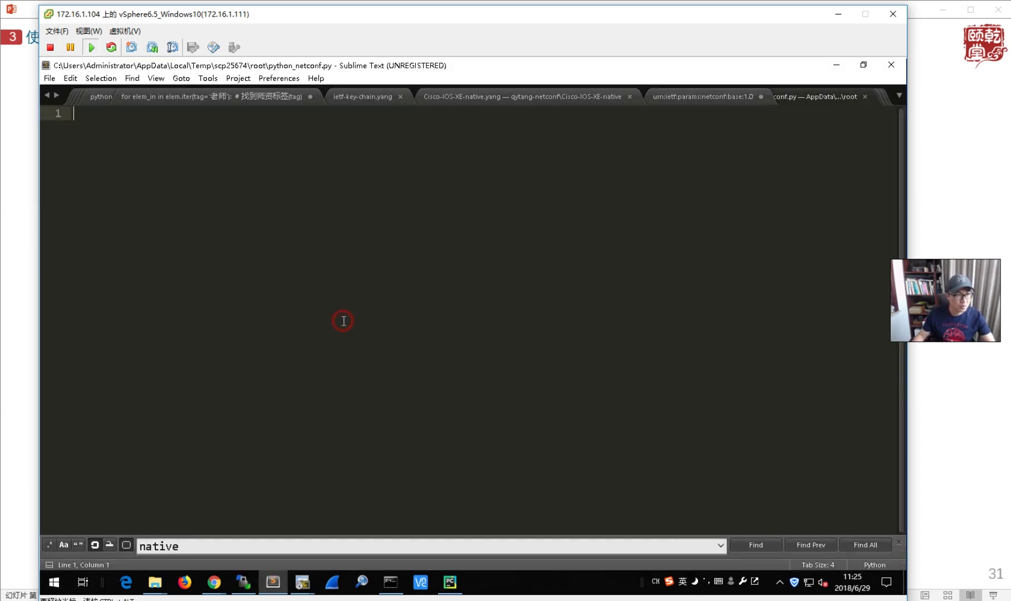
# - Copy the entire generated Python script from the YANG Explorer page
pyautogui.click(214, 582)
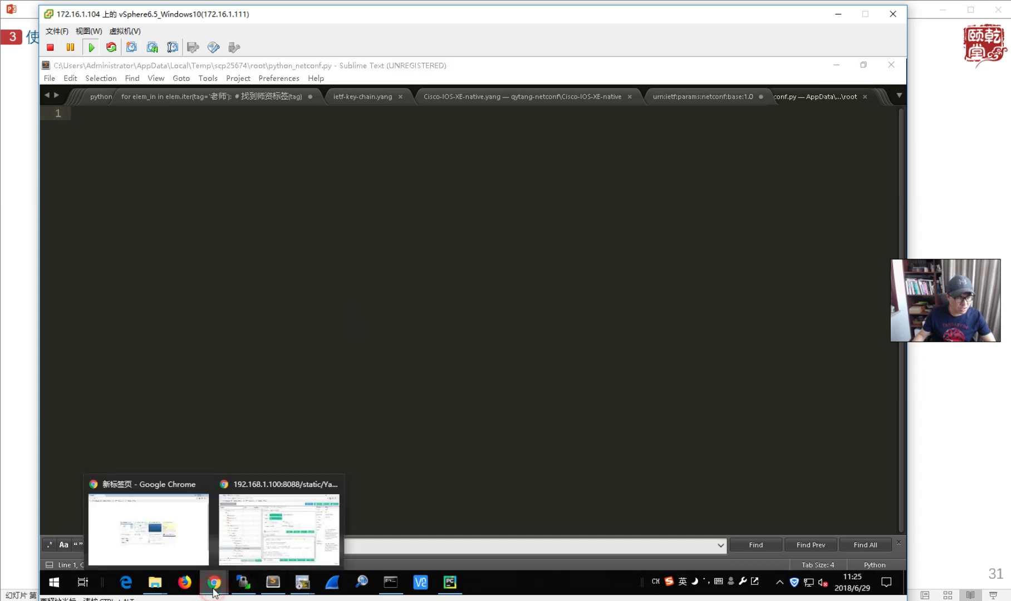
pyautogui.click(281, 540)
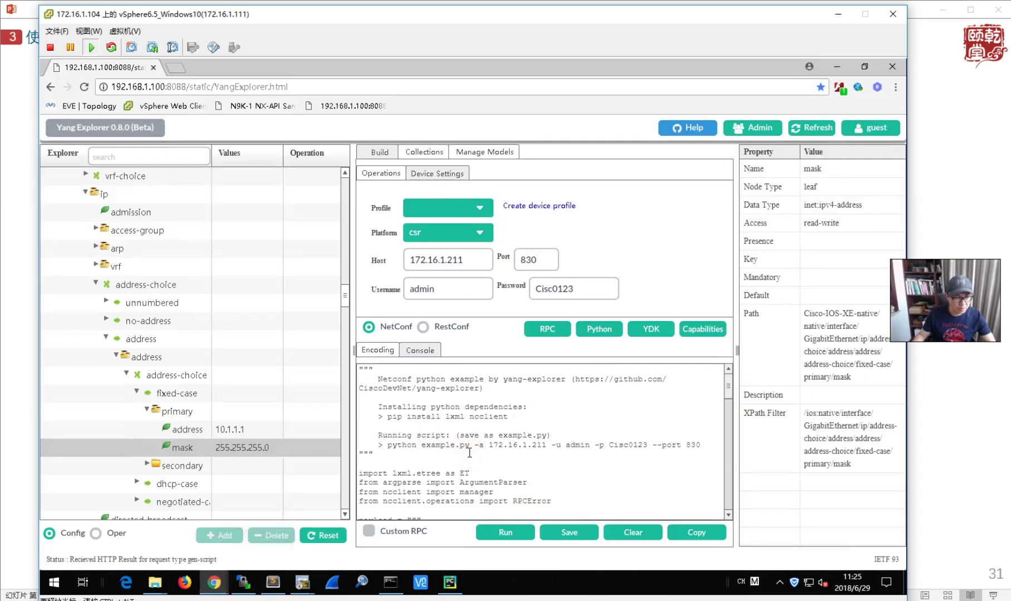
pyautogui.hotkey('ctrl', 'a')
pyautogui.rightClick(473, 443)
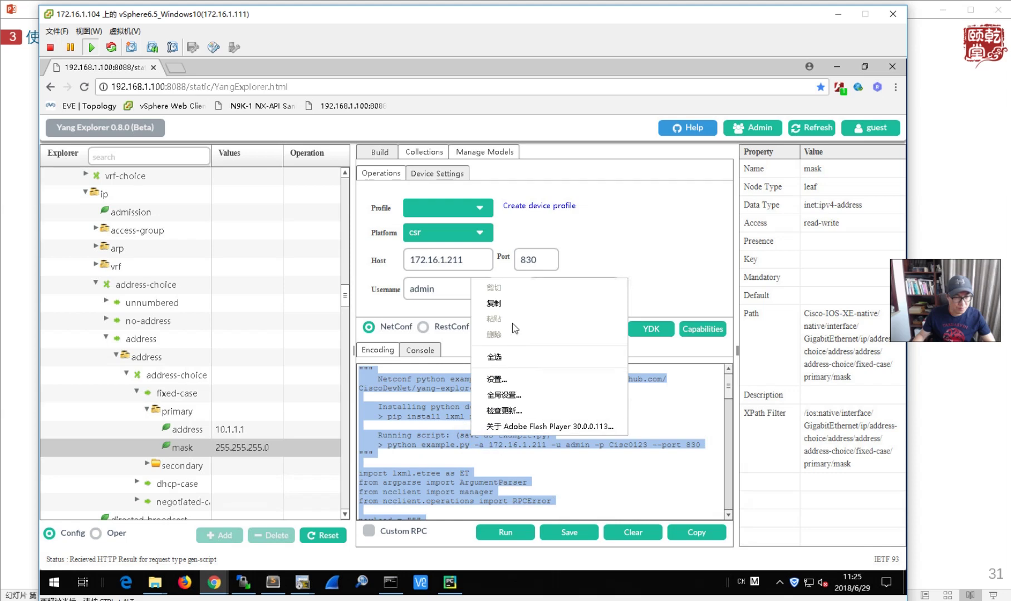
pyautogui.click(509, 305)
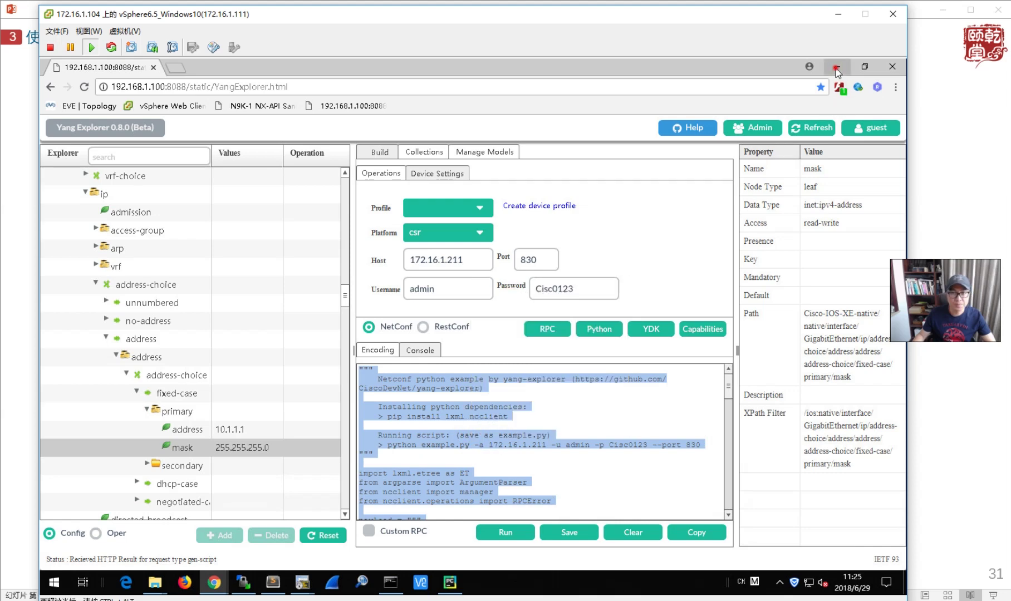
# - Paste the script into python_netconf.py, save it, and dismiss the licence reminder
pyautogui.click(836, 68)
pyautogui.click(336, 206)
pyautogui.hotkey('ctrl', 'v')
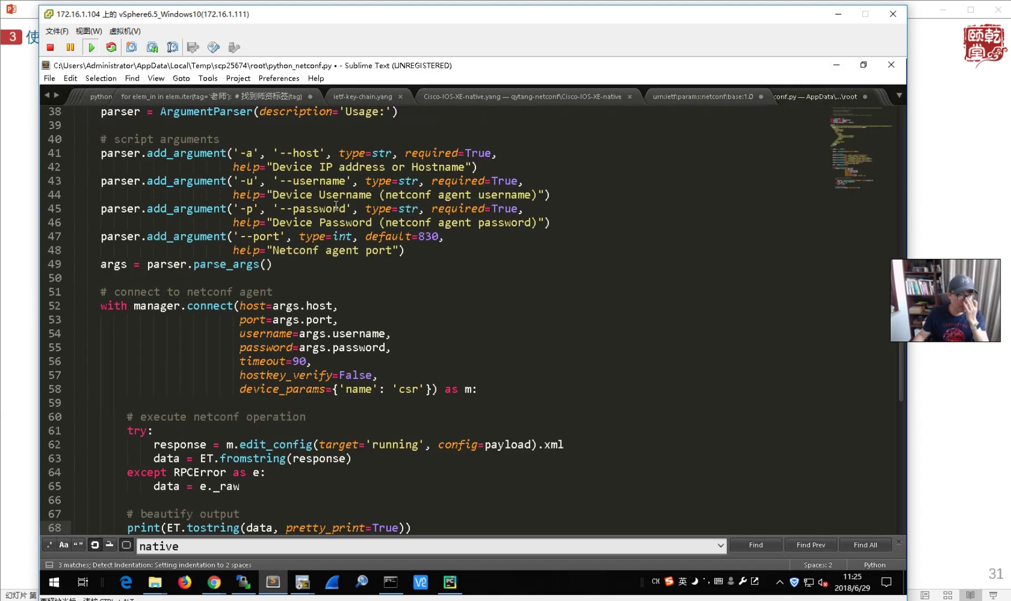
pyautogui.hotkey('ctrl', 's')
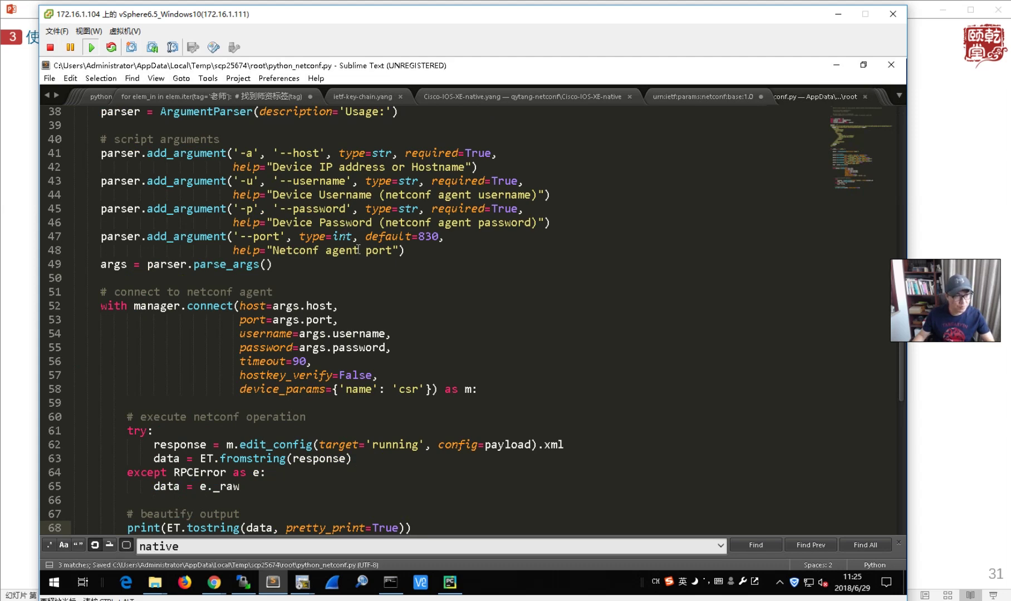
pyautogui.click(417, 299)
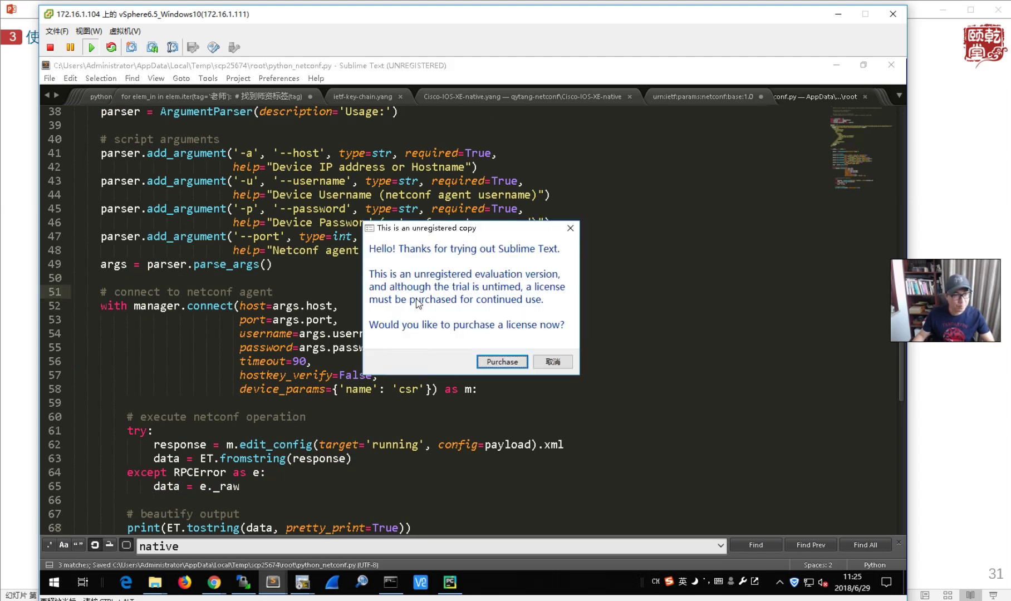
pyautogui.click(551, 362)
pyautogui.click(424, 357)
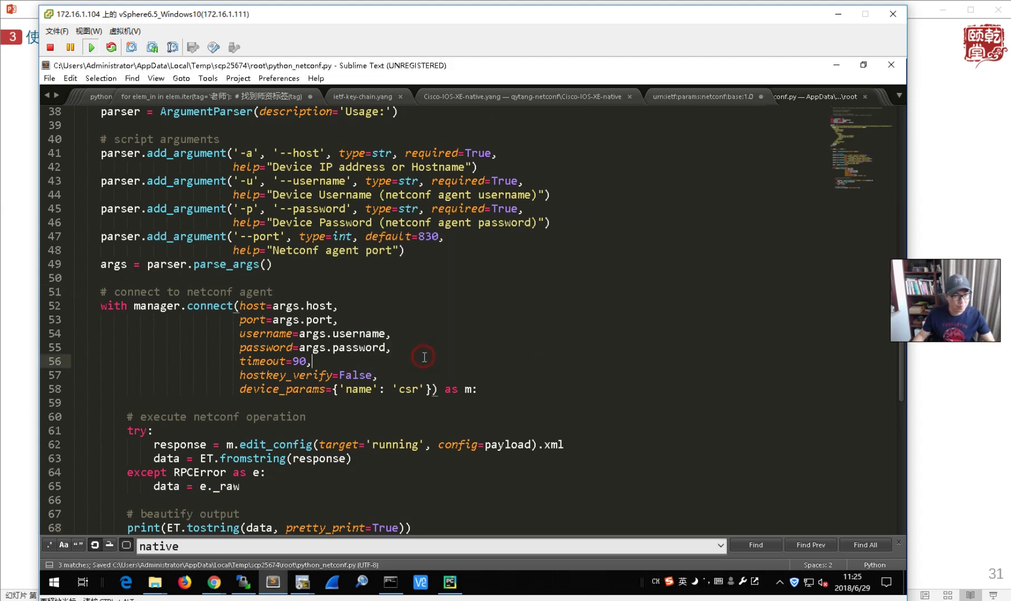
pyautogui.scroll(8, 424, 357)
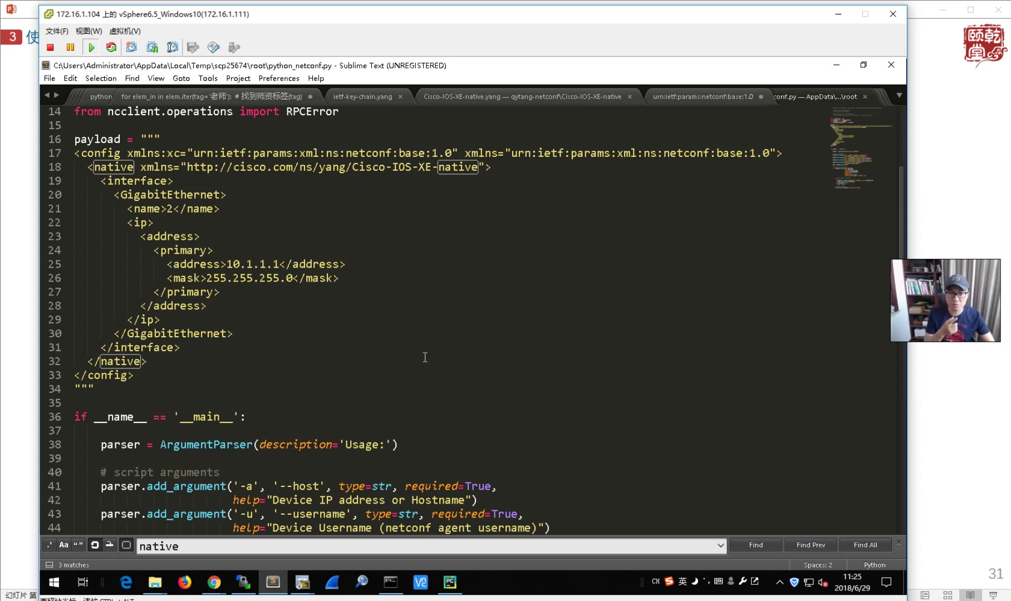
# - Change the payload address from 10.1.1.1 to 10.1.1.2 and save the file
pyautogui.click(277, 265)
pyautogui.write('2')
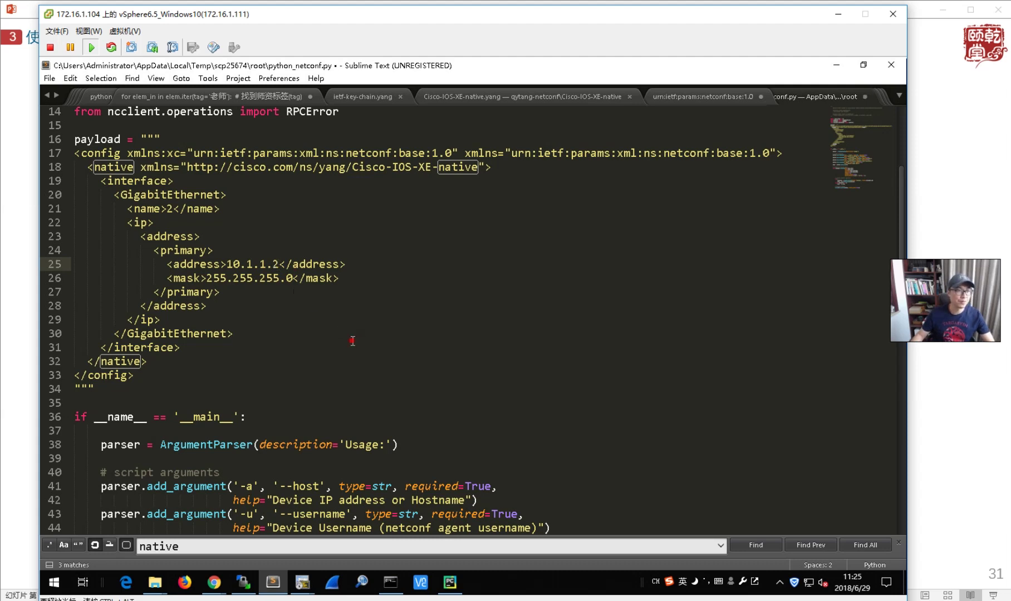
pyautogui.click(352, 341)
pyautogui.hotkey('ctrl', 's')
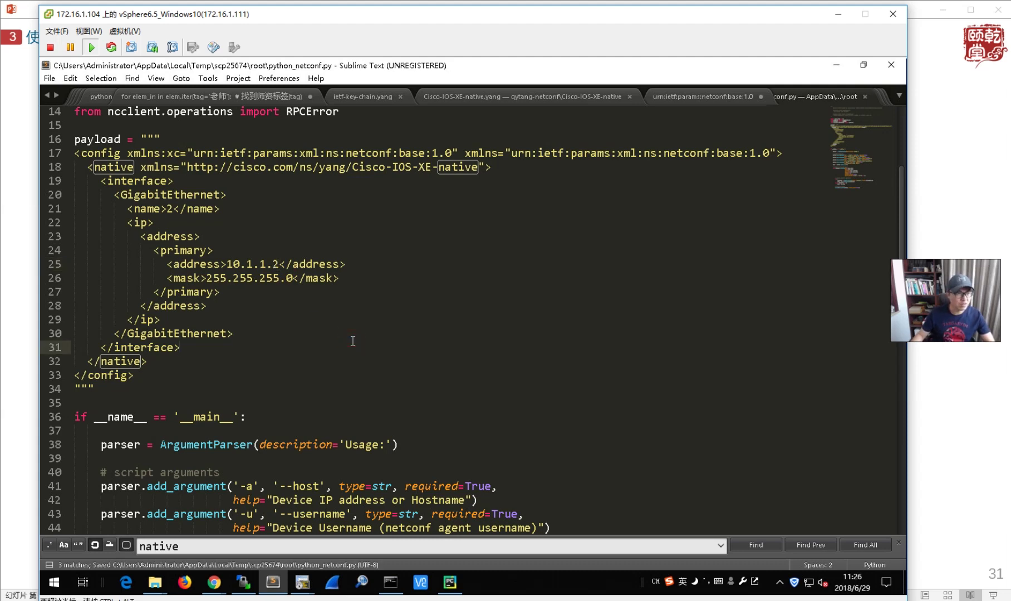
# - Copy the script's example run command line and minimize Sublime Text
pyautogui.scroll(5, 352, 341)
pyautogui.moveTo(115, 213); pyautogui.dragTo(541, 211)
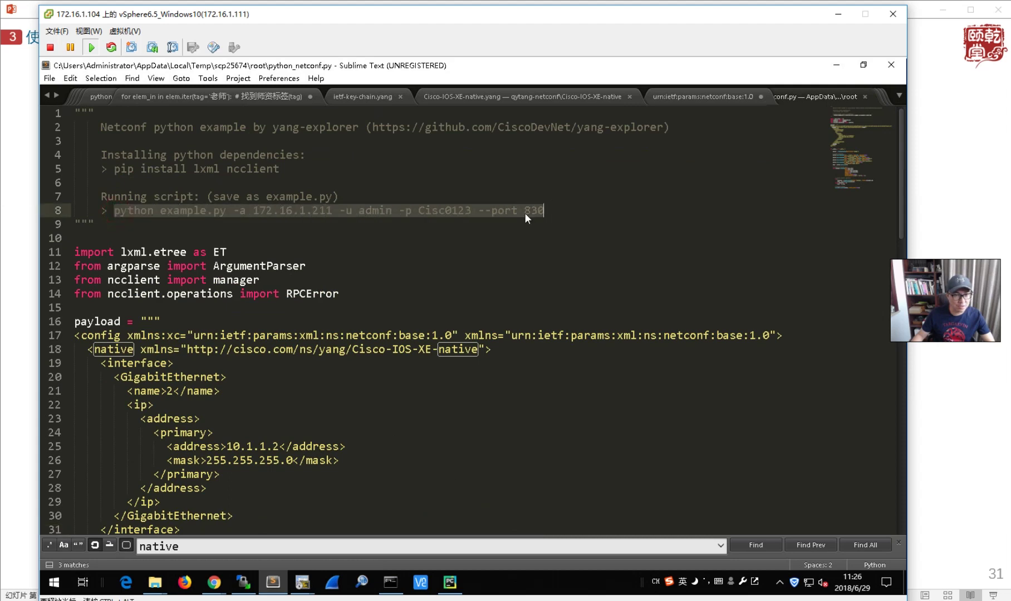
pyautogui.rightClick(523, 214)
pyautogui.click(552, 233)
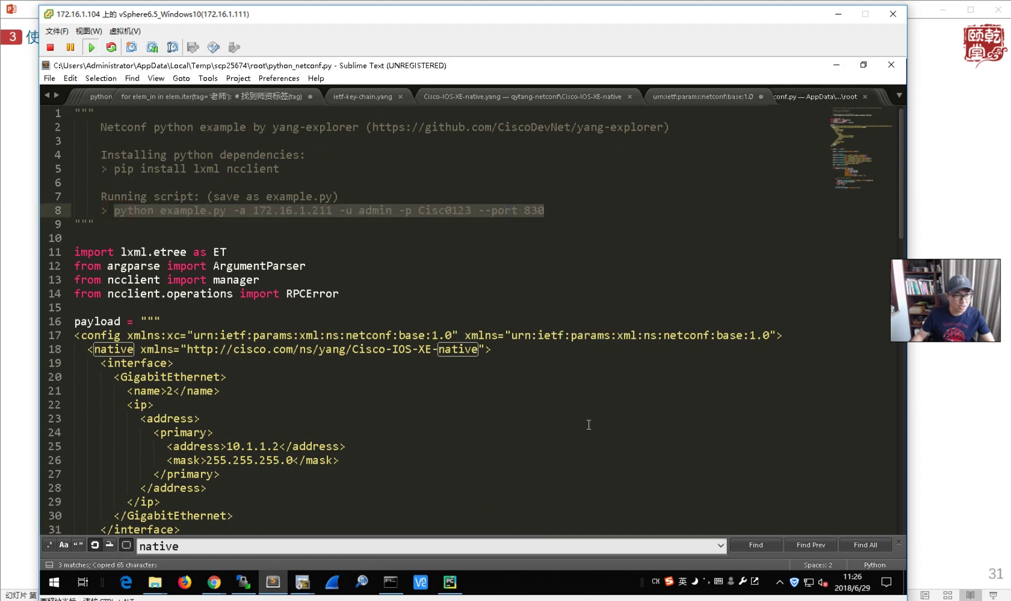
pyautogui.scroll(-4, 588, 424)
pyautogui.scroll(-5, 399, 384)
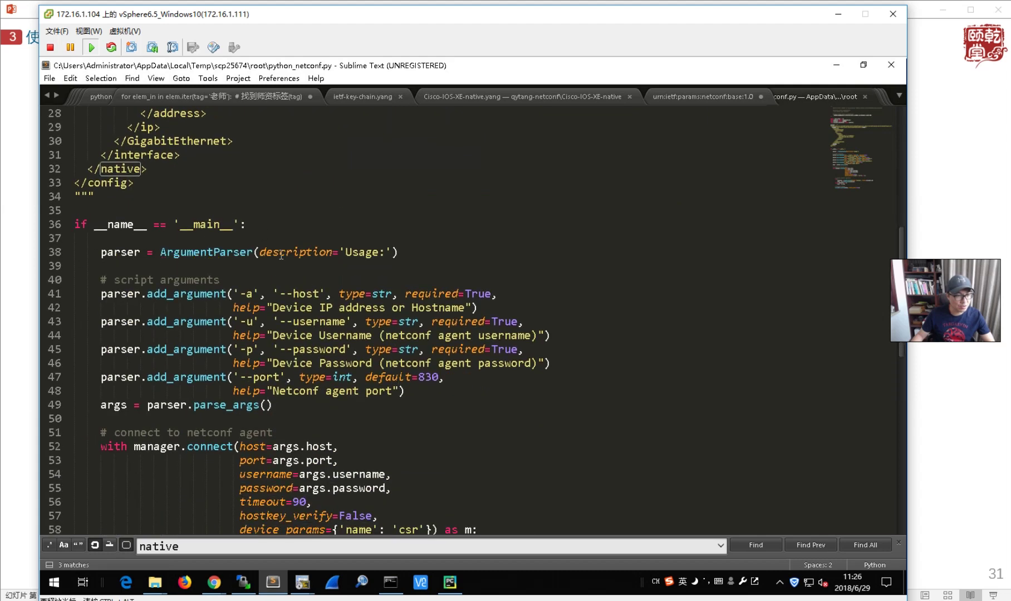
pyautogui.scroll(-4, 416, 400)
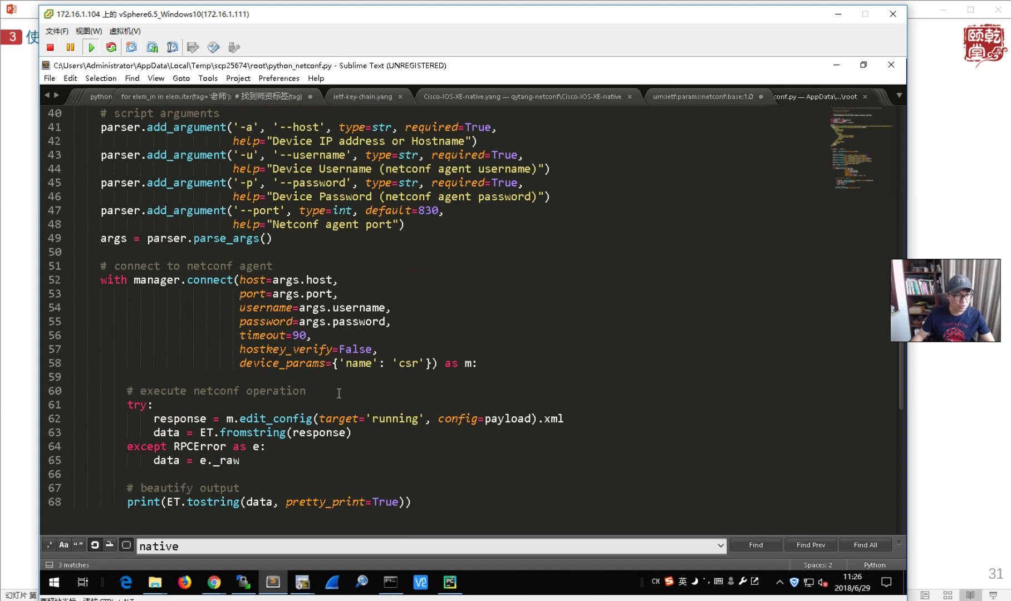
pyautogui.click(837, 66)
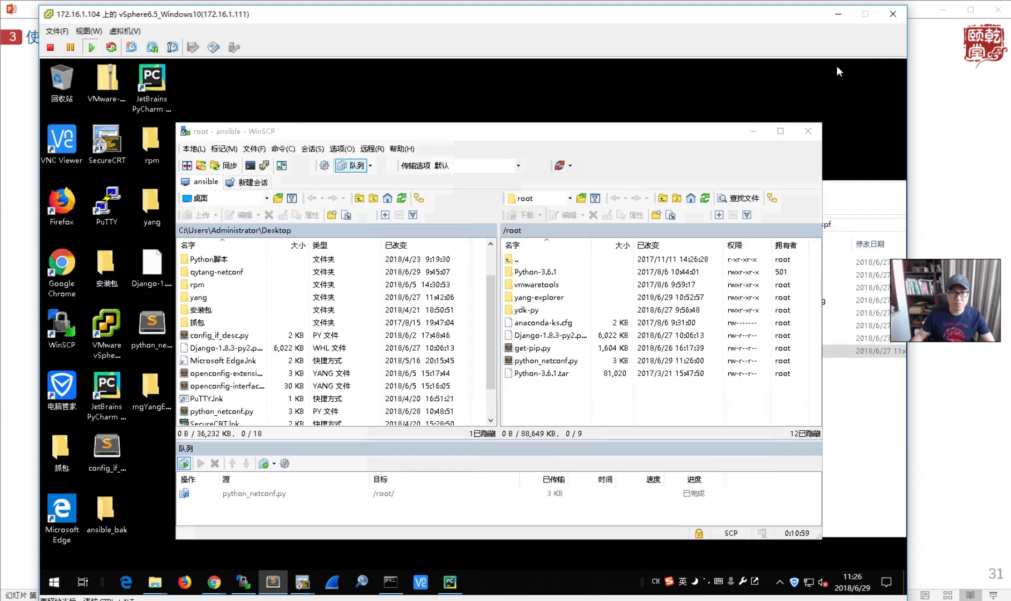
# - Switch to the Ansible (1) terminal session and list the home directory with ls
pyautogui.click(302, 582)
pyautogui.click(239, 536)
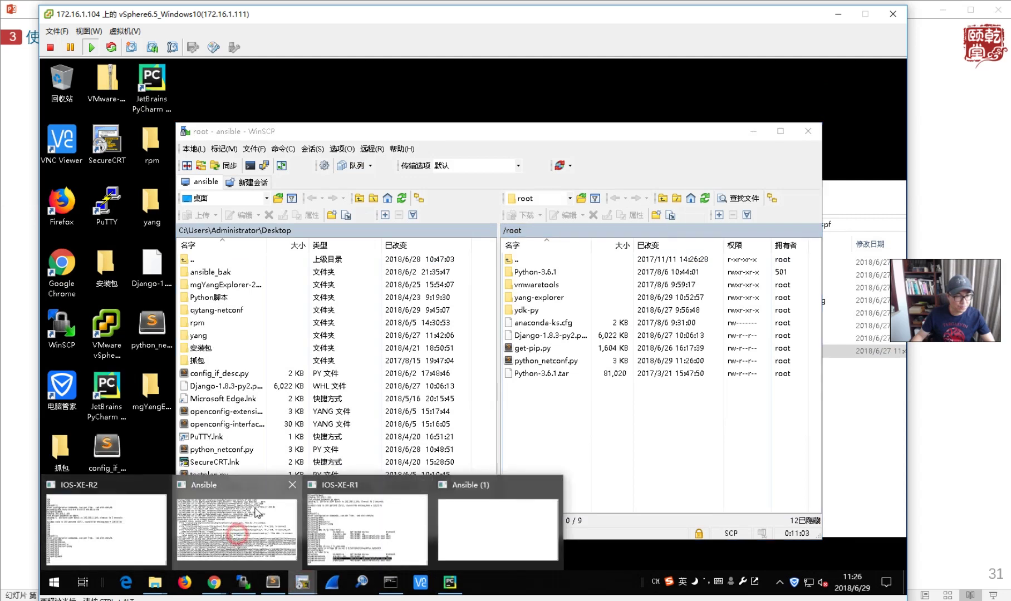
pyautogui.click(211, 110)
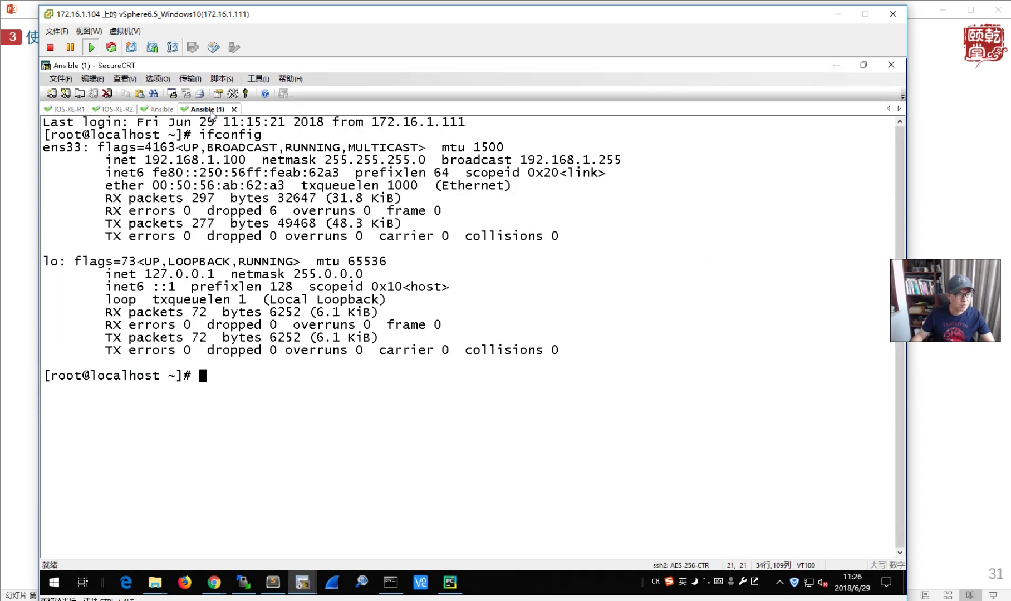
pyautogui.write('ls')
pyautogui.press('Return')
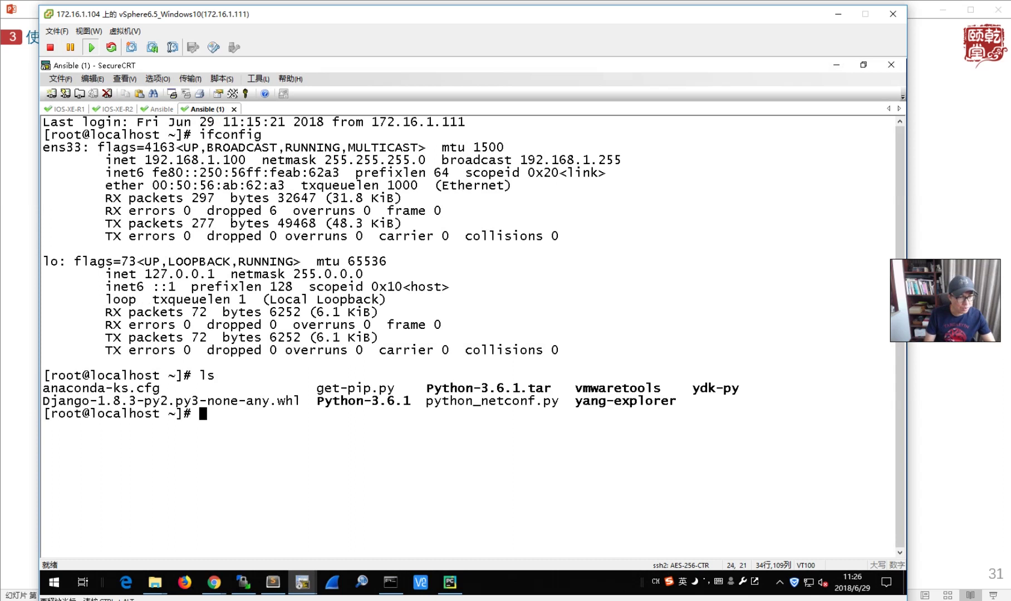
# - Paste the example run command, change the IP to 172.16.1.212 and the script to python_netconf.py, and run it
pyautogui.rightClick(314, 428)
pyautogui.click(344, 286)
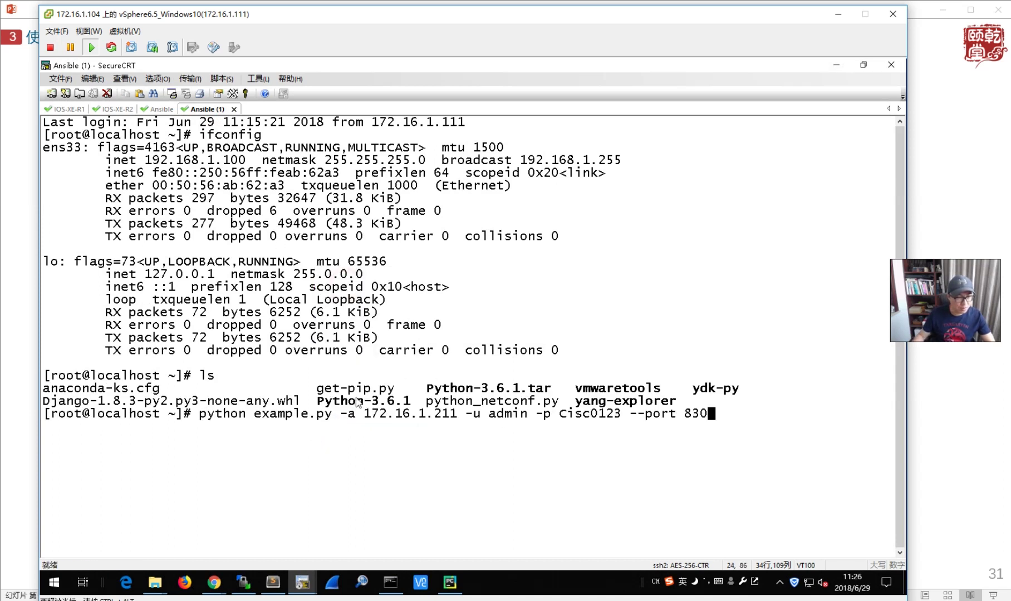
pyautogui.press('Left')
pyautogui.press('Left')
pyautogui.press('Left')
pyautogui.press('Left')
pyautogui.press('Left')
pyautogui.press('Left')
pyautogui.press('Left')
pyautogui.press('Left')
pyautogui.press('Left')
pyautogui.press('Left')
pyautogui.press('Left')
pyautogui.press('Left')
pyautogui.press('Left')
pyautogui.press('Left')
pyautogui.press('Left')
pyautogui.press('Left')
pyautogui.press('Left')
pyautogui.press('Left')
pyautogui.press('Left')
pyautogui.press('Left')
pyautogui.press('Left')
pyautogui.press('BackSpace')
pyautogui.write('2')
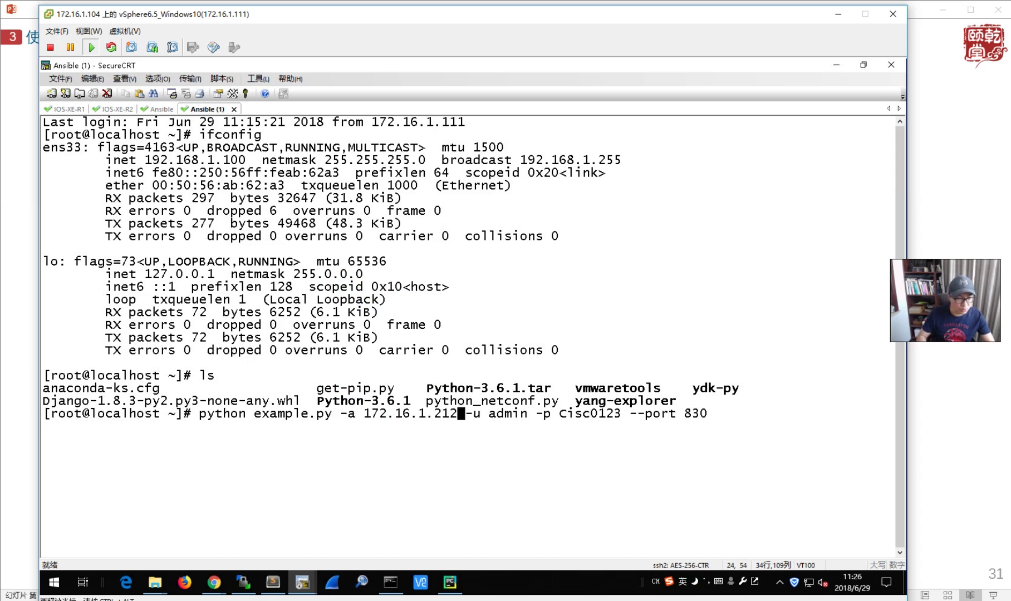
pyautogui.press('Left')
pyautogui.press('Left')
pyautogui.press('Left')
pyautogui.press('Left')
pyautogui.press('Left')
pyautogui.press('Left')
pyautogui.press('Left')
pyautogui.press('Left')
pyautogui.press('Left')
pyautogui.press('Left')
pyautogui.press('Left')
pyautogui.press('Left')
pyautogui.press('Left')
pyautogui.press('Left')
pyautogui.press('Left')
pyautogui.press('Left')
pyautogui.press('BackSpace')
pyautogui.press('BackSpace')
pyautogui.press('BackSpace')
pyautogui.press('BackSpace')
pyautogui.press('BackSpace')
pyautogui.press('BackSpace')
pyautogui.press('BackSpace')
pyautogui.press('BackSpace')
pyautogui.press('BackSpace')
pyautogui.press('BackSpace')
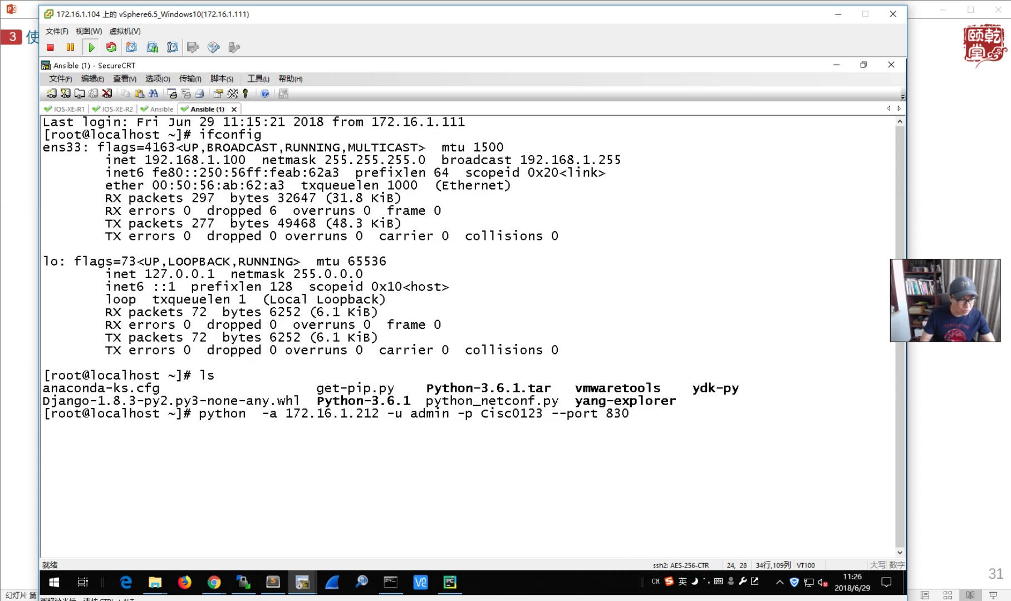
pyautogui.write('python_netconf.py')
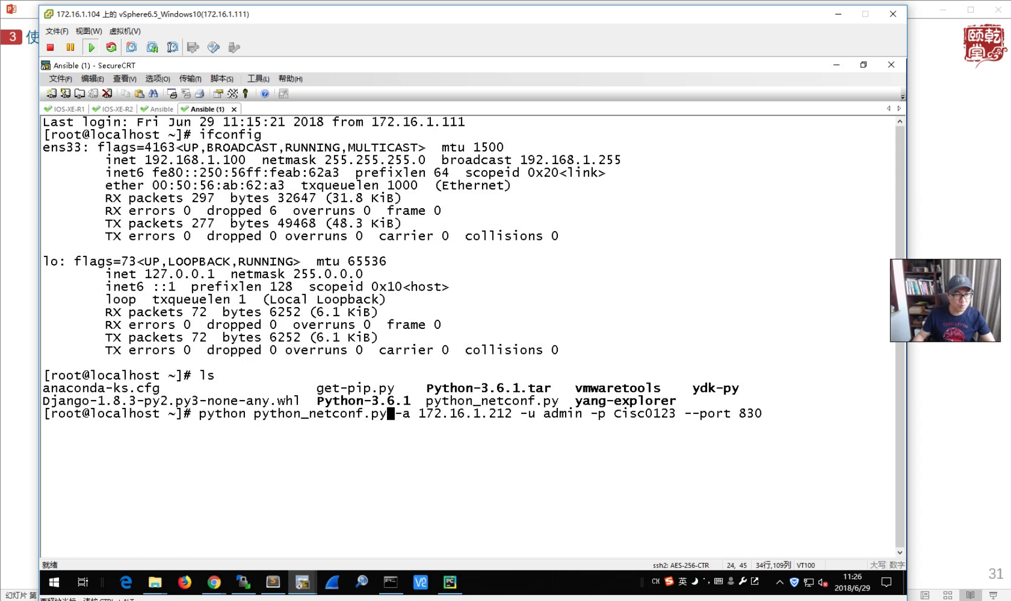
pyautogui.press('Return')
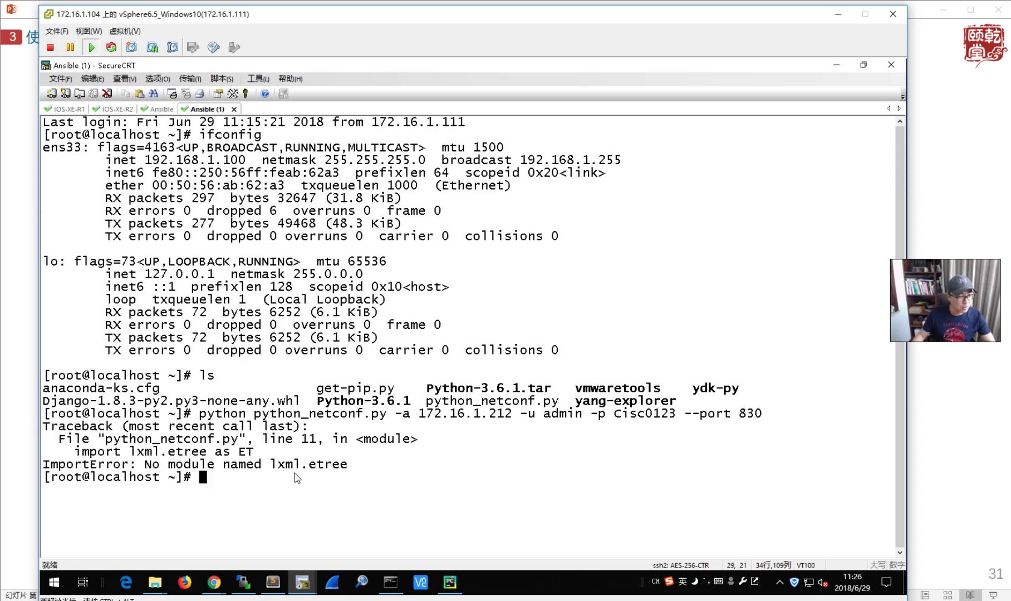
# - Go into yang-explorer/v and activate the virtual environment with source bin/activate
pyautogui.moveTo(215, 452); pyautogui.dragTo(286, 465)
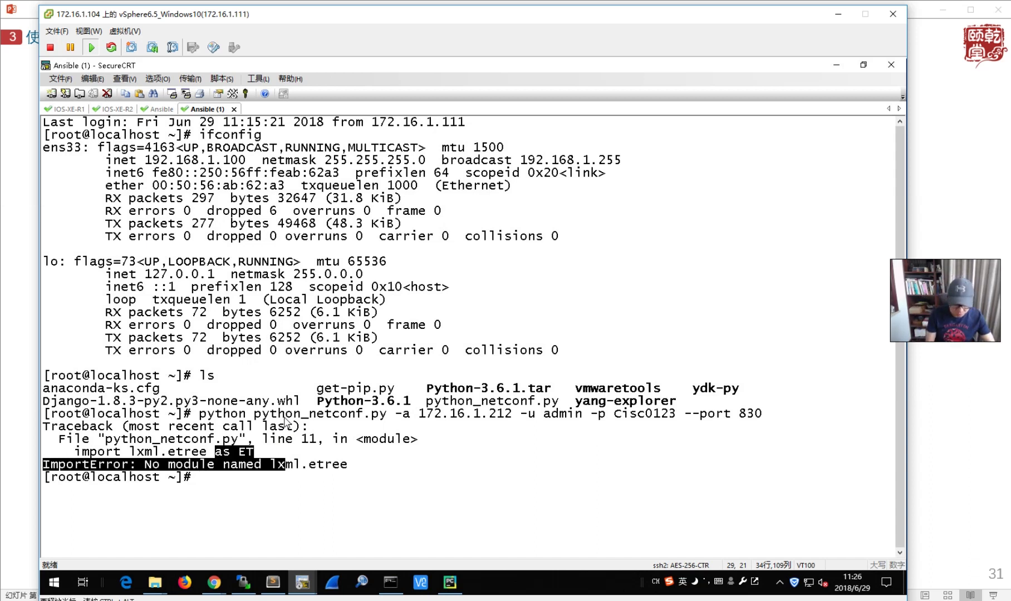
pyautogui.write('ls')
pyautogui.press('Return')
pyautogui.write('cd')
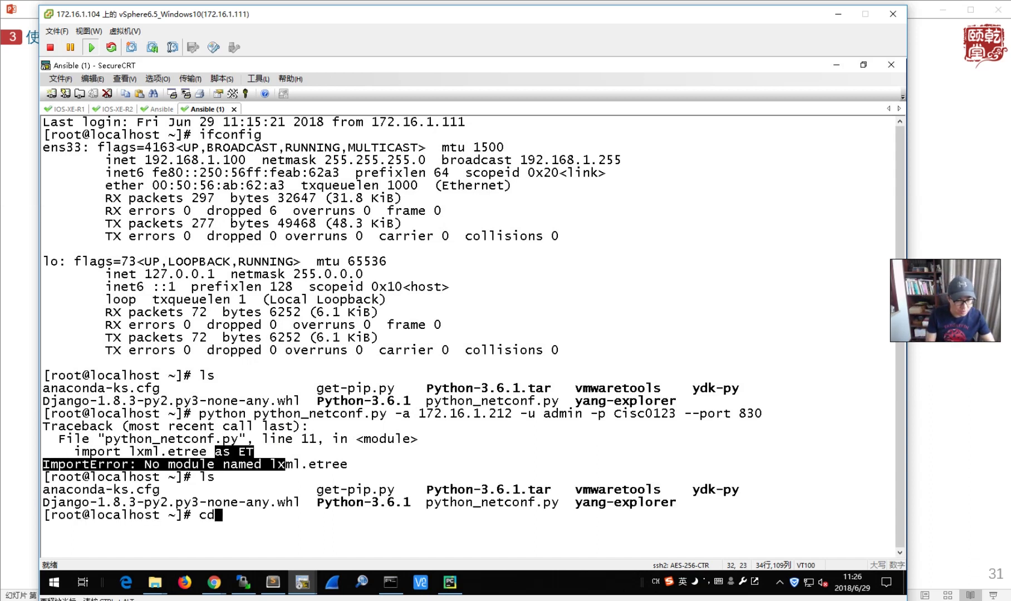
pyautogui.write(' ya')
pyautogui.press('Tab')
pyautogui.press('Return')
pyautogui.write('ls')
pyautogui.press('Return')
pyautogui.write('cd v')
pyautogui.press('Return')
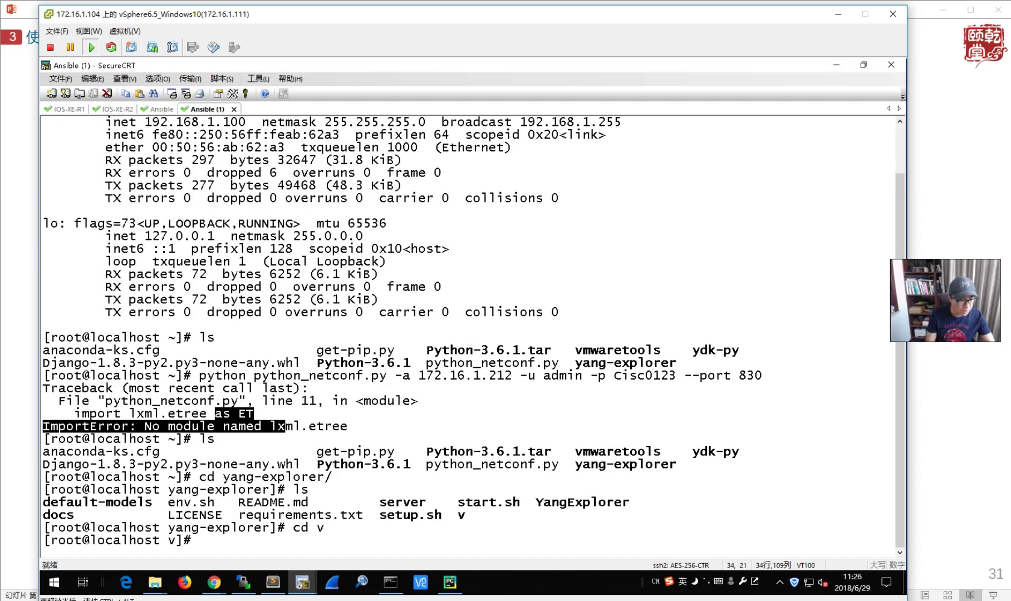
pyautogui.write('source ')
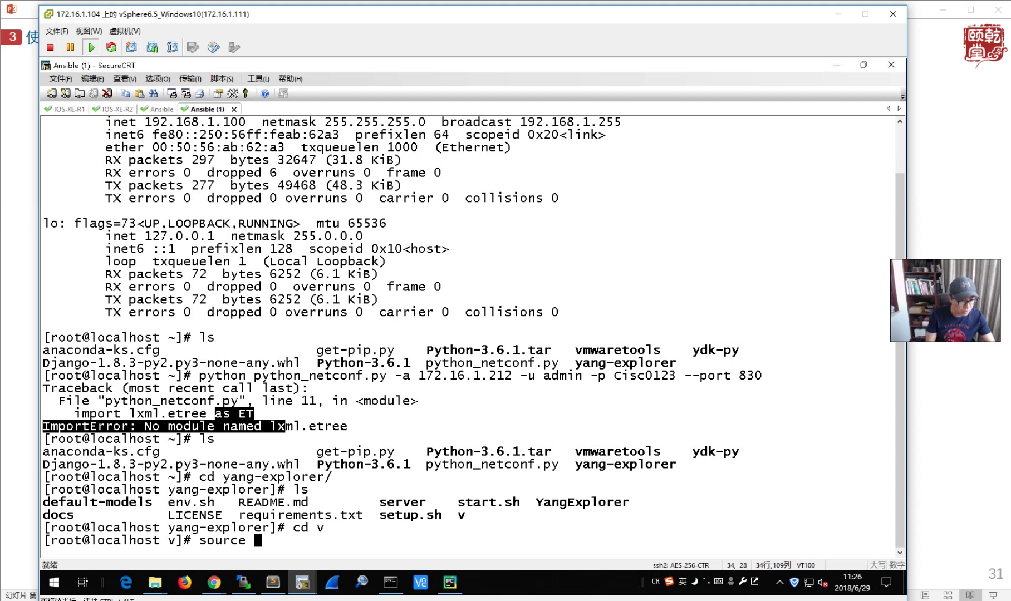
pyautogui.write('bin/activate')
pyautogui.press('Return')
# - Log out, reconnect the Ansible (1) session, and run source yang-explorer/v/bin/activate from home
pyautogui.write('exit')
pyautogui.press('Return')
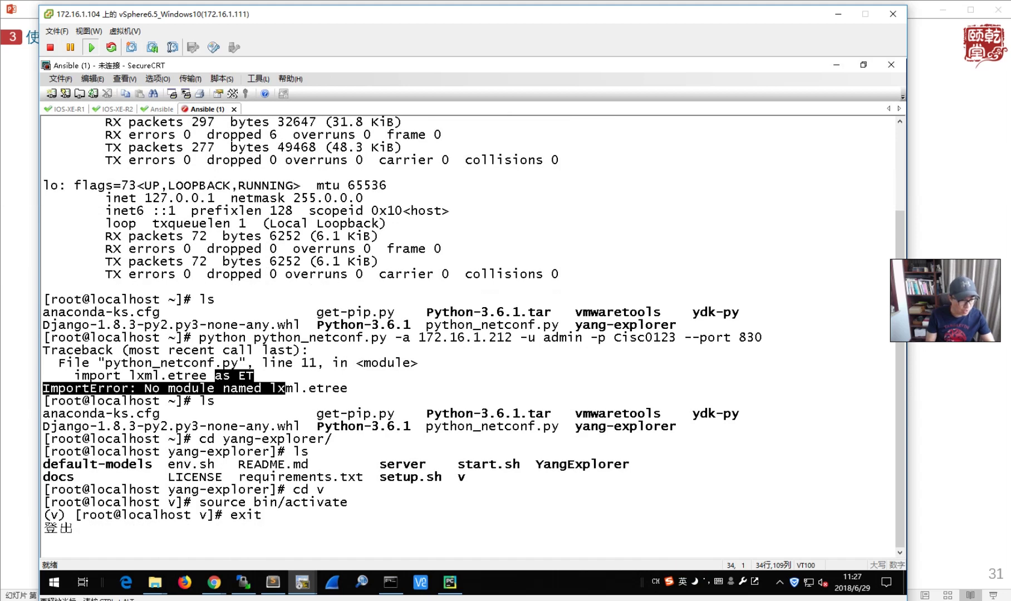
pyautogui.press('Return')
pyautogui.press('Return')
pyautogui.press('Return')
pyautogui.press('Return')
pyautogui.press('Return')
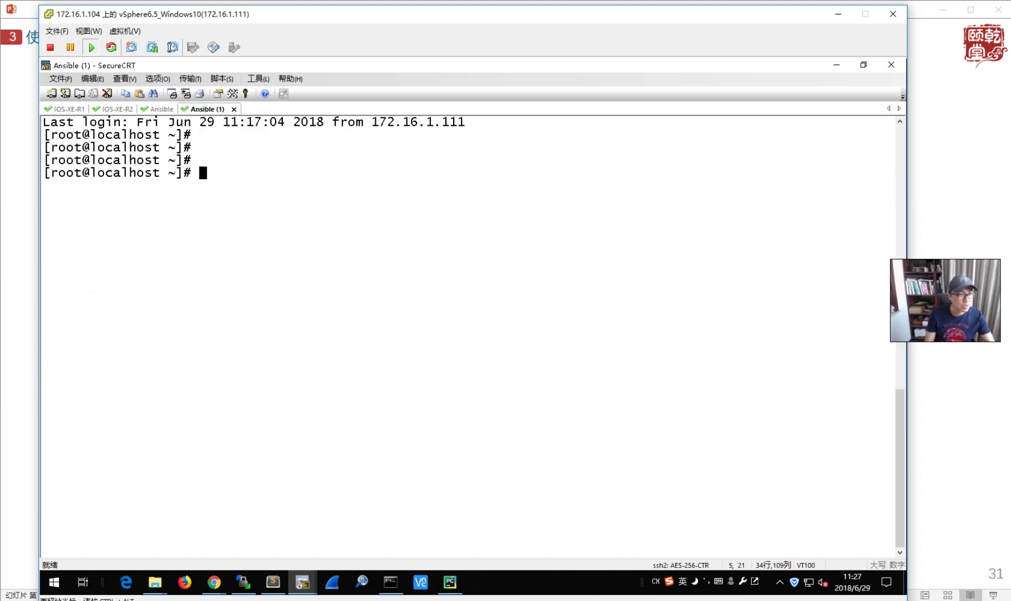
pyautogui.write('source yan')
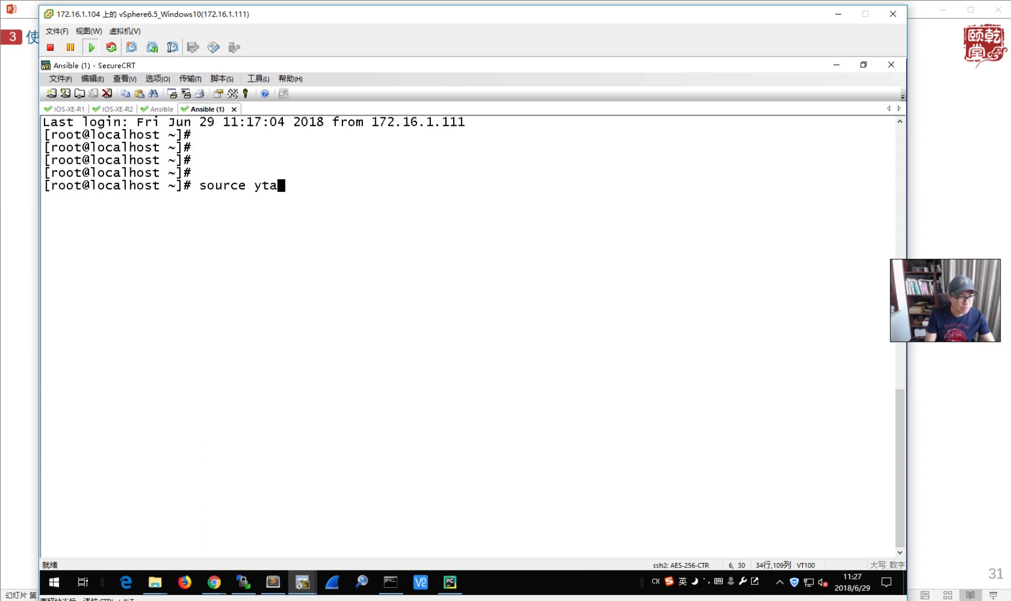
pyautogui.press('Tab')
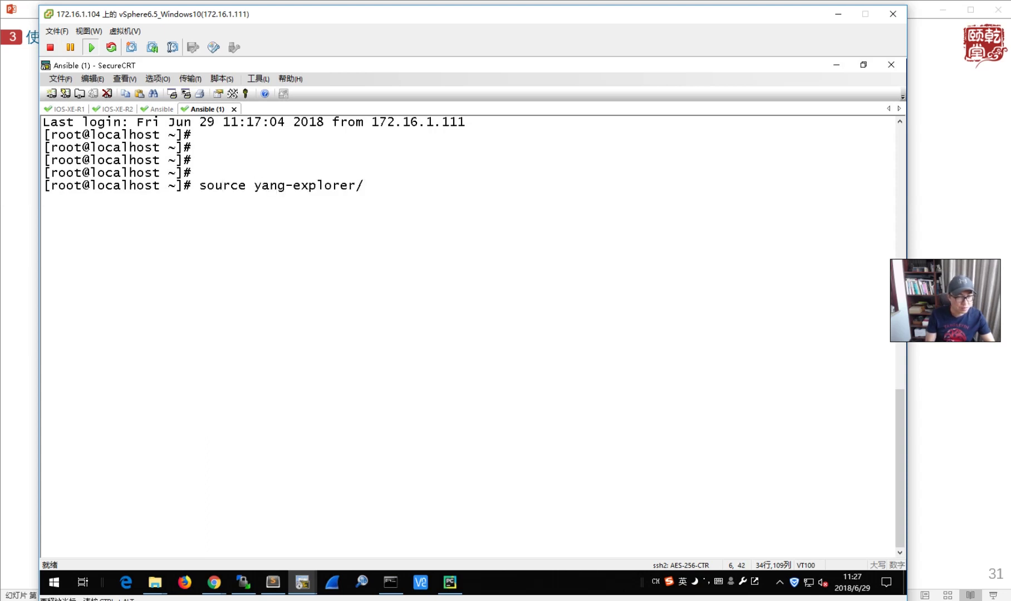
pyautogui.write('v/b')
pyautogui.press('Tab')
pyautogui.write('ac')
pyautogui.press('Tab')
pyautogui.press('Return')
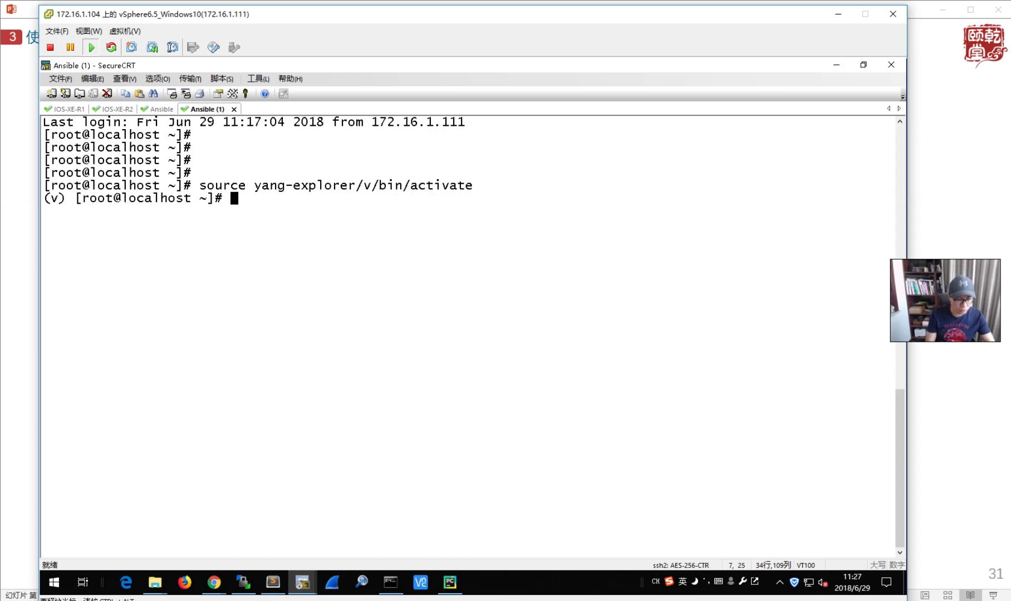
# - Copy the earlier python_netconf.py command for 172.16.1.212 onto the prompt and rerun it inside the virtualenv
pyautogui.write('ls')
pyautogui.press('Return')
pyautogui.write('python')
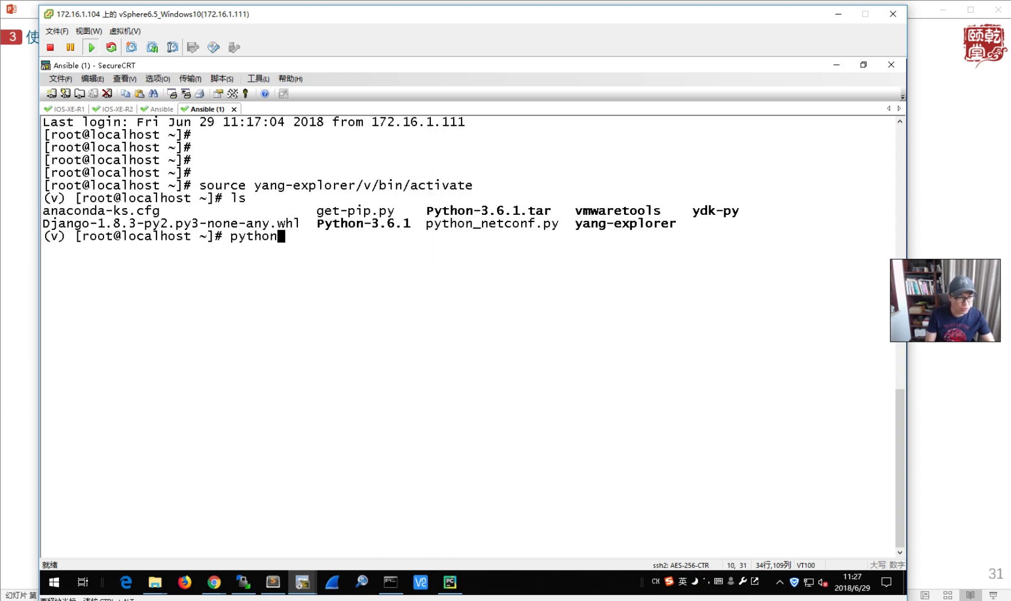
pyautogui.scroll(10, 300, 470)
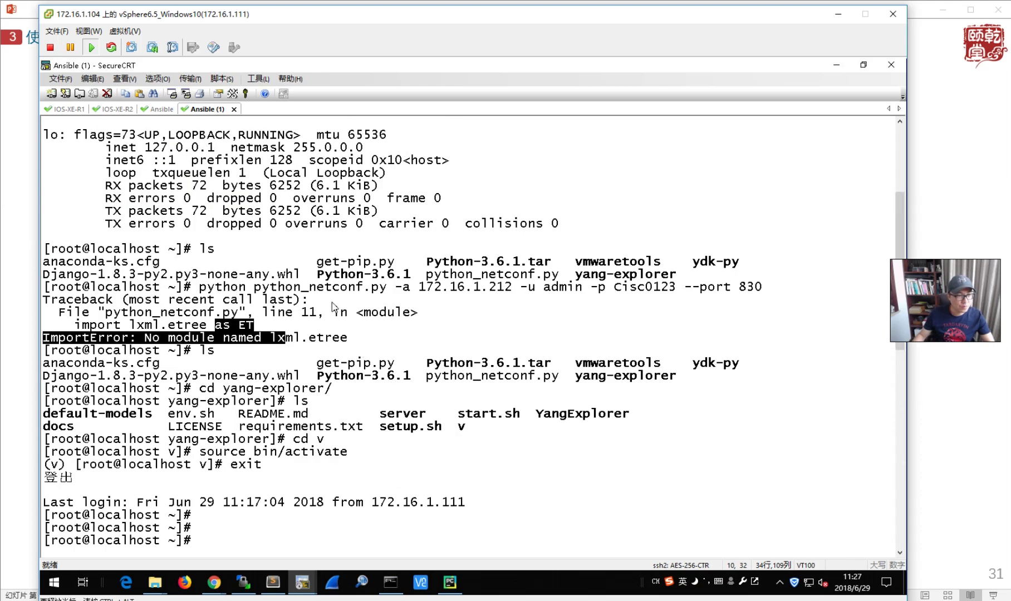
pyautogui.moveTo(205, 290); pyautogui.dragTo(507, 290)
pyautogui.click(254, 286)
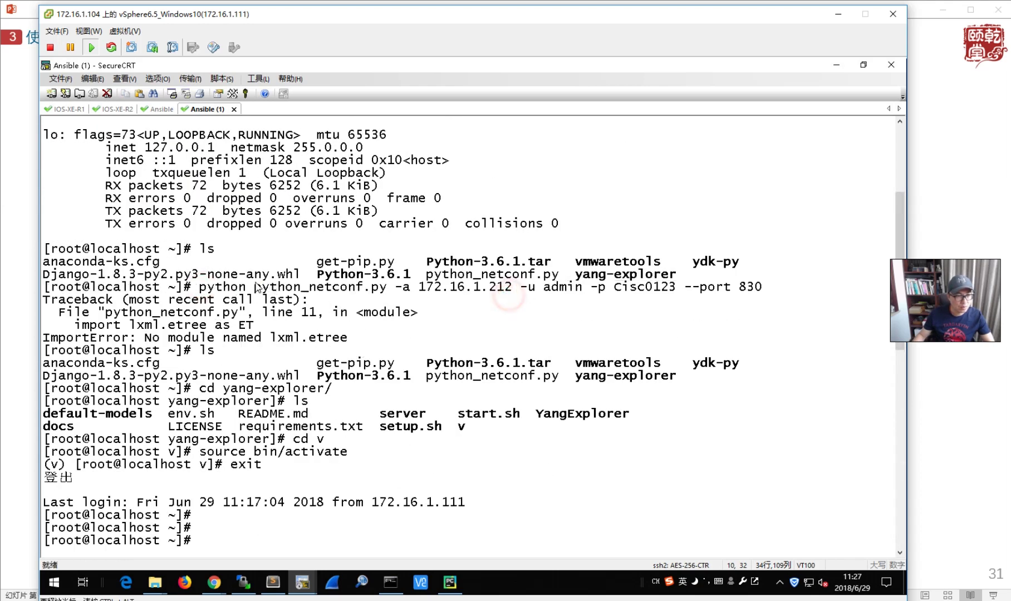
pyautogui.moveTo(254, 287); pyautogui.dragTo(739, 304)
pyautogui.rightClick(739, 304)
pyautogui.click(749, 317)
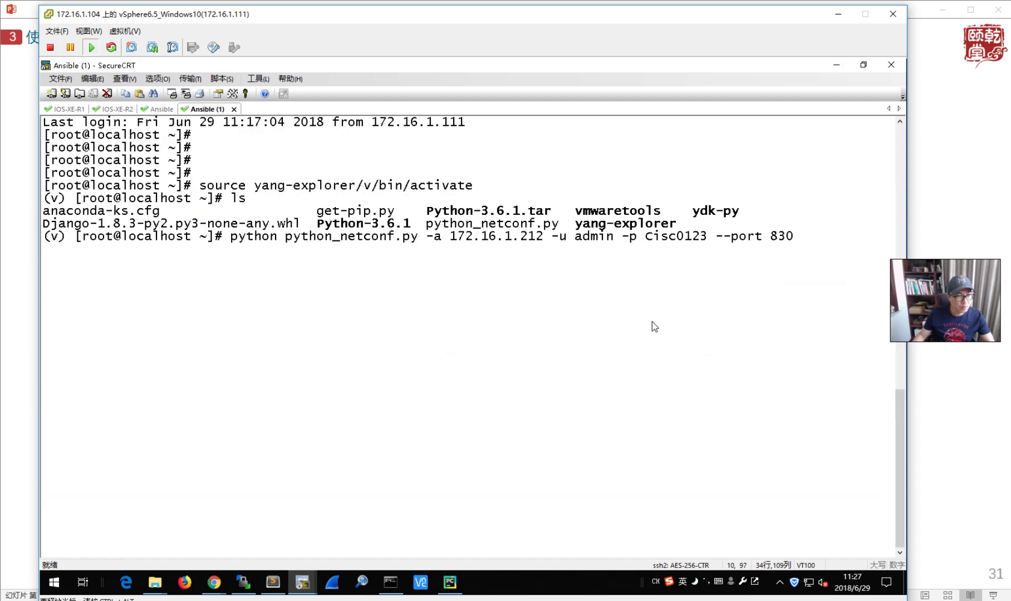
pyautogui.press('Return')
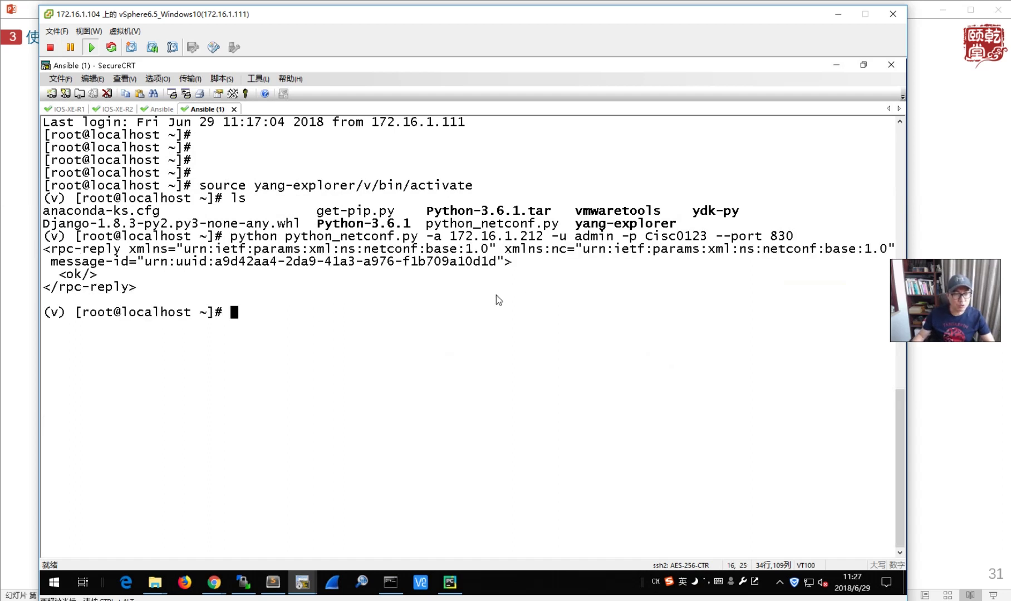
# - Open python_netconf.py in vim to check the 10.1.1.2 payload address, then quit without changes
pyautogui.moveTo(536, 236); pyautogui.dragTo(543, 236)
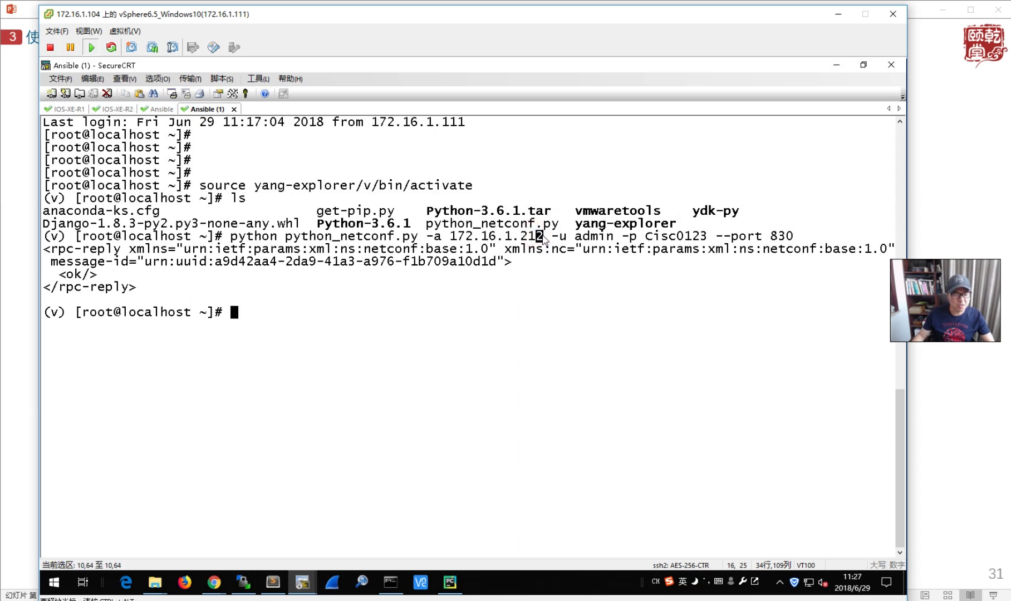
pyautogui.write('vi')
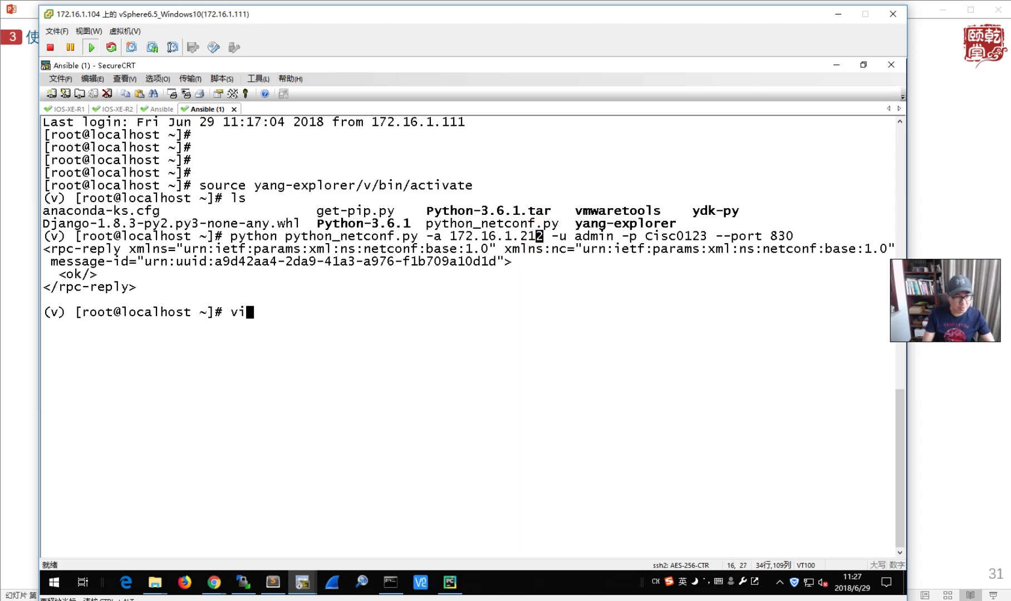
pyautogui.write('m python')
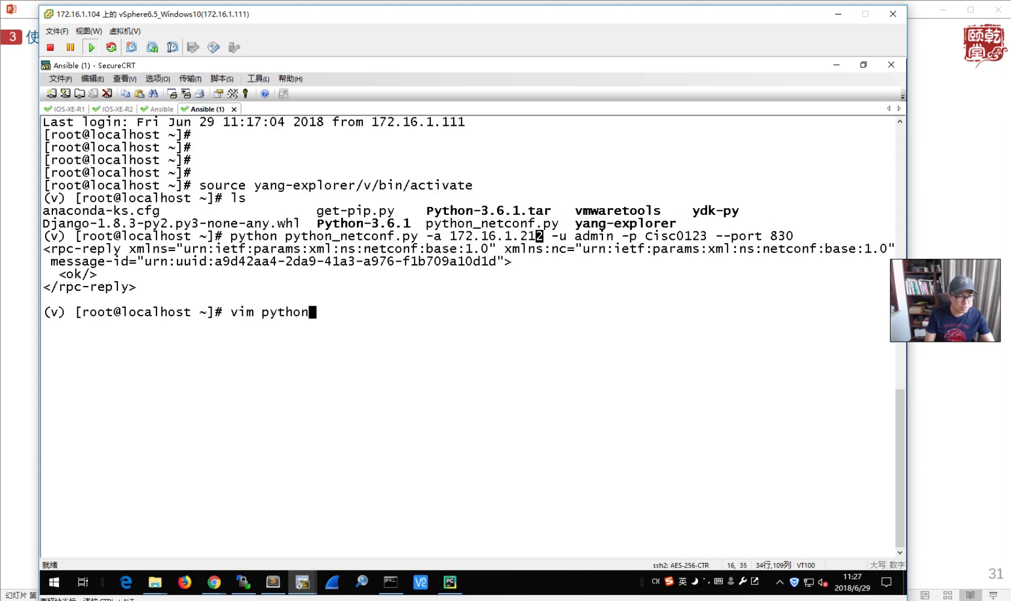
pyautogui.press('Tab')
pyautogui.press('Return')
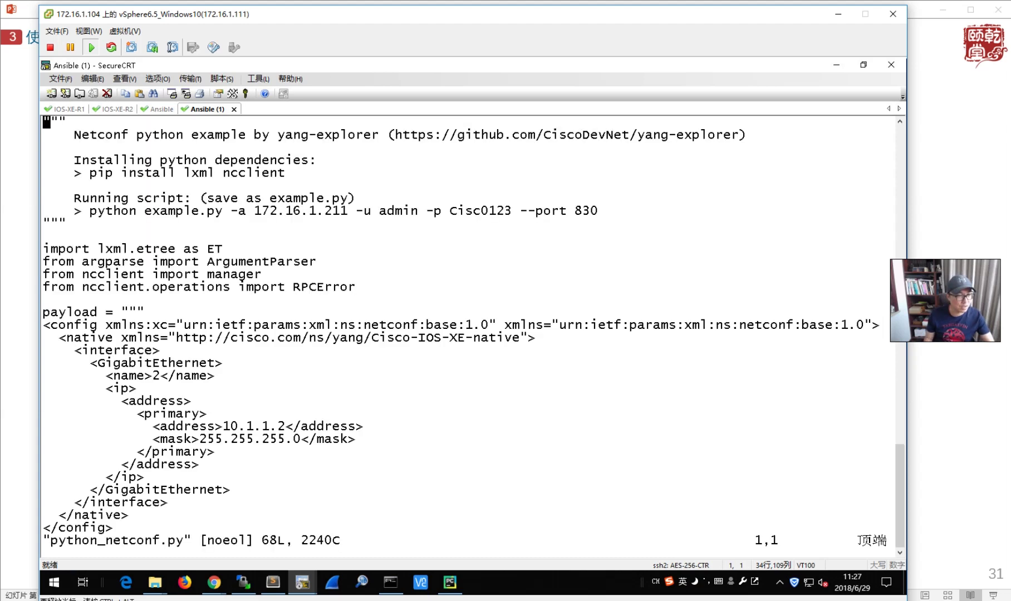
pyautogui.click(281, 427)
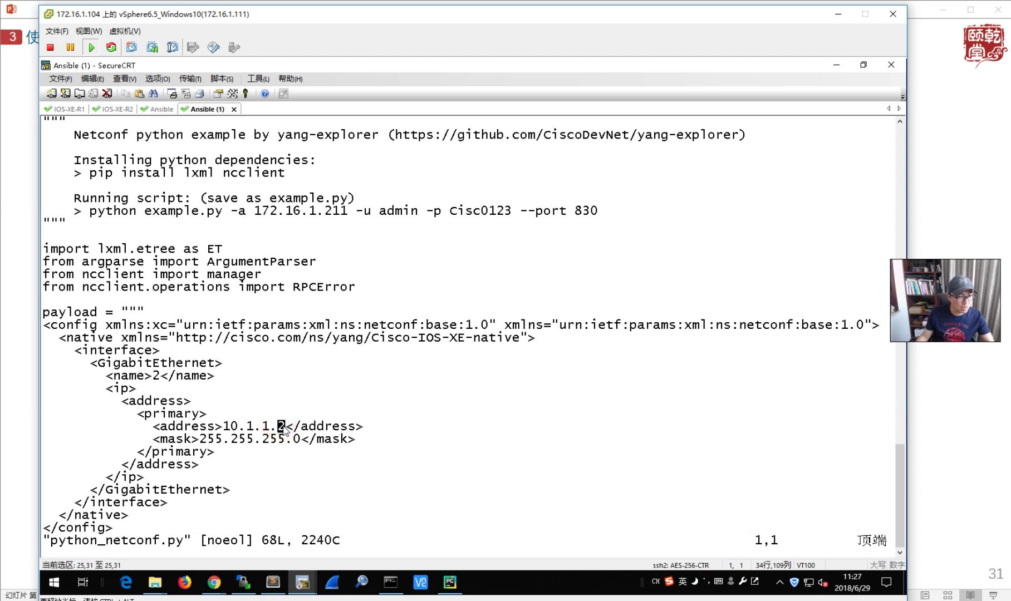
pyautogui.write(':q')
pyautogui.press('Return')
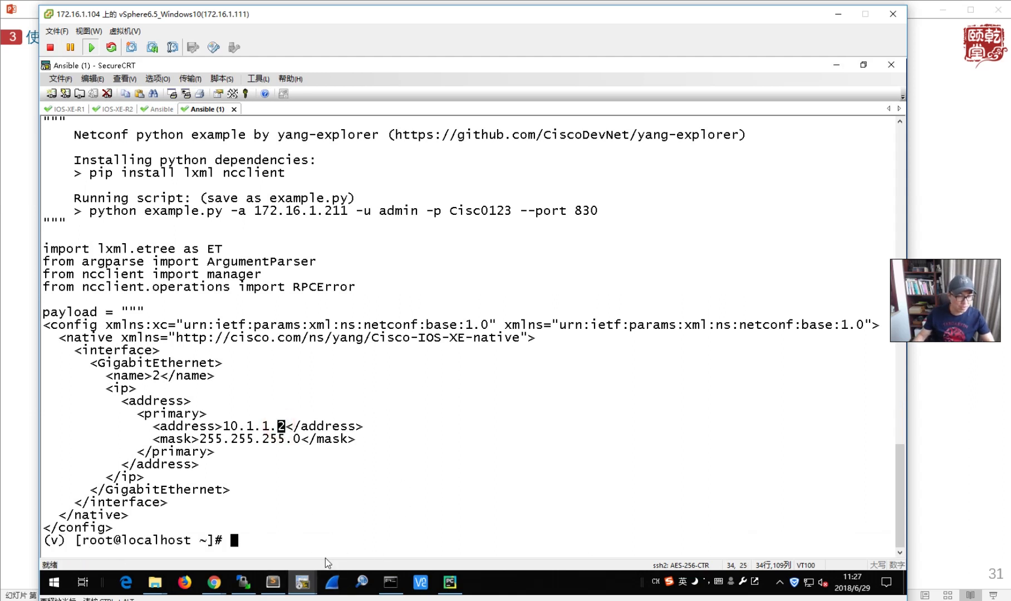
# - Run 'sh ip inter brie' in the IOS-XE-R2 session, then bring the slideshow back forward
pyautogui.click(302, 585)
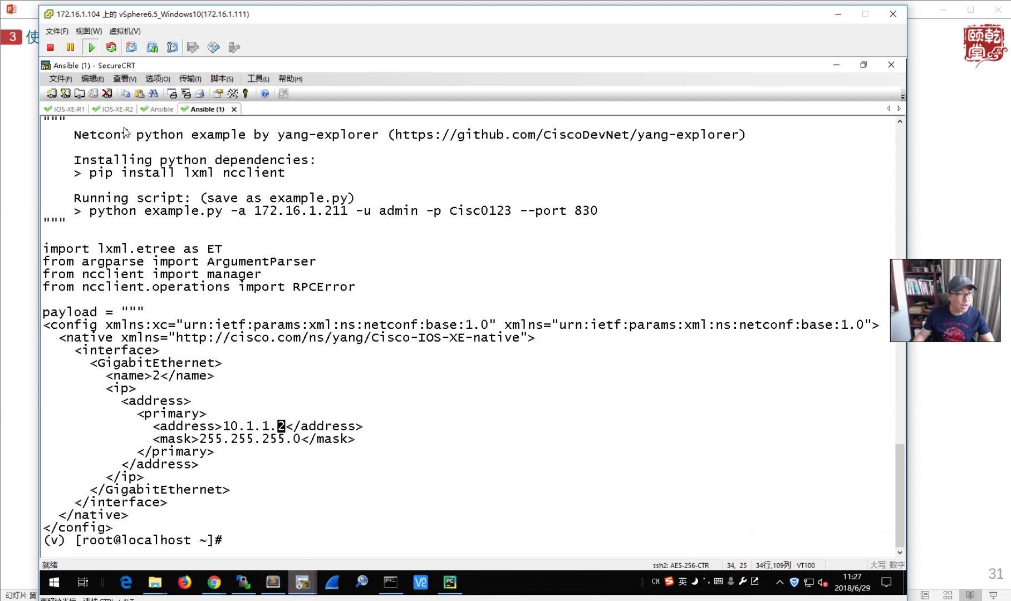
pyautogui.click(115, 110)
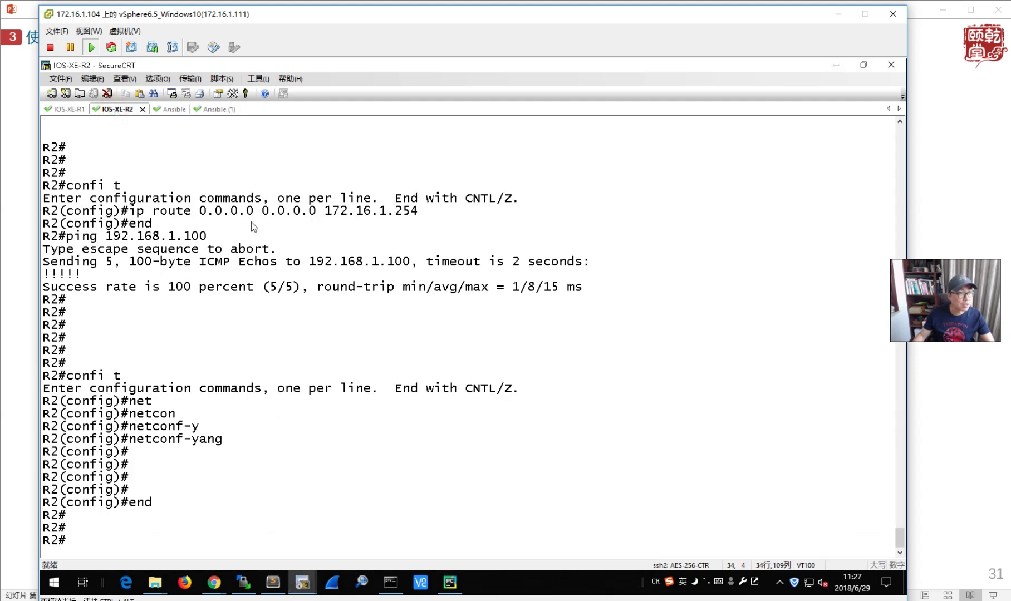
pyautogui.write('sh ip inter brie')
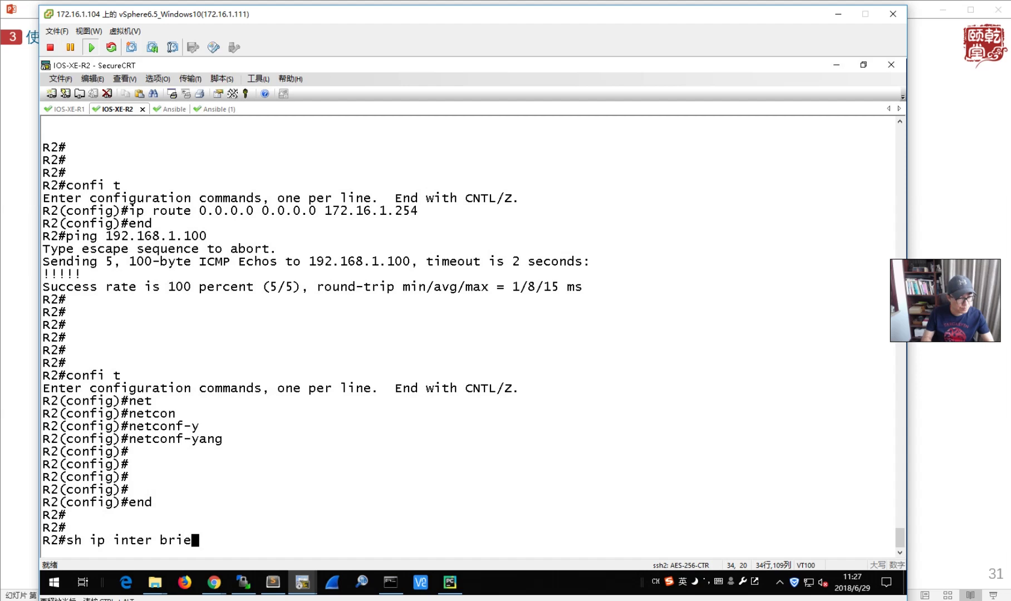
pyautogui.press('Return')
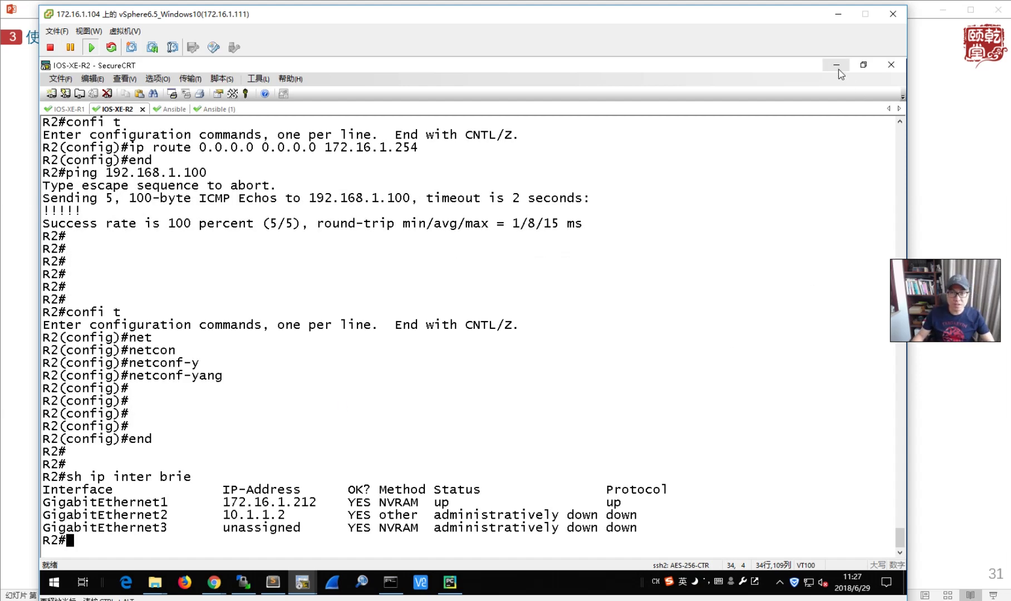
pyautogui.click(957, 181)
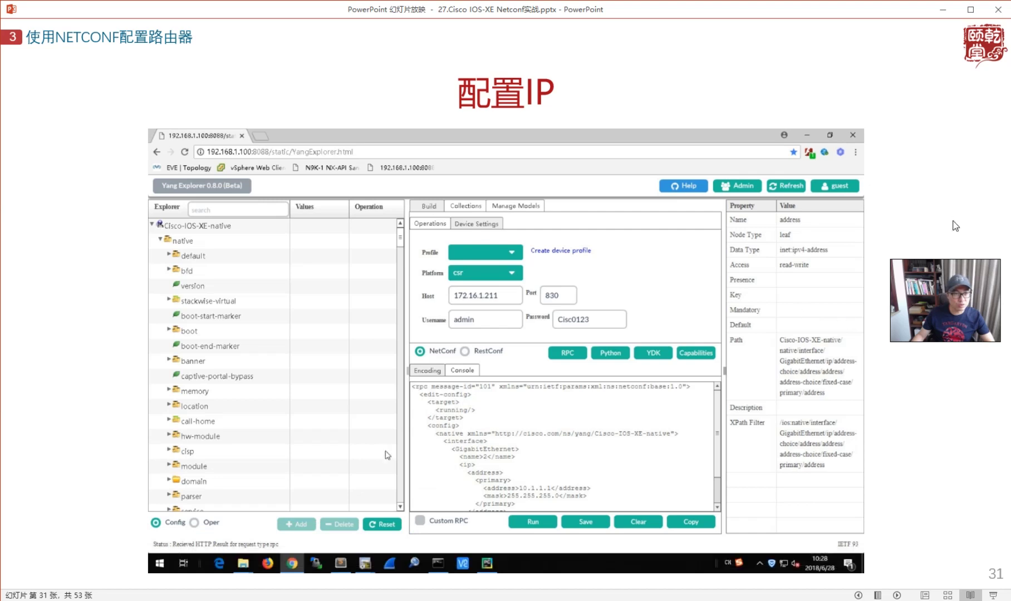
# - Page through the generated Python code, Linux execution and no shutdown slides, then return to the router console
pyautogui.press('Right')
pyautogui.press('Right')
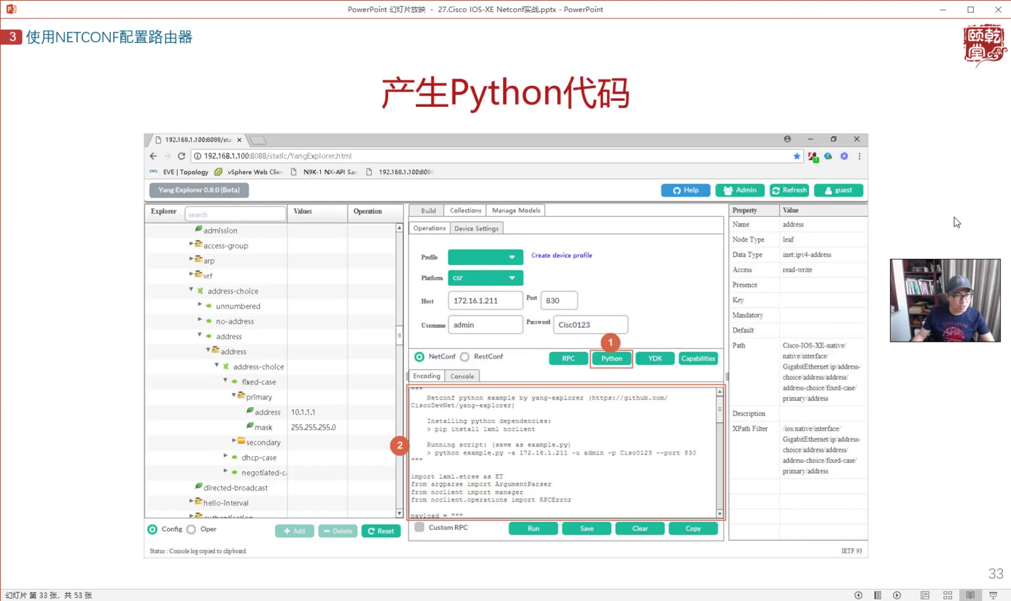
pyautogui.press('Right')
pyautogui.press('Right')
pyautogui.press('Left')
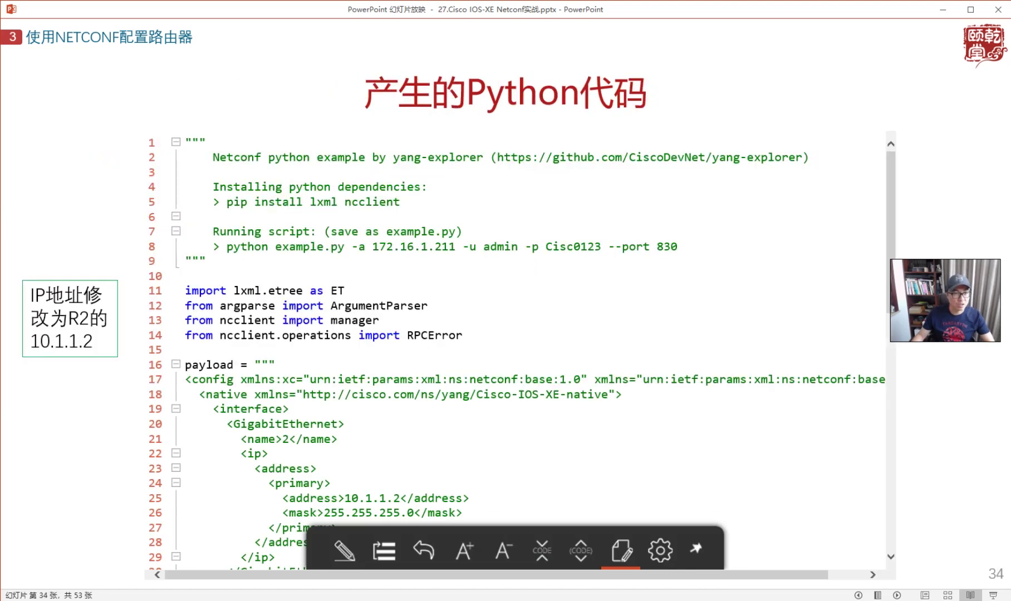
pyautogui.press('Right')
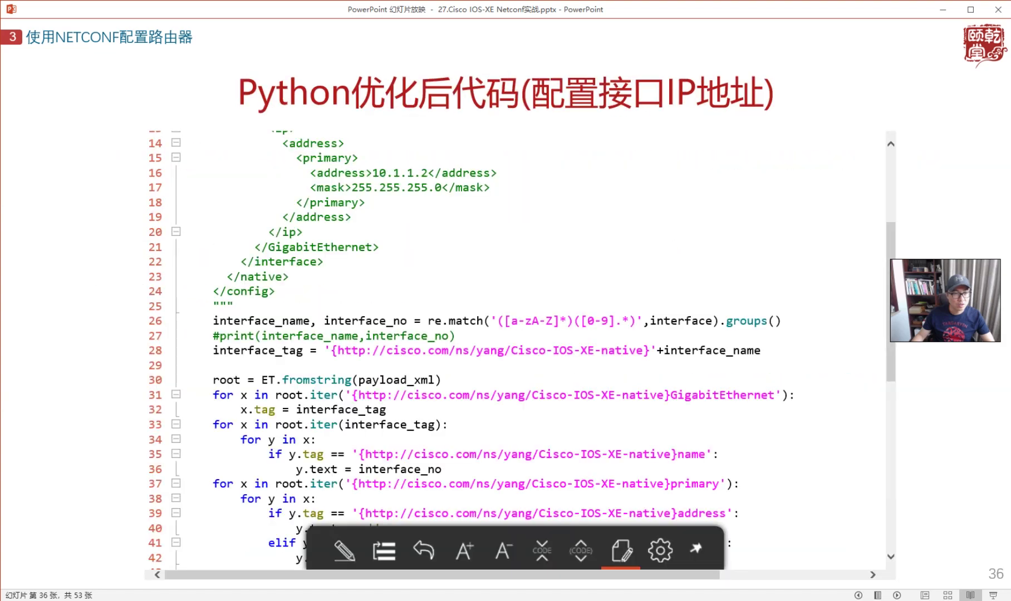
pyautogui.press('Right')
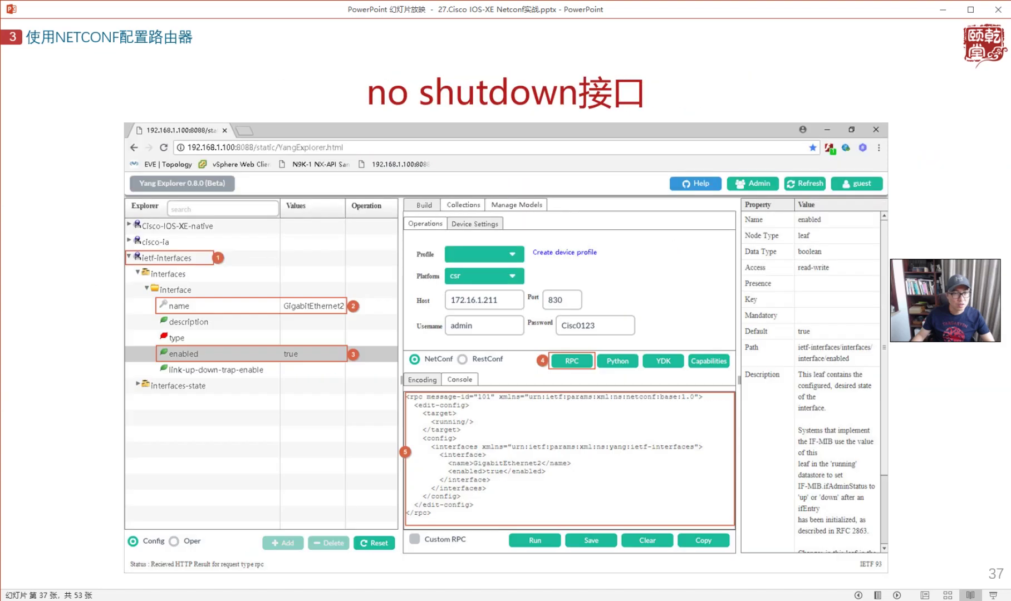
pyautogui.press('Left')
pyautogui.press('Left')
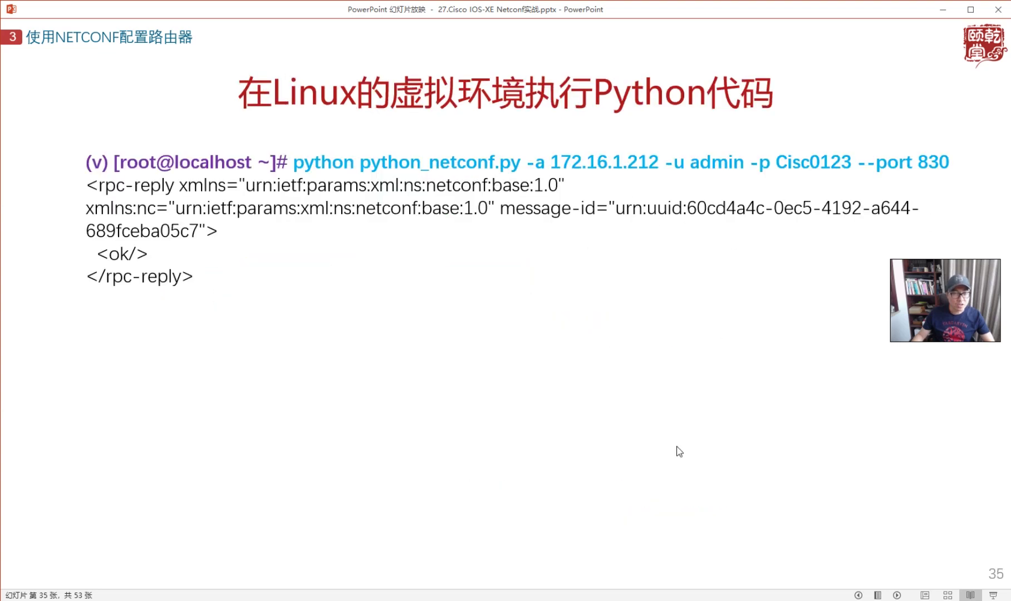
pyautogui.hotkey('alt', 'Tab')
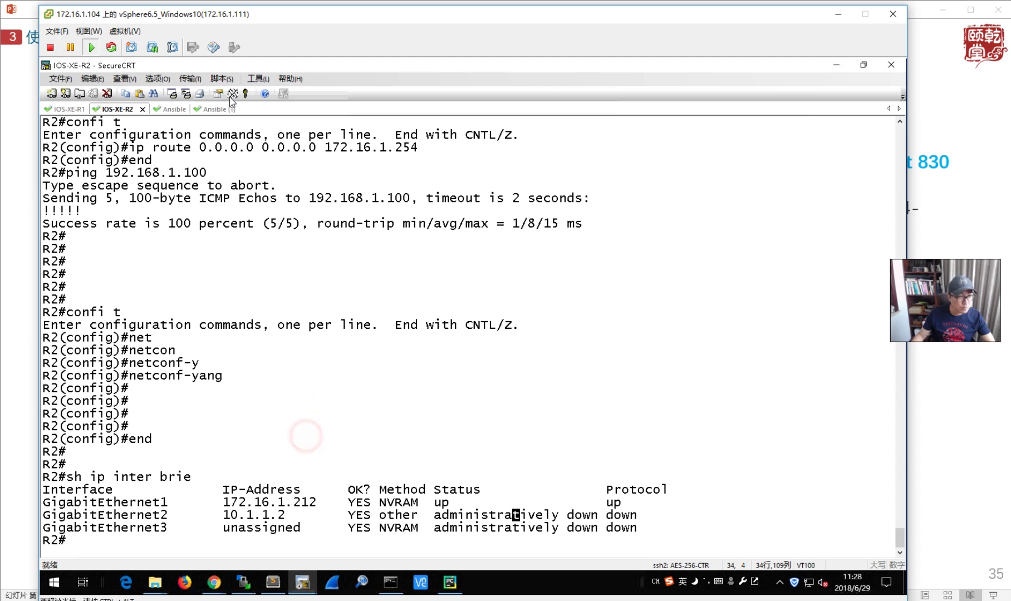
# - Bring up the N9K_API_Ansible console and type test characters into it
pyautogui.moveTo(252, 14)
pyautogui.mouseDown()
pyautogui.moveTo(221, 14)
pyautogui.moveTo(259, 14)
pyautogui.mouseUp()
pyautogui.click(376, 398)
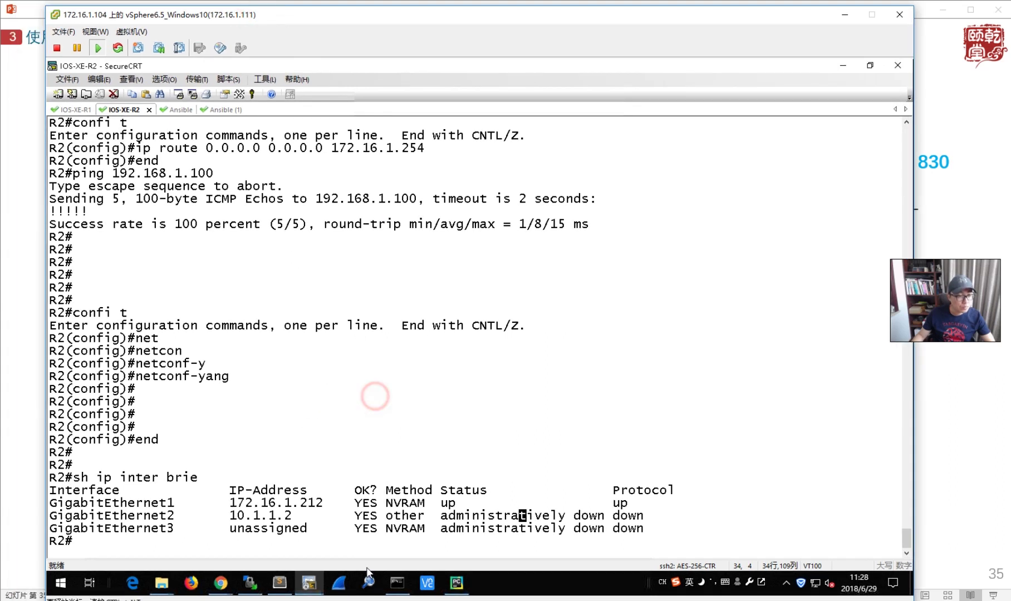
pyautogui.click(639, 574)
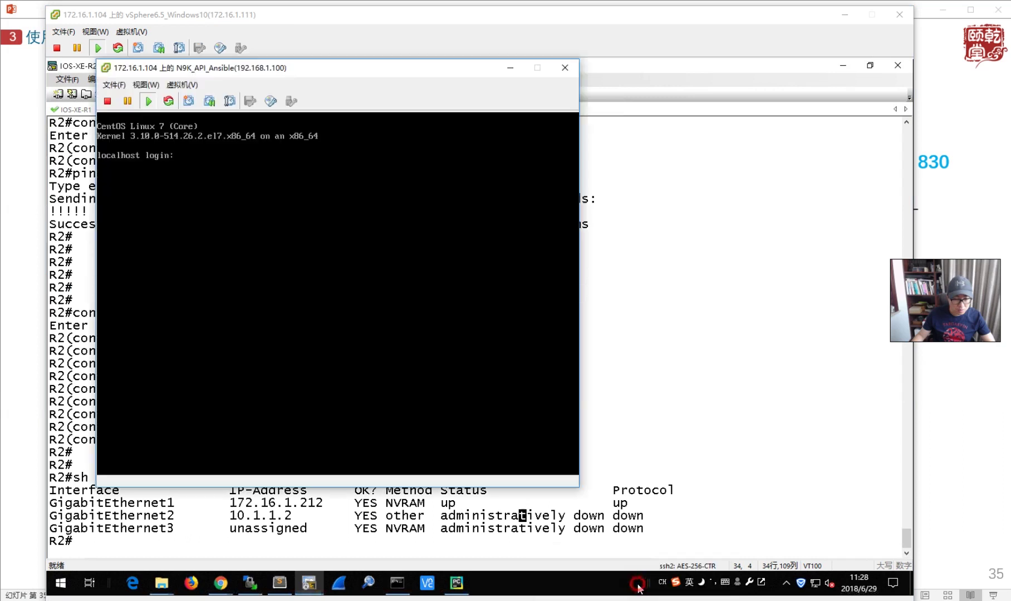
pyautogui.click(358, 381)
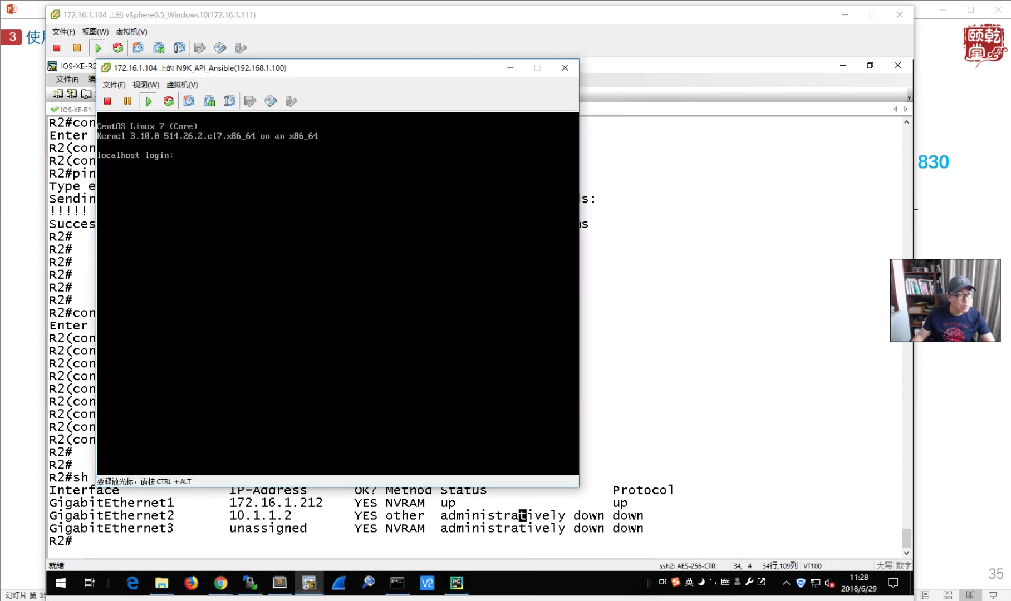
pyautogui.write('sdfsdfsdf')
pyautogui.hotkey('ctrl', 'alt')
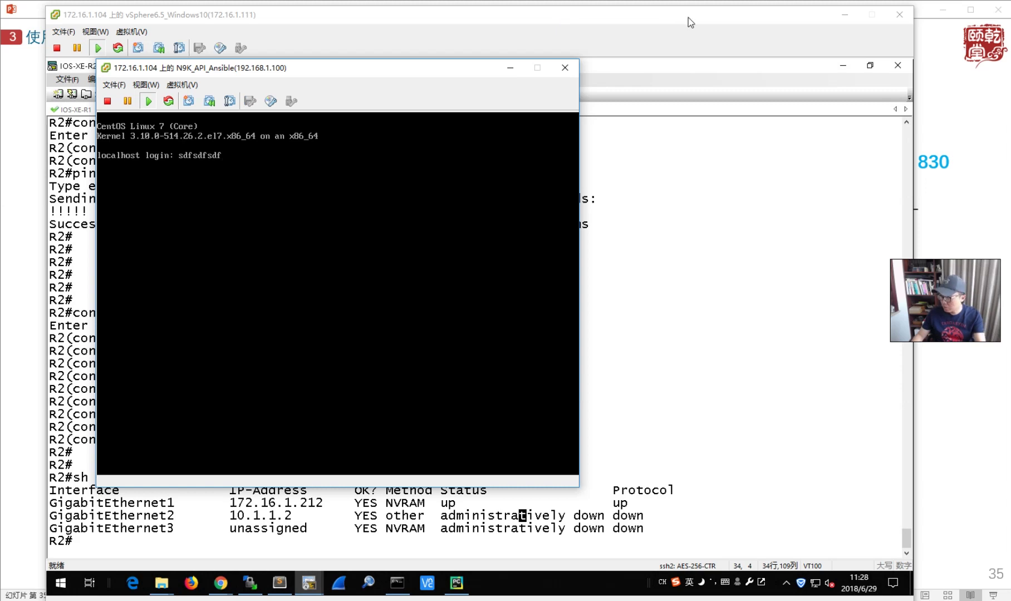
# - Return to the R2 session, add blank prompts, and bring python_netconf.py up in Sublime Text
pyautogui.click(633, 356)
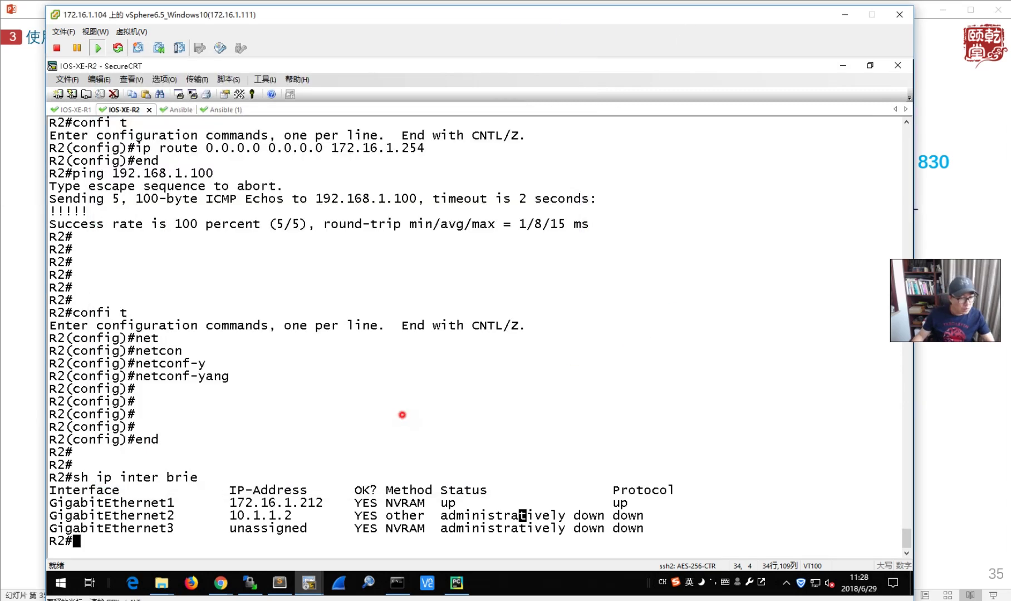
pyautogui.press('Return')
pyautogui.press('Return')
pyautogui.press('Return')
pyautogui.press('Return')
pyautogui.press('Return')
pyautogui.write('sdf')
pyautogui.press('BackSpace')
pyautogui.press('BackSpace')
pyautogui.press('BackSpace')
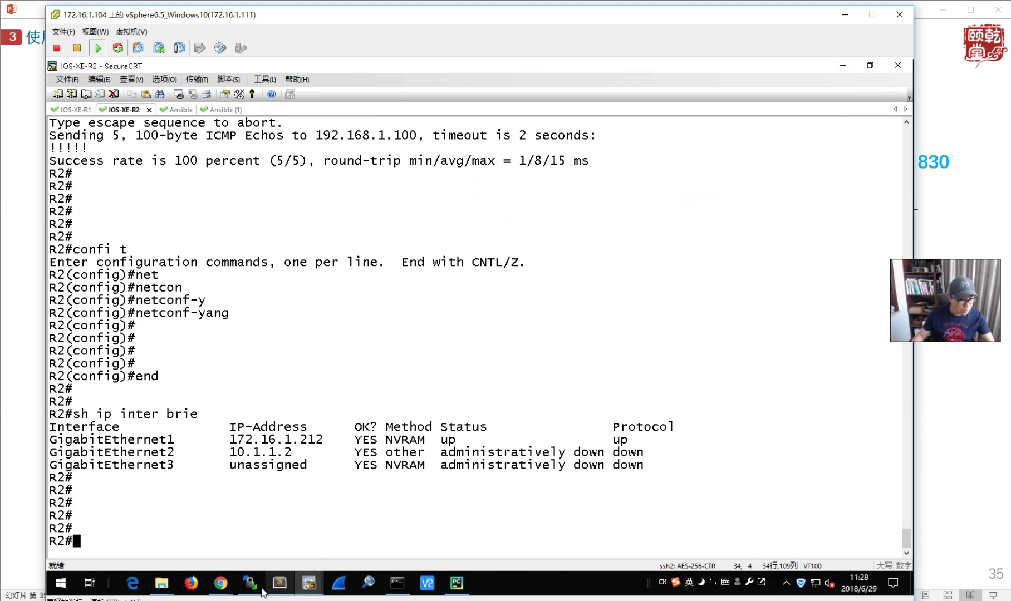
pyautogui.click(279, 583)
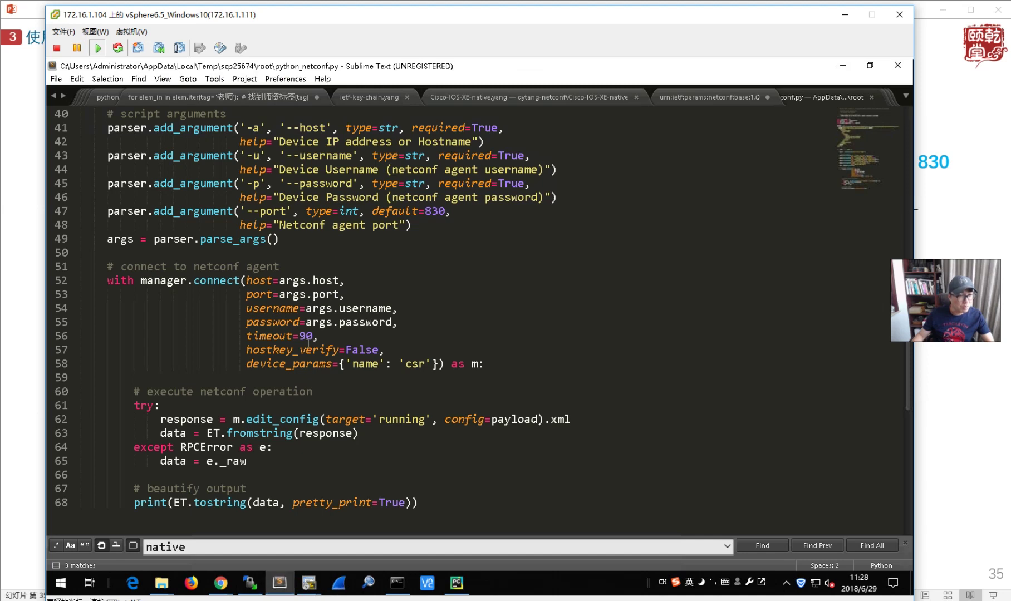
# - Scroll through python_netconf.py's payload in Sublime Text
pyautogui.scroll(9, 341, 374)
pyautogui.scroll(4, 342, 374)
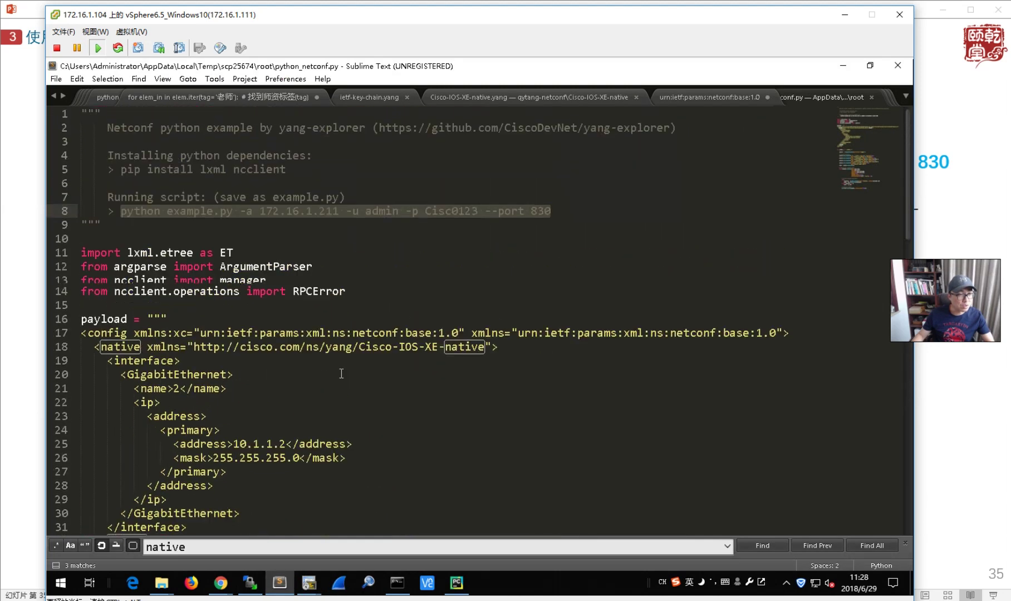
pyautogui.scroll(-8, 352, 391)
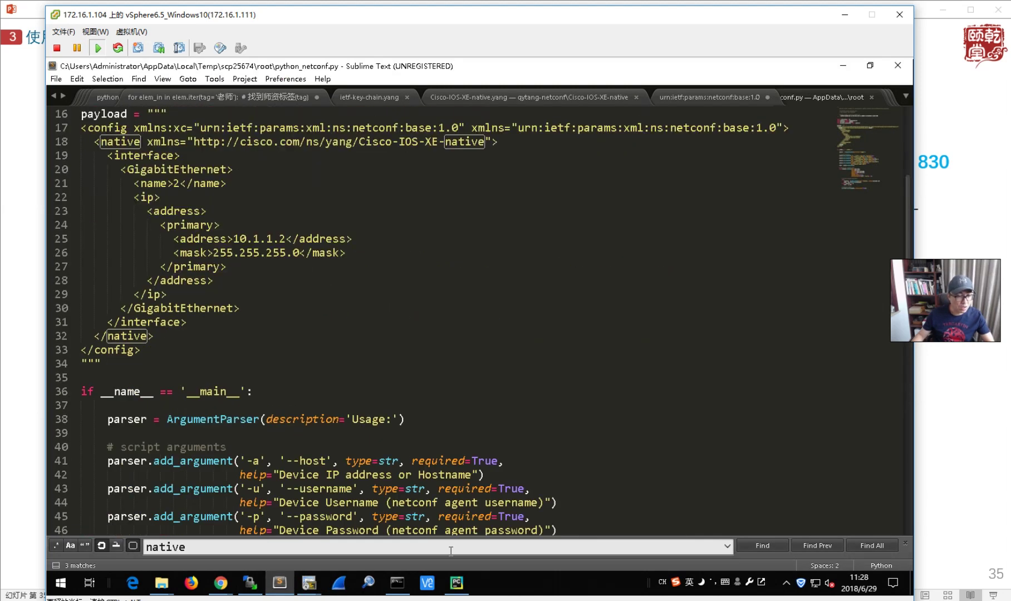
# - Advance the slideshow to the optimized Python code slide, then bring PyCharm's netconf_config_ip.py forward
pyautogui.click(456, 583)
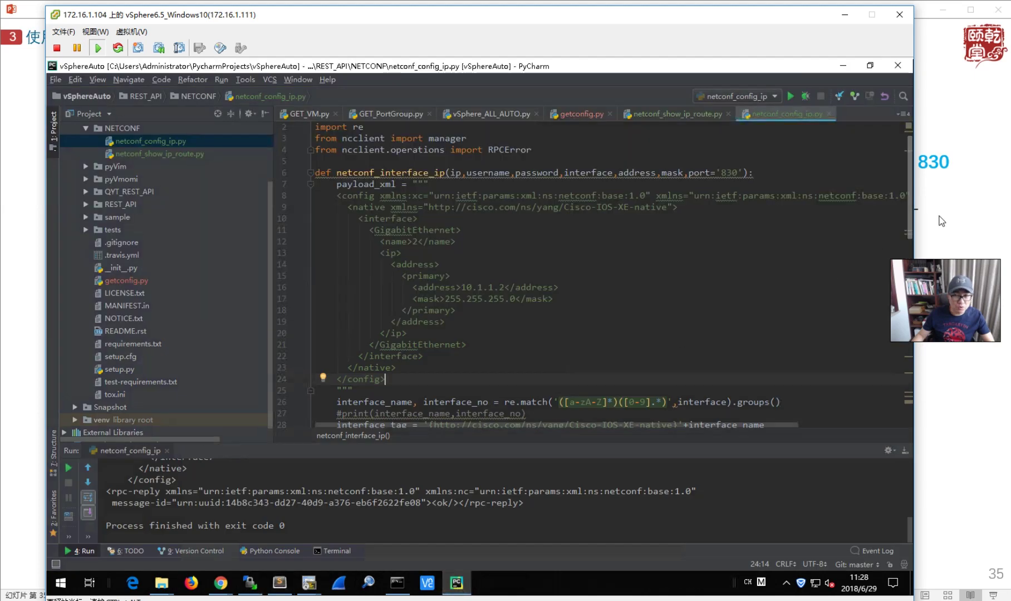
pyautogui.click(926, 215)
pyautogui.click(779, 312)
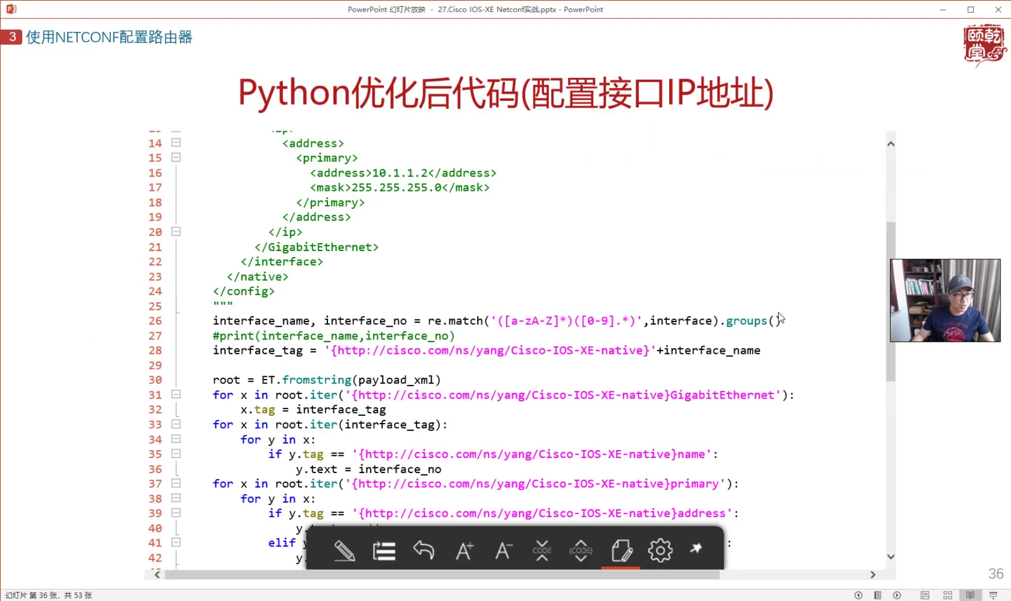
pyautogui.scroll(-8, 779, 318)
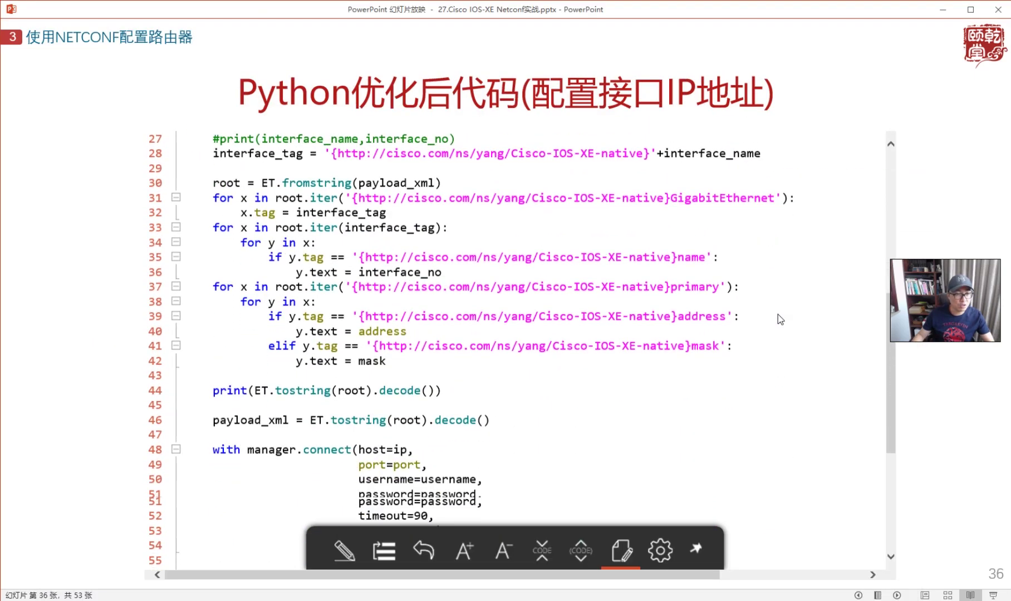
pyautogui.scroll(-2, 780, 319)
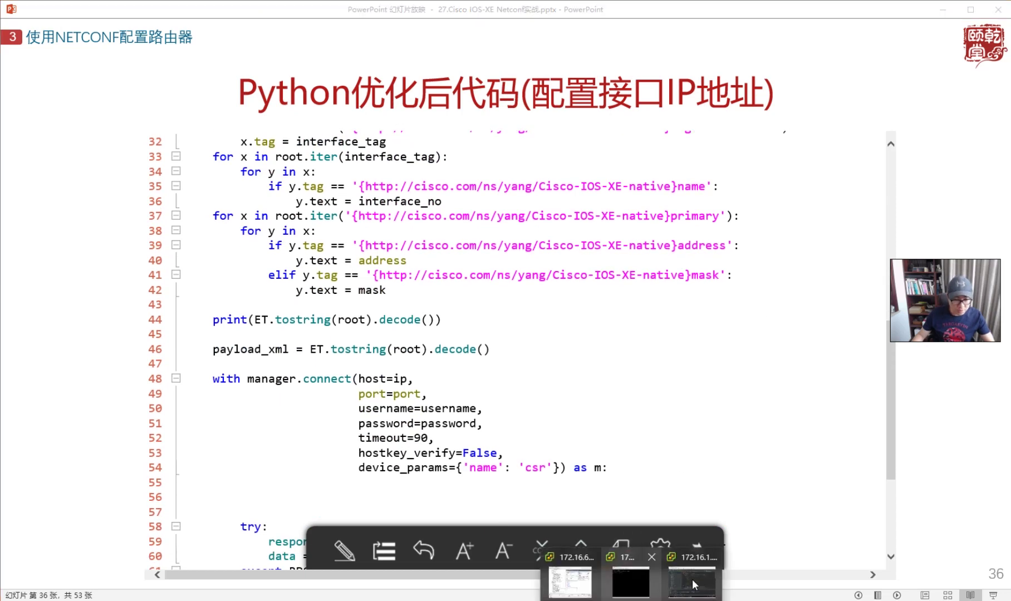
pyautogui.click(689, 584)
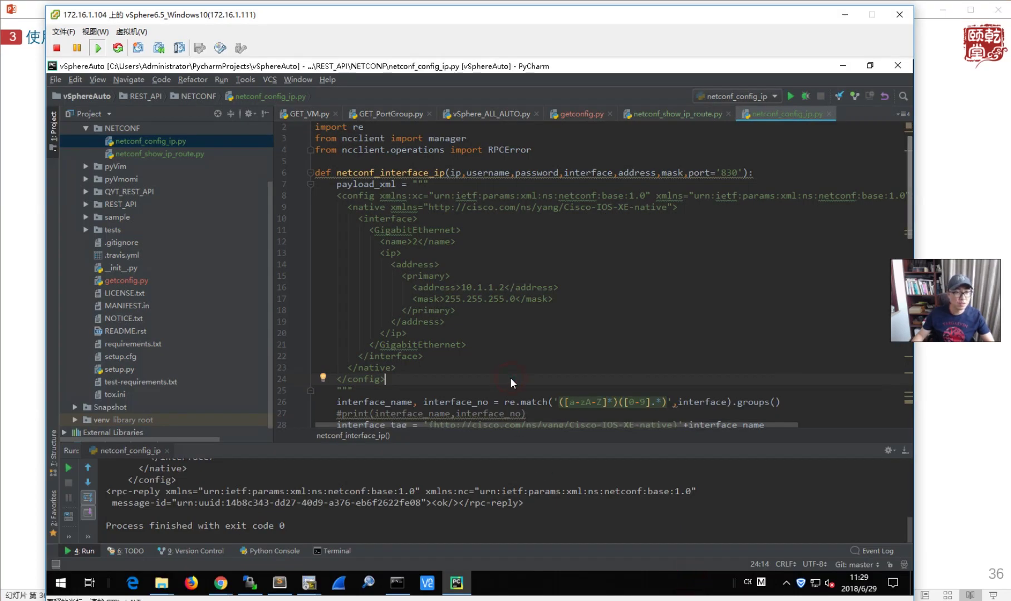
# - Highlight the lxml.etree, re and ncclient imports at the top of netconf_config_ip.py
pyautogui.scroll(1, 508, 378)
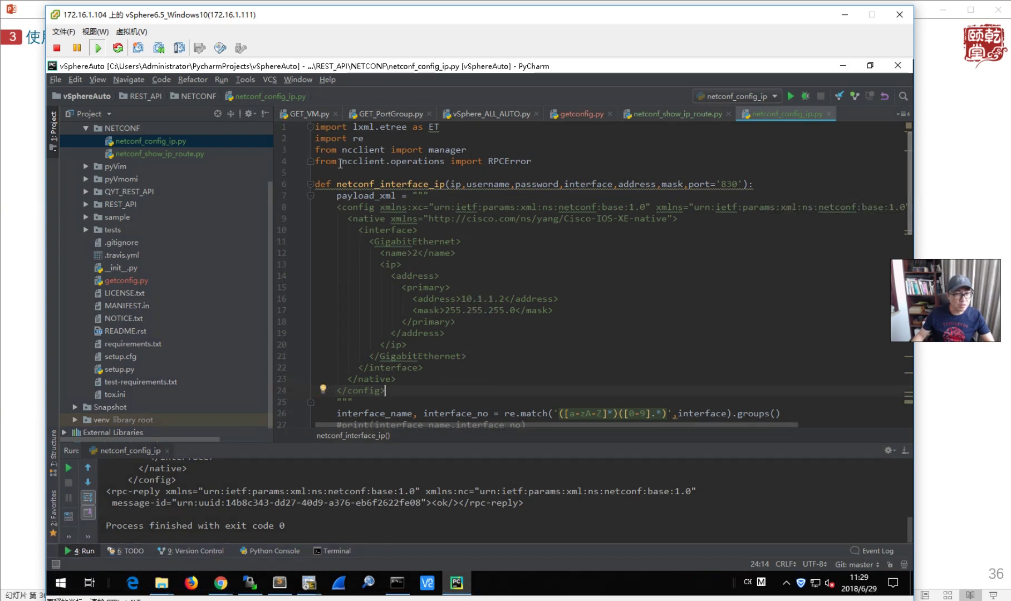
pyautogui.click(353, 128)
pyautogui.moveTo(353, 128); pyautogui.dragTo(412, 128)
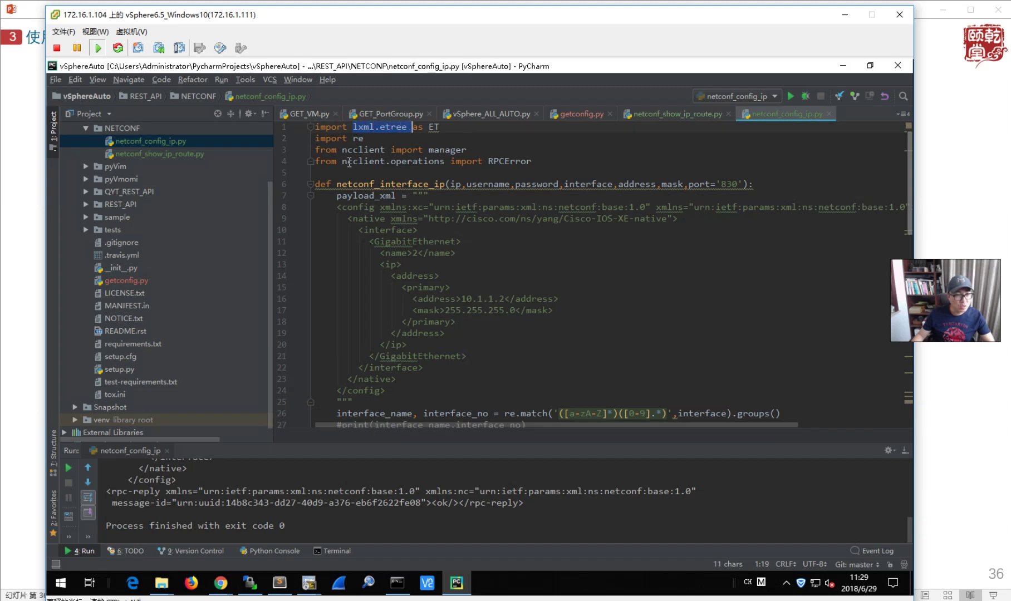
pyautogui.moveTo(343, 162); pyautogui.dragTo(392, 161)
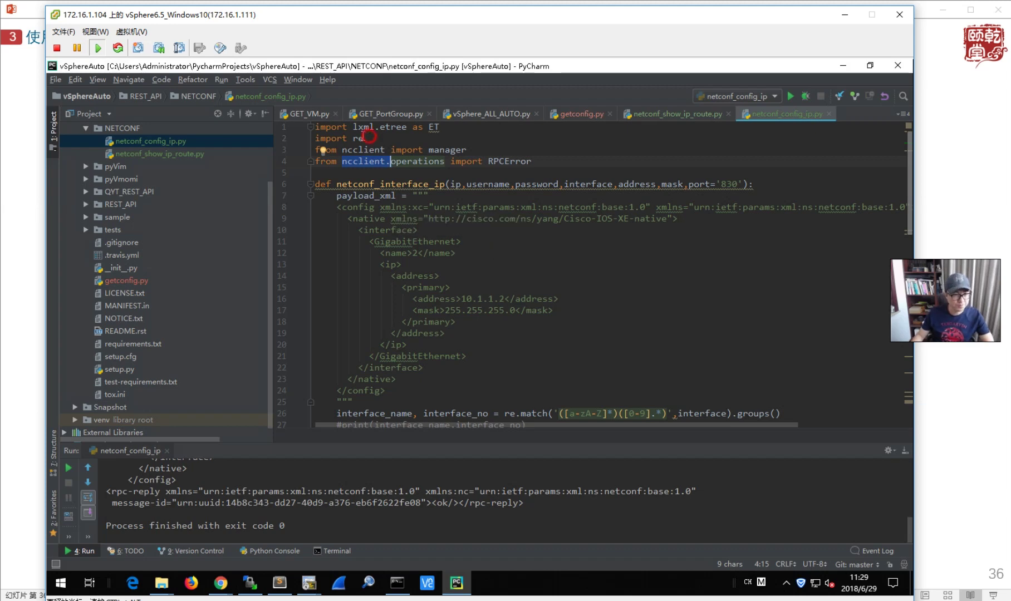
pyautogui.moveTo(368, 137); pyautogui.dragTo(353, 138)
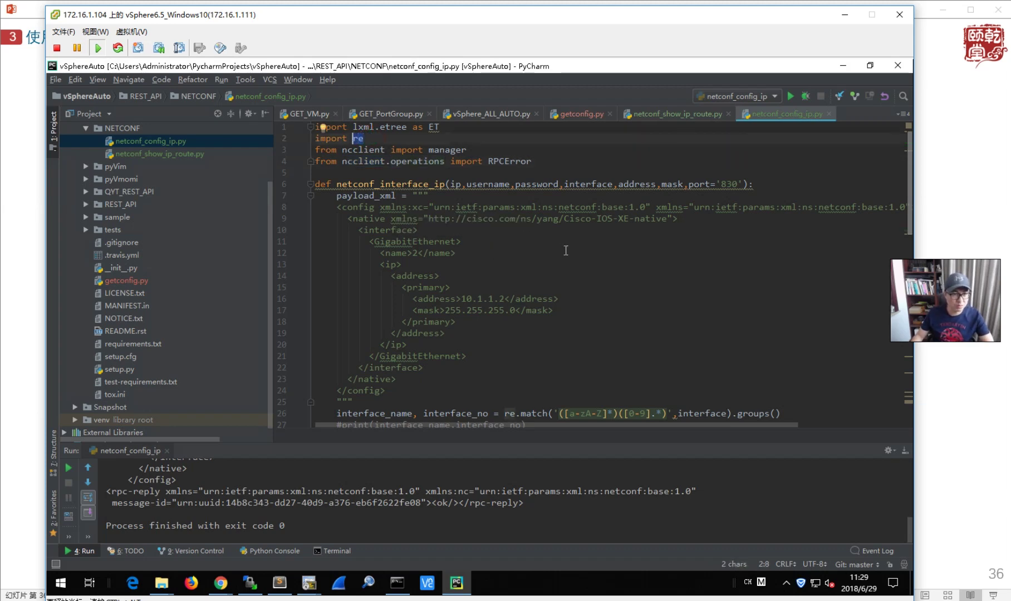
# - Scroll through the script and highlight the netconf_interface_ip function signature
pyautogui.scroll(-6, 570, 260)
pyautogui.scroll(5, 570, 260)
pyautogui.scroll(-5, 570, 260)
pyautogui.scroll(-9, 570, 260)
pyautogui.scroll(4, 570, 260)
pyautogui.scroll(10, 570, 260)
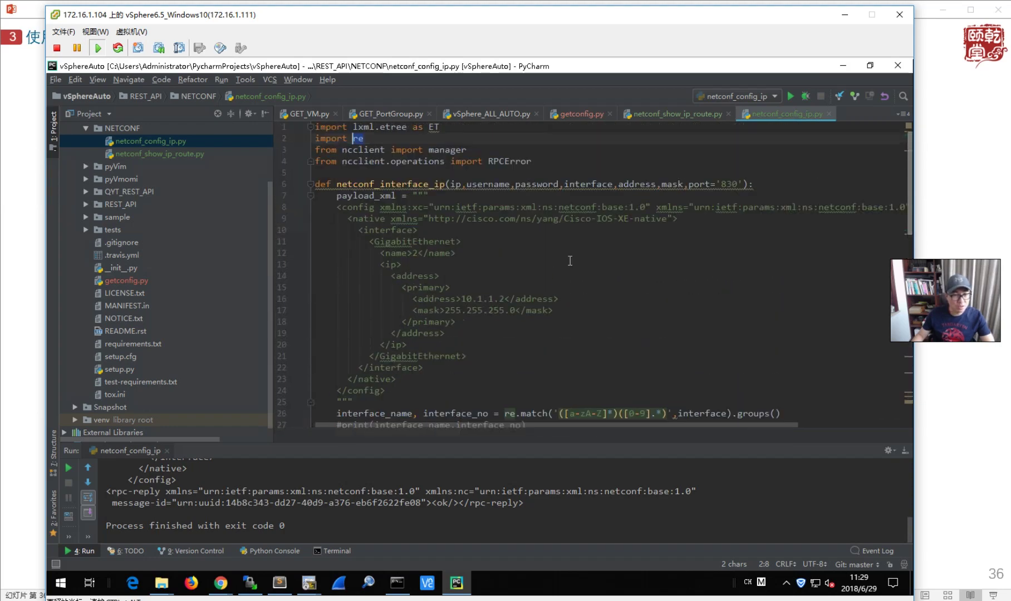
pyautogui.moveTo(336, 184); pyautogui.dragTo(753, 184)
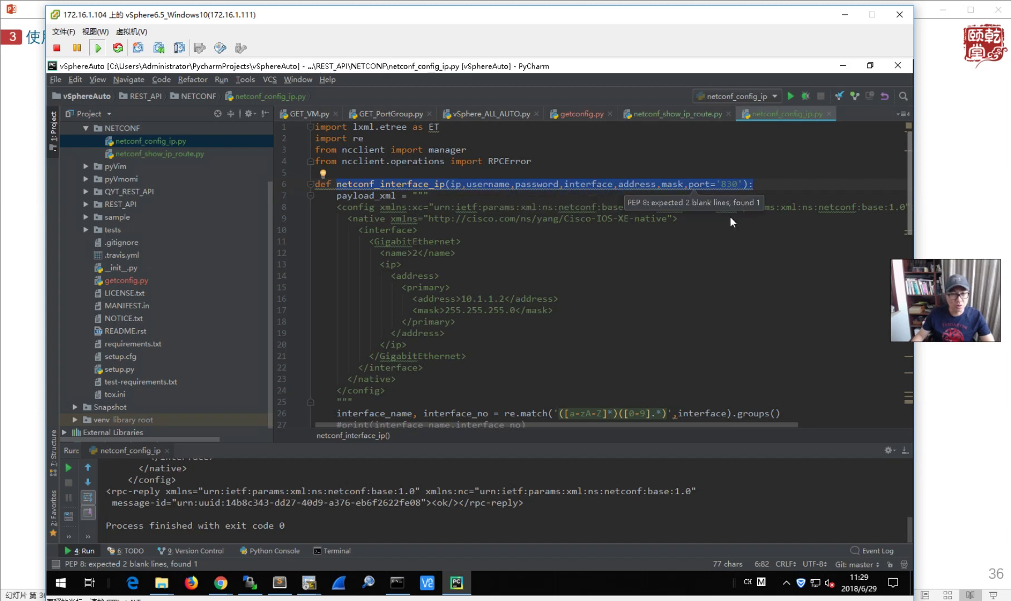
pyautogui.click(631, 273)
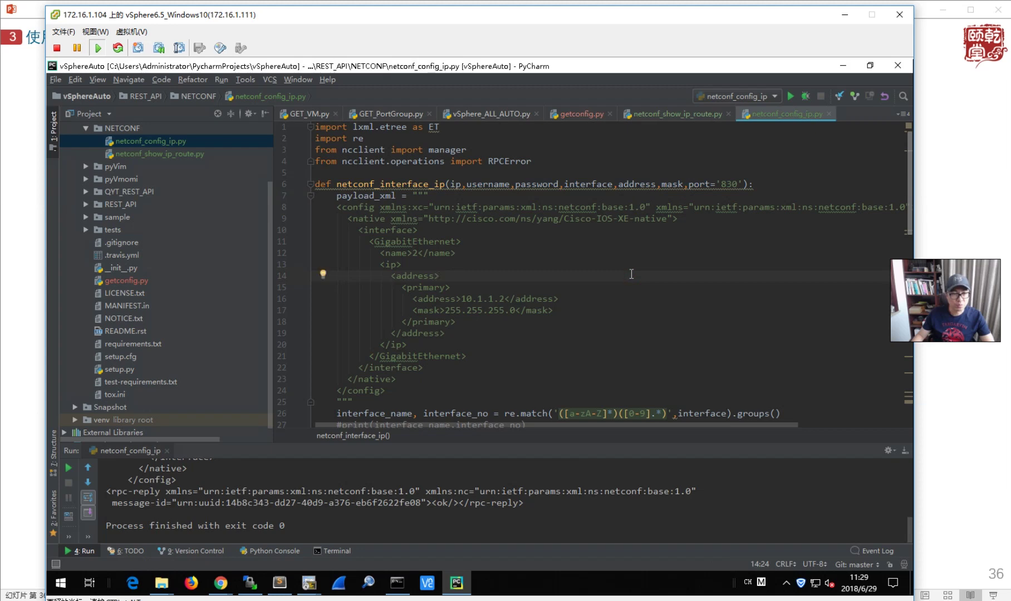
pyautogui.scroll(-15, 631, 273)
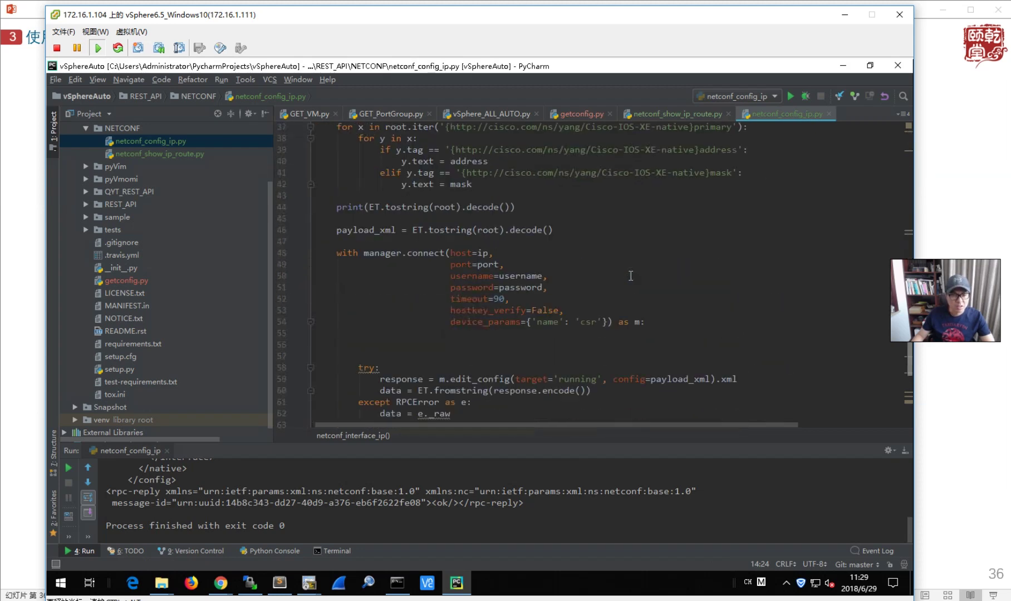
# - Change the main call's interface on line 68 from 'GigabitEthernet2' to 'GigabitEthernet3'
pyautogui.click(676, 370)
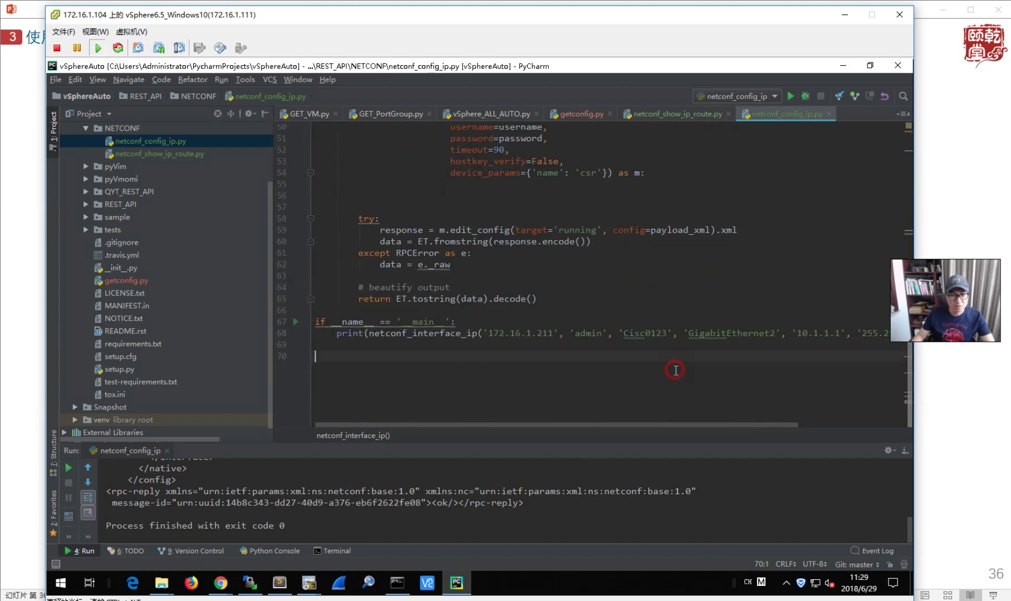
pyautogui.click(774, 332)
pyautogui.press('BackSpace')
pyautogui.write('3')
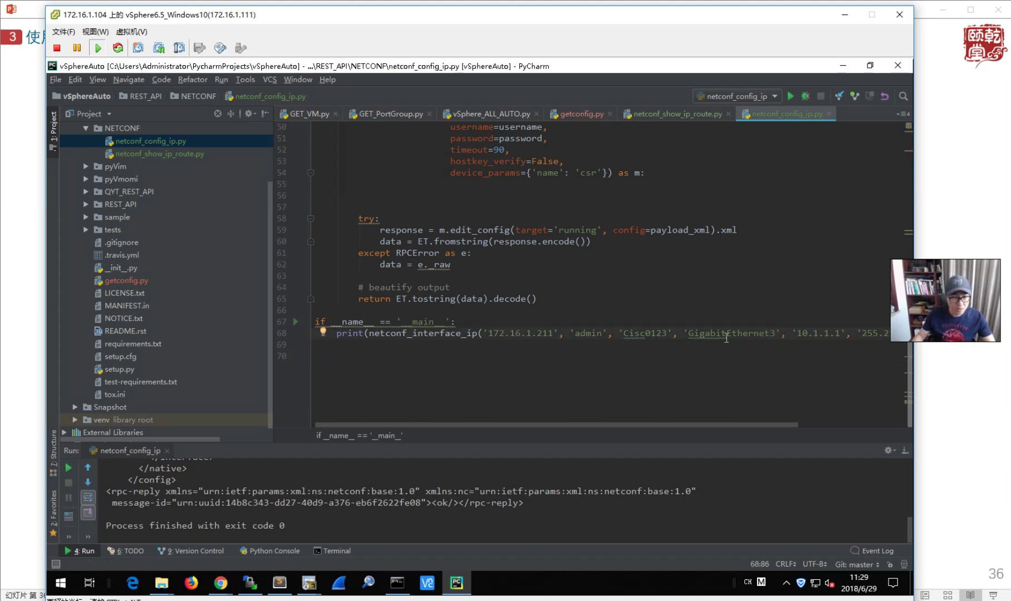
# - Change the address on line 68 to 20.1.1.1 and re-run the script with Shift+F10
pyautogui.press('BackSpace')
pyautogui.write('2')
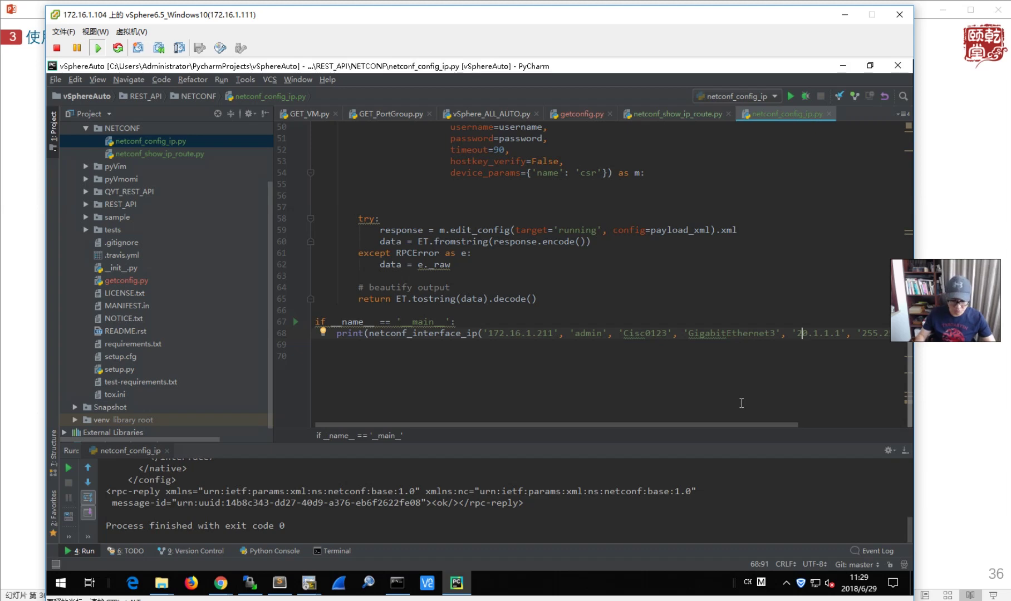
pyautogui.hotkey('shift', 'F10')
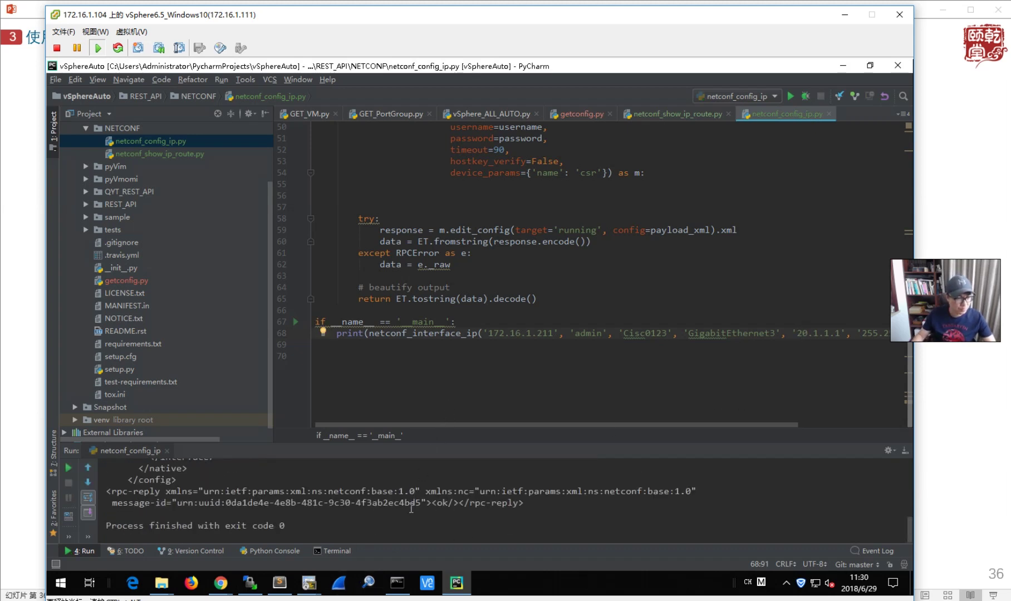
# - Rerun the interface summary on R1 in SecureCRT to confirm GigabitEthernet3 at 20.1.1.1, then minimize it
pyautogui.click(309, 583)
pyautogui.click(114, 526)
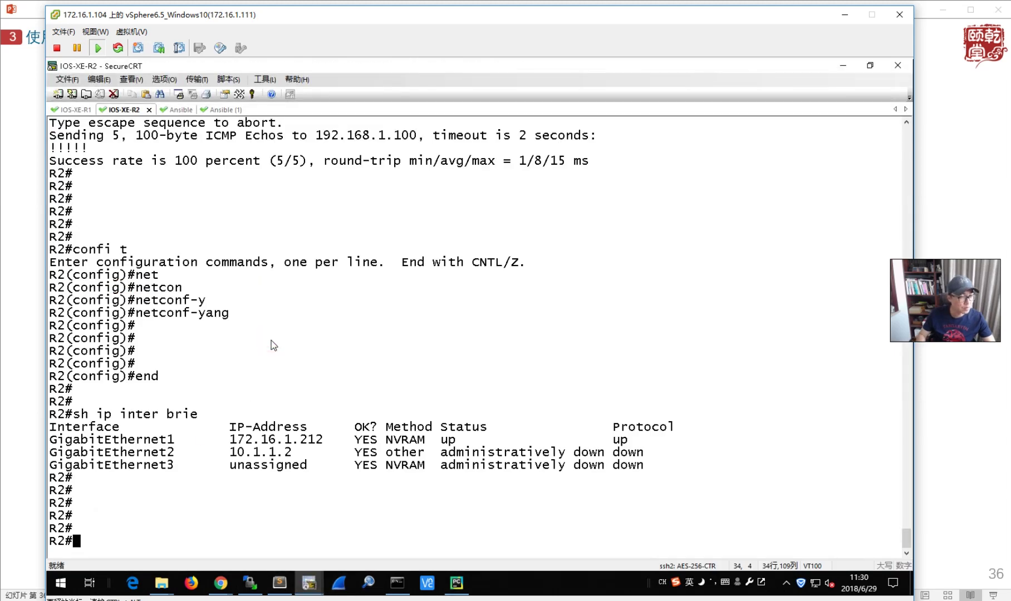
pyautogui.hotkey('alt', '1')
pyautogui.press('Up')
pyautogui.press('Return')
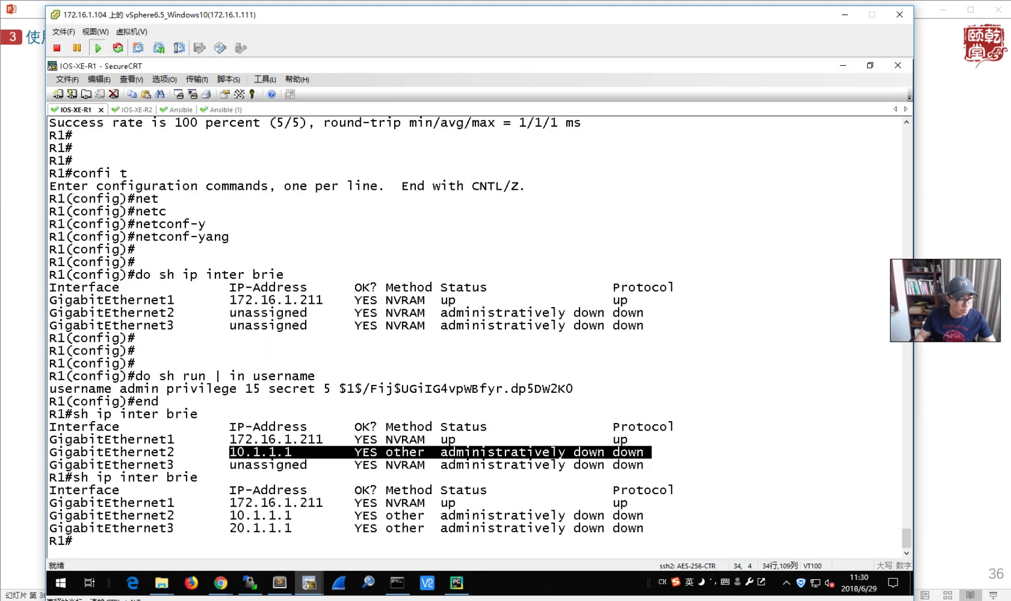
pyautogui.click(845, 67)
# - Review netconf_config_ip.py's payload, highlighting the loops that fill in interface values
pyautogui.click(643, 303)
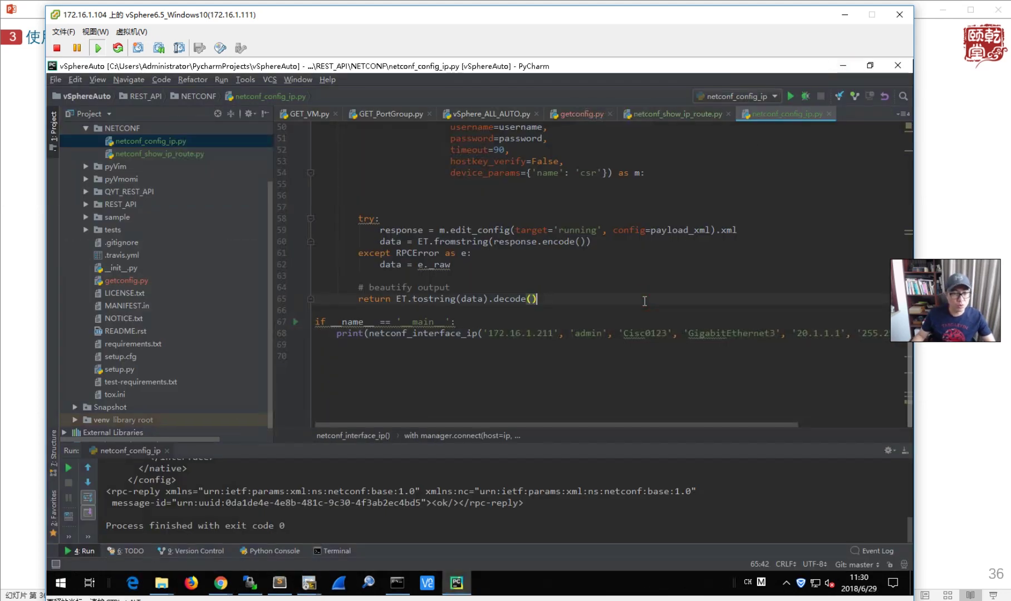
pyautogui.scroll(7, 646, 304)
pyautogui.scroll(-7, 720, 337)
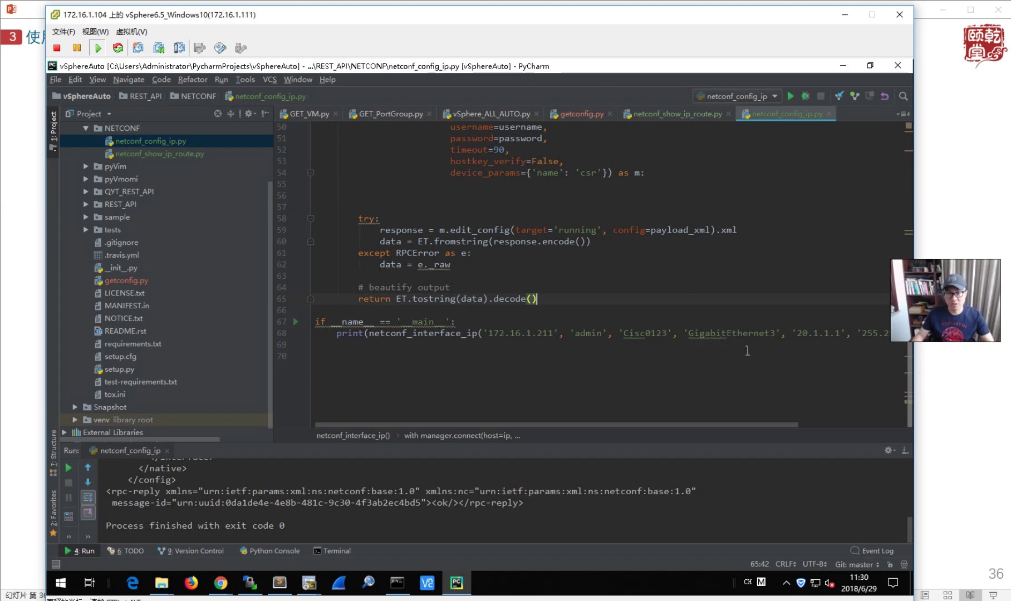
pyautogui.scroll(15, 765, 360)
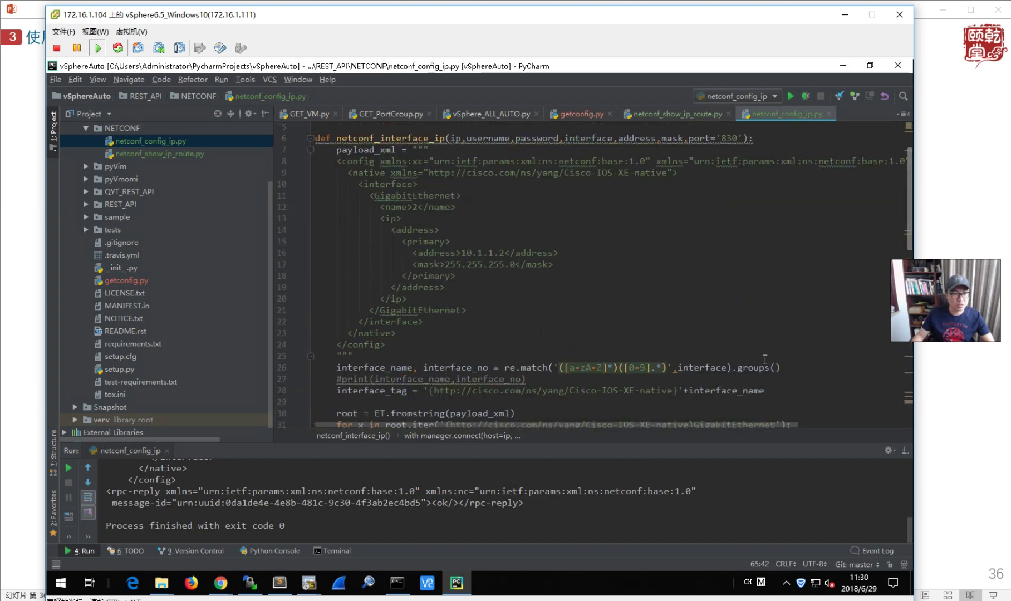
pyautogui.scroll(-1, 765, 360)
pyautogui.scroll(-6, 765, 360)
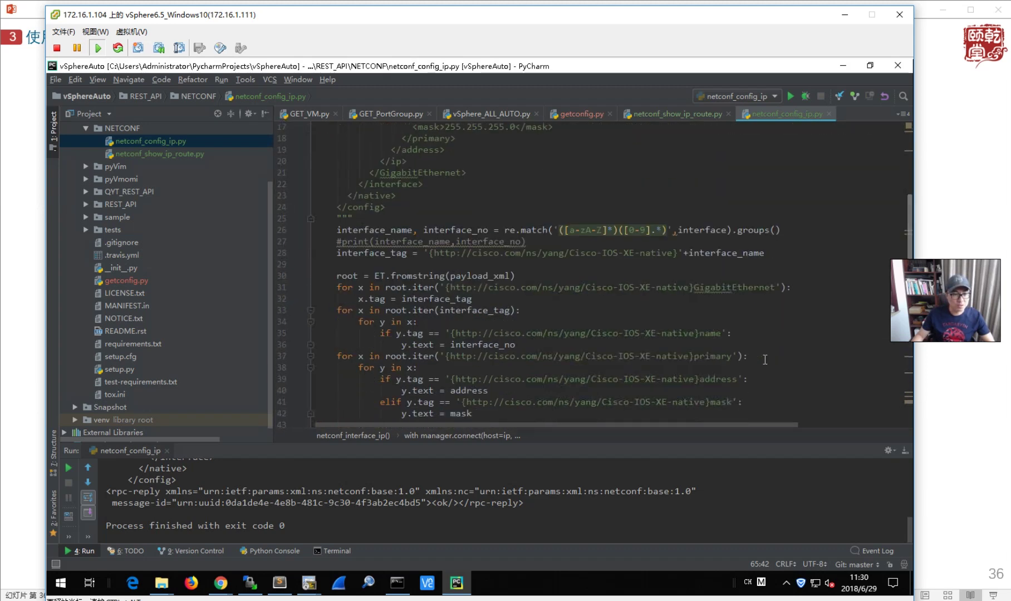
pyautogui.scroll(1, 469, 250)
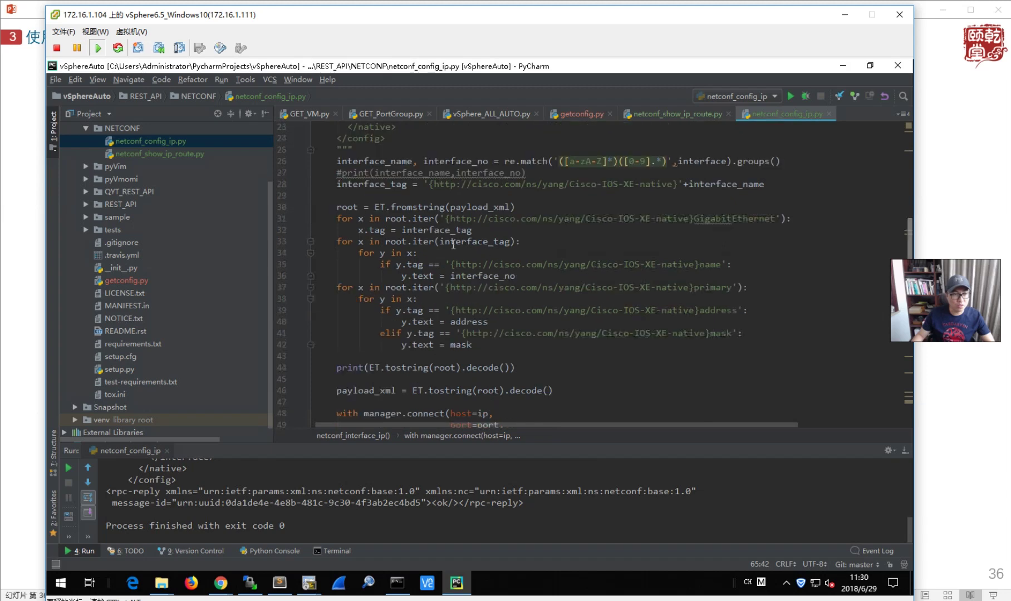
pyautogui.moveTo(338, 207); pyautogui.dragTo(557, 352)
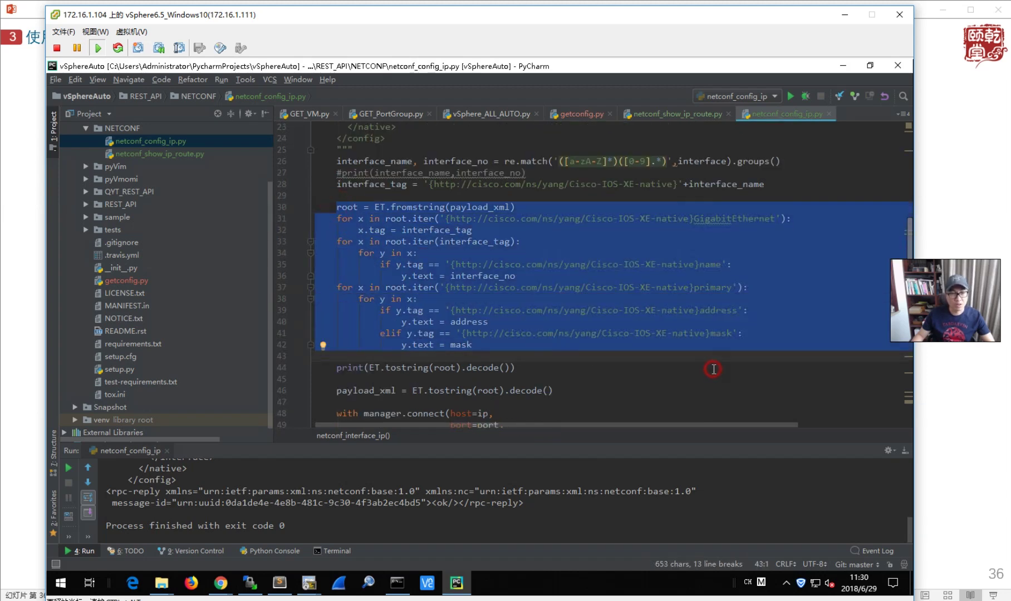
pyautogui.click(714, 369)
# - Scroll through the rest of the script, highlighting ncclient on line 4
pyautogui.scroll(7, 694, 353)
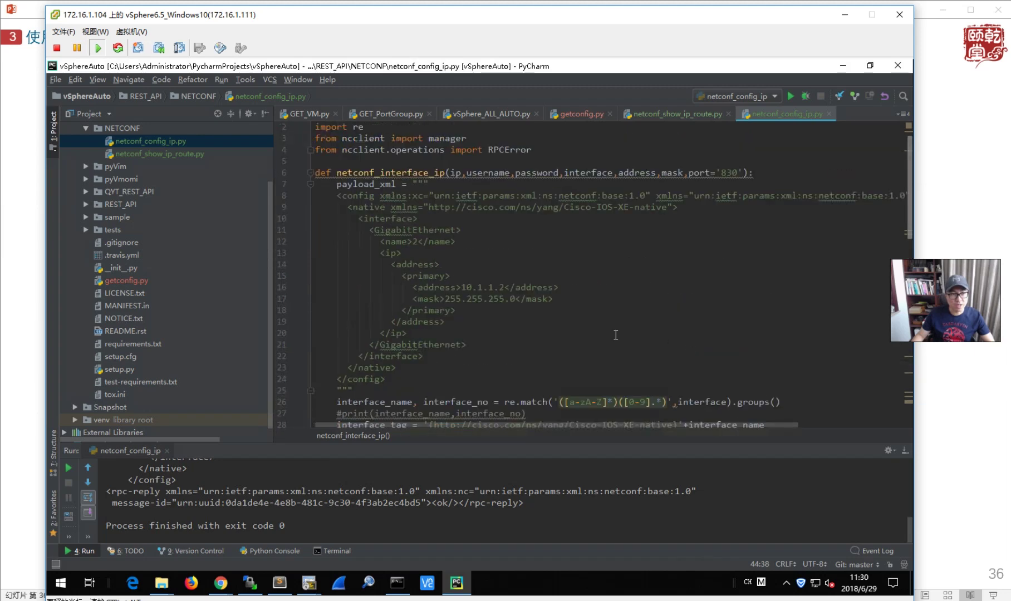
pyautogui.scroll(-4, 615, 335)
pyautogui.scroll(-3, 616, 335)
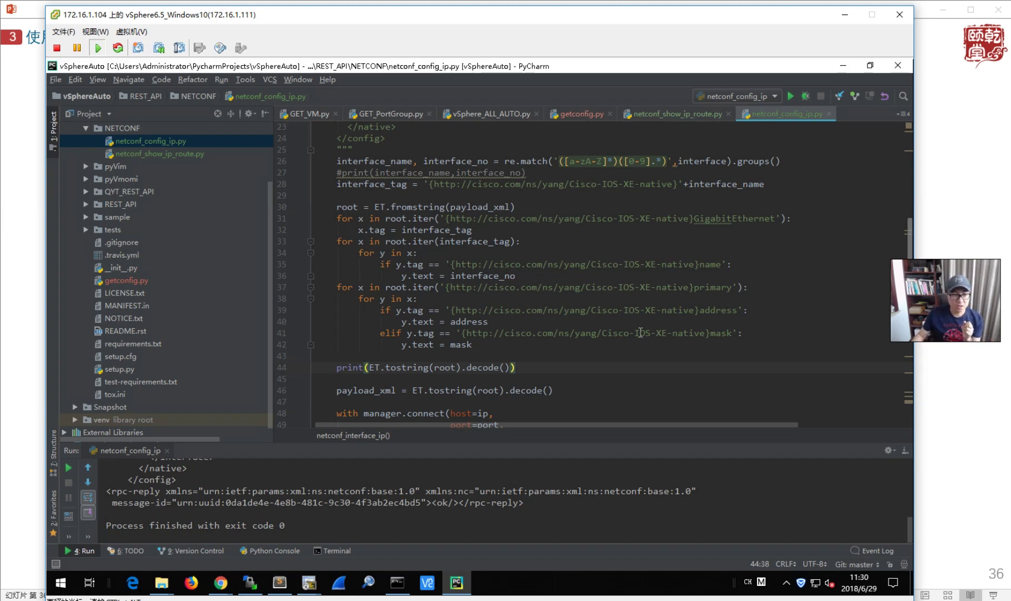
pyautogui.scroll(-9, 622, 336)
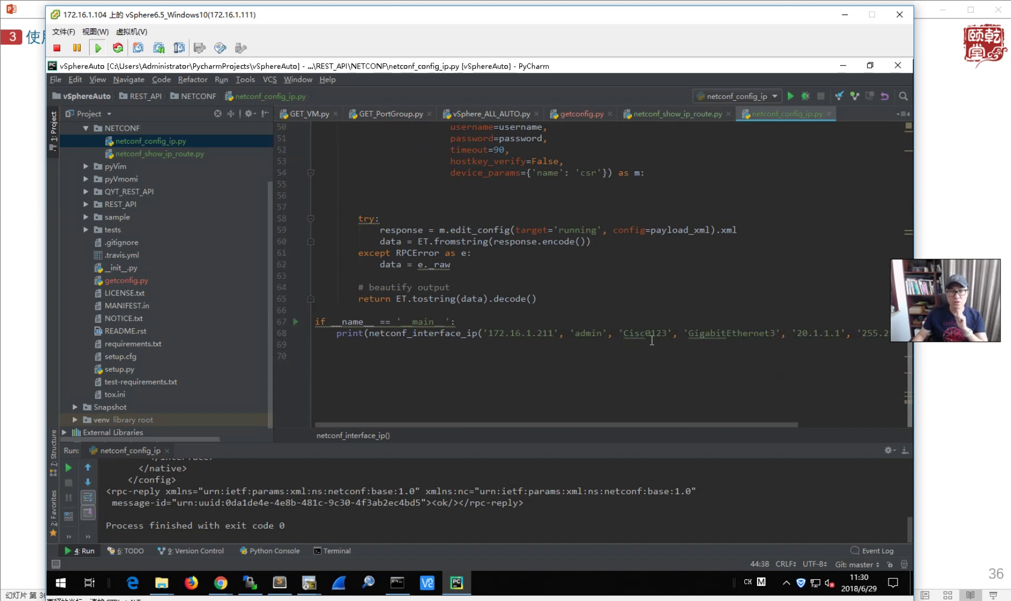
pyautogui.scroll(11, 651, 341)
pyautogui.scroll(5, 652, 341)
pyautogui.moveTo(343, 162); pyautogui.dragTo(385, 159)
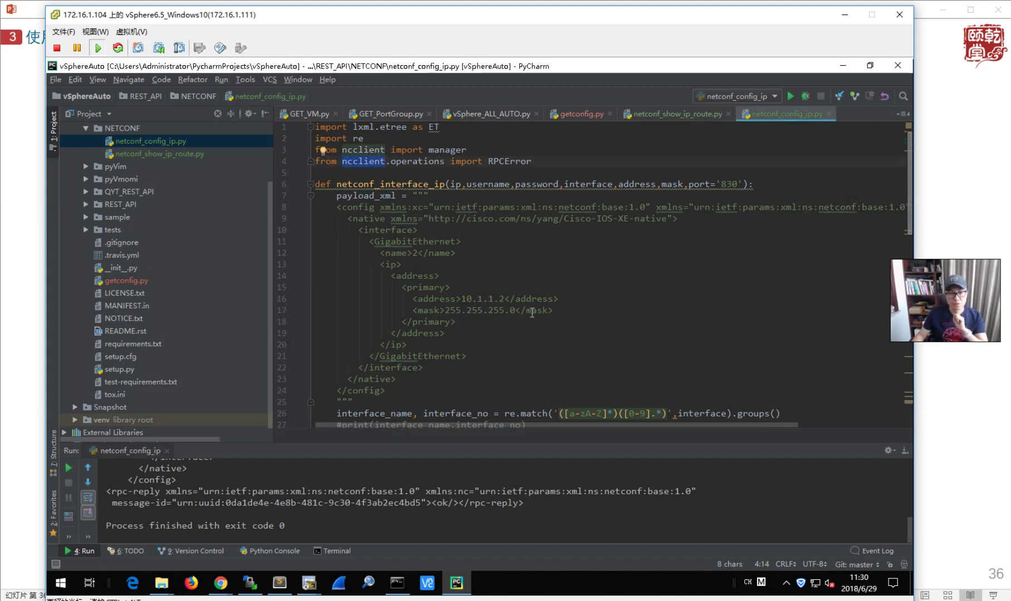
pyautogui.scroll(-4, 532, 313)
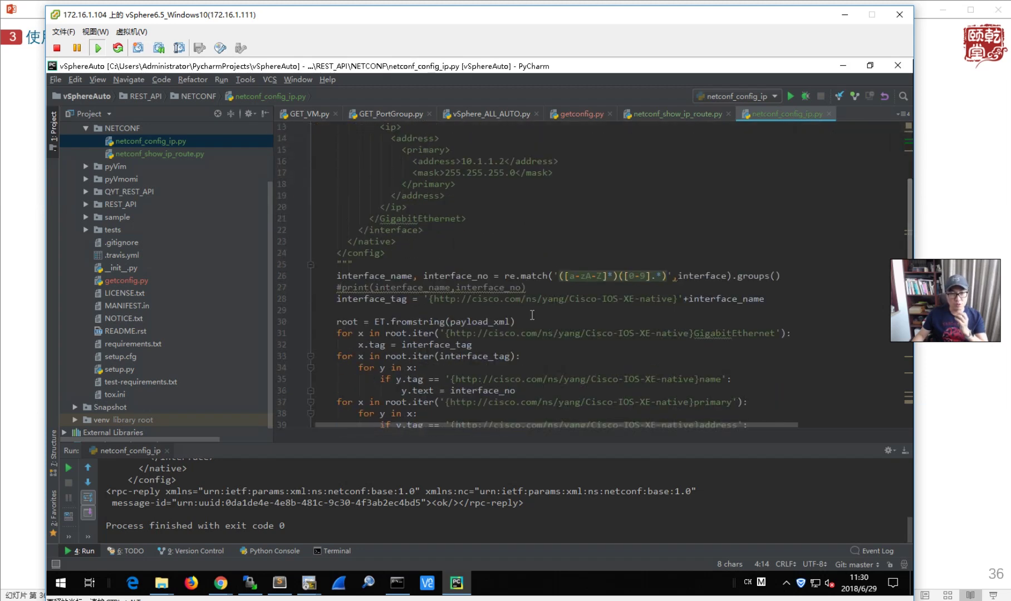
pyautogui.scroll(-3, 532, 316)
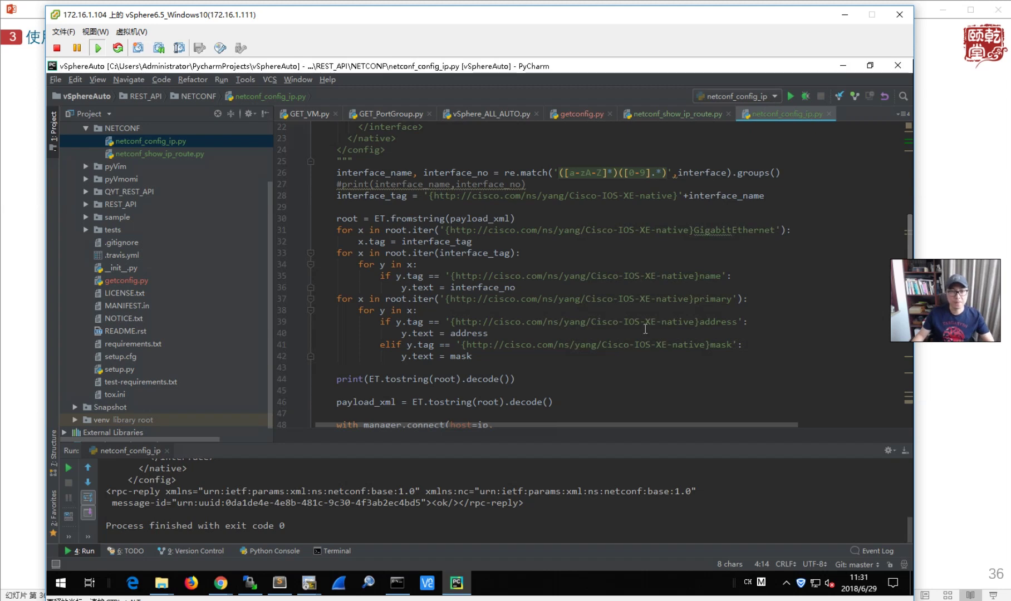
pyautogui.scroll(-4, 644, 340)
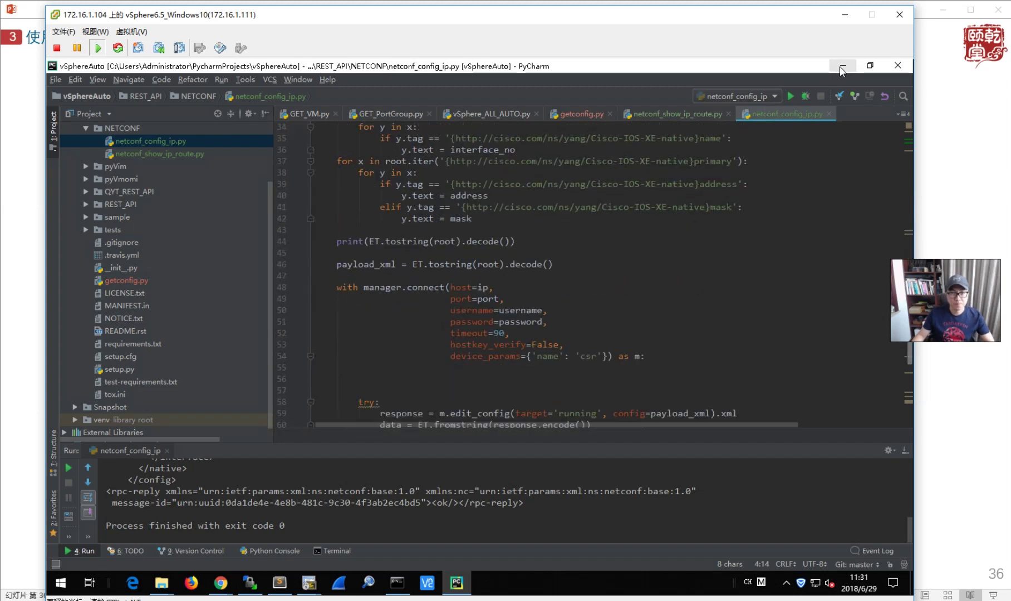
# - Minimize PyCharm and Sublime Text and bring the Yang Explorer Chrome window to the front
pyautogui.click(842, 66)
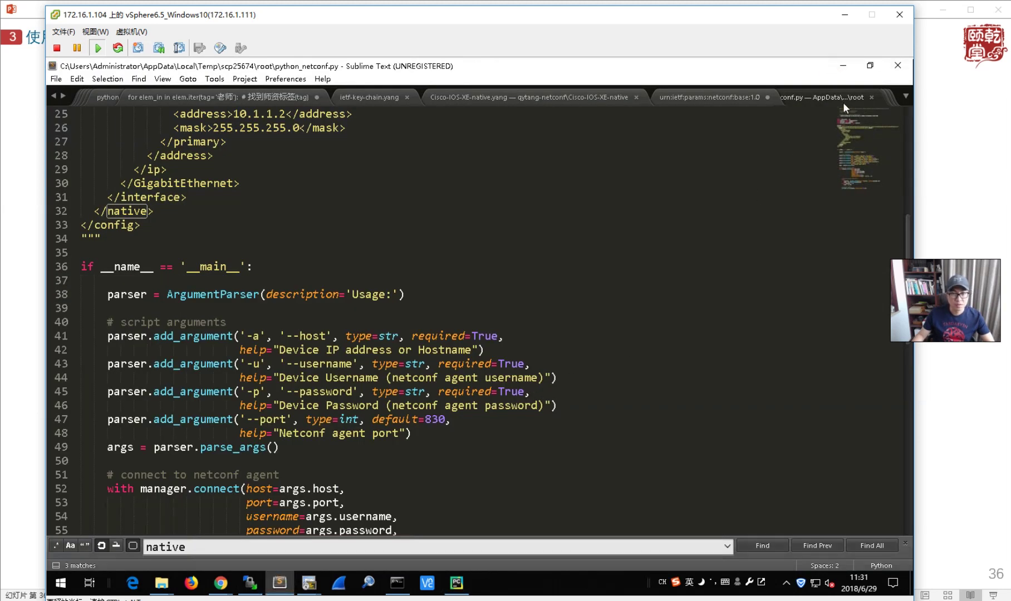
pyautogui.click(843, 66)
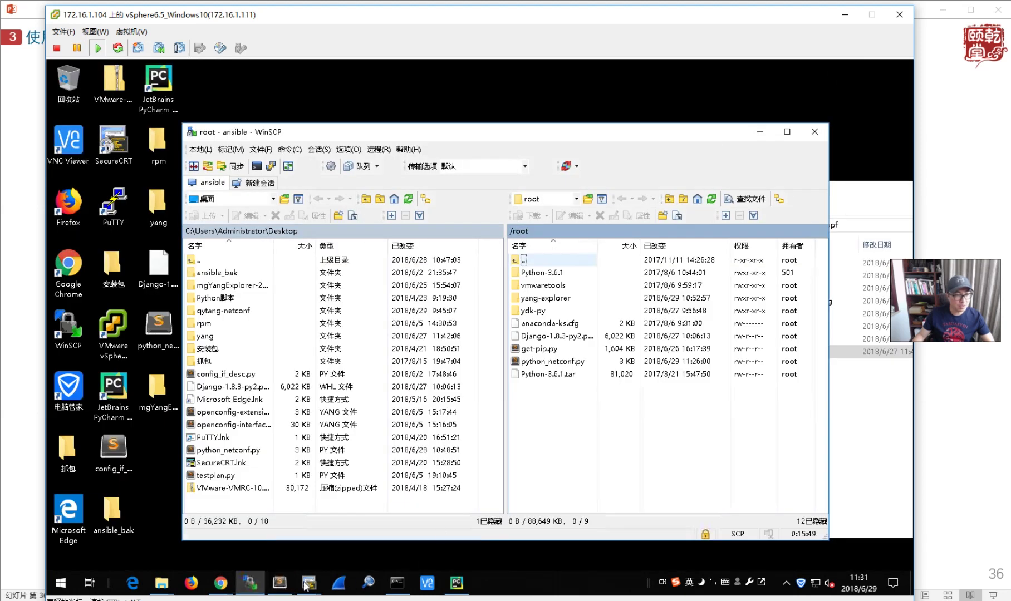
pyautogui.click(223, 586)
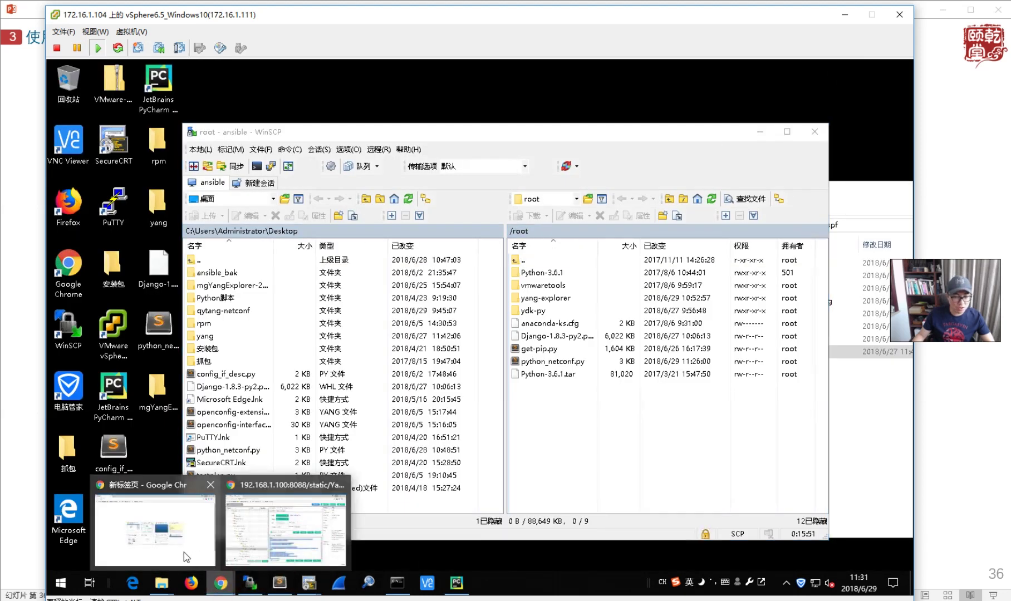
pyautogui.click(228, 541)
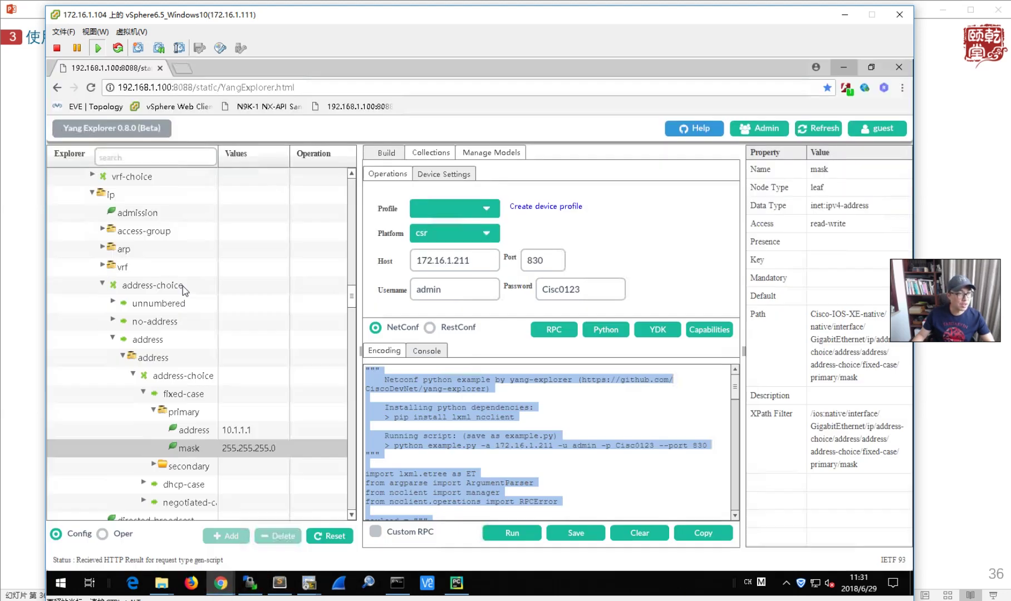
# - Collapse Cisco-IOS-XE-native and expand ietf-interfaces > interfaces > interface to show its leaves
pyautogui.scroll(-10, 192, 429)
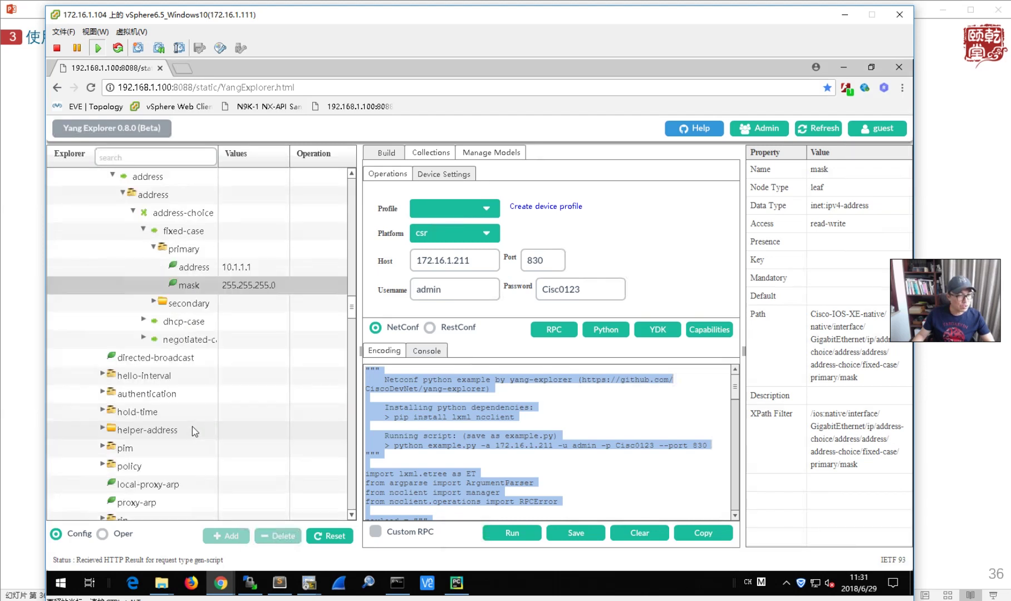
pyautogui.scroll(15, 192, 434)
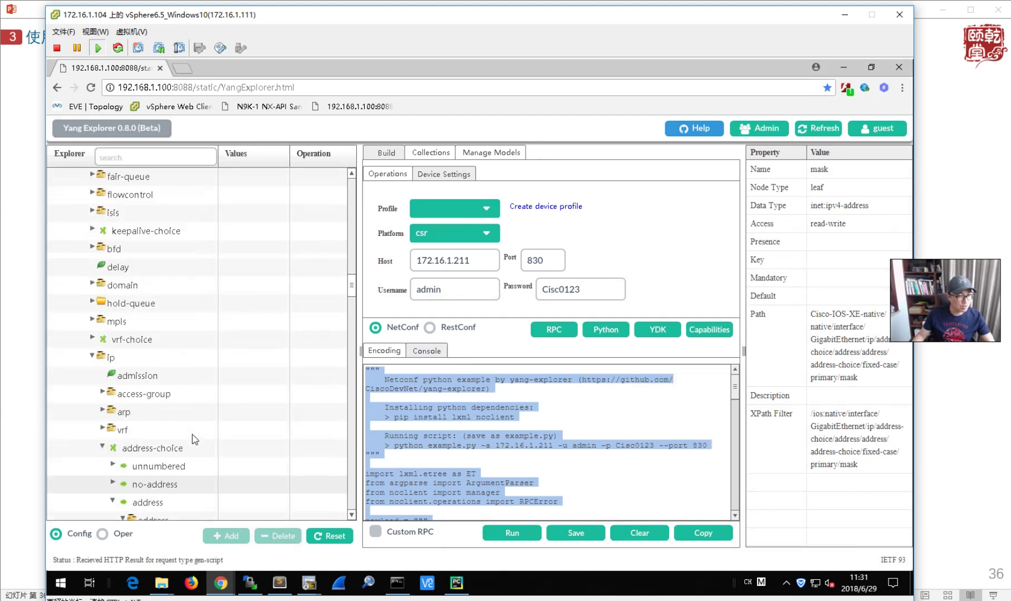
pyautogui.scroll(2, 189, 424)
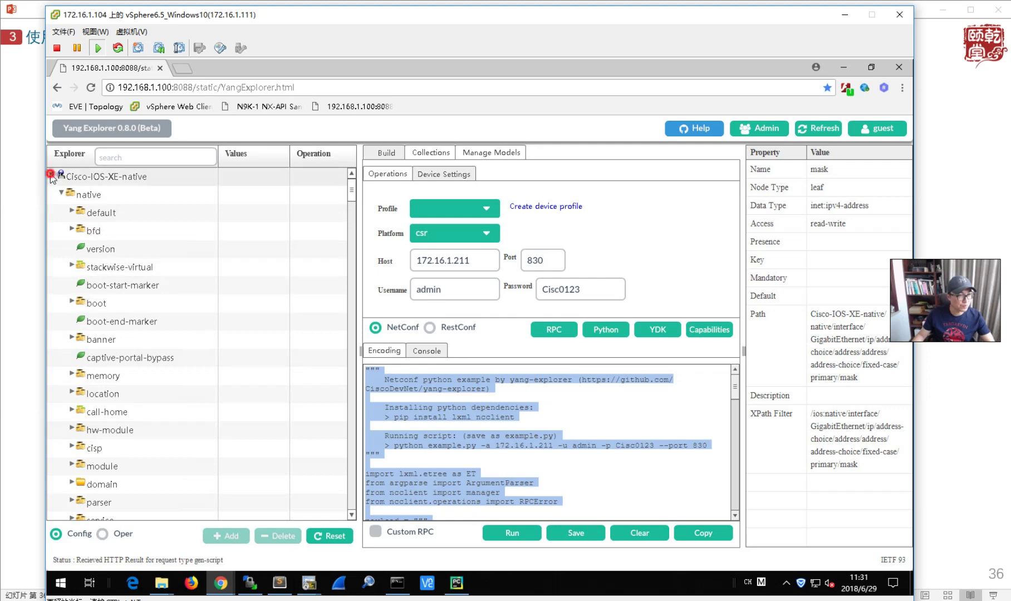
pyautogui.click(51, 174)
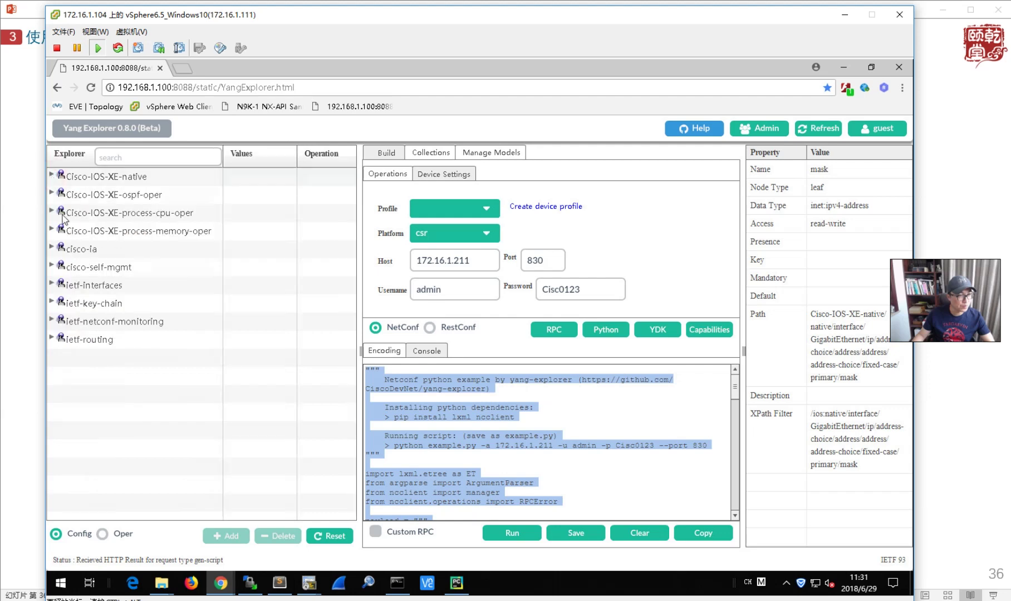
pyautogui.click(52, 283)
pyautogui.click(61, 303)
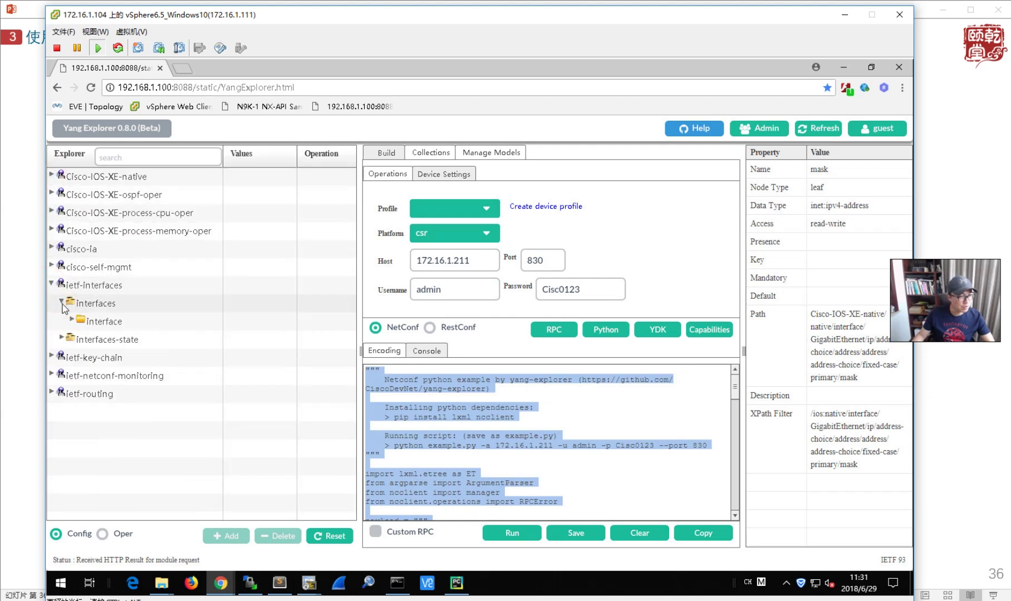
pyautogui.click(71, 321)
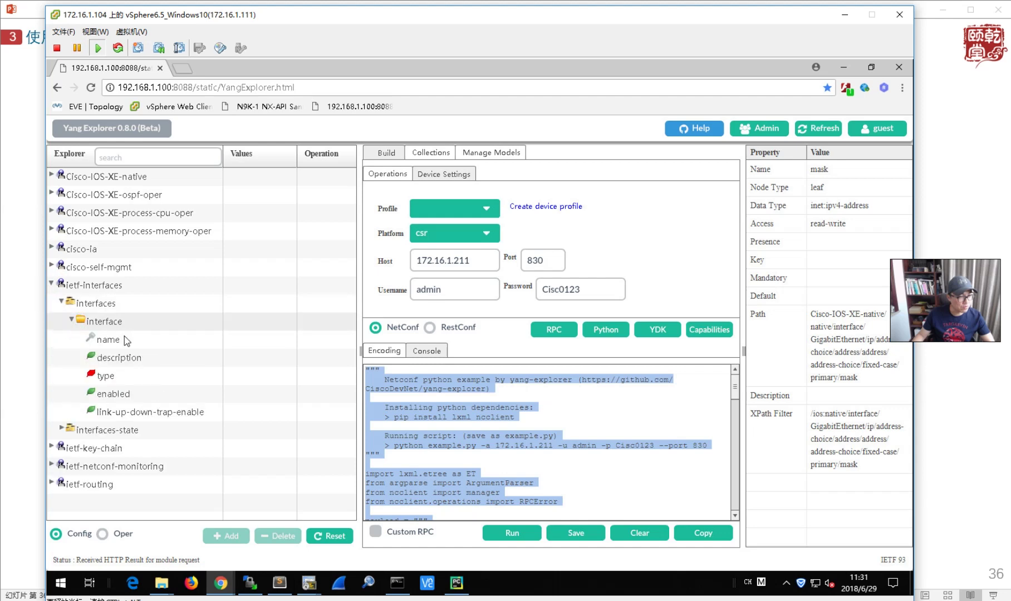
# - Try editing the interface values, switch to operational data mode, and reset the builder
pyautogui.click(279, 322)
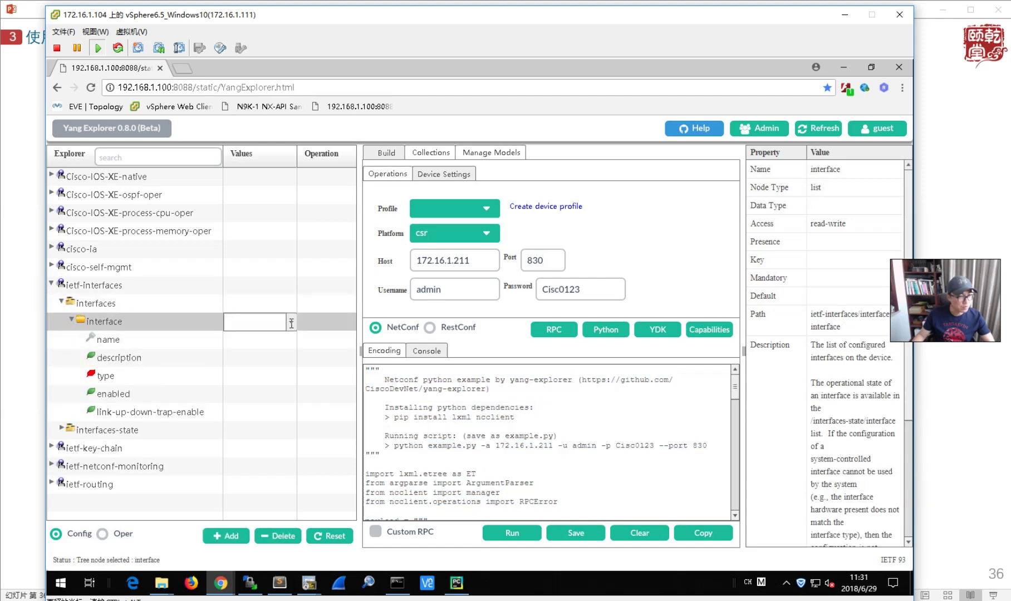
pyautogui.click(291, 323)
pyautogui.click(292, 305)
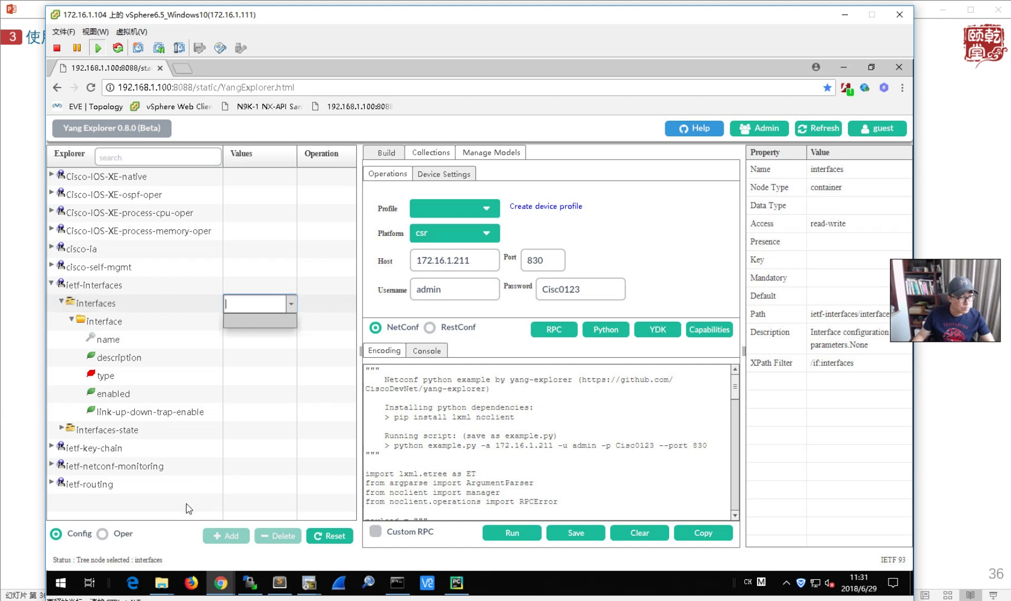
pyautogui.click(102, 535)
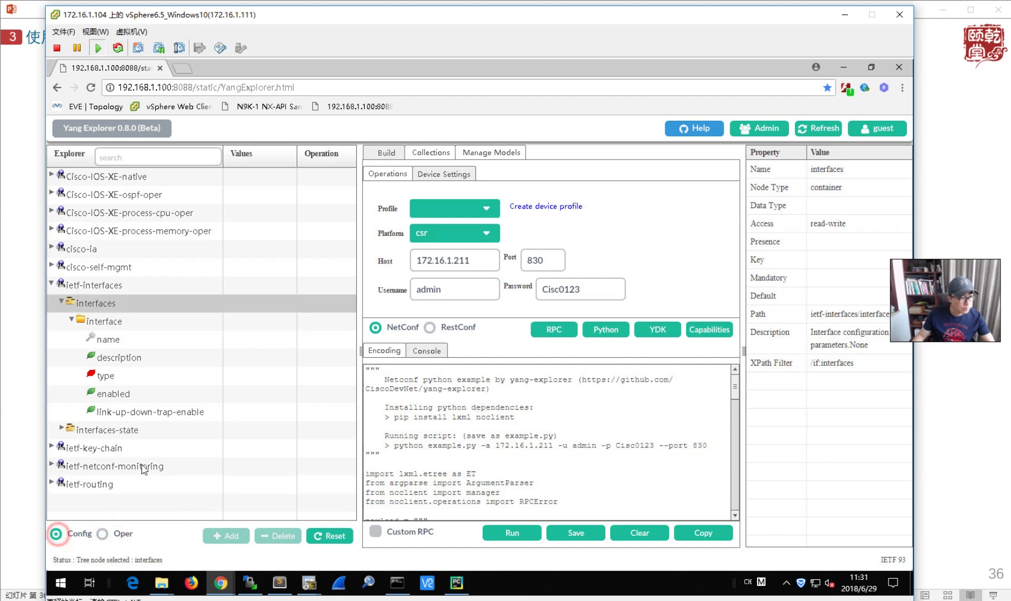
pyautogui.click(330, 537)
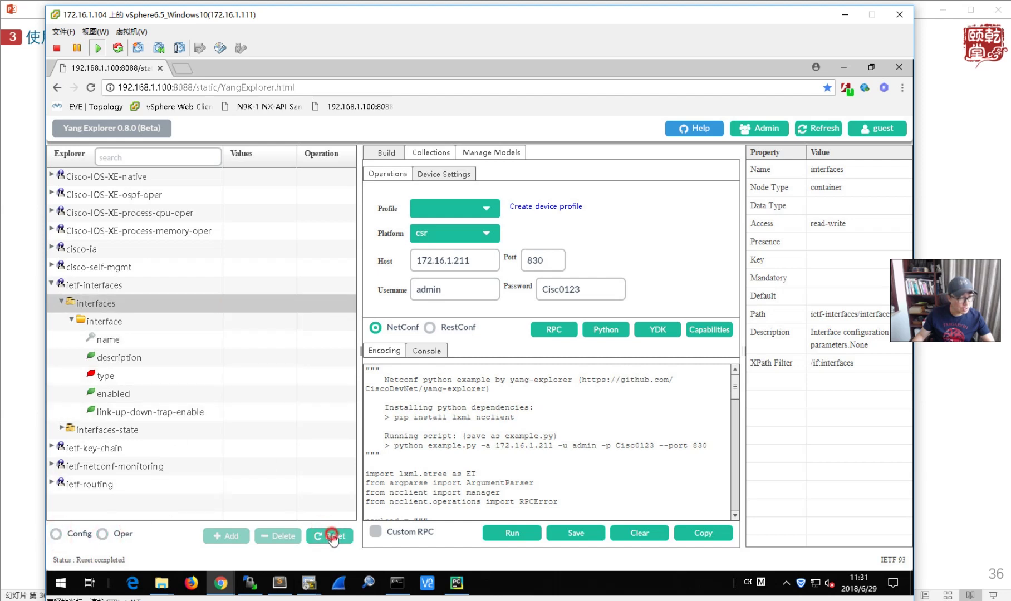
# - Set the interfaces container's value to get and run the get RPC against the router
pyautogui.click(289, 305)
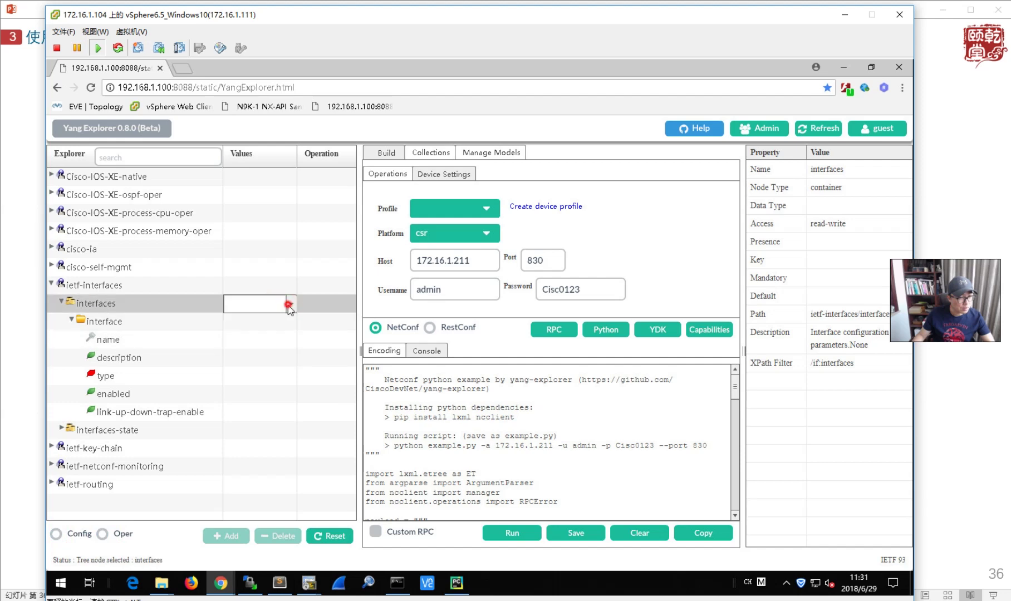
pyautogui.click(289, 304)
pyautogui.click(245, 334)
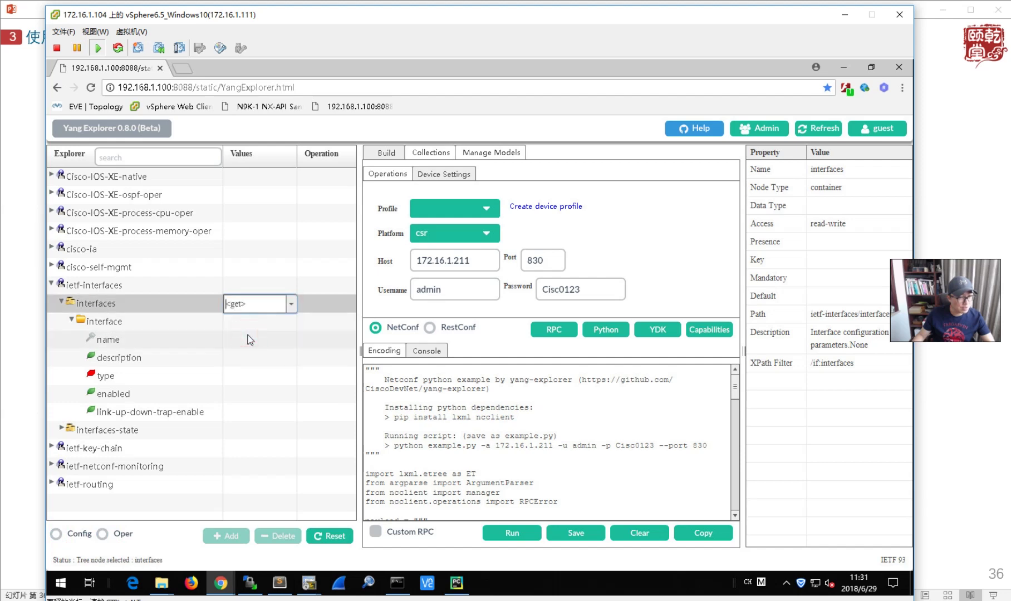
pyautogui.click(554, 329)
pyautogui.click(554, 328)
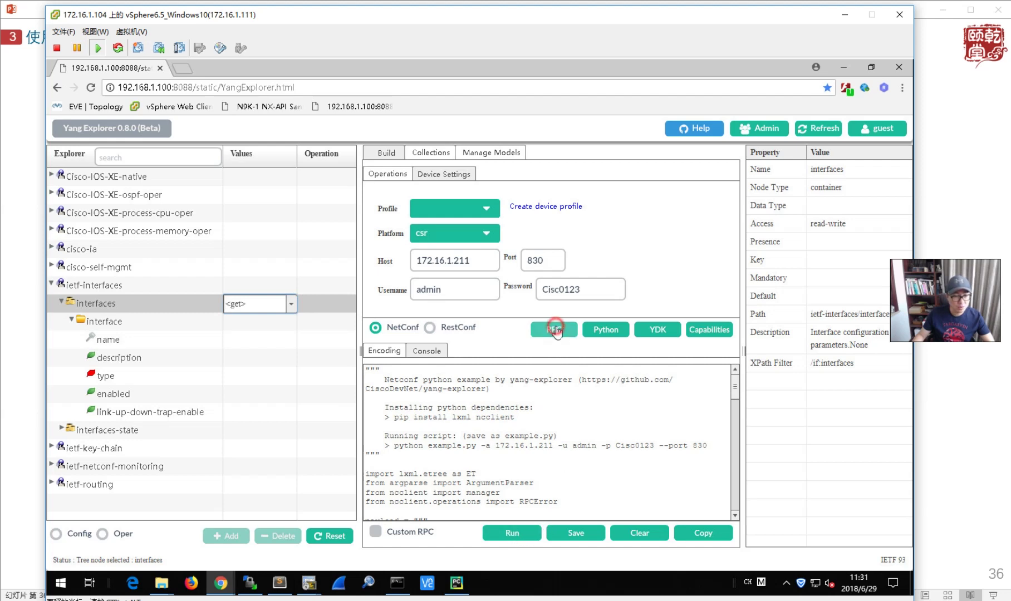
pyautogui.click(516, 537)
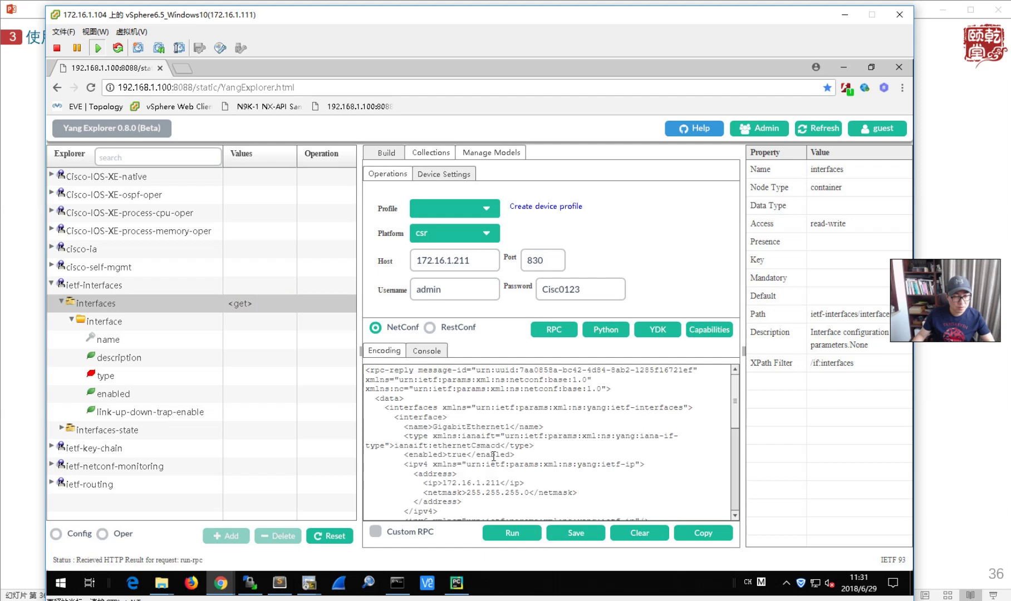
# - Review the reply's GigabitEthernet addresses, reset the builder, and select the name GigabitEthernet3
pyautogui.scroll(-4, 548, 462)
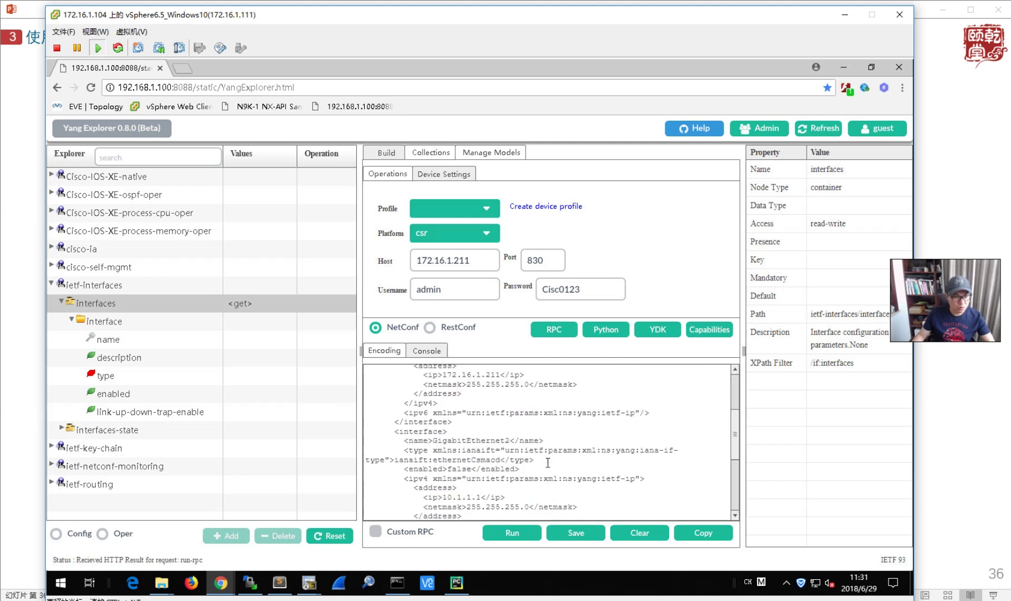
pyautogui.scroll(-2, 548, 462)
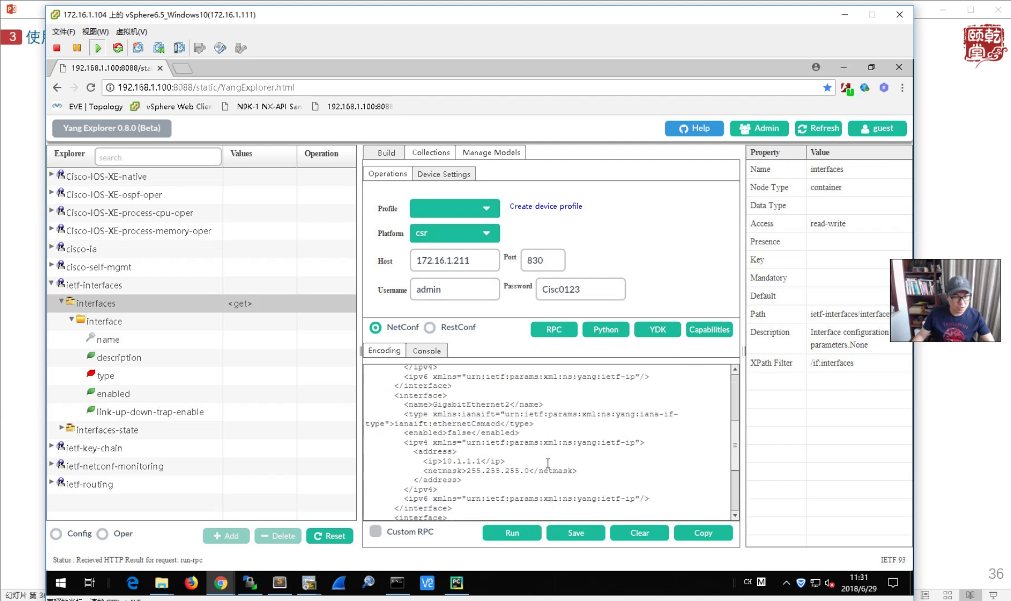
pyautogui.scroll(2, 548, 463)
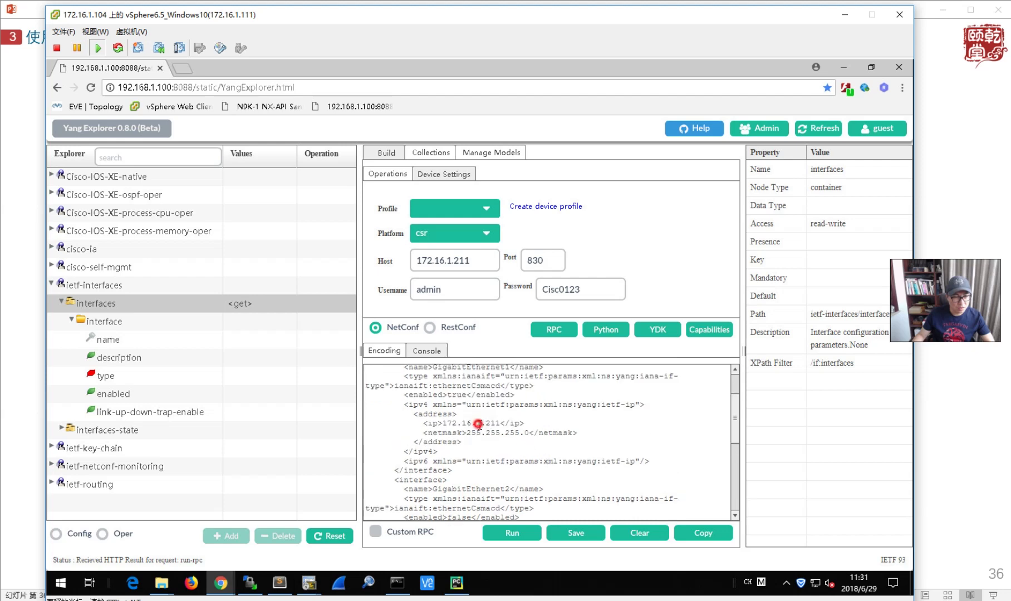
pyautogui.scroll(-3, 509, 447)
pyautogui.doubleClick(460, 471)
pyautogui.scroll(-3, 504, 486)
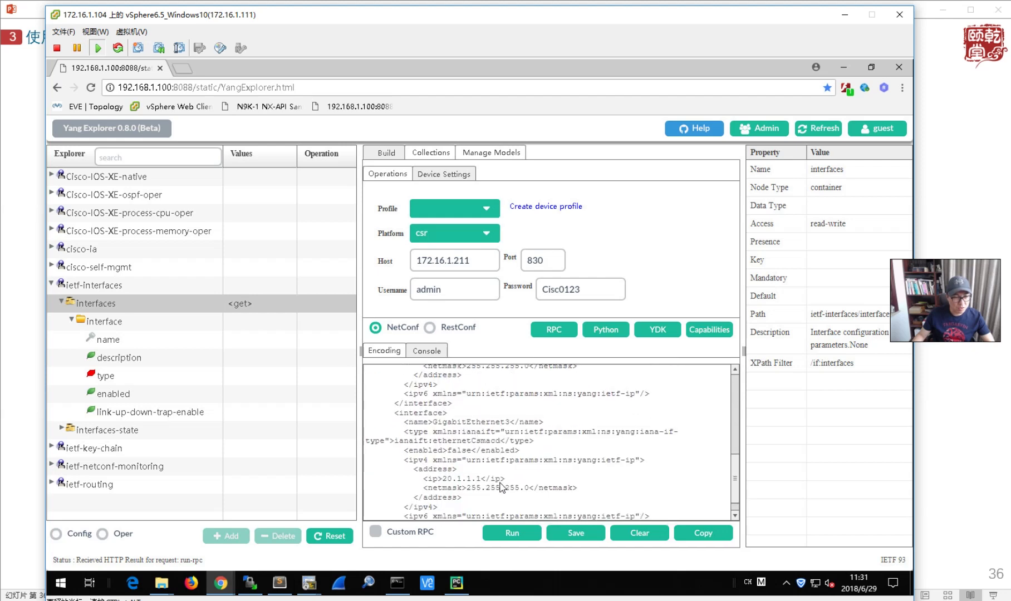
pyautogui.scroll(-1, 501, 488)
pyautogui.moveTo(452, 450); pyautogui.dragTo(489, 463)
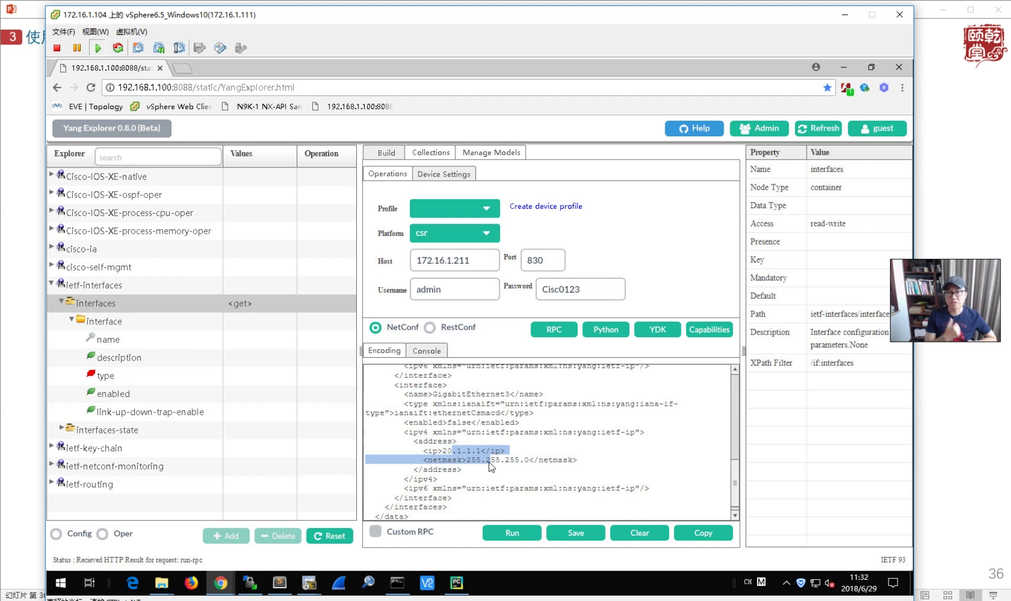
pyautogui.click(330, 536)
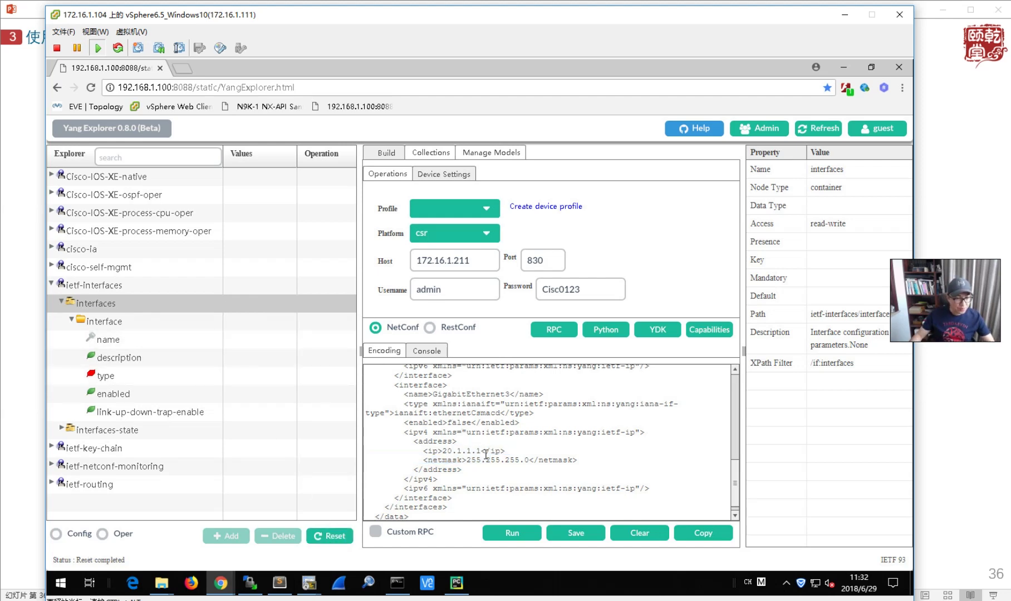
pyautogui.moveTo(435, 396); pyautogui.dragTo(505, 394)
# - Copy GigabitEthernet3 from the reply and set the interface name value to GigabitEthernet2
pyautogui.rightClick(503, 393)
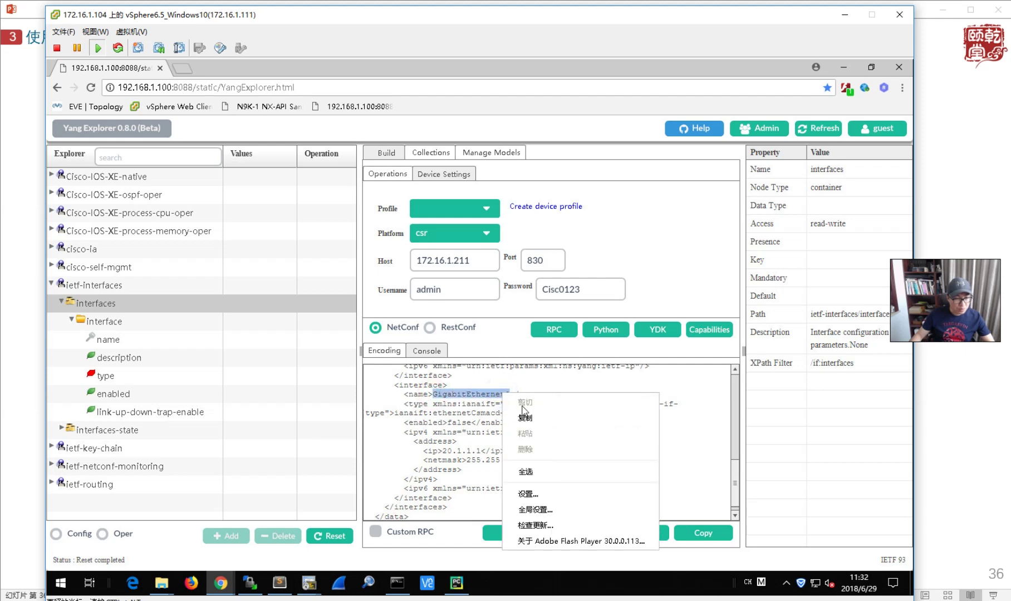
pyautogui.click(527, 419)
pyautogui.click(244, 342)
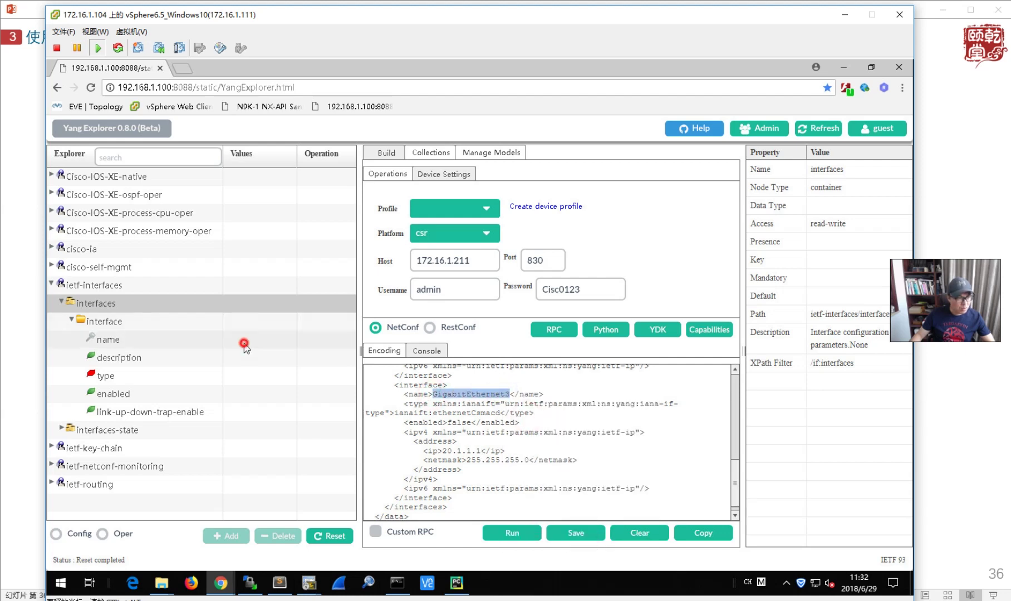
pyautogui.click(244, 343)
pyautogui.hotkey('ctrl', 'v')
pyautogui.press('BackSpace')
pyautogui.write('2')
pyautogui.click(250, 398)
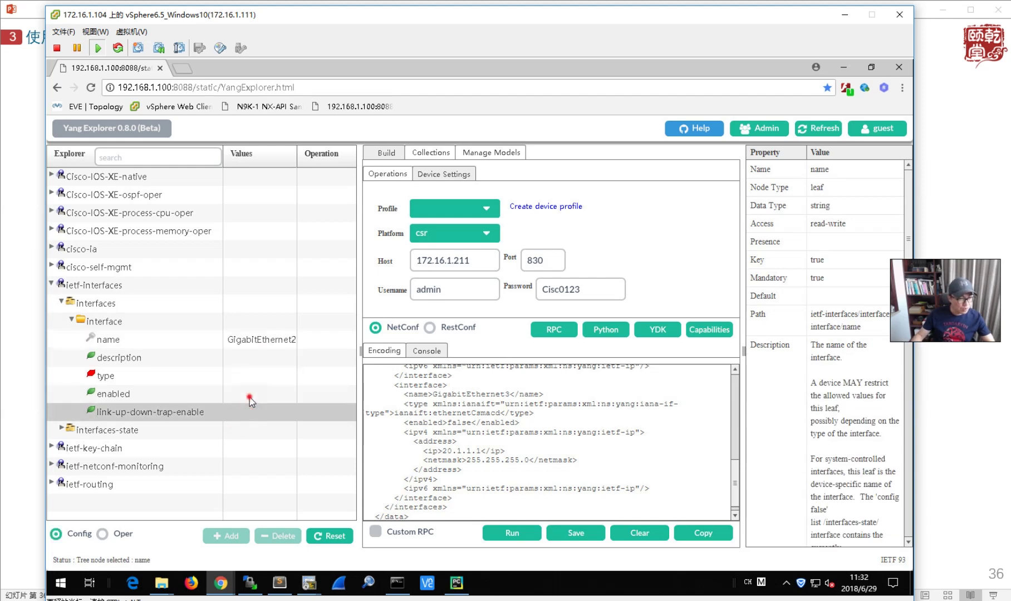
# - Set enabled to true, then generate and run the edit-config RPC
pyautogui.click(287, 395)
pyautogui.click(291, 394)
pyautogui.click(251, 427)
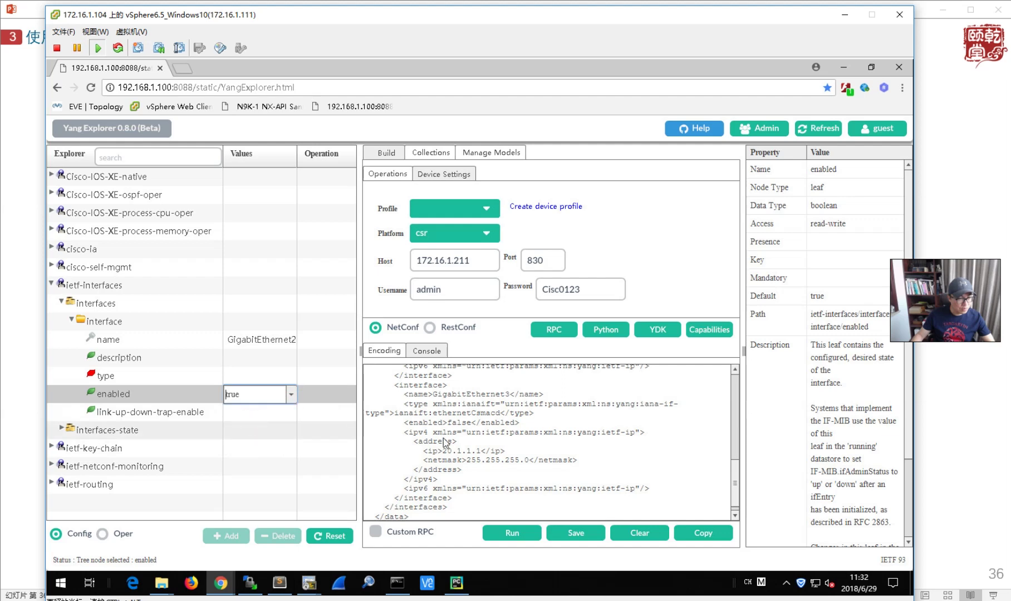
pyautogui.click(554, 328)
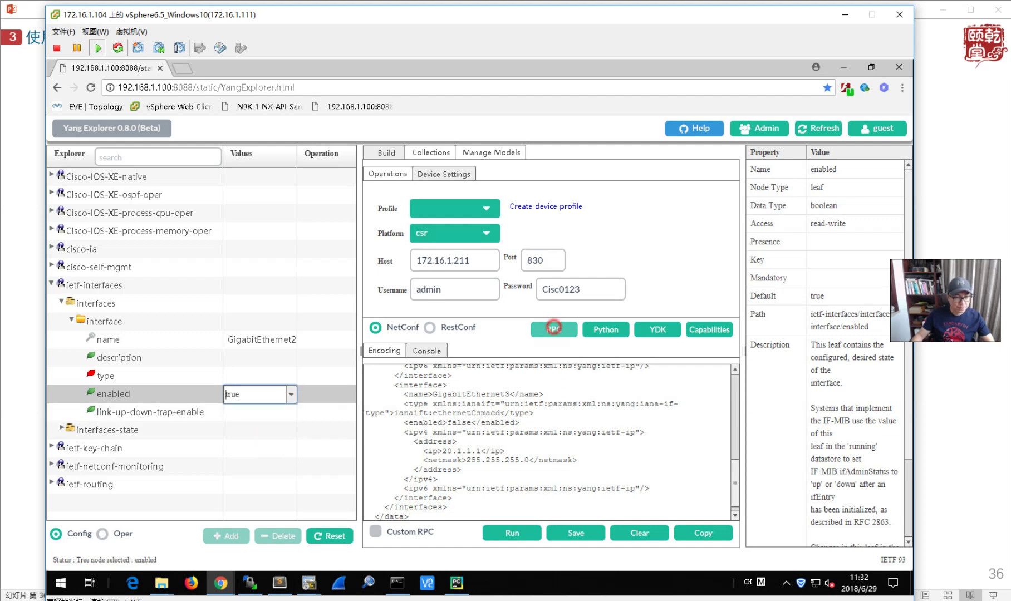
pyautogui.click(511, 534)
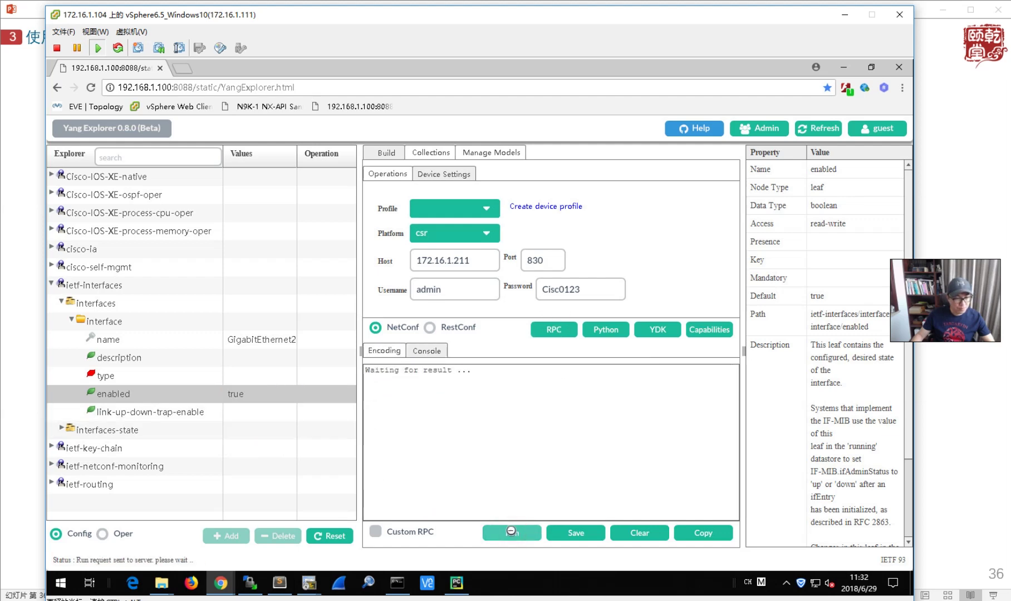
pyautogui.click(309, 583)
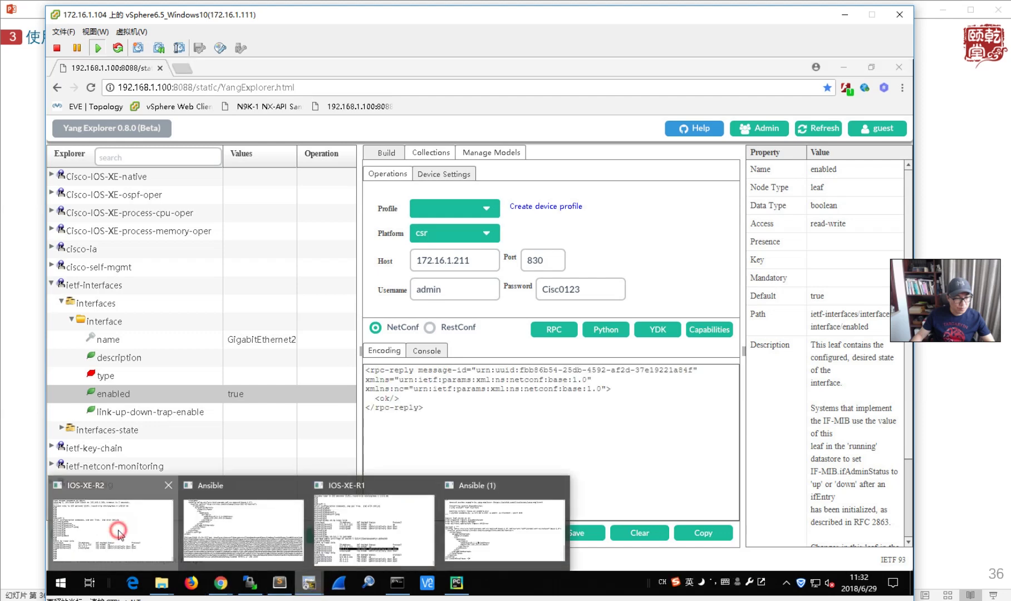
# - On R1, rerun 'sh ip inter brie' until GigabitEthernet2 shows up/up, then minimize SecureCRT
pyautogui.click(120, 536)
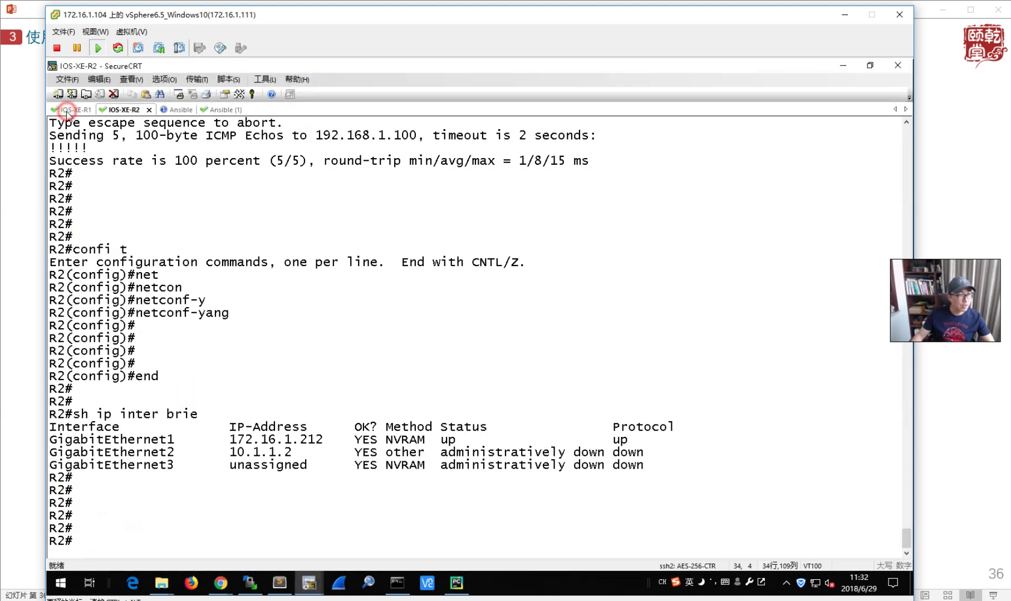
pyautogui.click(69, 110)
pyautogui.press('Up')
pyautogui.press('Return')
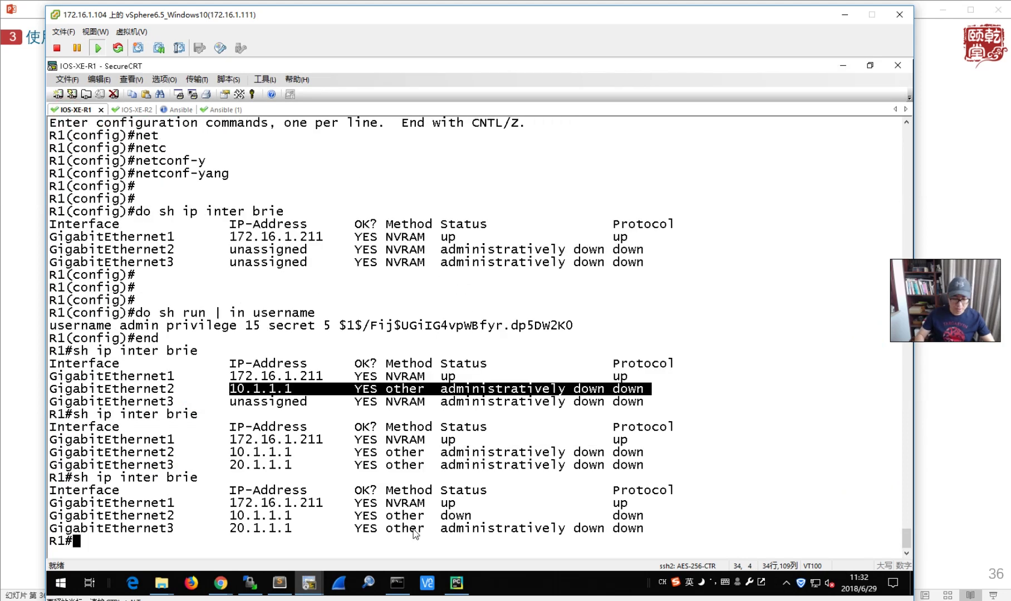
pyautogui.press('Up')
pyautogui.press('Return')
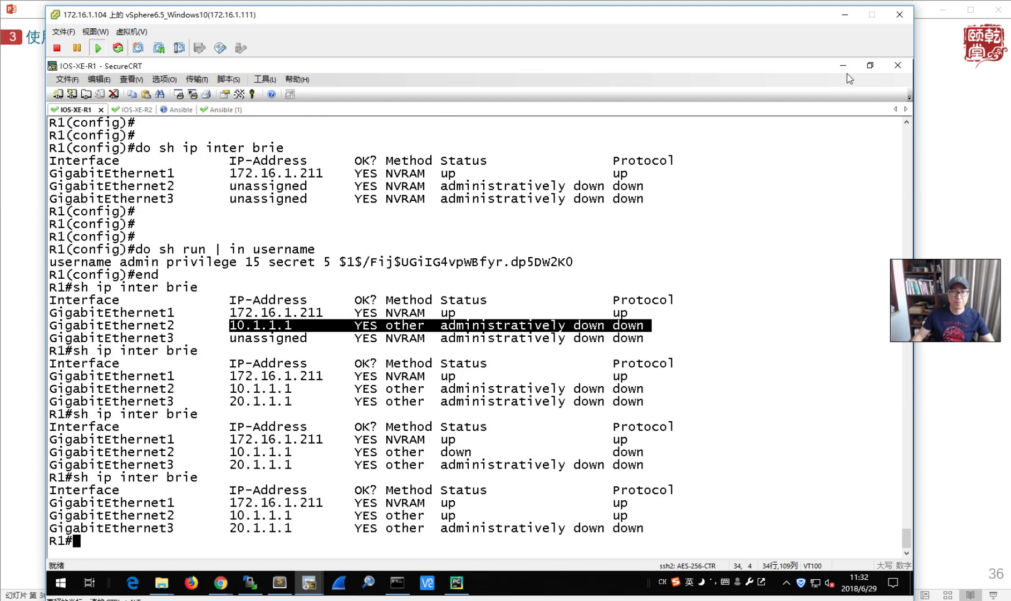
pyautogui.click(843, 66)
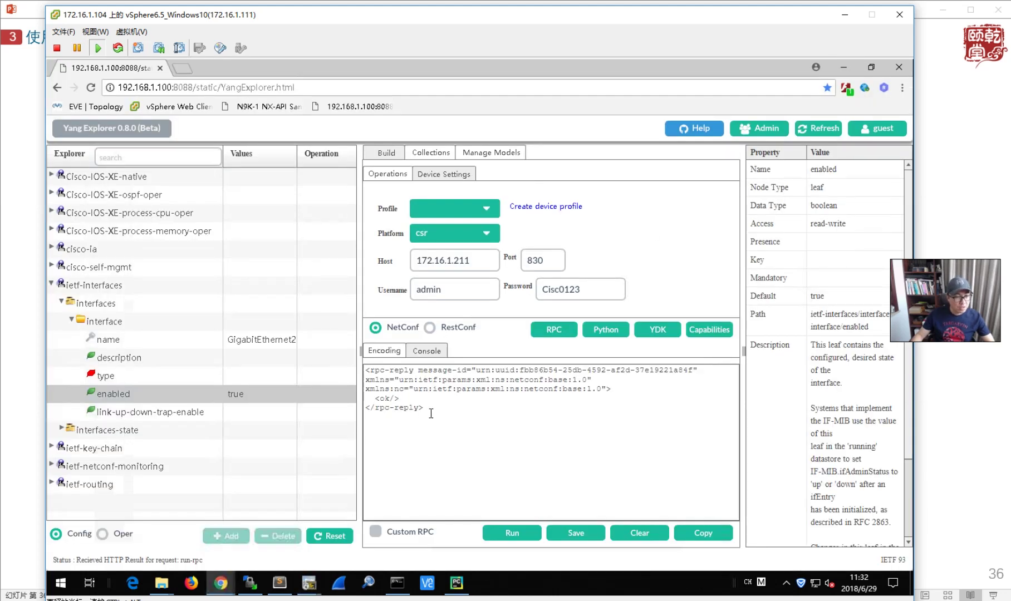
# - Regenerate the edit-config RPC XML, copy all of it, and bring up python_netconf.py in Sublime Text
pyautogui.click(560, 329)
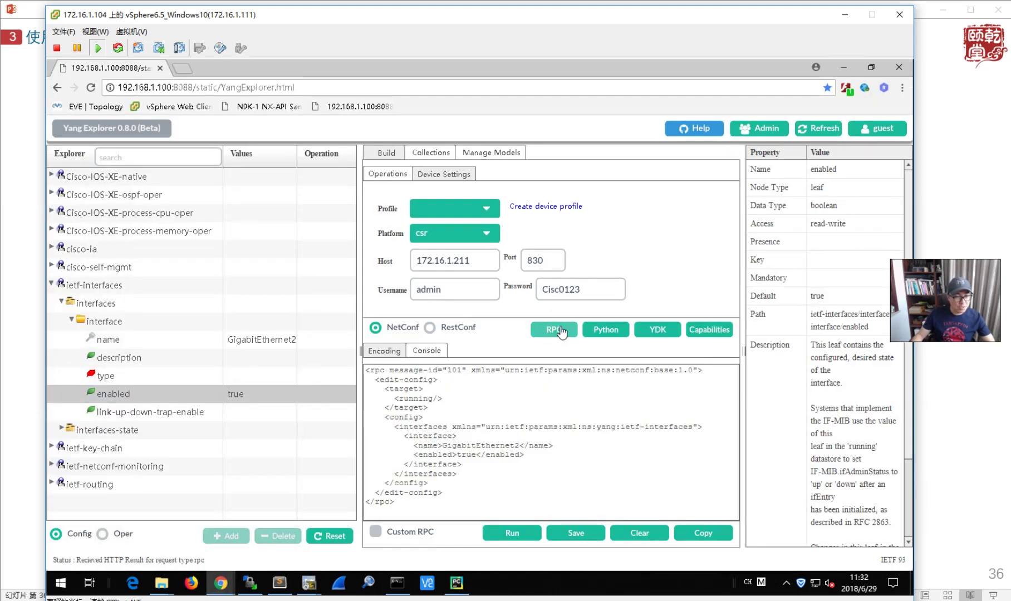
pyautogui.moveTo(398, 504); pyautogui.dragTo(367, 362)
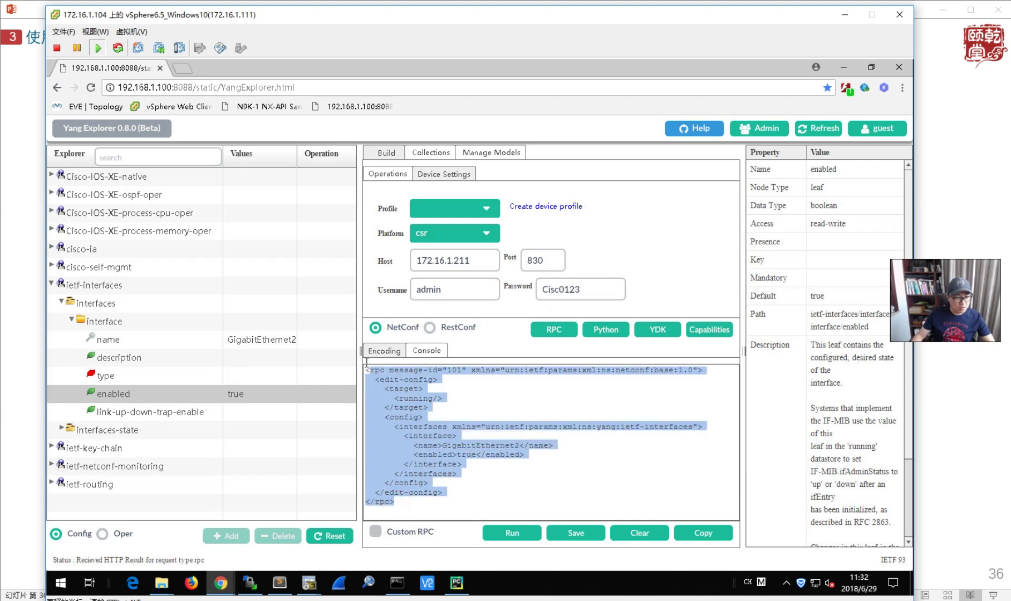
pyautogui.rightClick(380, 390)
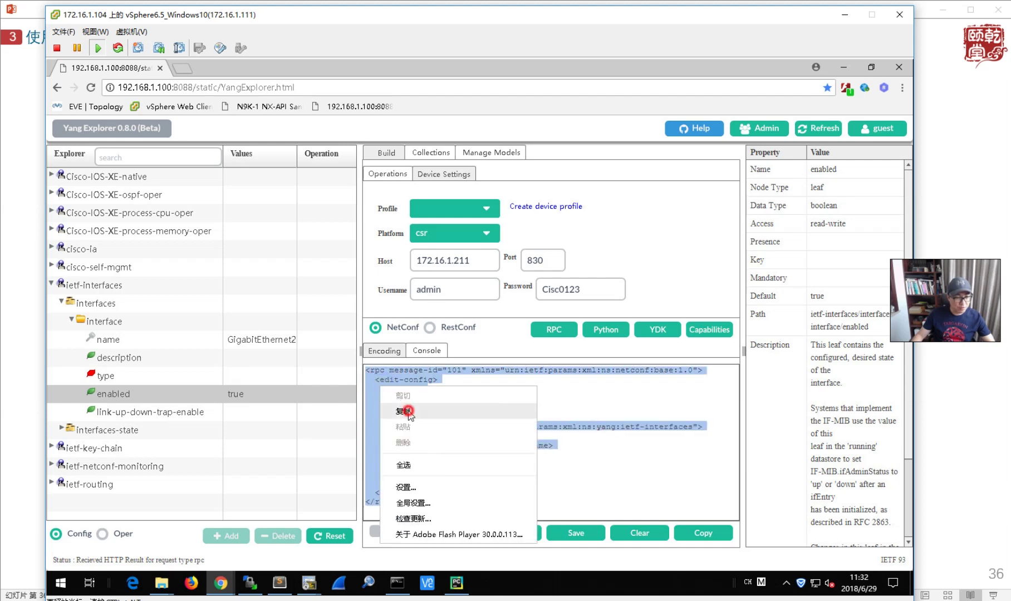
pyautogui.click(409, 413)
pyautogui.click(279, 584)
pyautogui.click(332, 272)
# - Replace python_netconf.py's old XML payload with the copied RPC and save the file
pyautogui.scroll(3, 307, 285)
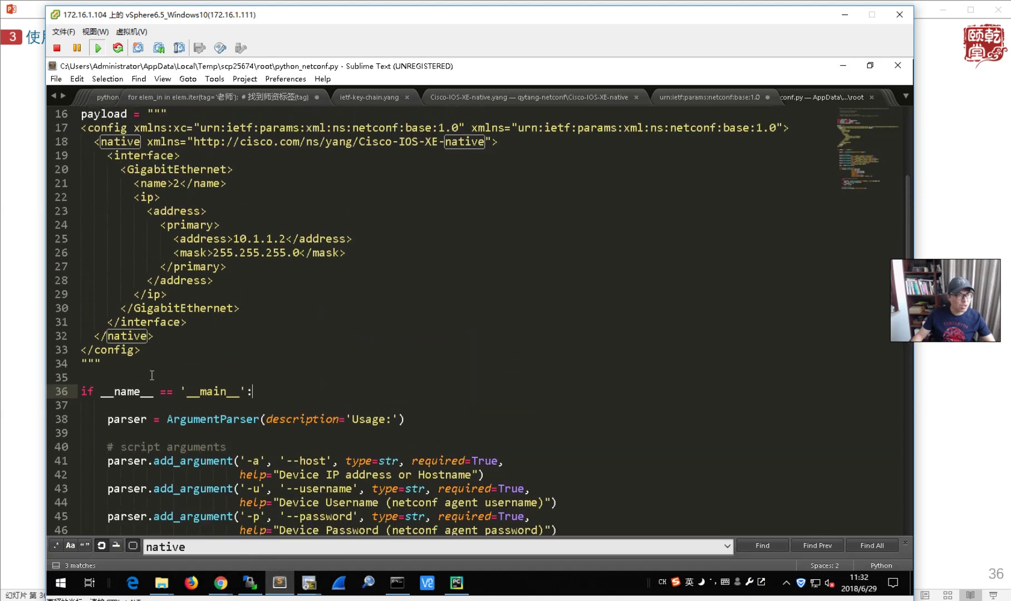
pyautogui.moveTo(112, 362); pyautogui.dragTo(77, 133)
pyautogui.hotkey('ctrl', 'v')
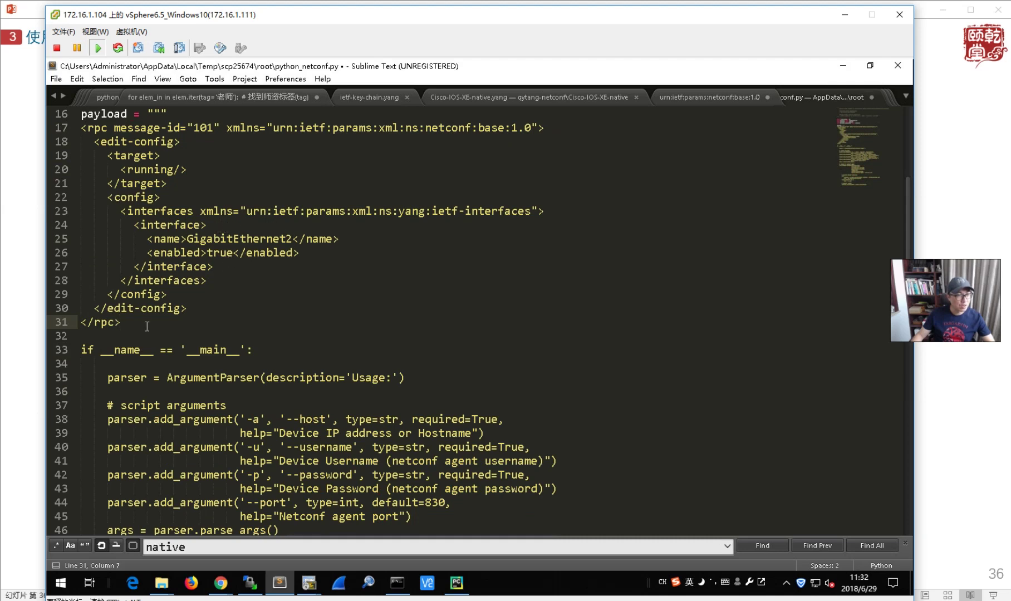
pyautogui.scroll(1, 273, 348)
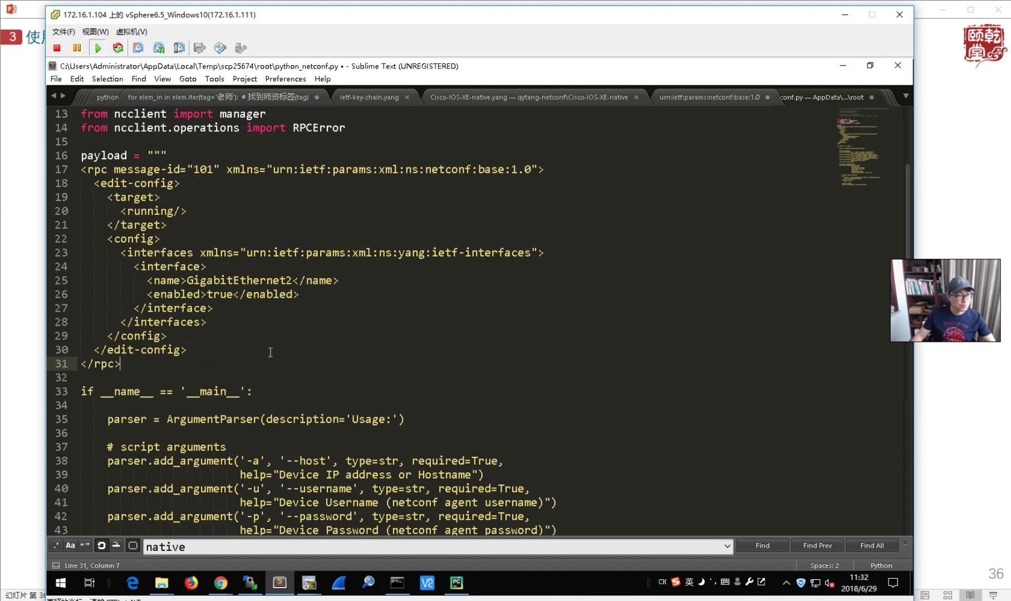
pyautogui.hotkey('ctrl', 'z')
pyautogui.moveTo(148, 390); pyautogui.dragTo(81, 169)
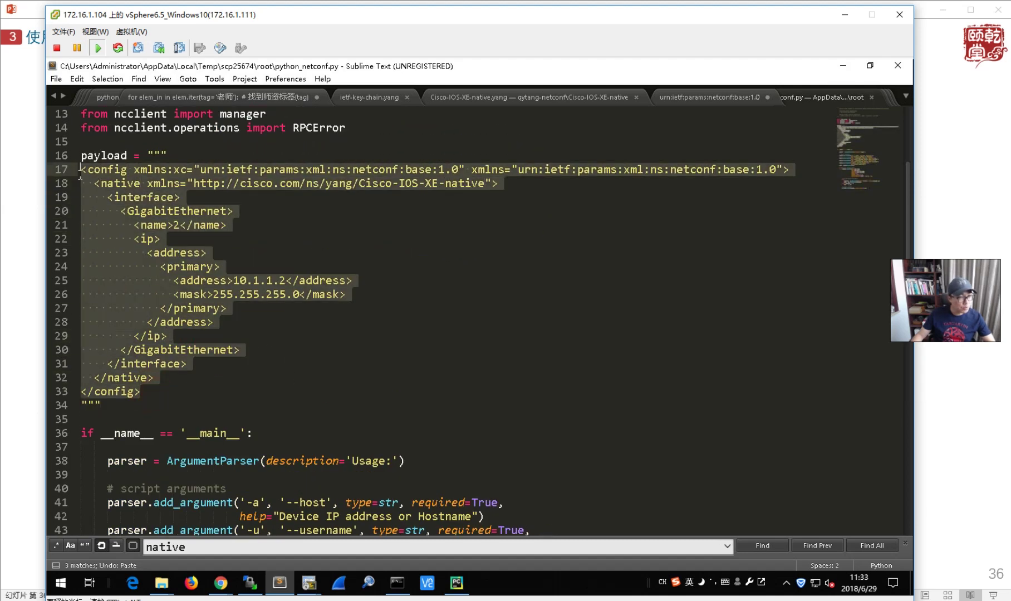
pyautogui.hotkey('ctrl', 'v')
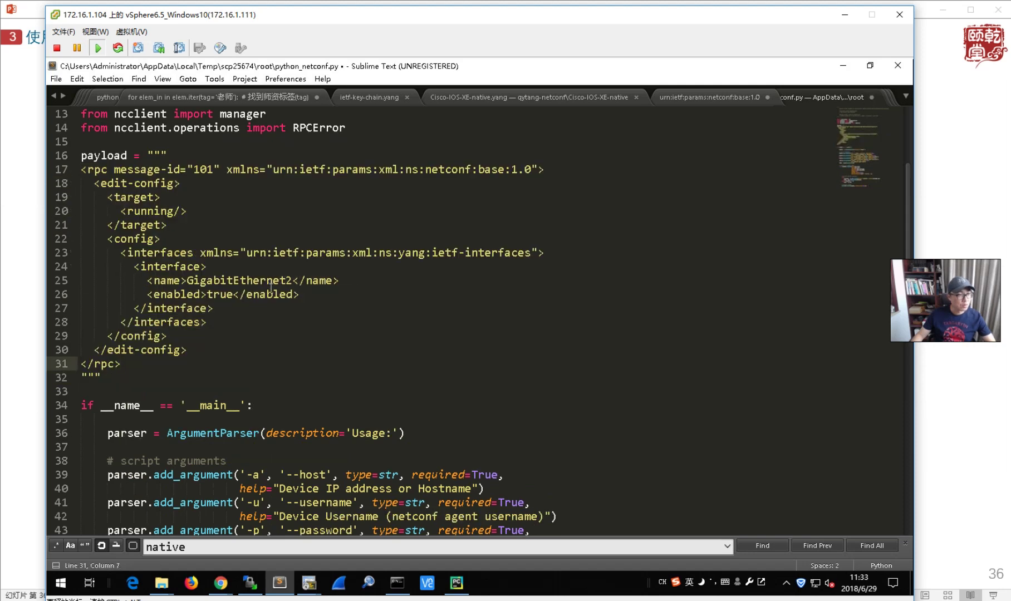
pyautogui.hotkey('ctrl', 's')
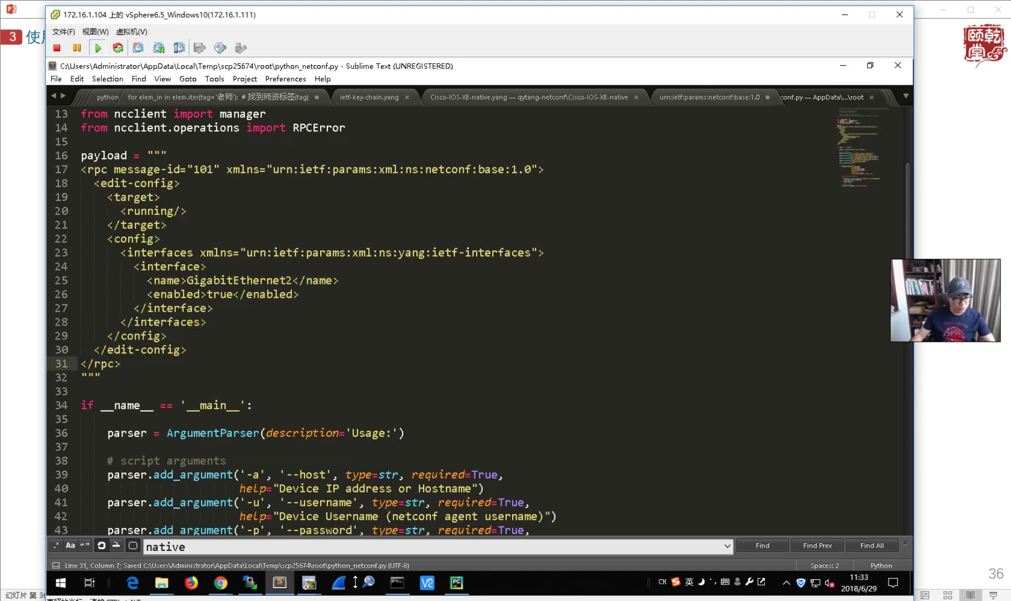
pyautogui.click(309, 583)
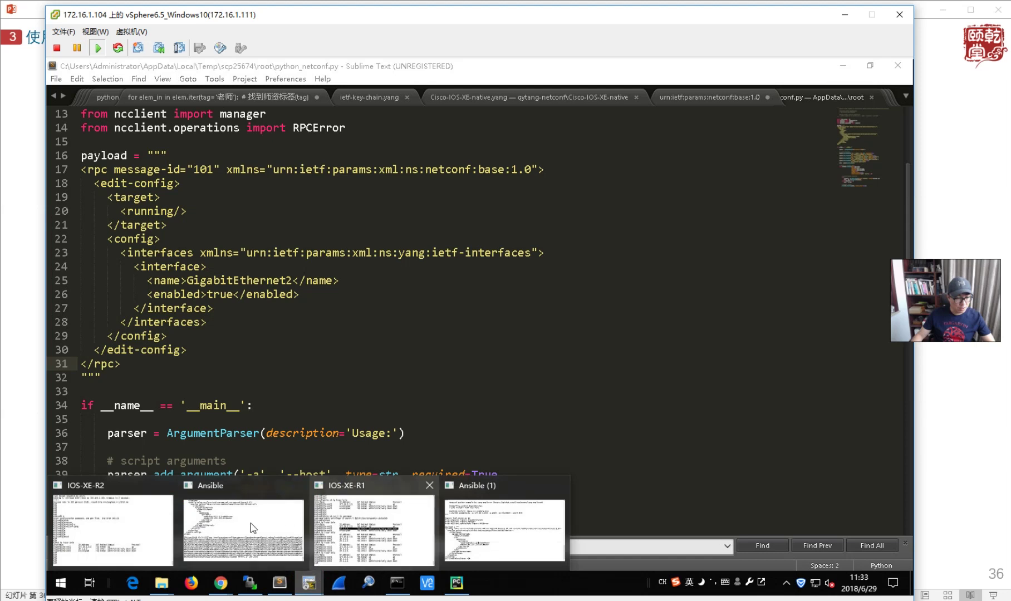
pyautogui.click(270, 531)
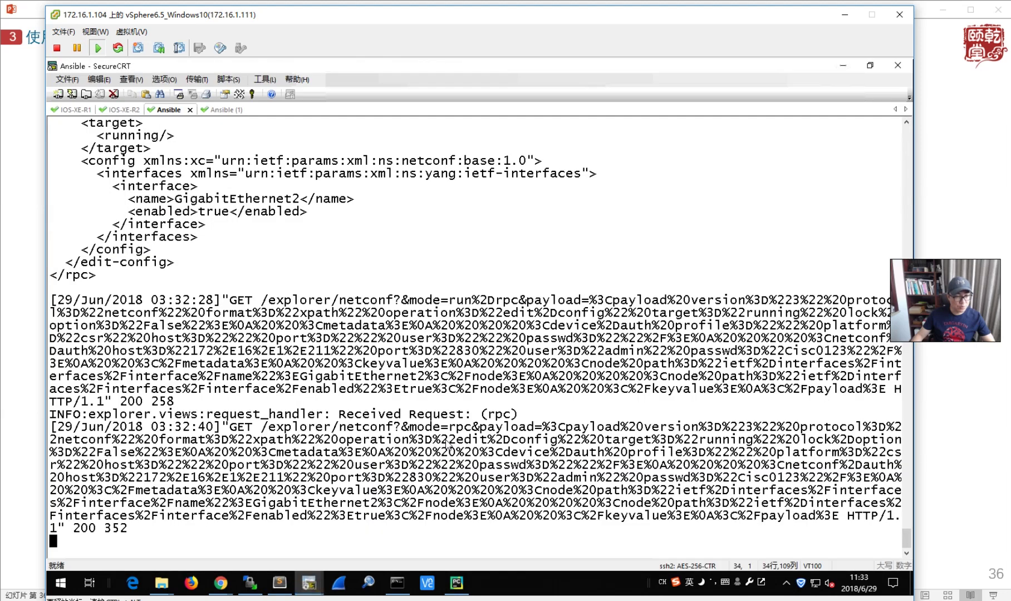
# - Rerun python python_netconf.py in the Ansible (1) session and inspect the rpc XMLError traceback
pyautogui.click(220, 109)
pyautogui.write('vim pyt')
pyautogui.press('Tab')
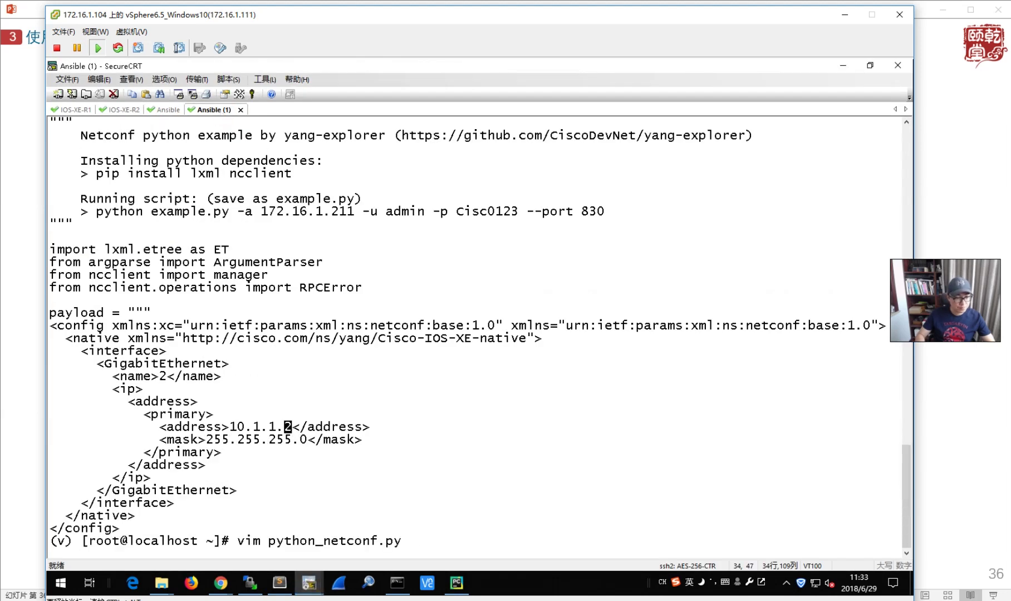
pyautogui.press('Up')
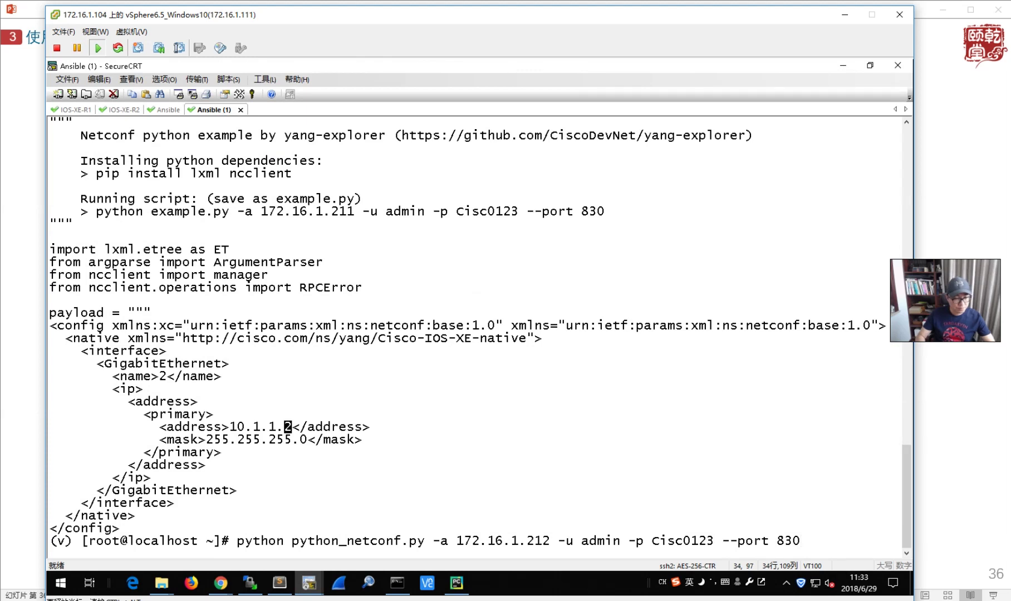
pyautogui.press('Return')
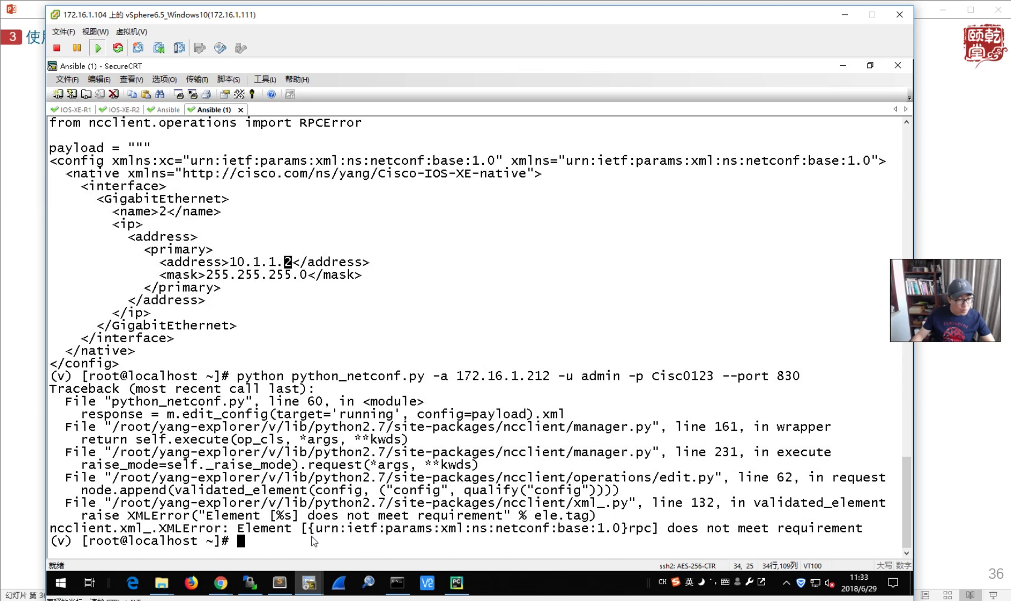
pyautogui.moveTo(230, 389); pyautogui.dragTo(513, 493)
pyautogui.click(513, 493)
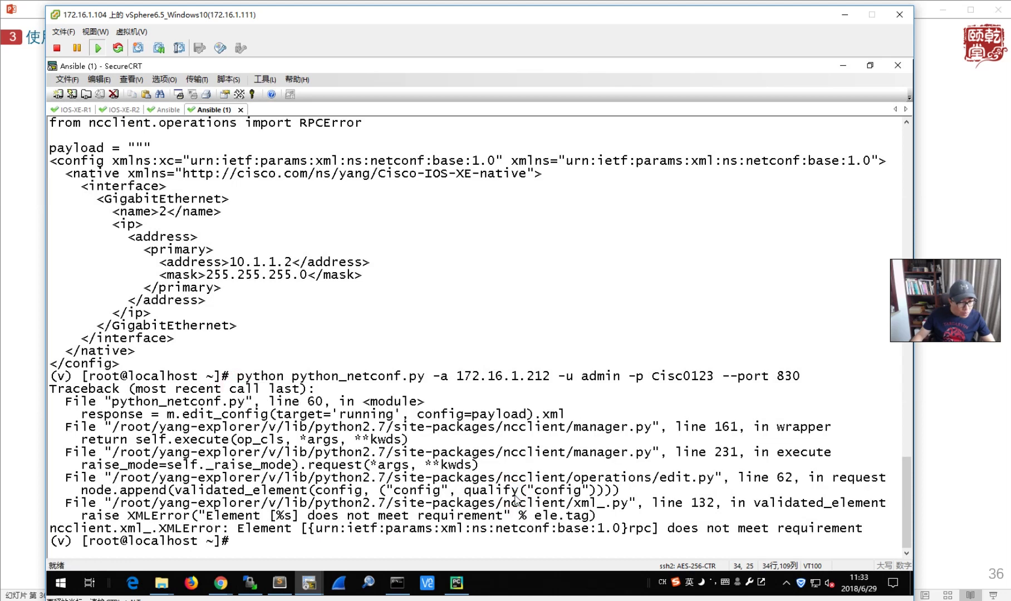
pyautogui.click(281, 586)
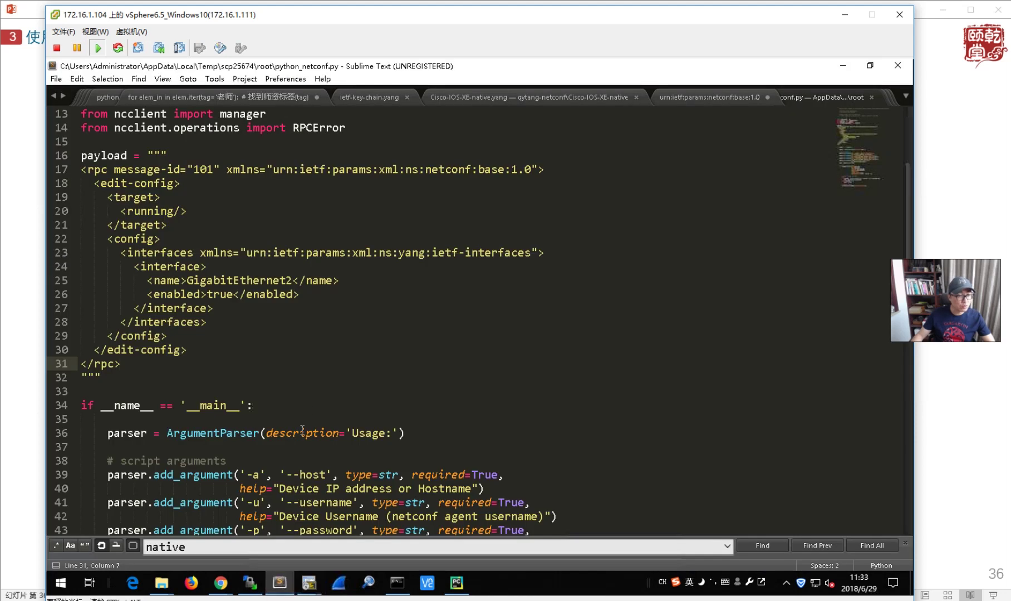
# - Close all open files in Sublime Text, discarding unsaved changes in each
pyautogui.click(331, 303)
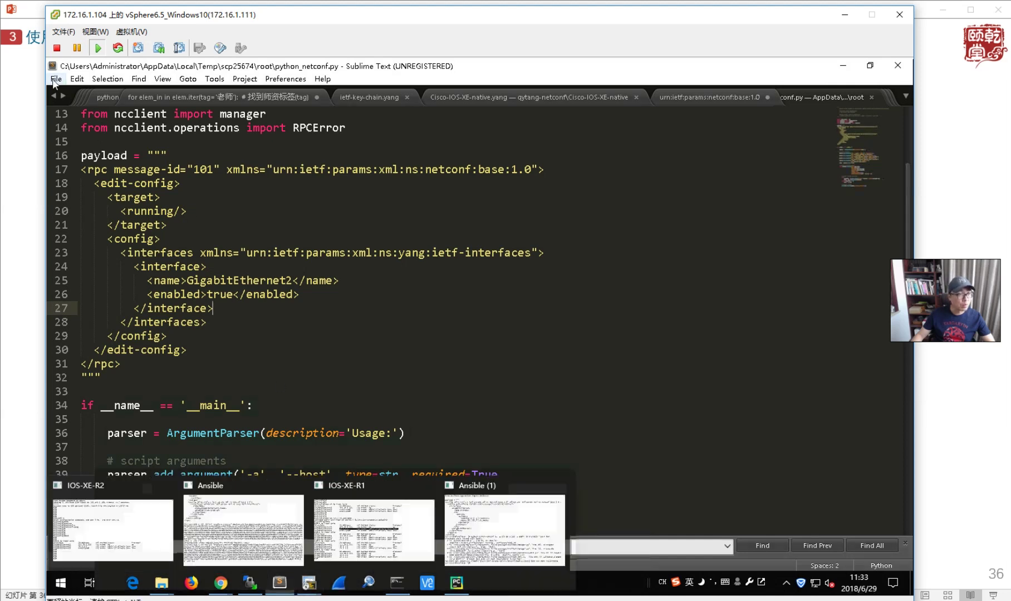
pyautogui.click(56, 78)
pyautogui.click(123, 288)
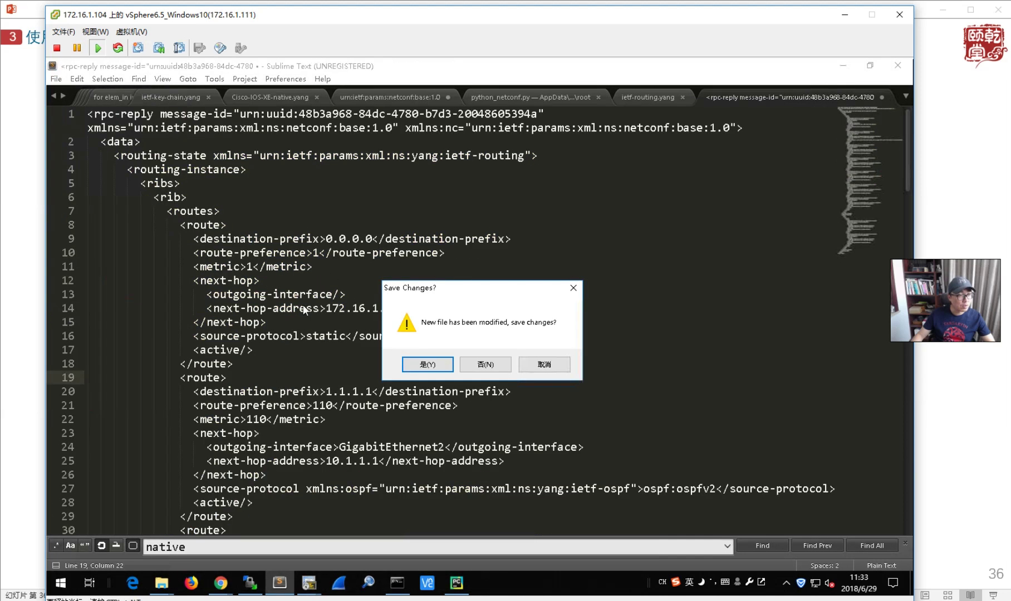
pyautogui.click(484, 364)
pyautogui.click(483, 365)
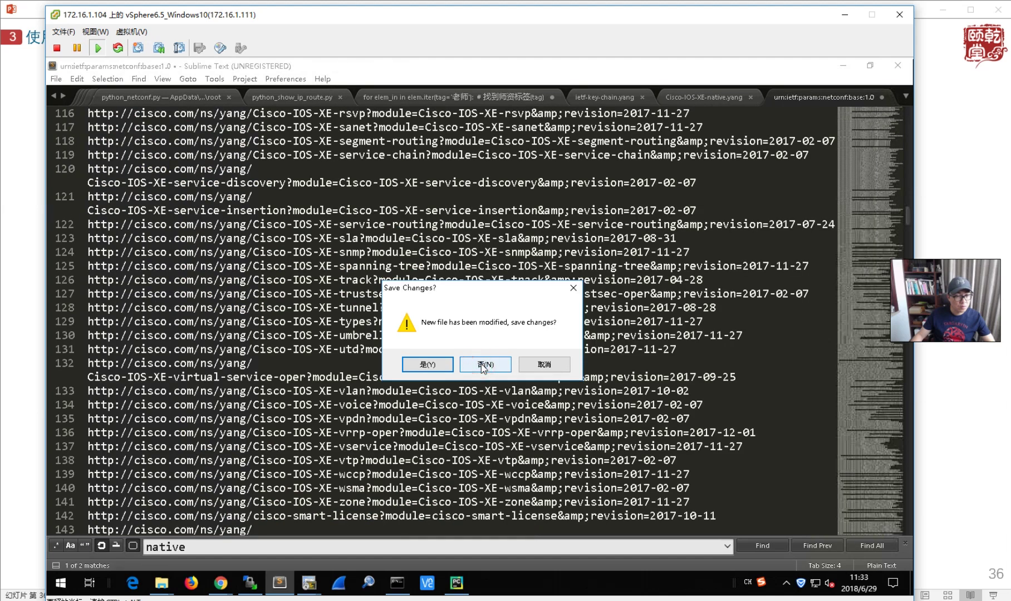
pyautogui.click(484, 365)
pyautogui.click(483, 365)
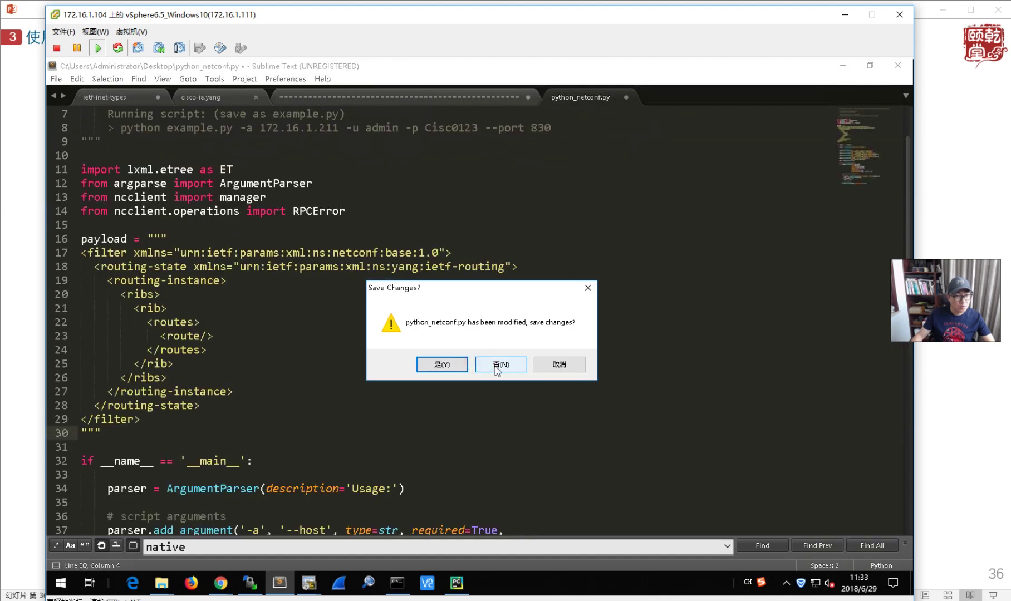
pyautogui.click(486, 365)
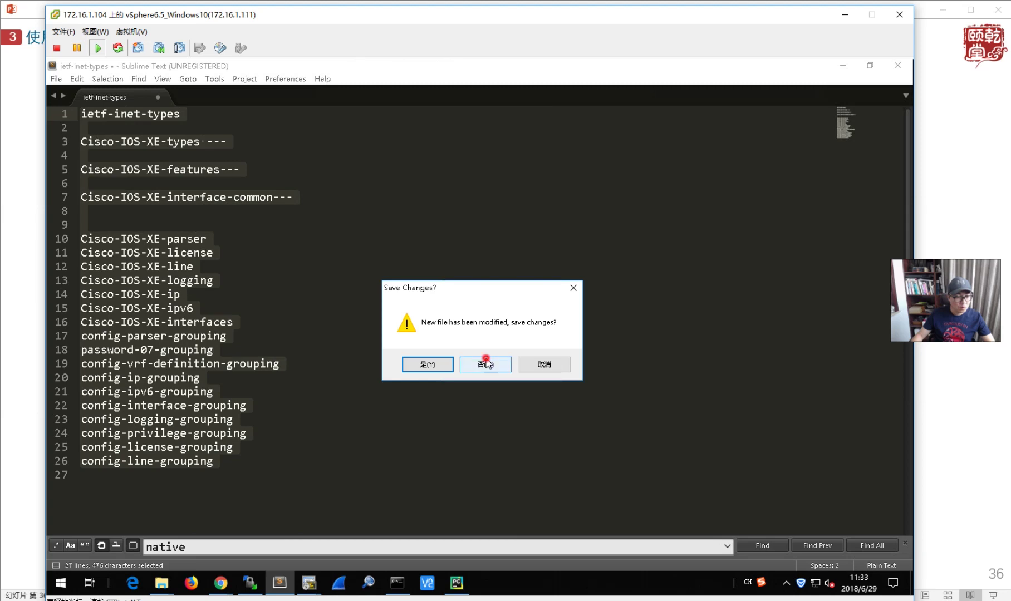
pyautogui.click(484, 364)
# - Reopen the server's python_netconf.py from WinSCP's remote /root pane
pyautogui.click(250, 583)
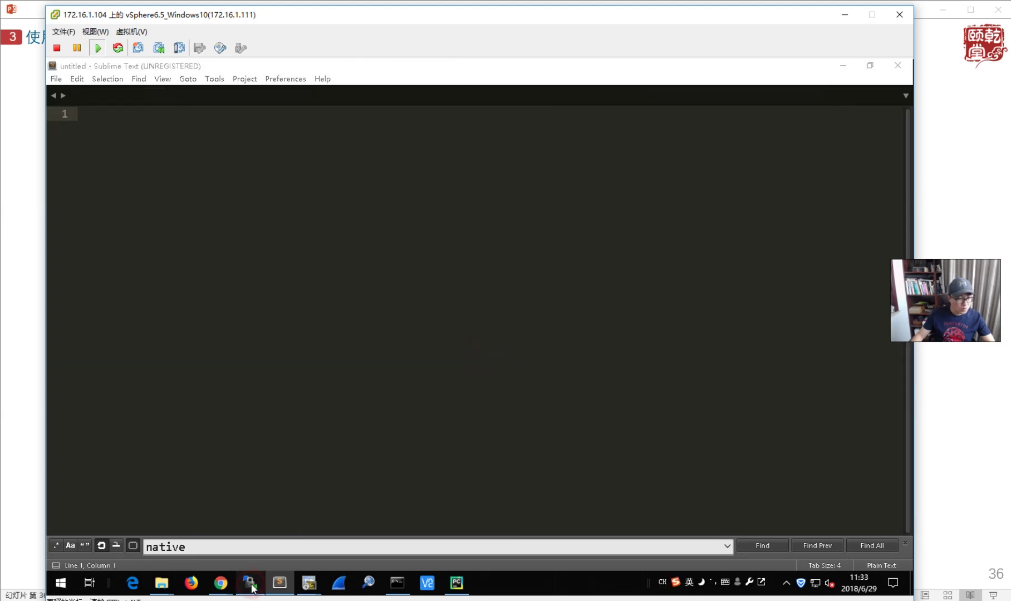
pyautogui.doubleClick(557, 361)
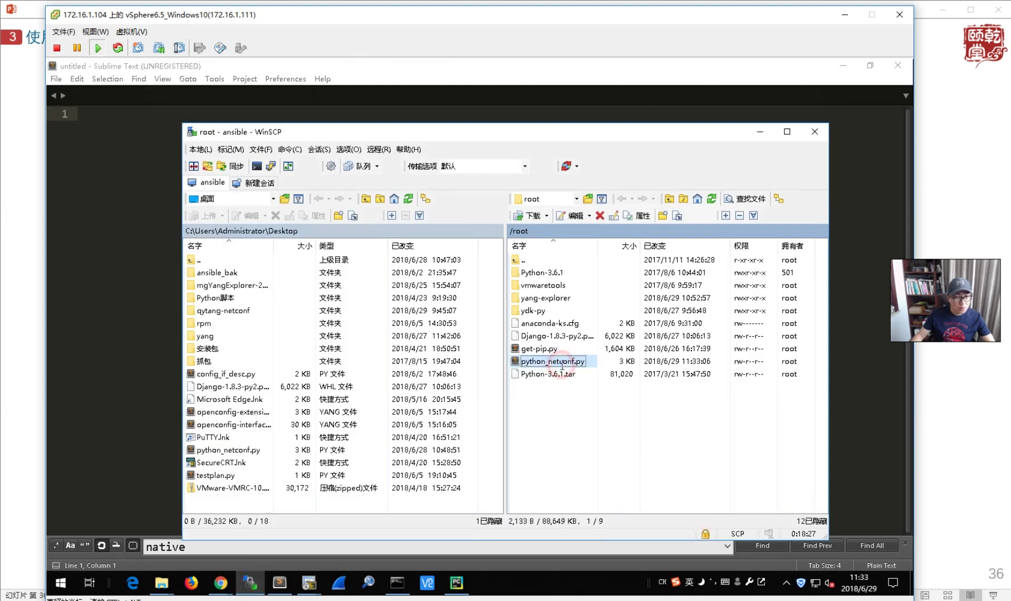
pyautogui.scroll(-3, 346, 365)
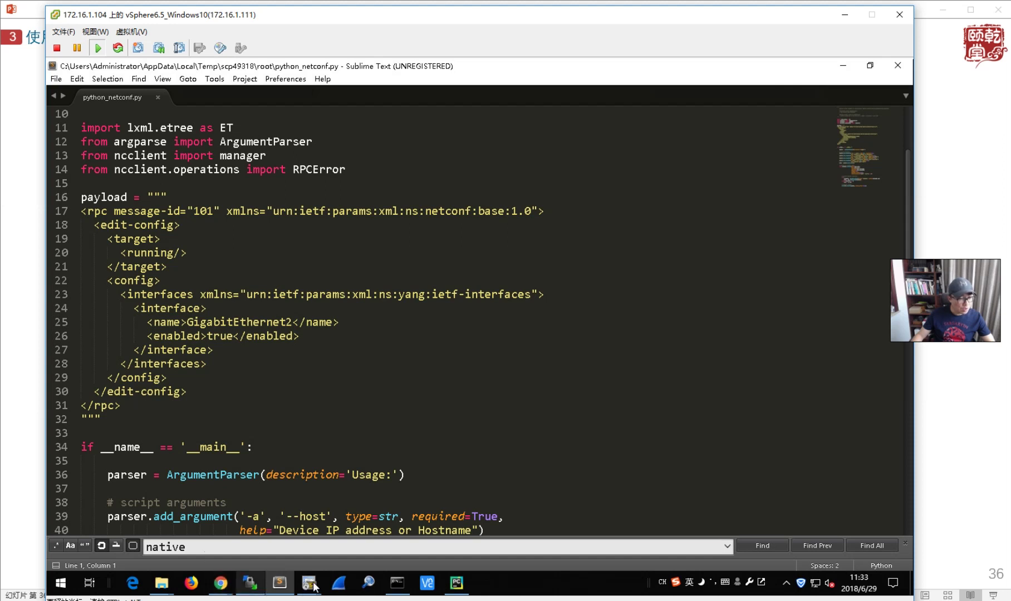
pyautogui.click(221, 584)
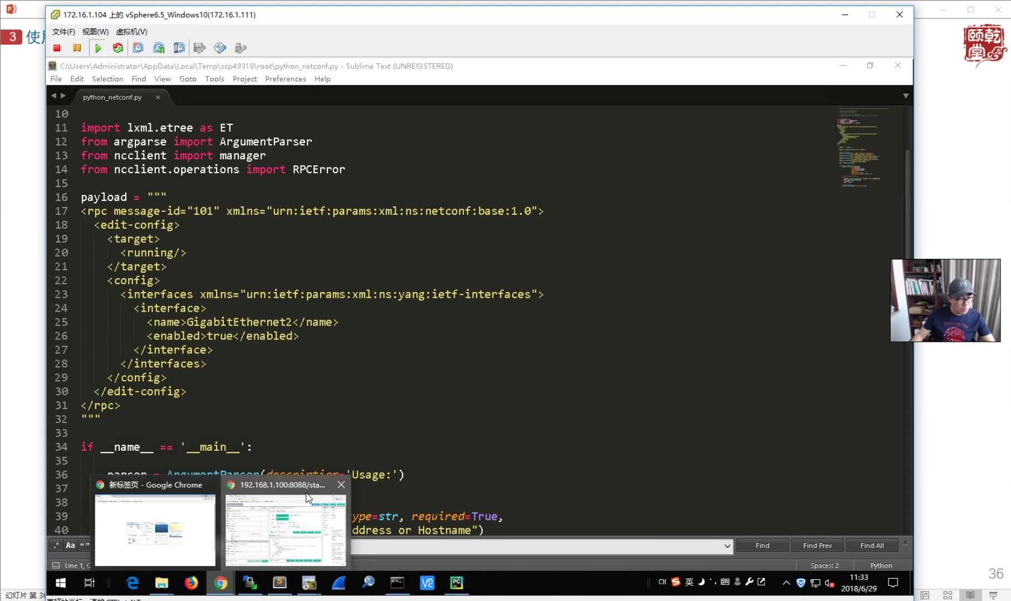
# - Run the GigabitEthernet2 edit-config RPC again, then regenerate and copy its XML
pyautogui.click(291, 526)
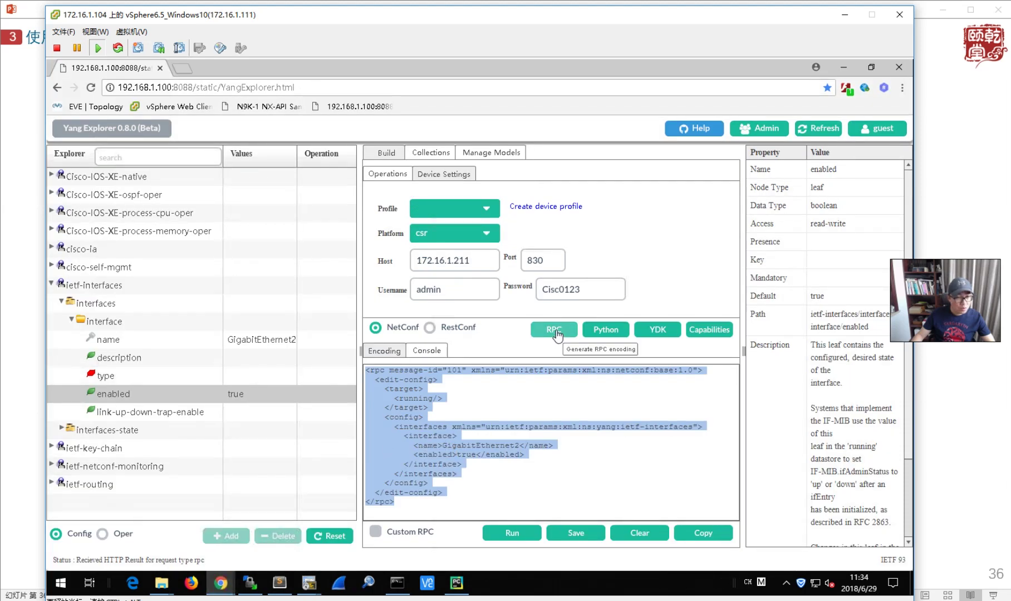
pyautogui.click(555, 331)
pyautogui.click(511, 532)
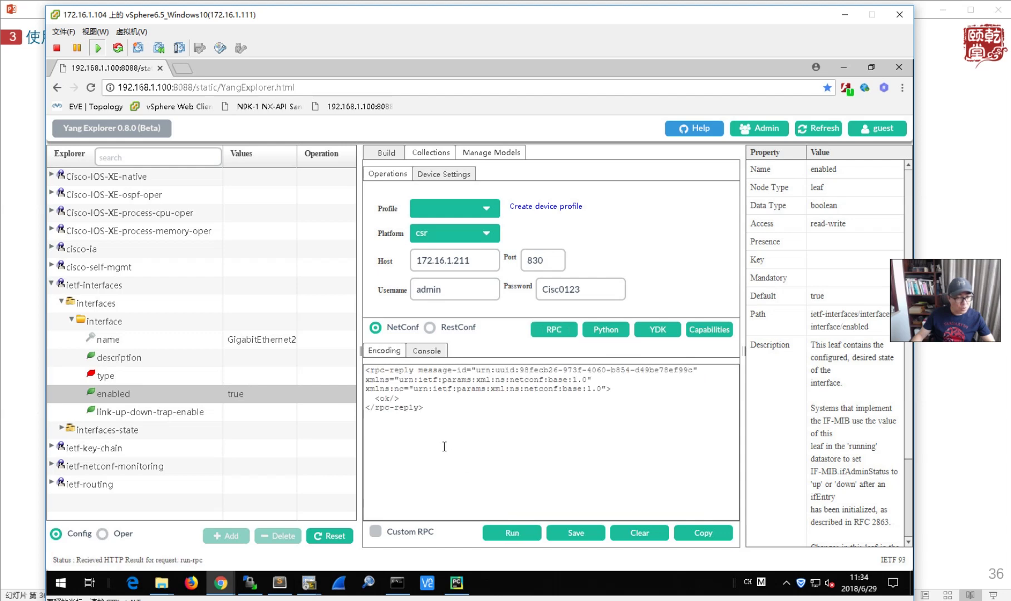
pyautogui.click(555, 331)
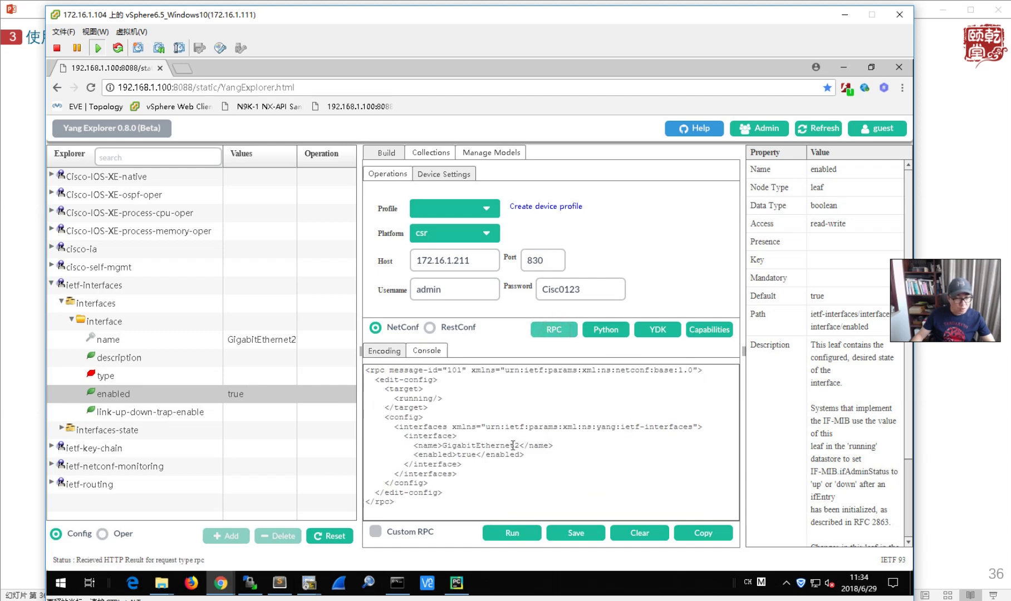
pyautogui.moveTo(407, 500); pyautogui.dragTo(366, 369)
pyautogui.rightClick(386, 376)
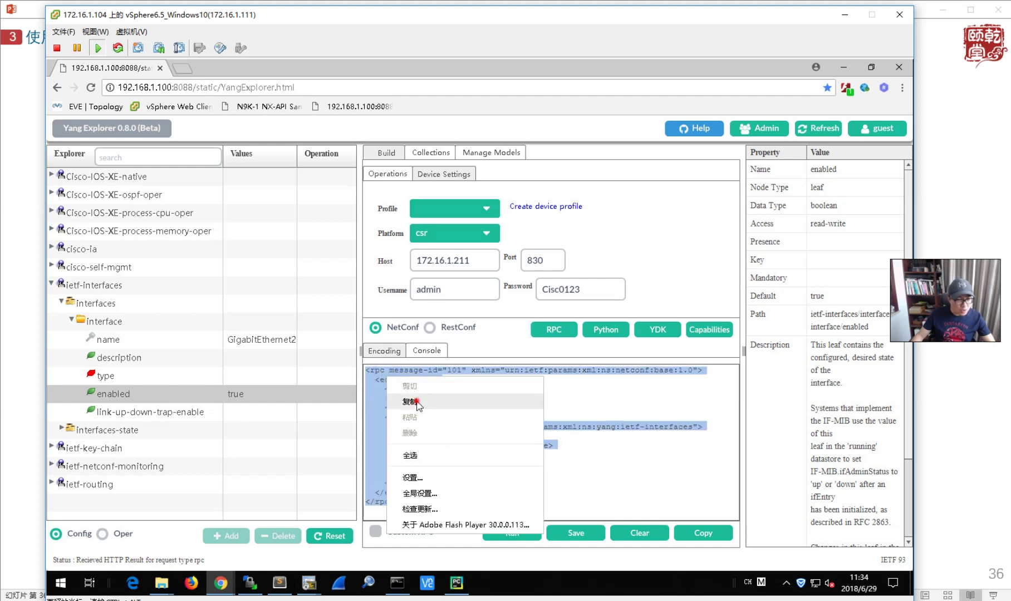
pyautogui.click(414, 402)
# - Paste the copied RPC over payload lines 17–31 in python_netconf.py and save
pyautogui.click(288, 587)
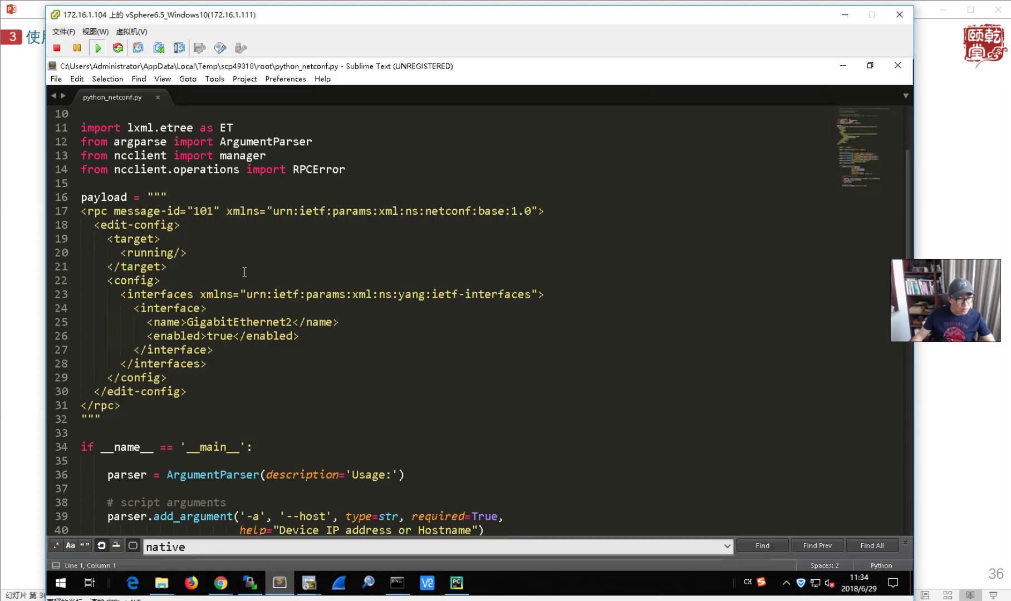
pyautogui.moveTo(125, 408); pyautogui.dragTo(80, 211)
pyautogui.hotkey('ctrl', 'v')
pyautogui.hotkey('ctrl', 's')
pyautogui.scroll(-3, 335, 477)
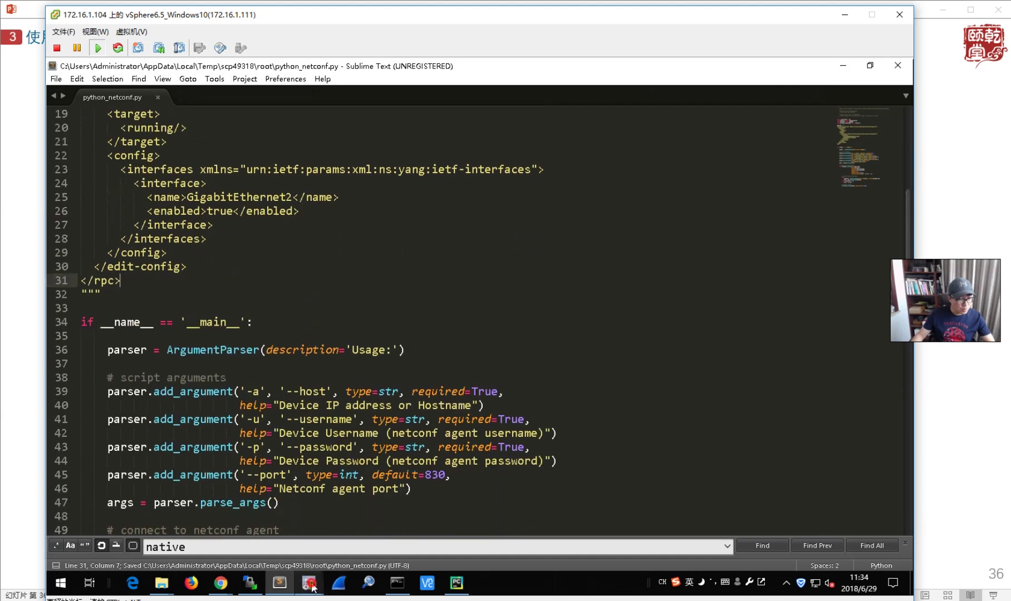
# - In SecureCRT, check R2's session showing GigabitEthernet2 administratively down
pyautogui.moveTo(312, 587)
pyautogui.click(225, 469)
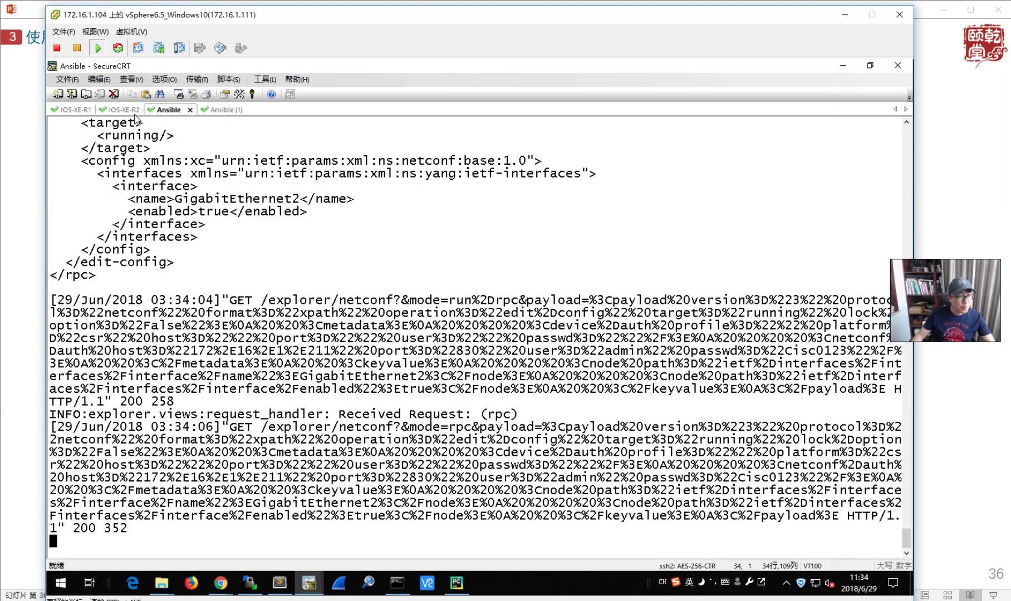
pyautogui.click(126, 110)
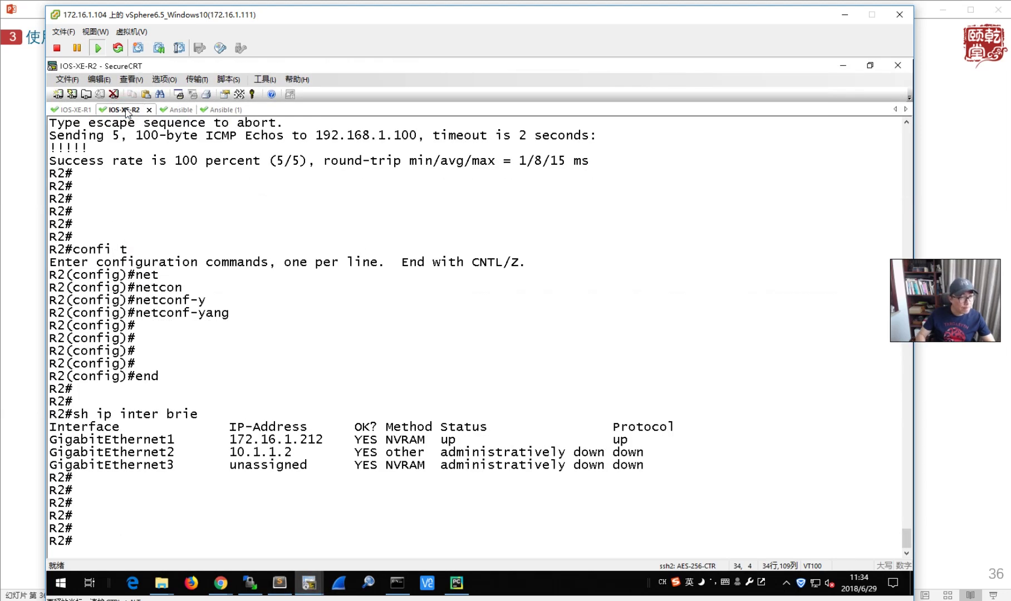
# - Rerun python_netconf.py from the Ansible (1) session against R2
pyautogui.click(228, 110)
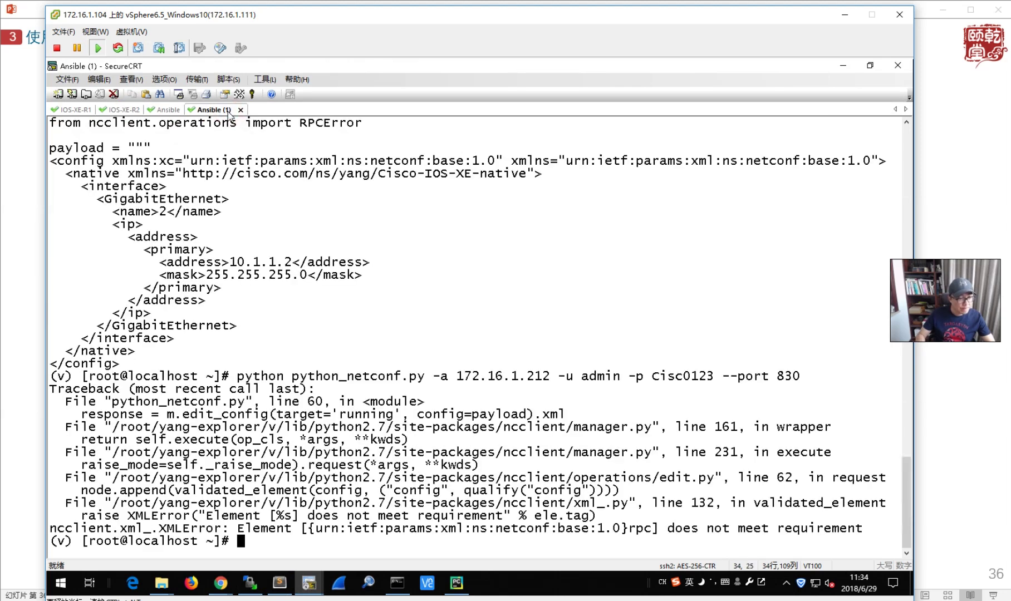
pyautogui.press('Up')
pyautogui.press('Return')
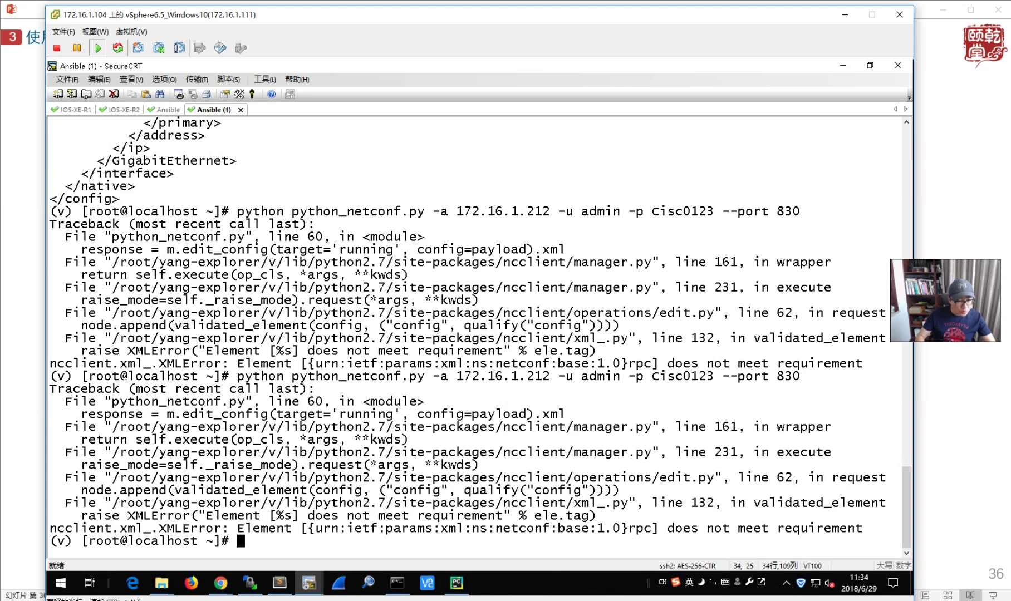
# - Highlight the rerun command, traceback and repeated rpc XMLError message
pyautogui.click(520, 532)
pyautogui.moveTo(541, 535); pyautogui.dragTo(640, 536)
pyautogui.click(638, 534)
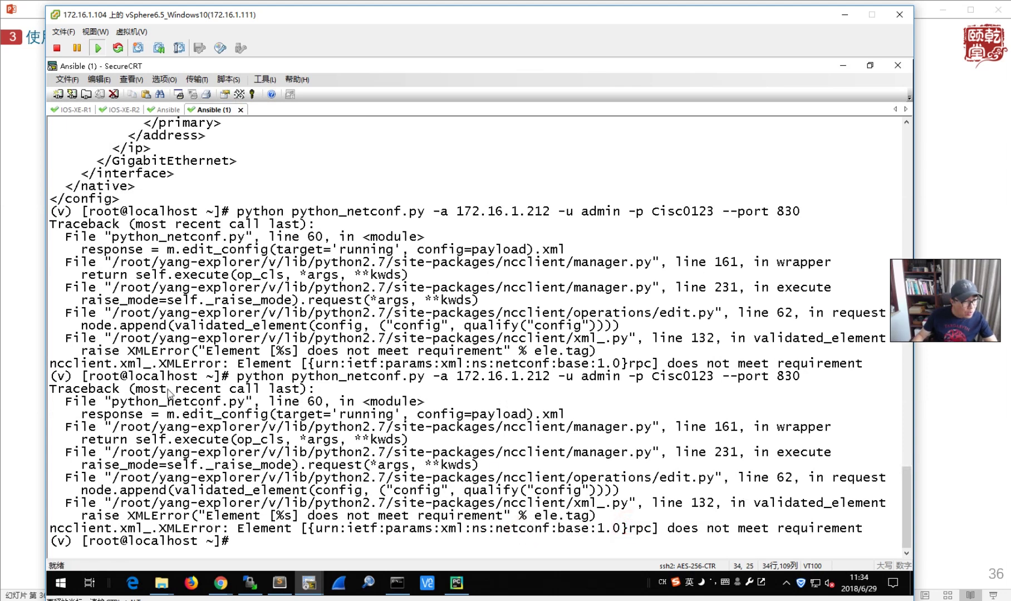
pyautogui.moveTo(174, 377); pyautogui.dragTo(371, 427)
pyautogui.click(391, 505)
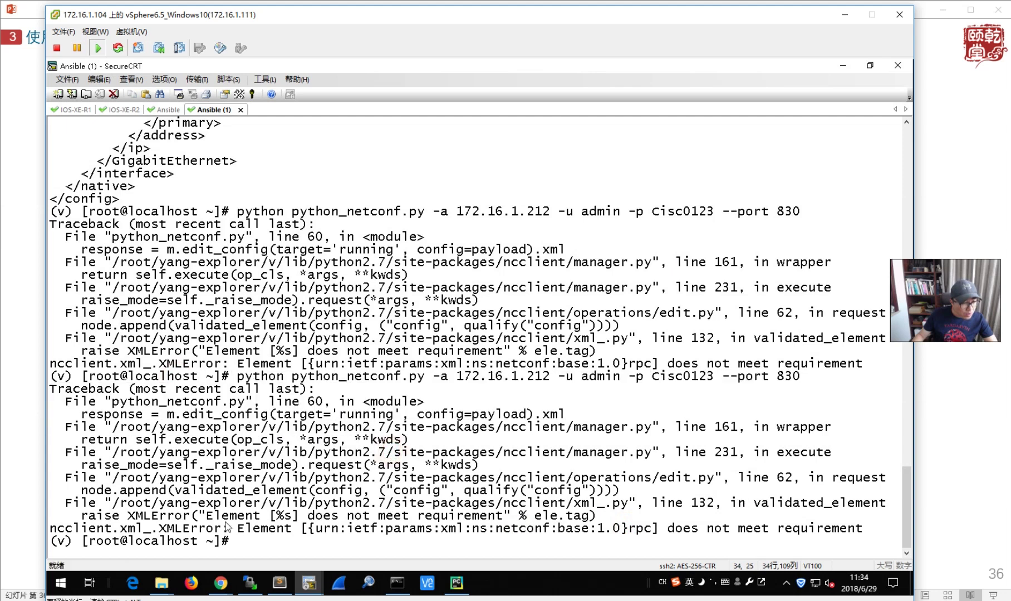
pyautogui.moveTo(128, 529); pyautogui.dragTo(833, 529)
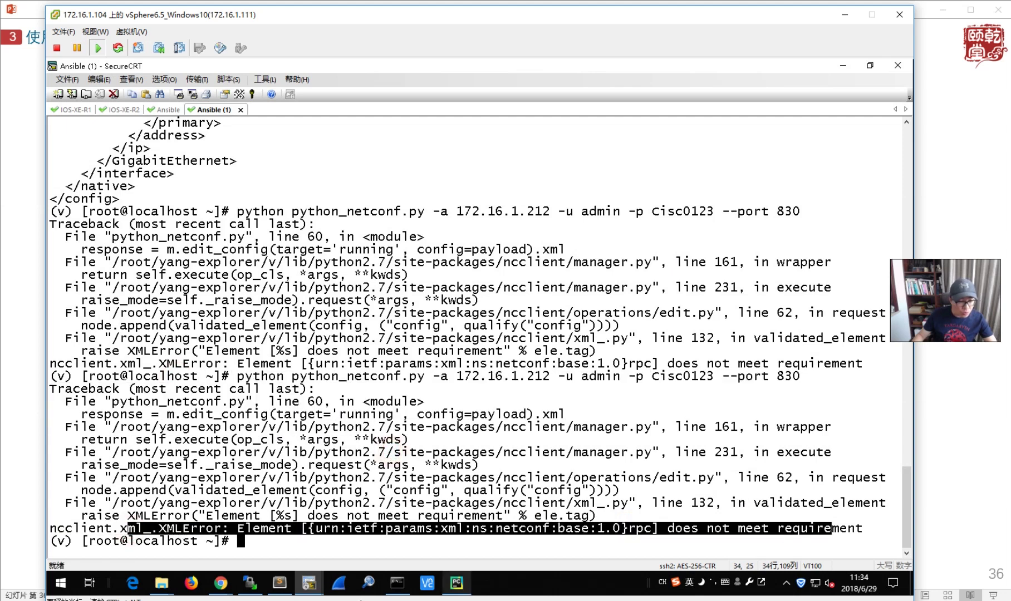
pyautogui.click(220, 582)
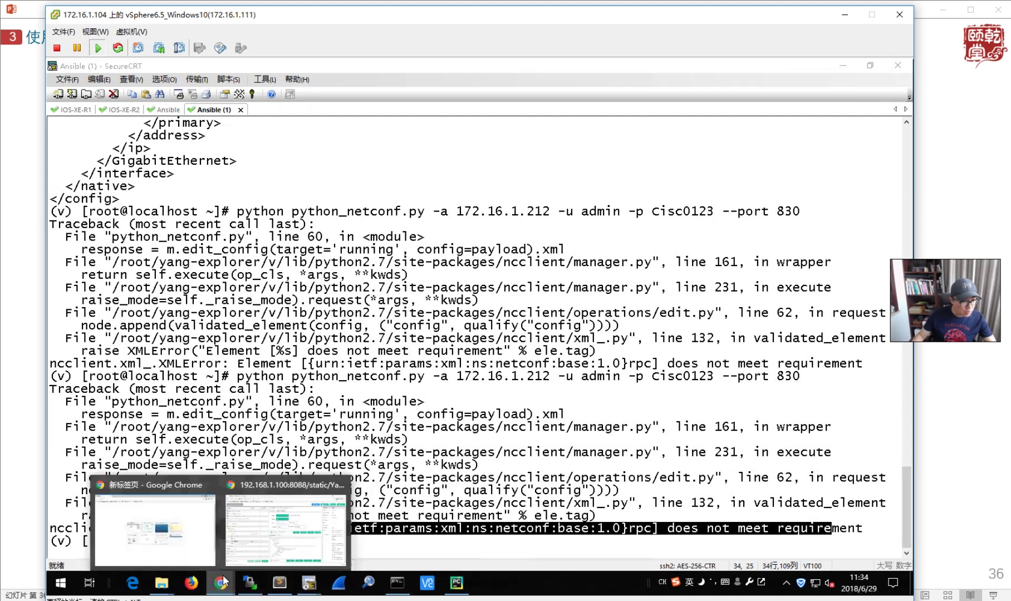
# - In Yang Explorer, change the host from 172.16.1.211 to 172.16.1.212 and regenerate the RPC
pyautogui.click(285, 527)
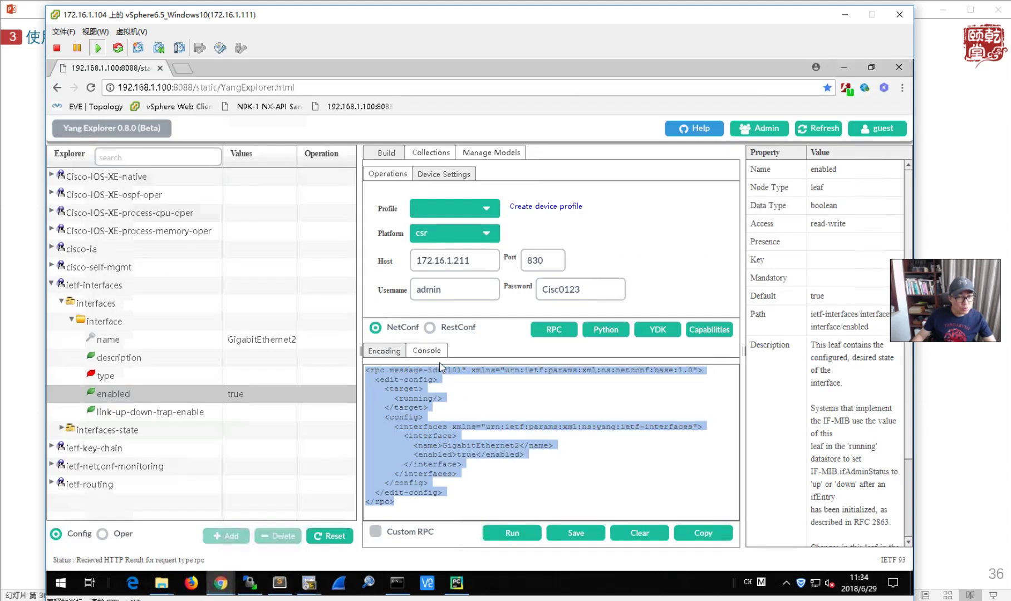
pyautogui.doubleClick(487, 262)
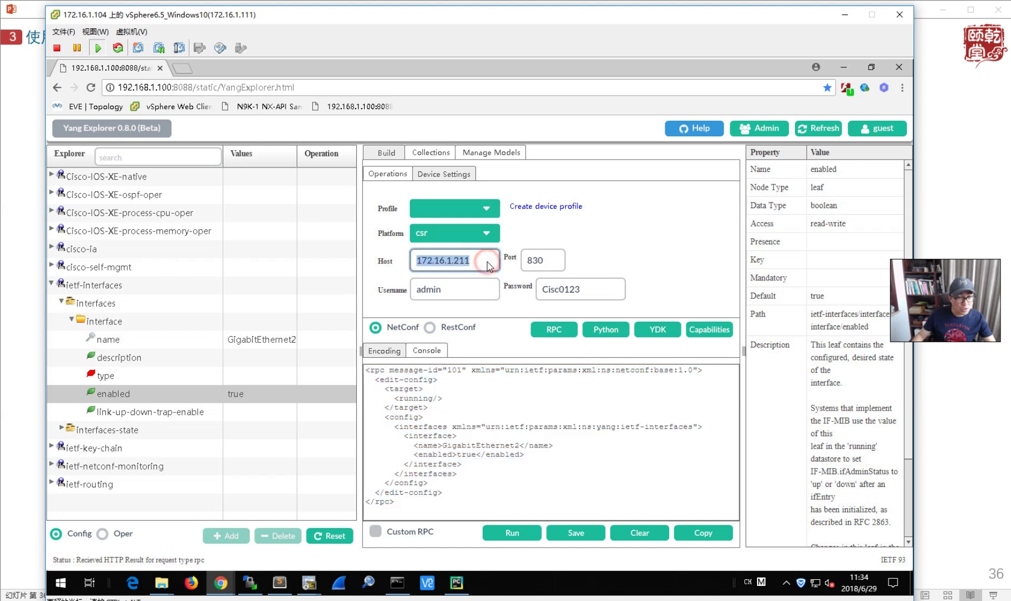
pyautogui.click(475, 260)
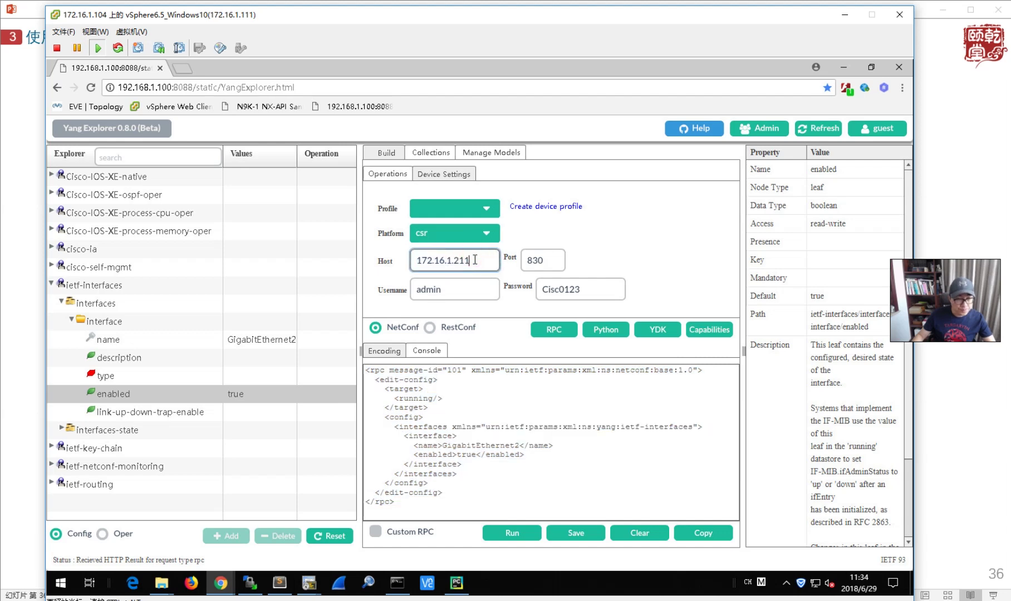
pyautogui.press('BackSpace')
pyautogui.write('2')
pyautogui.click(561, 337)
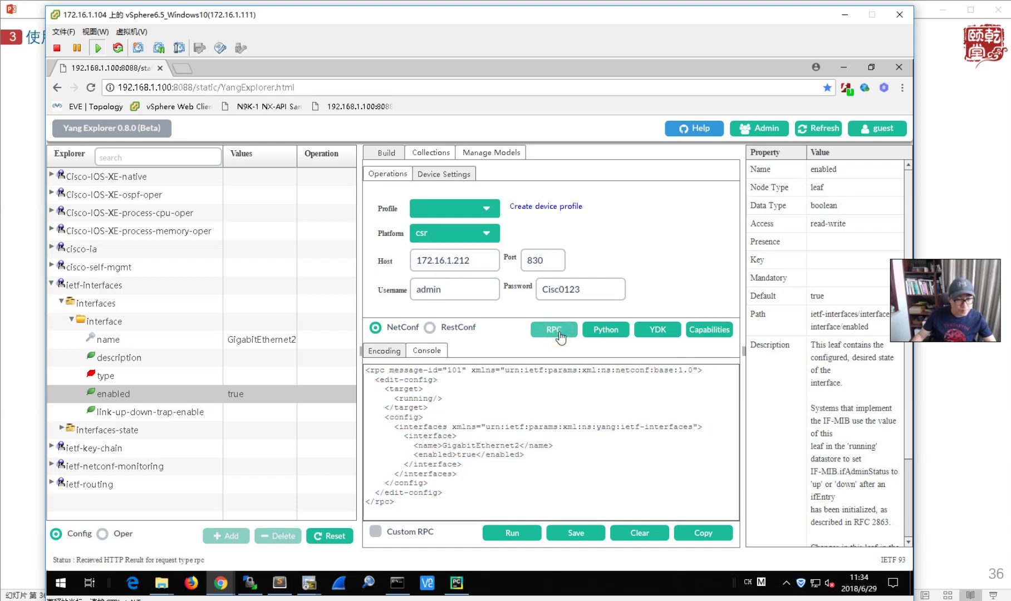
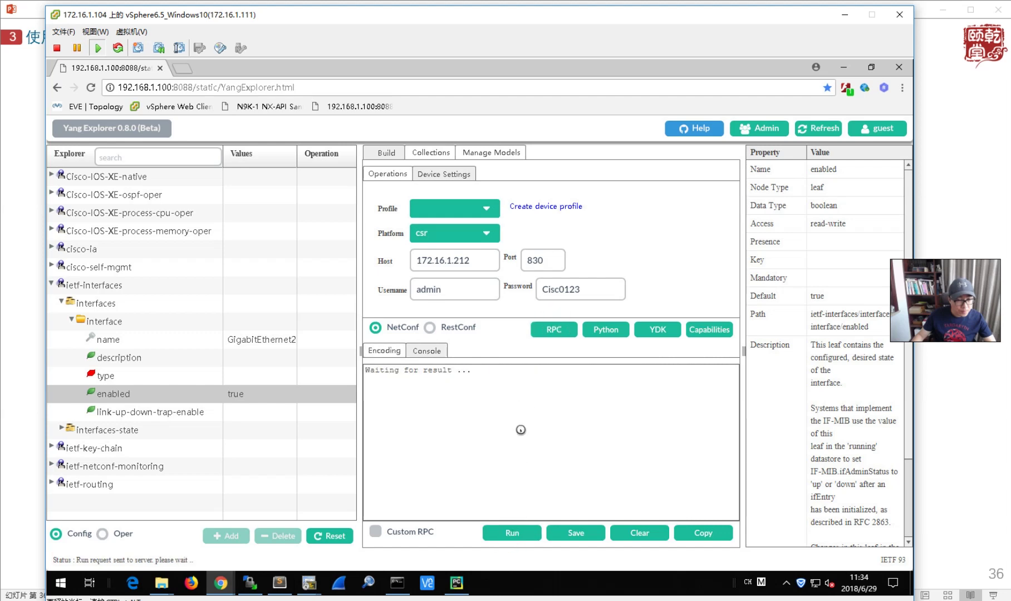
# - On R2, re-run 'sh ip inter brie' until GigabitEthernet2 is up/up, then minimize SecureCRT
pyautogui.click(322, 585)
pyautogui.click(89, 518)
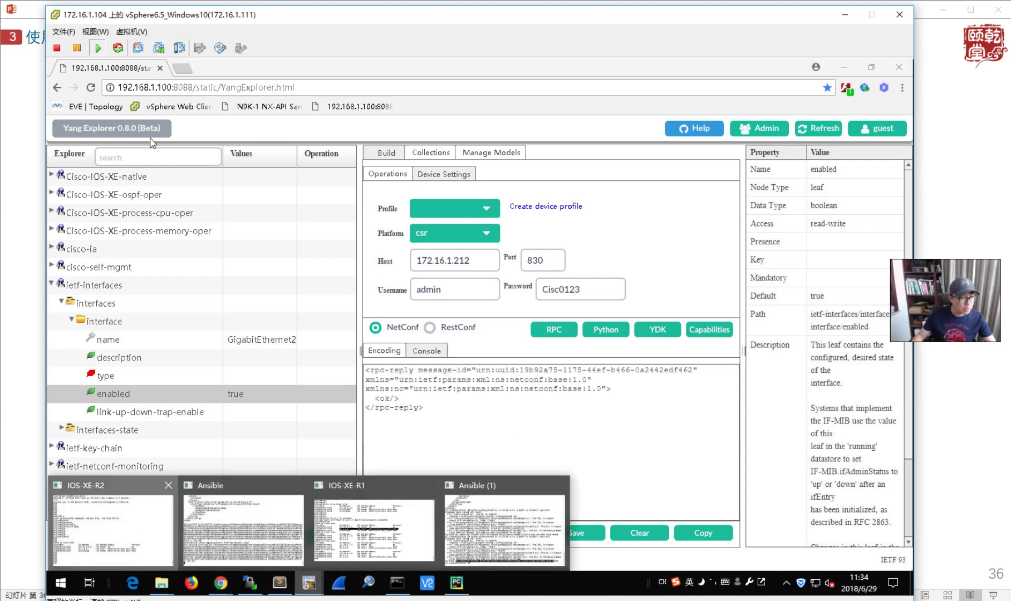
pyautogui.click(198, 209)
pyautogui.press('Up')
pyautogui.press('Return')
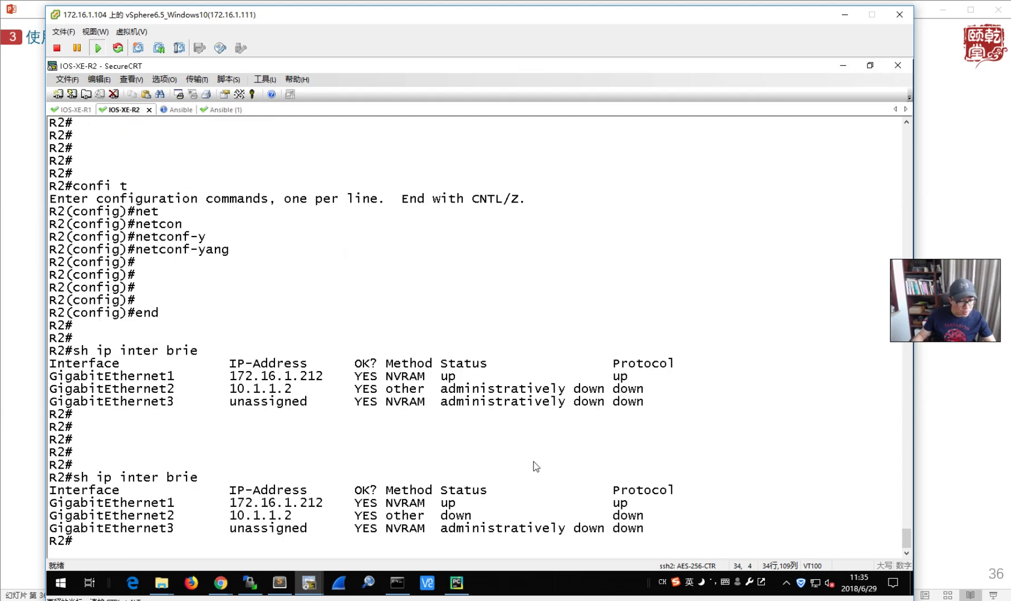
pyautogui.press('Up')
pyautogui.press('Return')
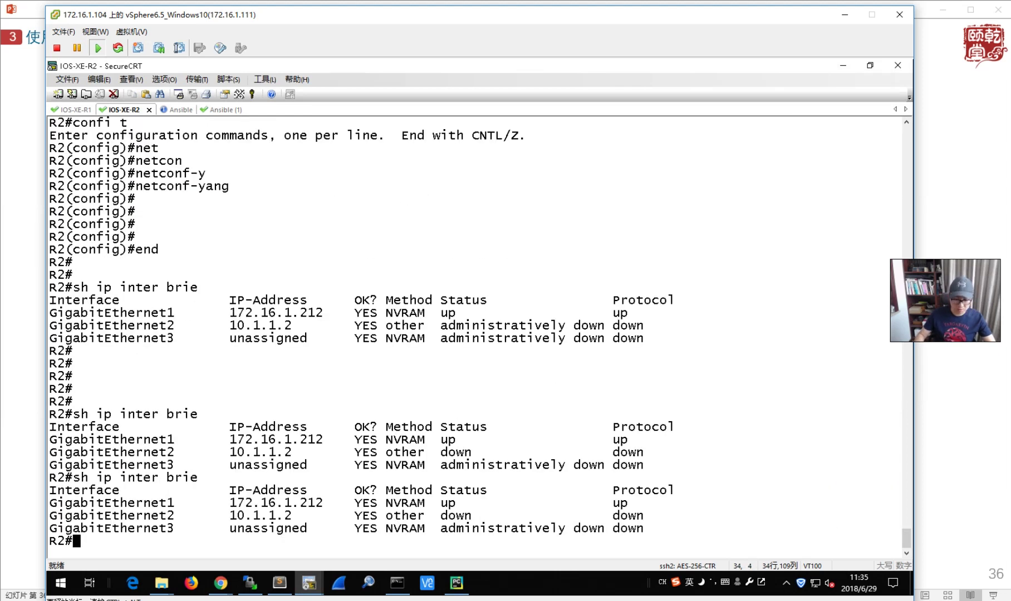
pyautogui.press('Up')
pyautogui.press('Return')
pyautogui.press('Up')
pyautogui.press('Return')
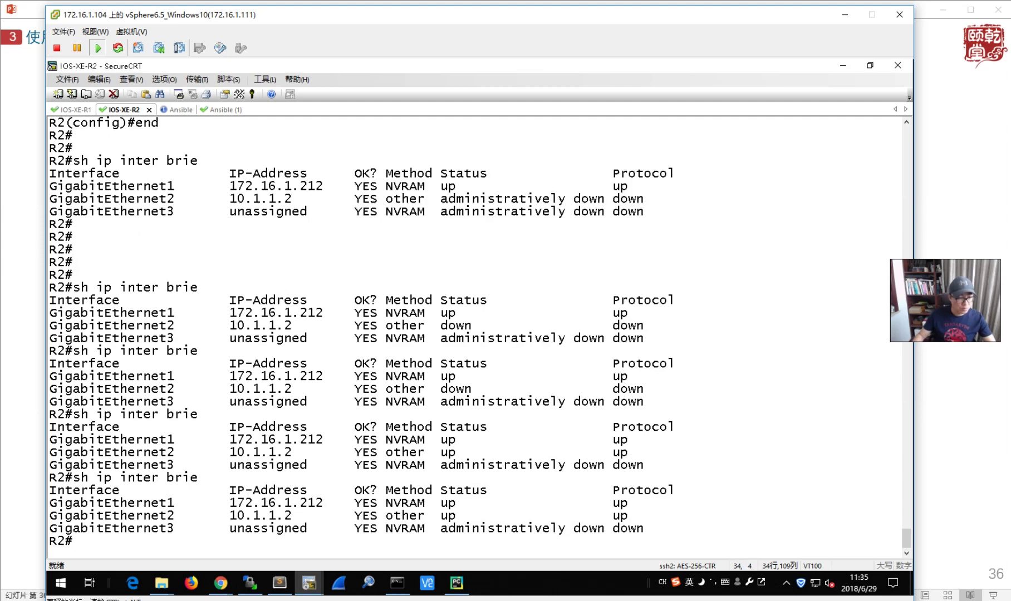
pyautogui.click(843, 67)
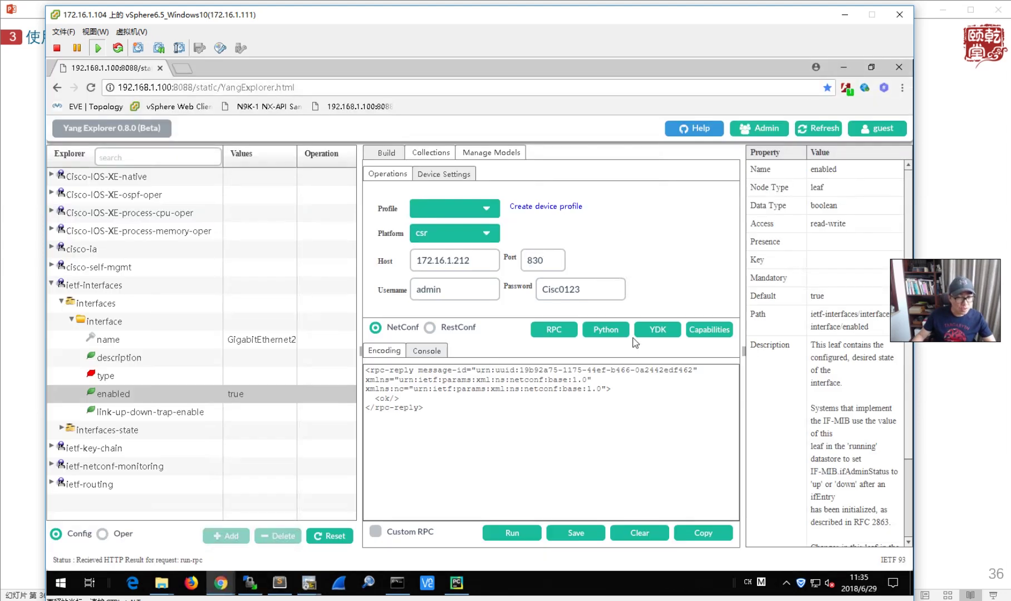
# - Generate the Python ncclient script for the request and copy all of it
pyautogui.click(604, 330)
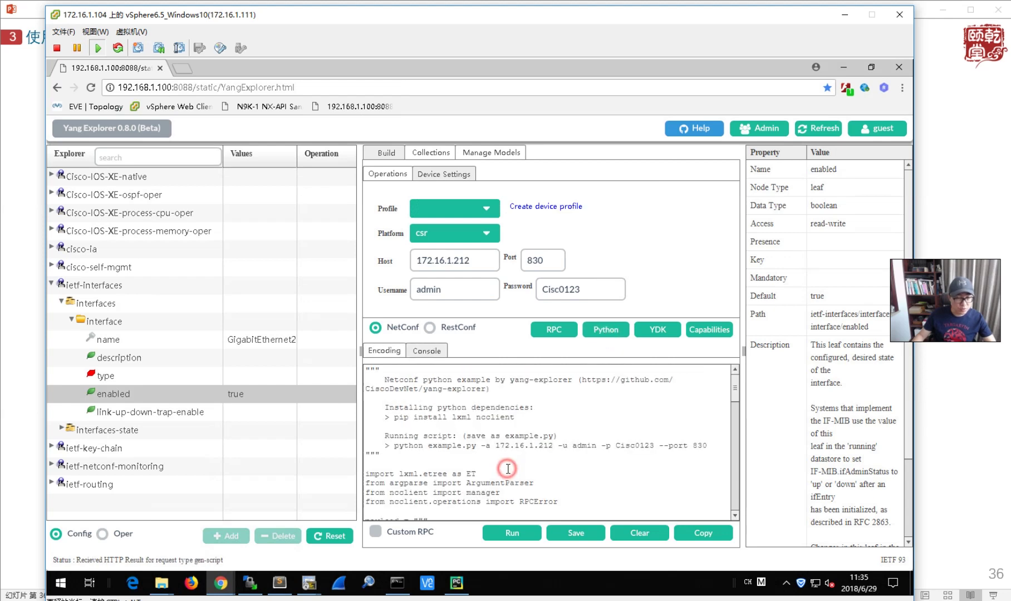
pyautogui.hotkey('ctrl', 'a')
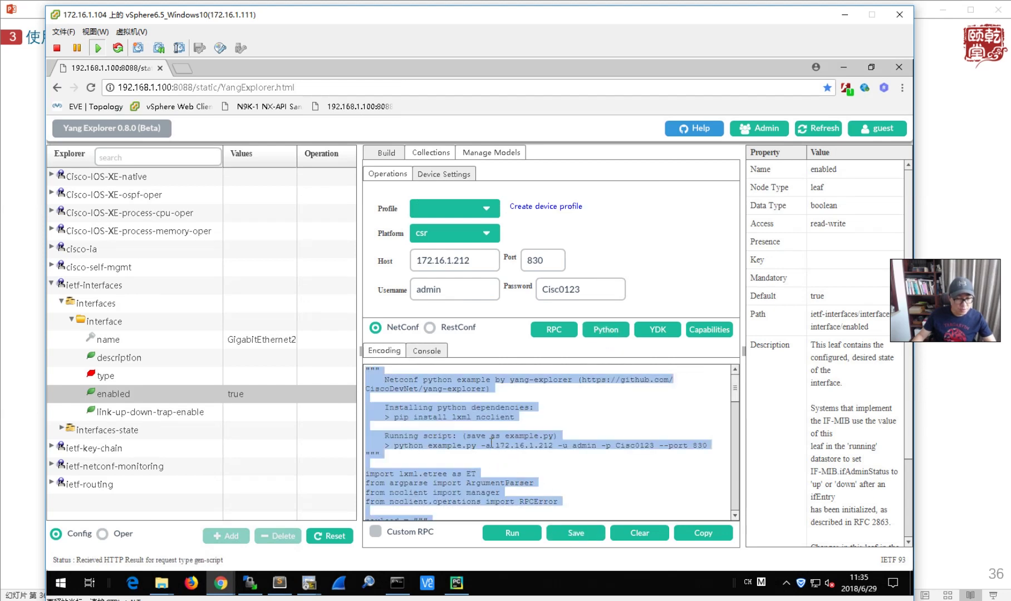
pyautogui.rightClick(491, 443)
pyautogui.click(521, 312)
# - Replace the contents of python_netconf.py in Sublime Text with the script and save
pyautogui.click(279, 583)
pyautogui.click(318, 280)
pyautogui.hotkey('ctrl', 'a')
pyautogui.hotkey('ctrl', 'v')
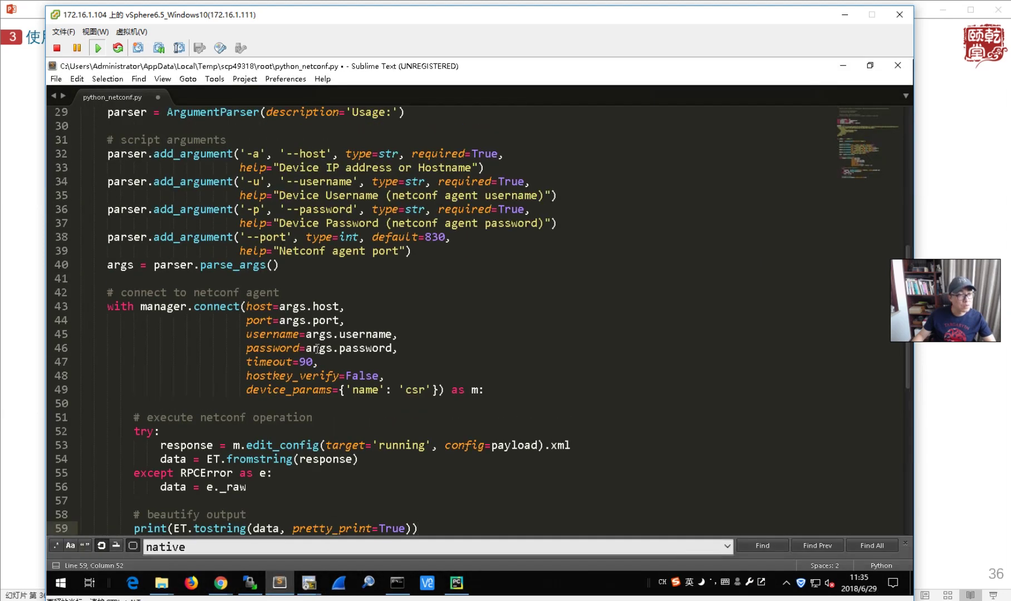
pyautogui.hotkey('ctrl', 's')
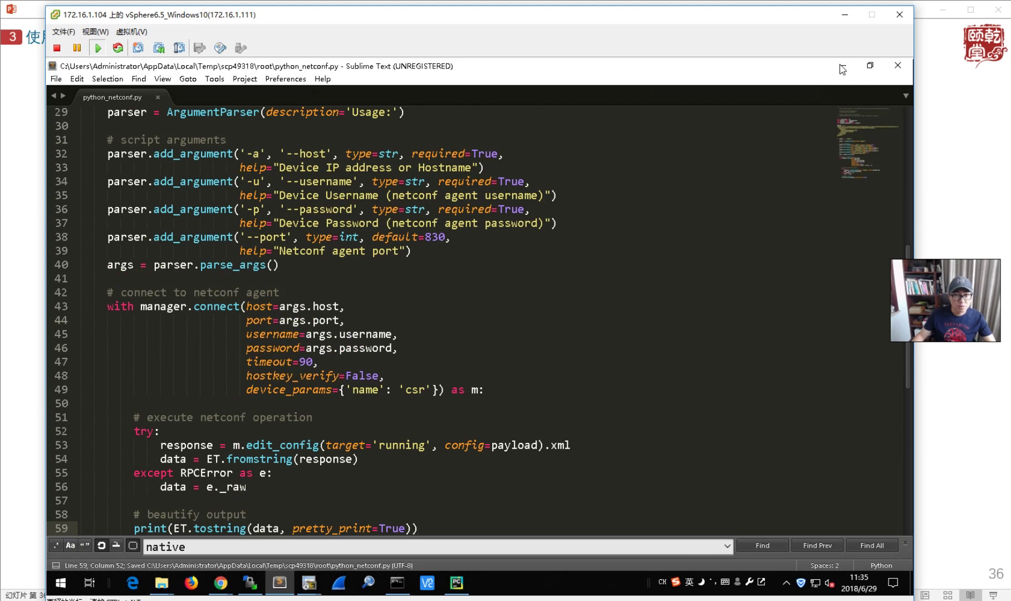
pyautogui.click(841, 67)
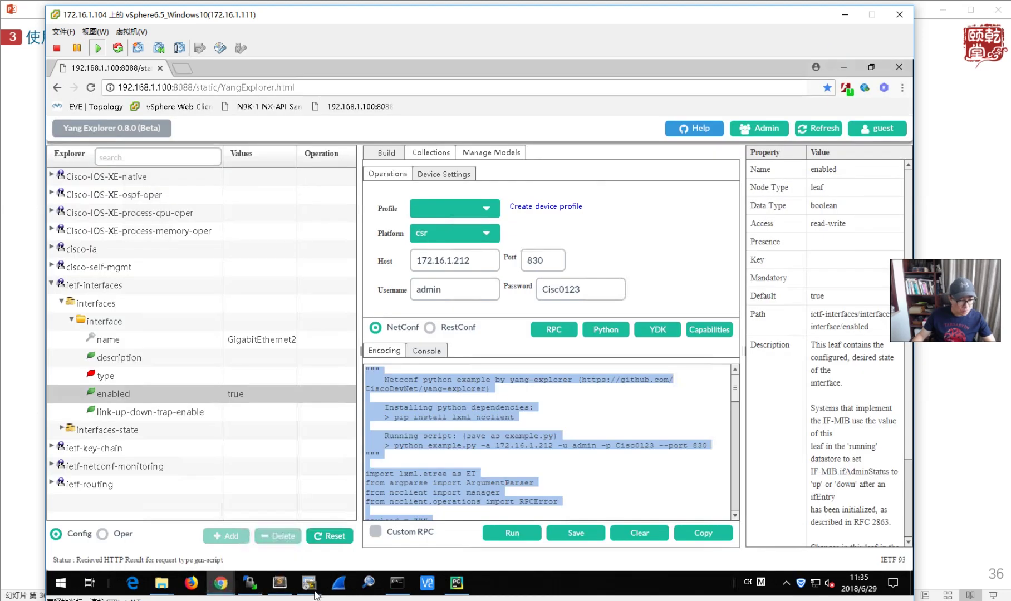
pyautogui.click(310, 585)
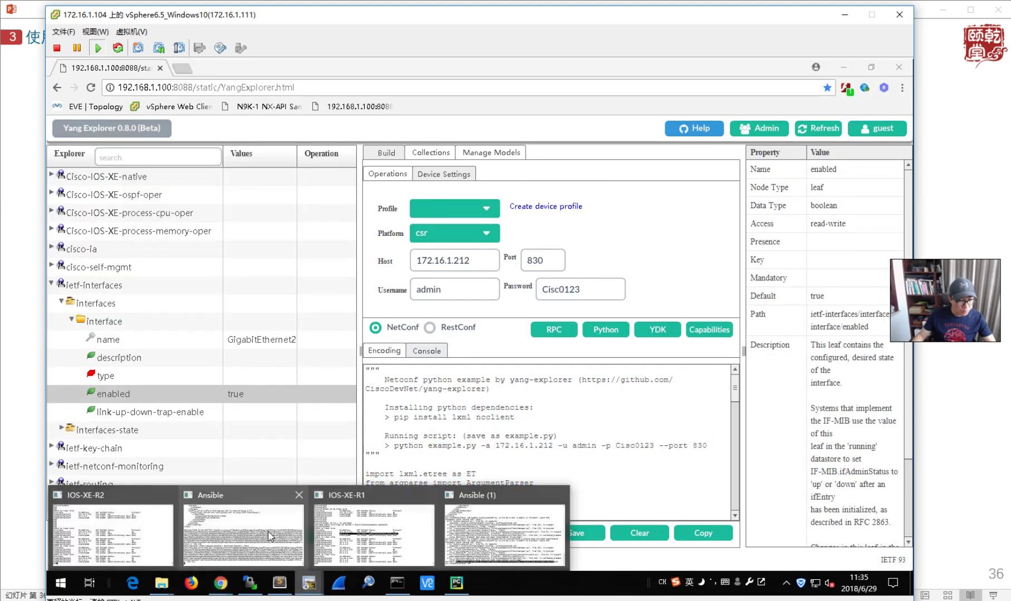
# - Rerun python_netconf.py against 172.16.1.212 in the Ansible (1) tab, getting an ok reply
pyautogui.click(482, 534)
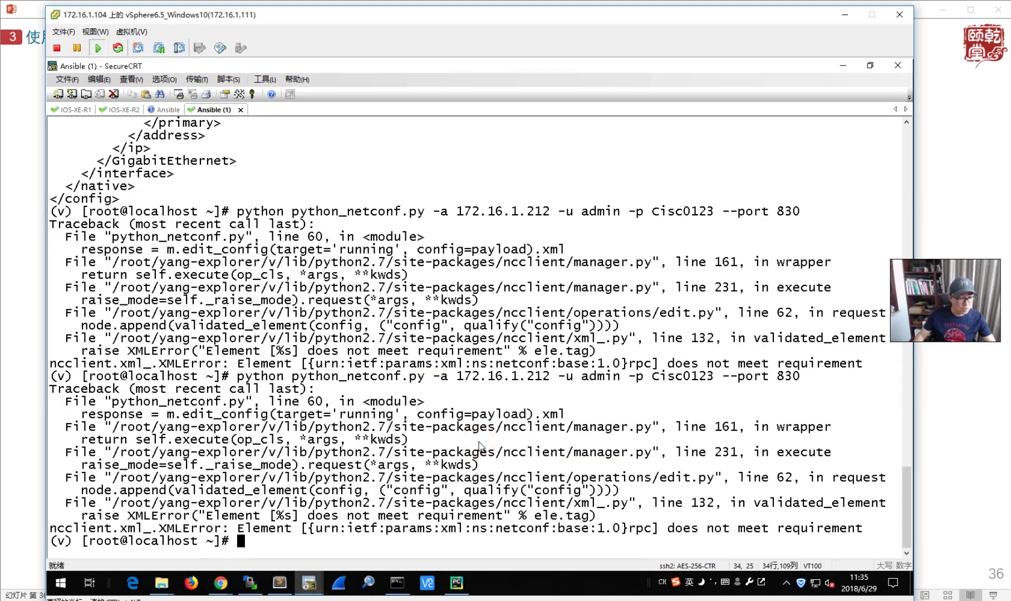
pyautogui.press('Up')
pyautogui.press('Return')
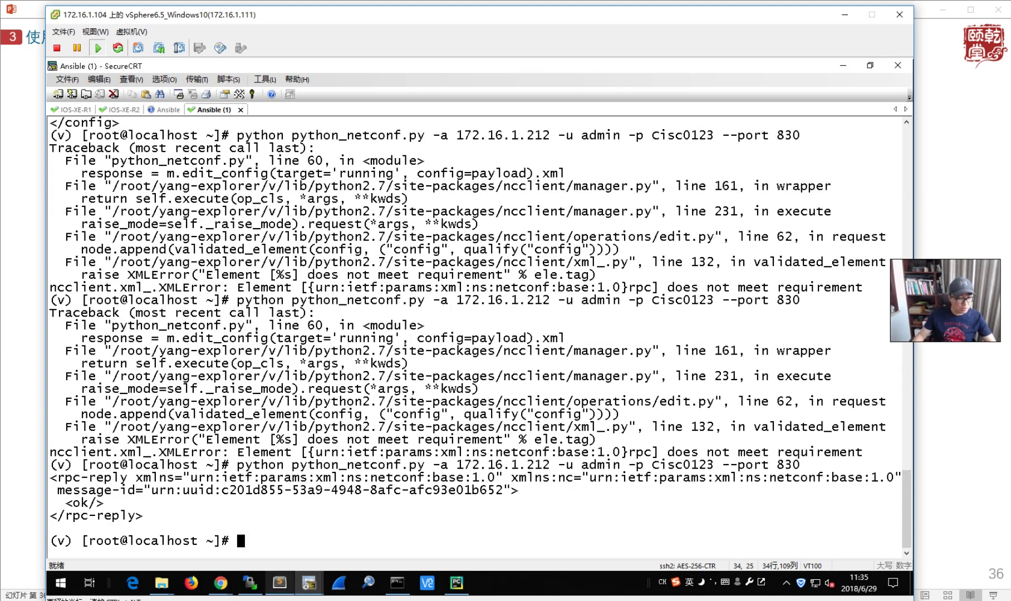
pyautogui.moveTo(220, 583)
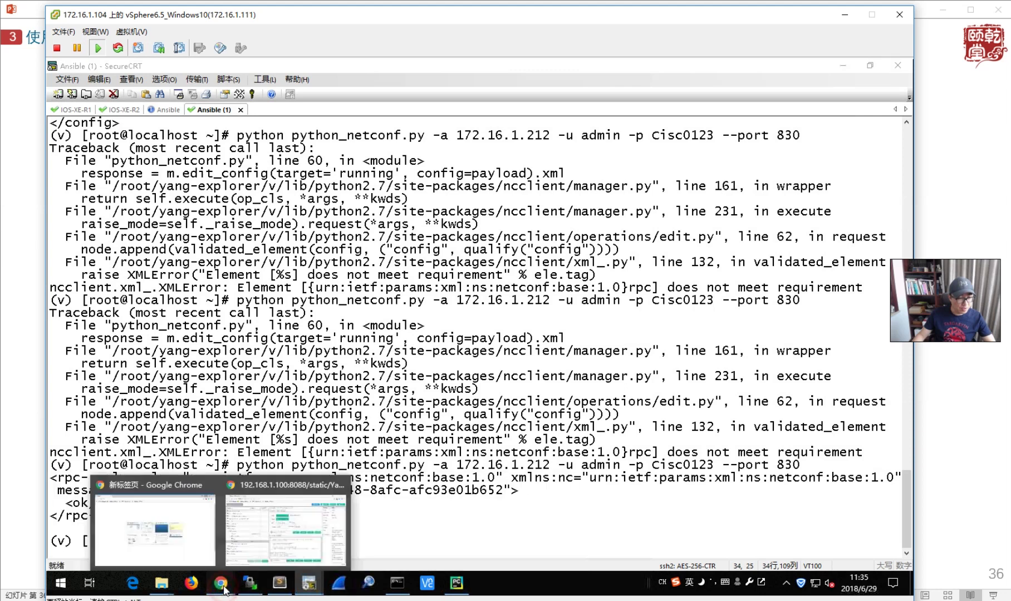
pyautogui.click(266, 536)
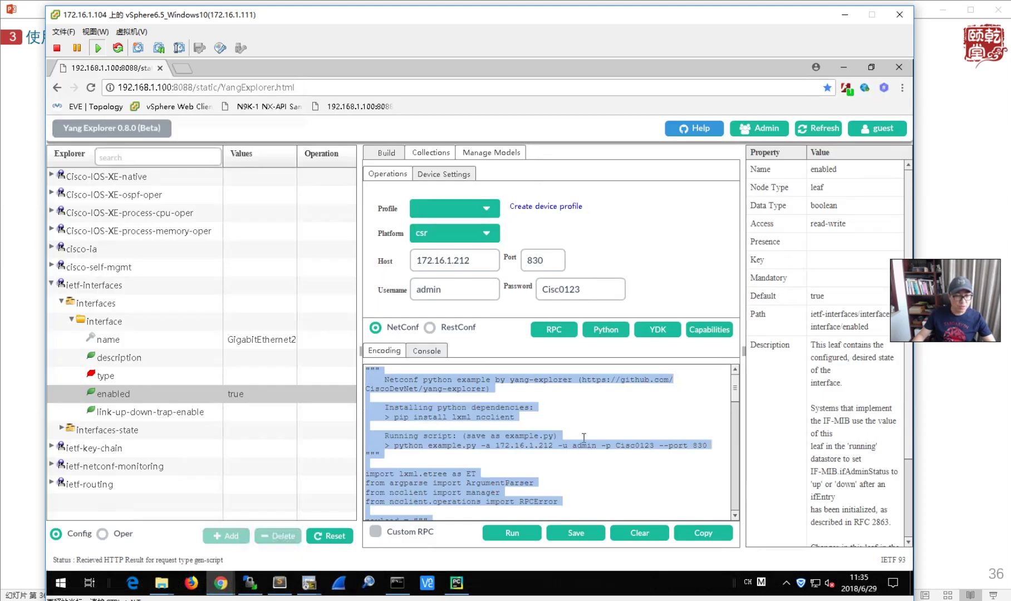
# - Check the script and python_netconf.py payload sets GigabitEthernet2 enabled to true, then return to the slideshow
pyautogui.click(566, 464)
pyautogui.scroll(-3, 565, 467)
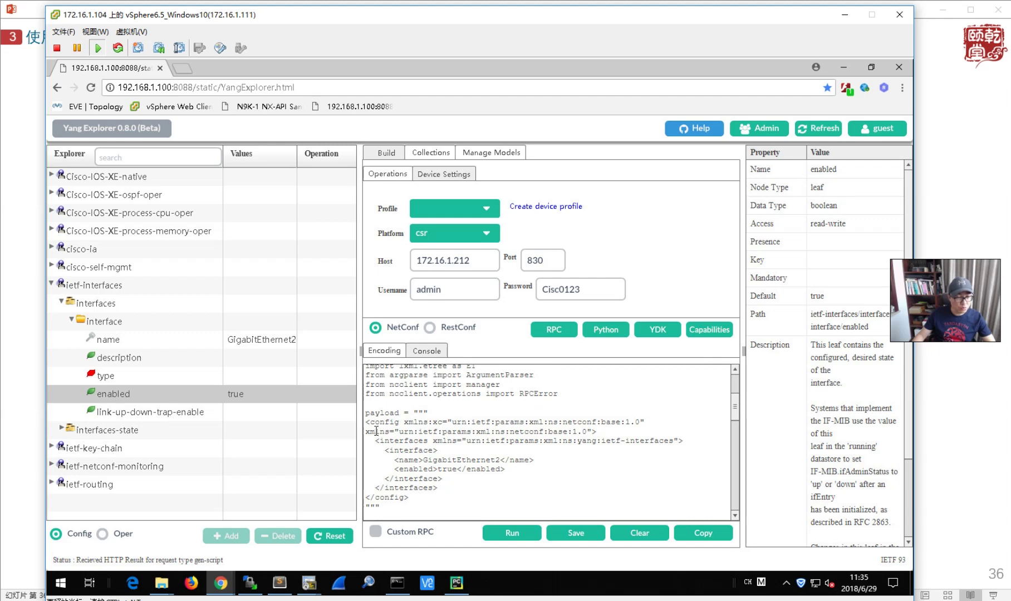
pyautogui.click(280, 584)
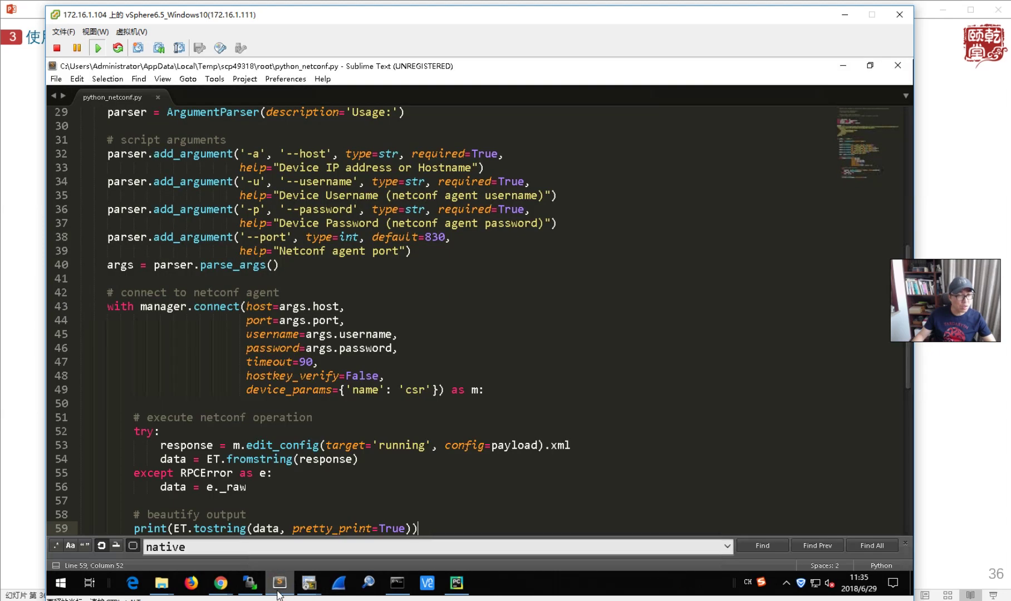
pyautogui.scroll(9, 378, 297)
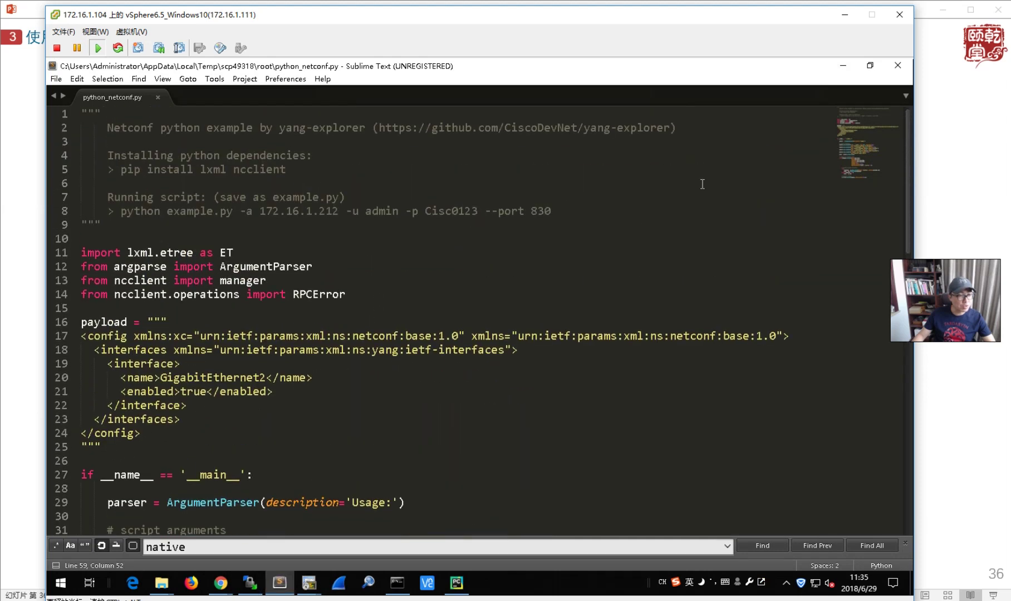
pyautogui.click(843, 65)
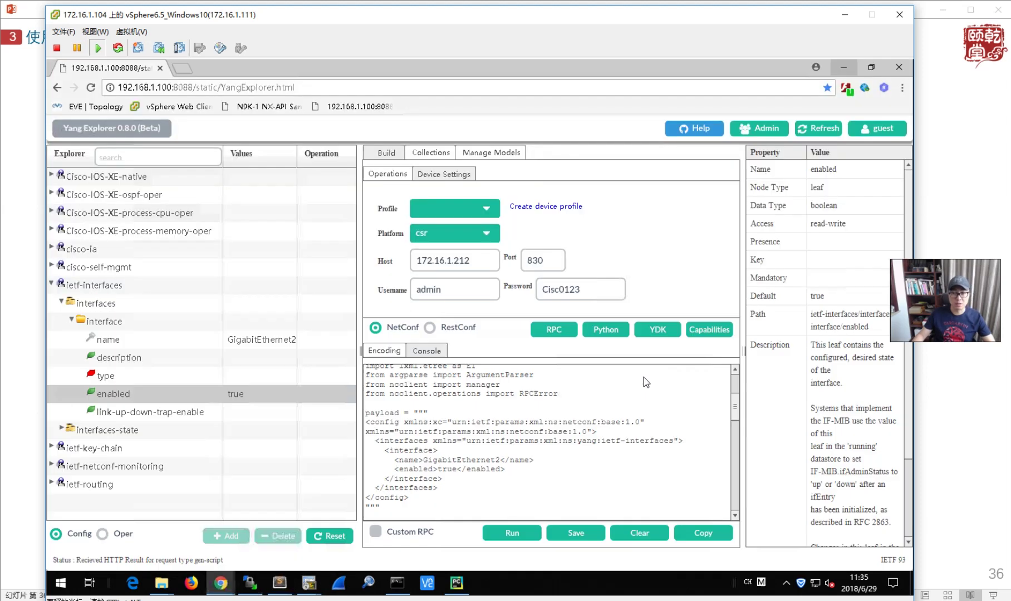
pyautogui.click(944, 194)
# - Advance to the 'router ospf 1' slide, return to the VM's Yang Explorer, and expand Cisco-IOS-XE-native
pyautogui.press('Right')
pyautogui.press('Right')
pyautogui.press('Right')
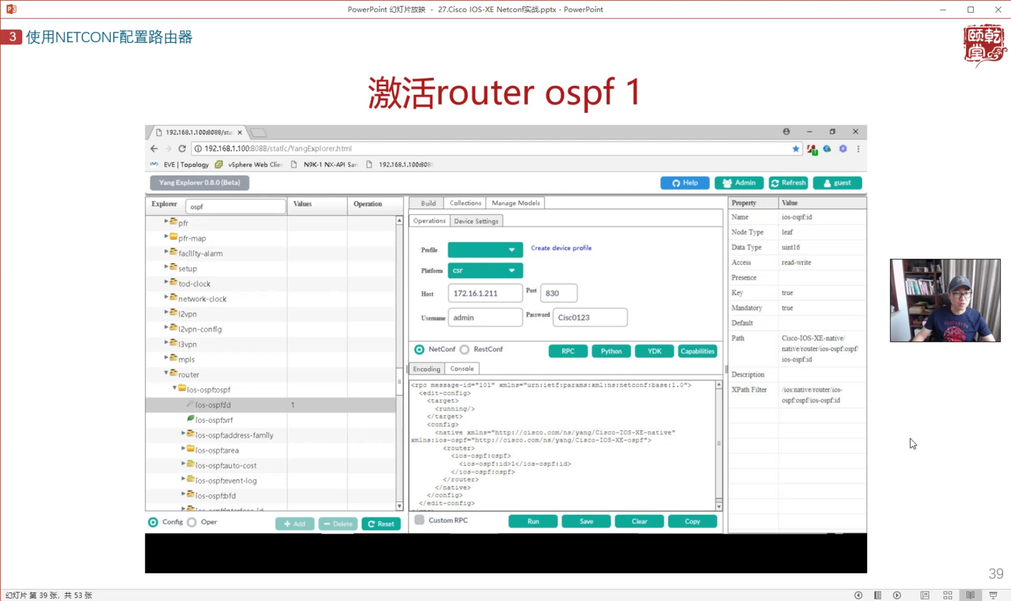
pyautogui.click(680, 577)
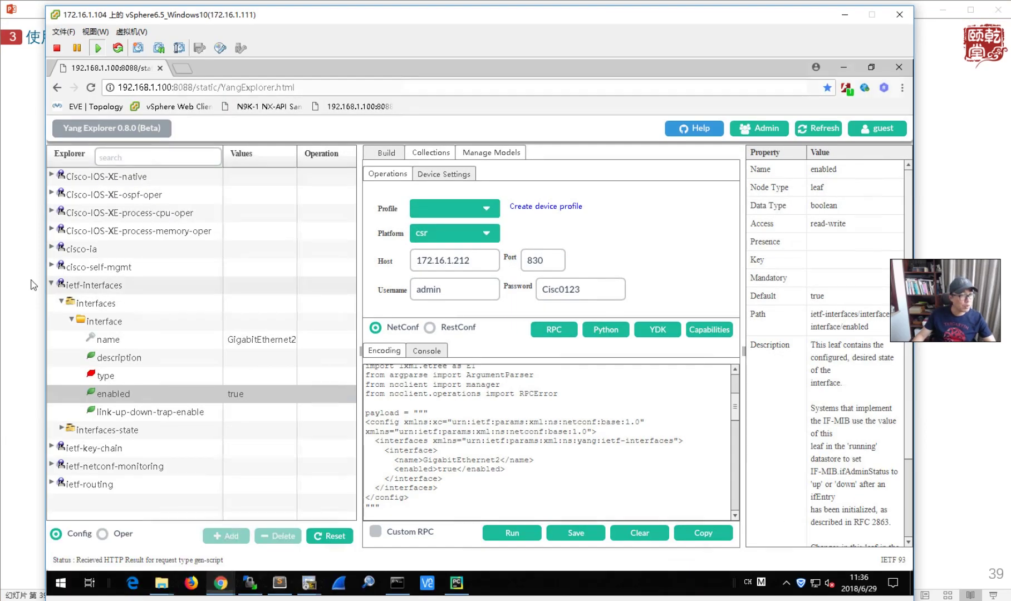
pyautogui.click(51, 284)
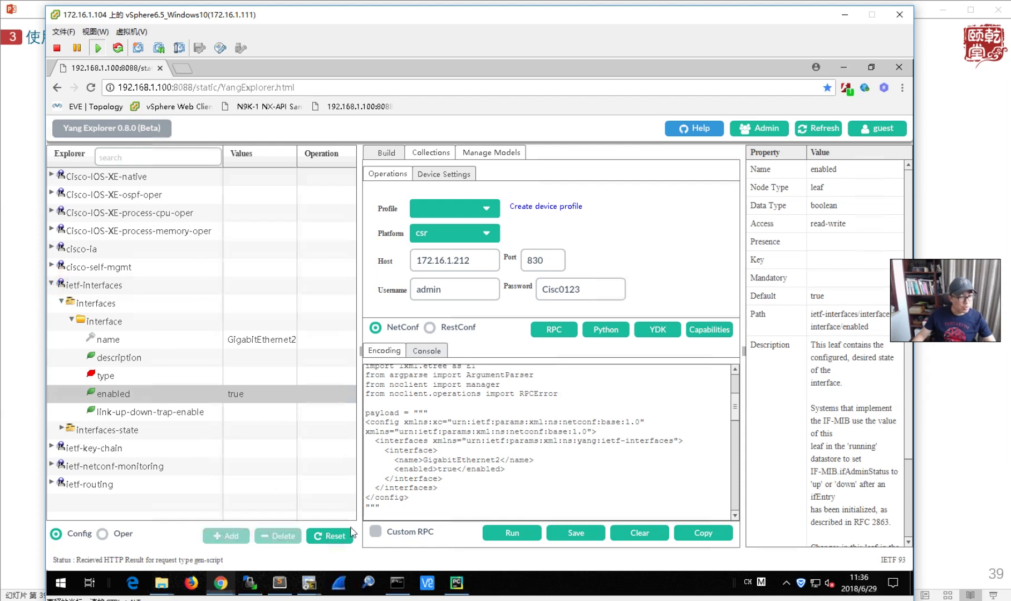
pyautogui.click(329, 539)
pyautogui.click(648, 41)
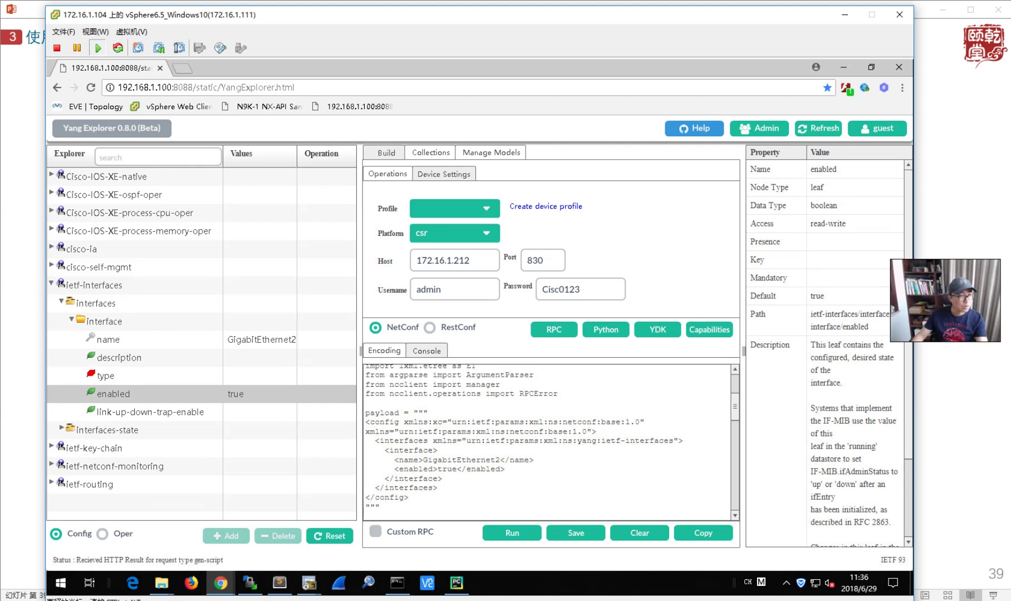
pyautogui.click(265, 280)
pyautogui.click(237, 211)
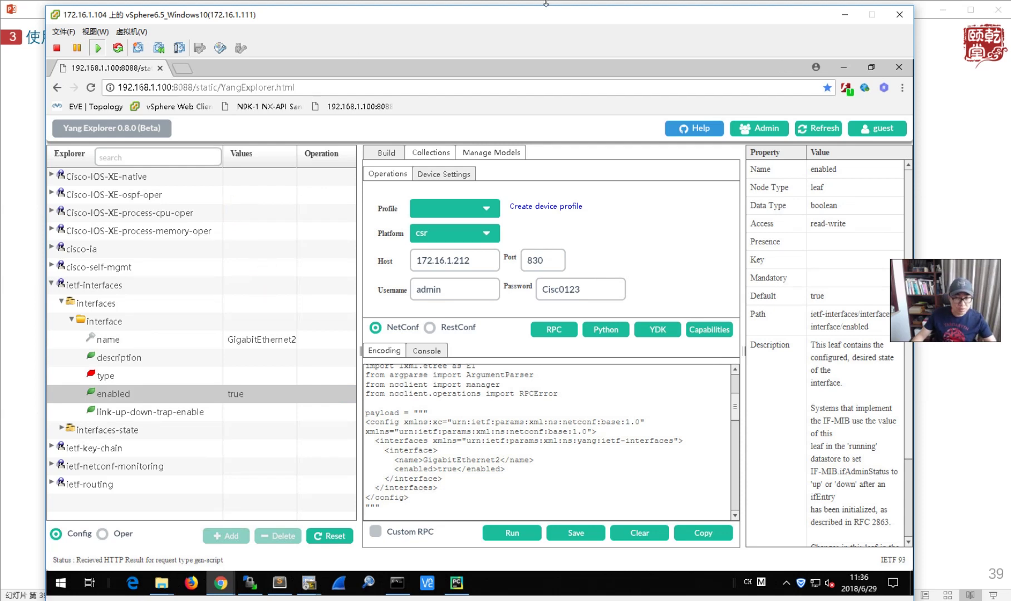
pyautogui.click(132, 247)
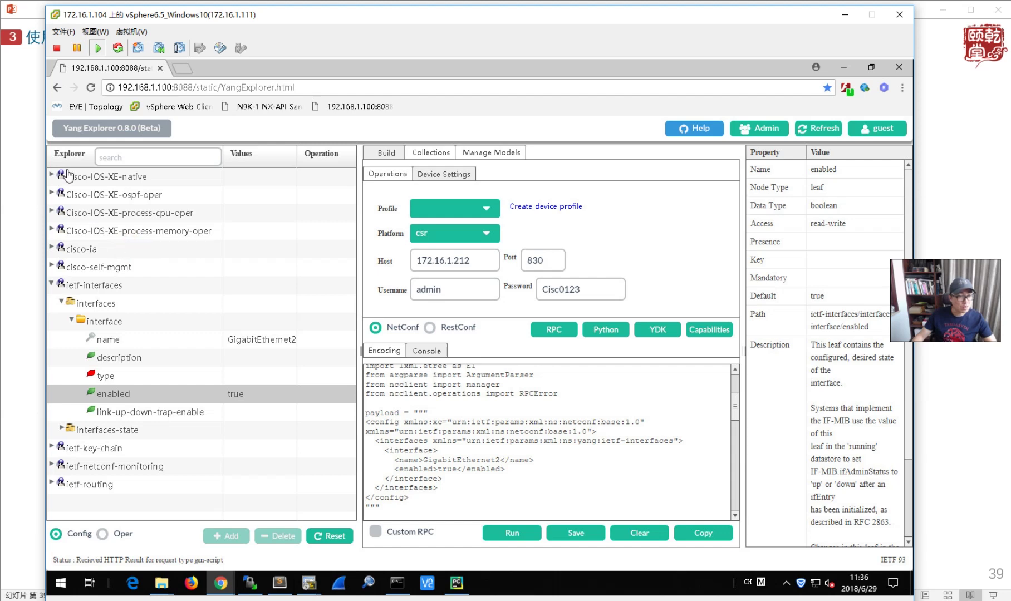
pyautogui.click(169, 218)
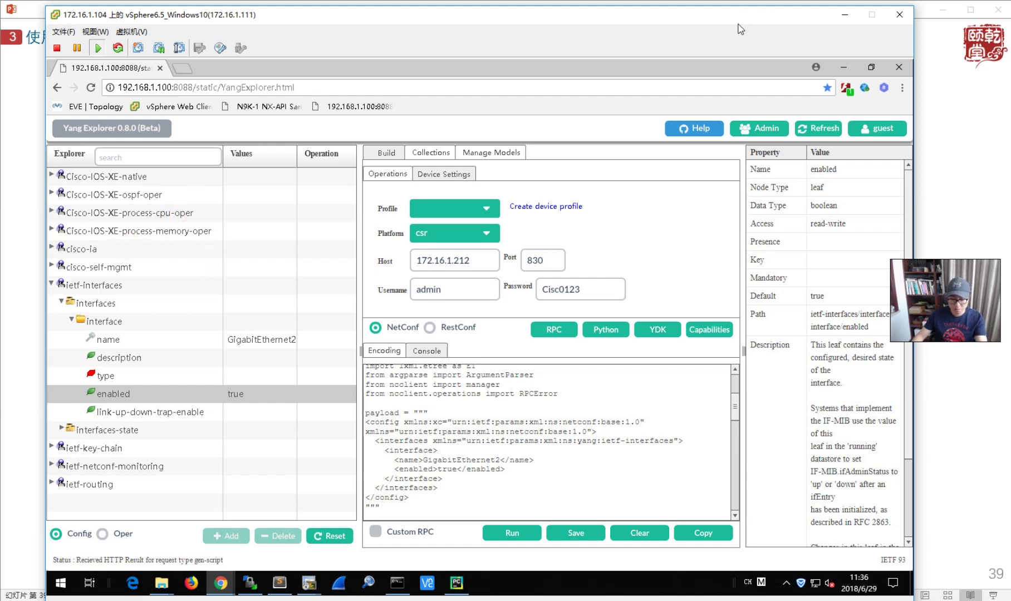
pyautogui.moveTo(611, 7); pyautogui.dragTo(582, 17)
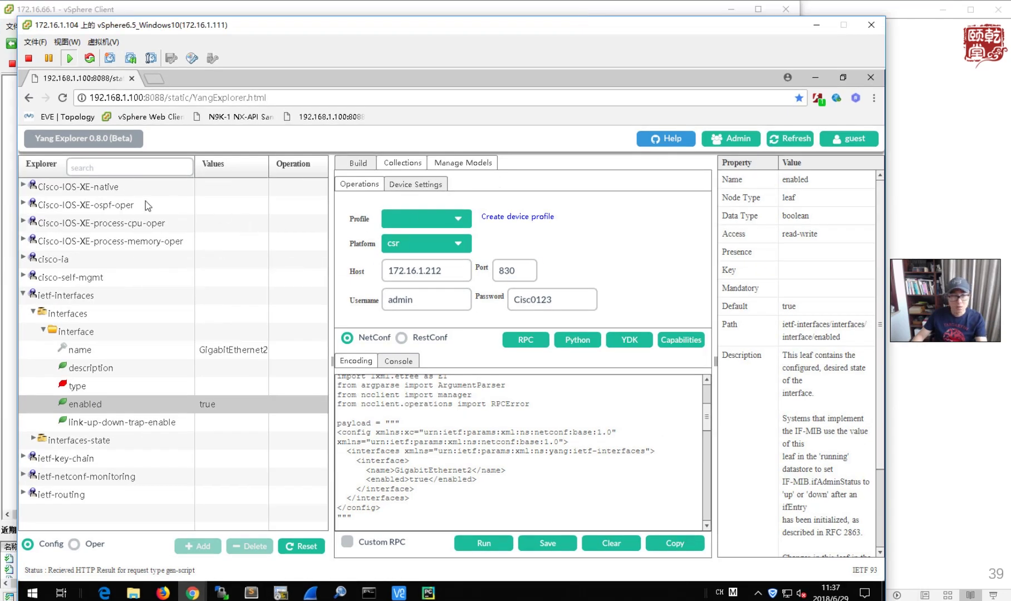
# - Expand the native model, reset the request, and collapse the Interface branch
pyautogui.click(24, 186)
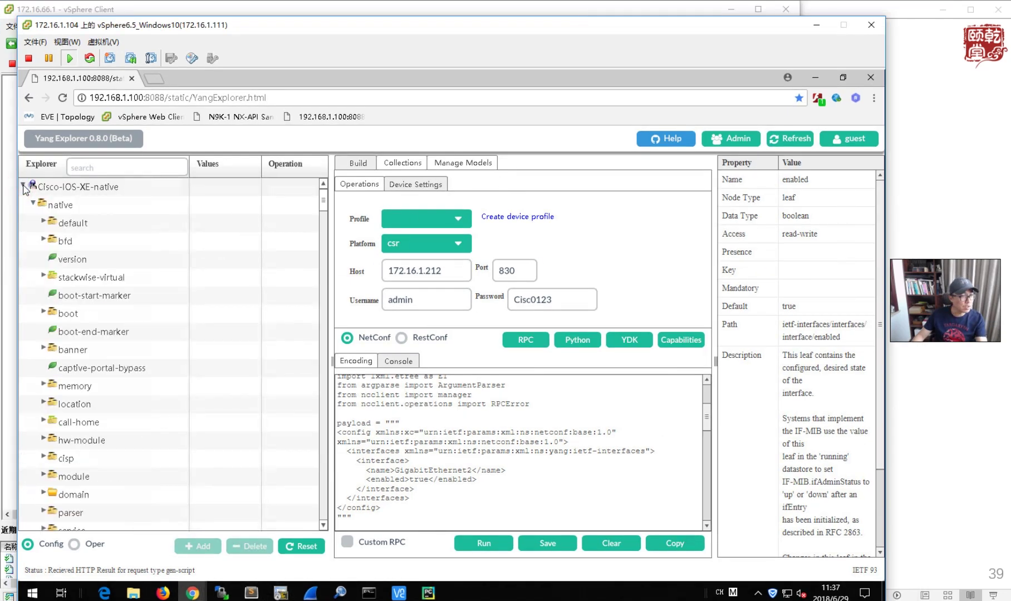
pyautogui.click(305, 546)
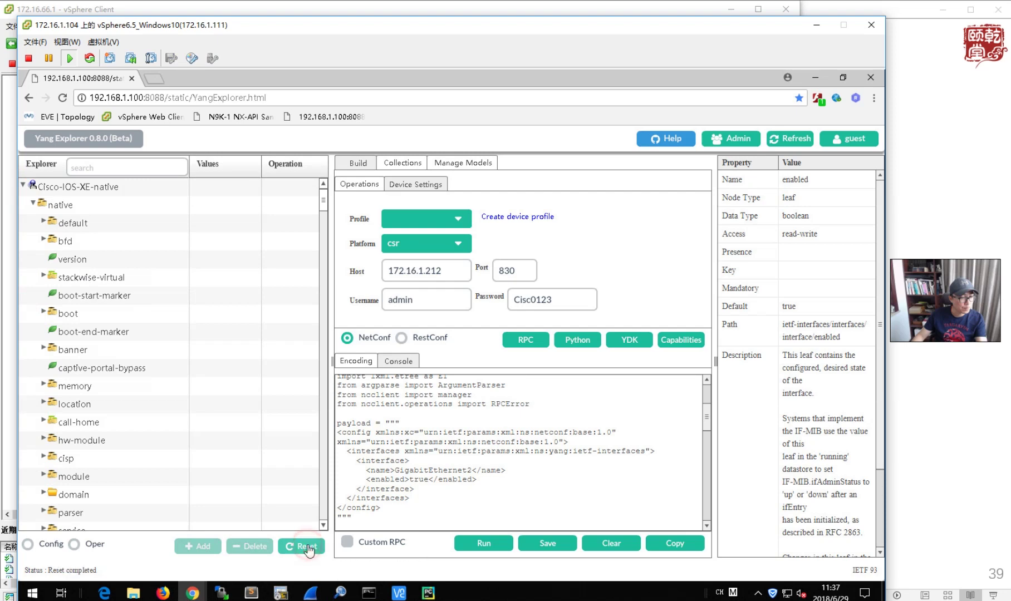
pyautogui.scroll(-7, 150, 374)
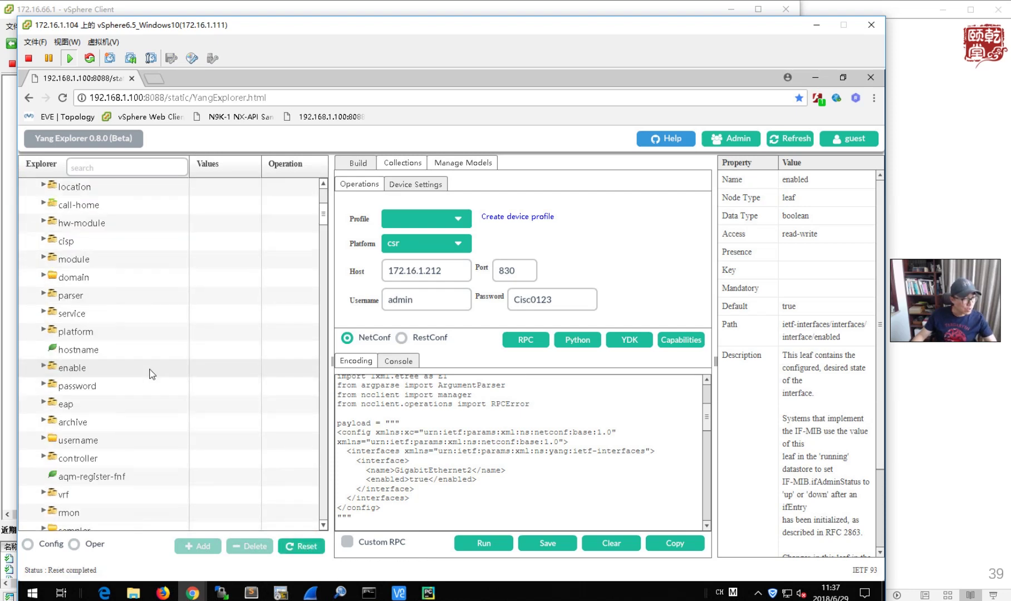
pyautogui.scroll(-6, 150, 374)
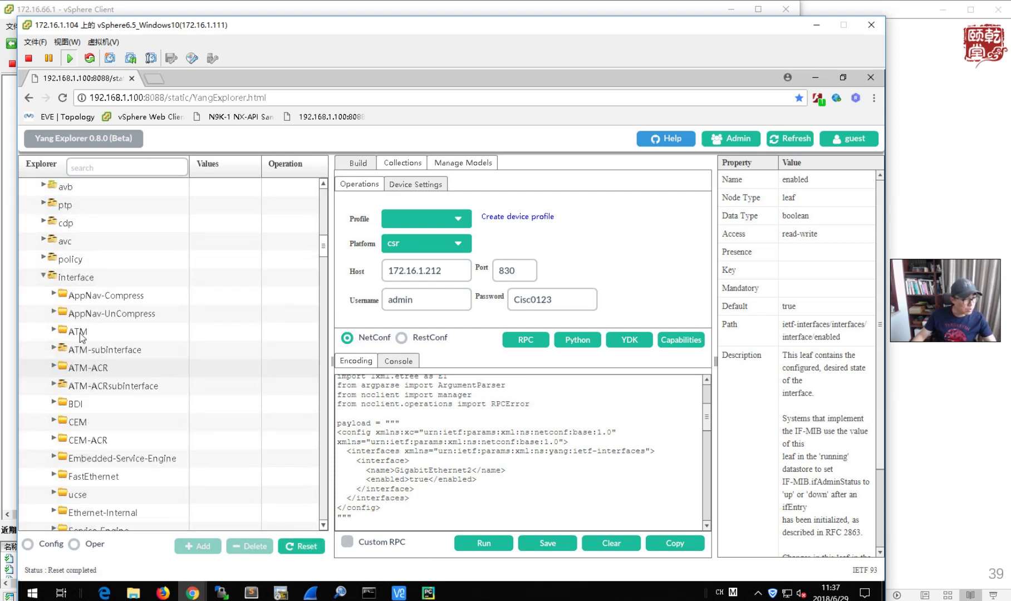
pyautogui.click(44, 276)
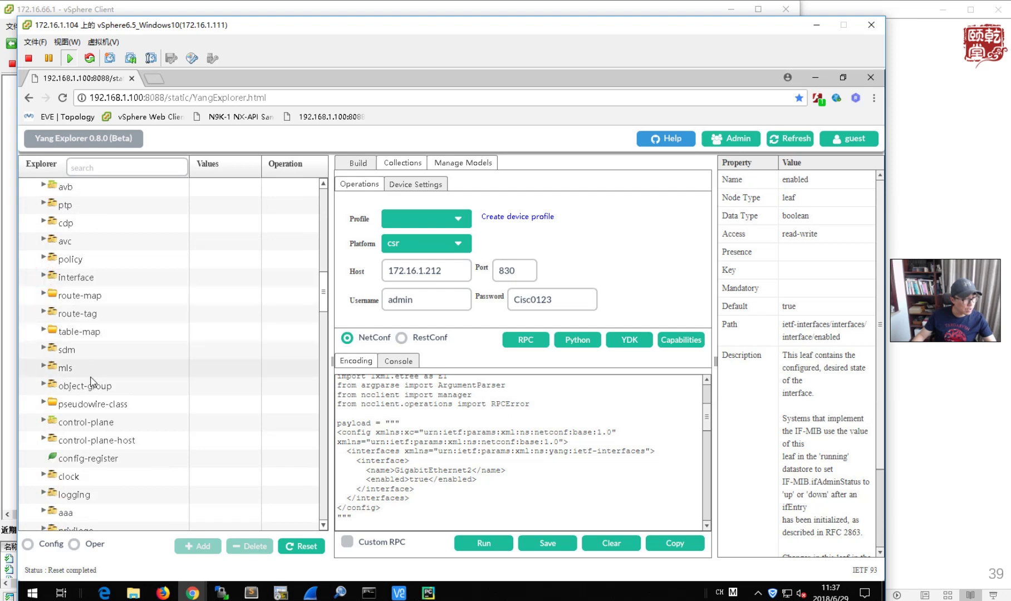
# - Scroll up and down through the native model tree to browse its nodes
pyautogui.scroll(-3, 100, 482)
pyautogui.scroll(-6, 99, 484)
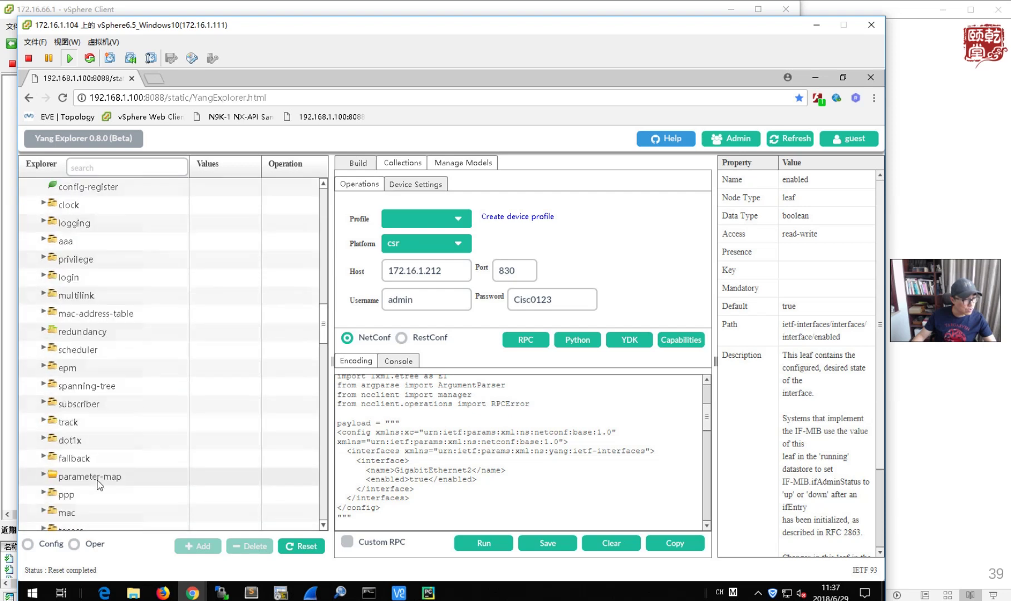
pyautogui.scroll(-1, 100, 486)
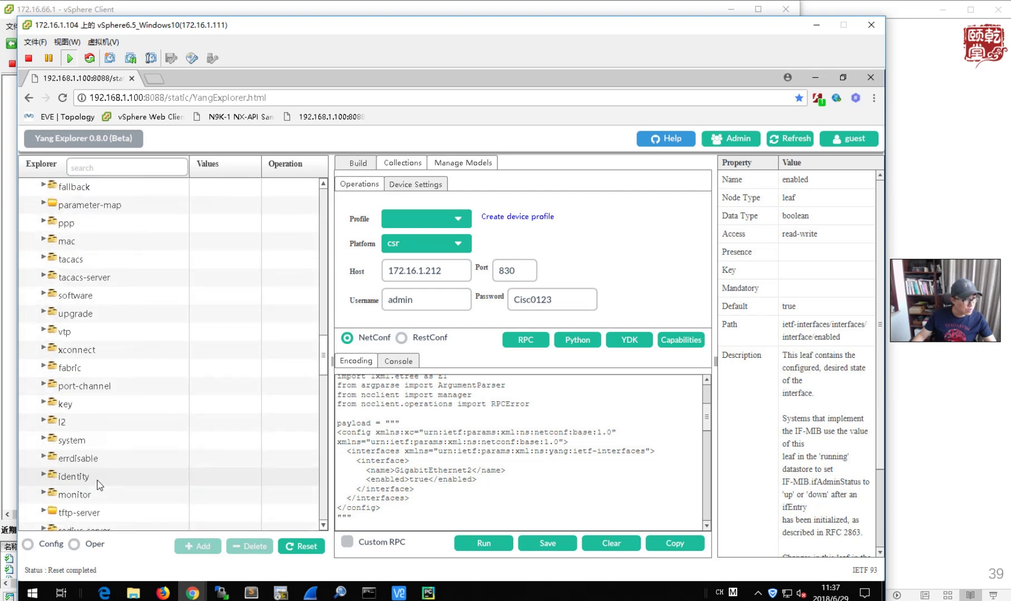
pyautogui.scroll(-4, 100, 486)
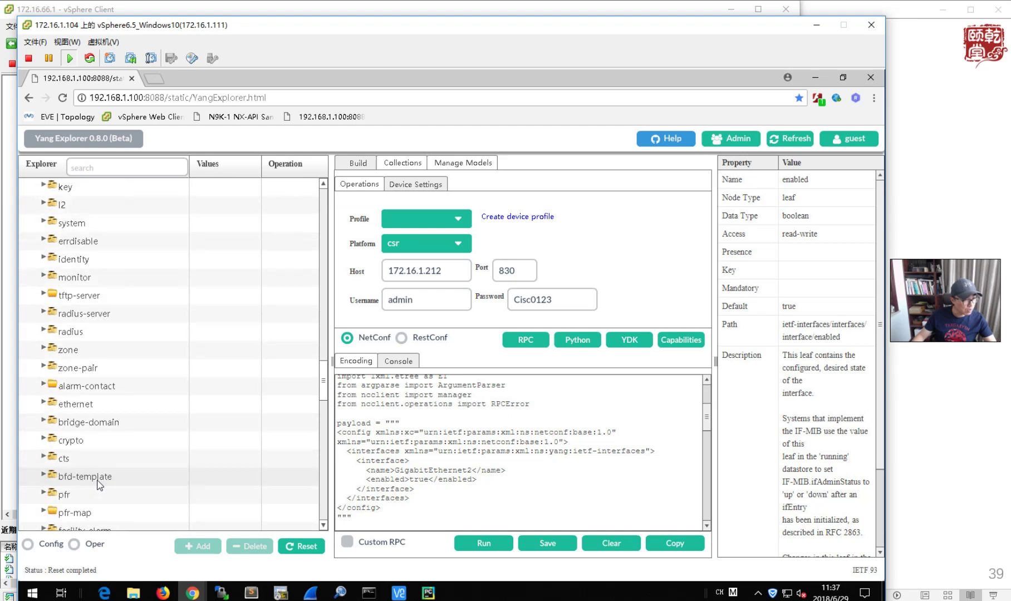
pyautogui.scroll(-6, 99, 485)
pyautogui.scroll(-2, 100, 485)
pyautogui.scroll(-7, 100, 485)
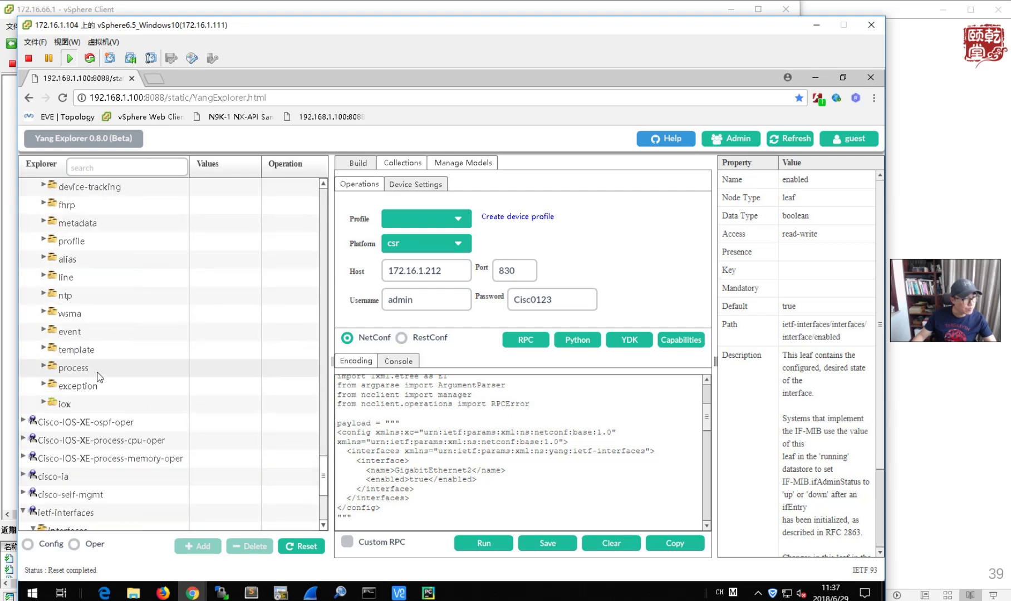
pyautogui.scroll(3, 99, 379)
pyautogui.scroll(6, 99, 378)
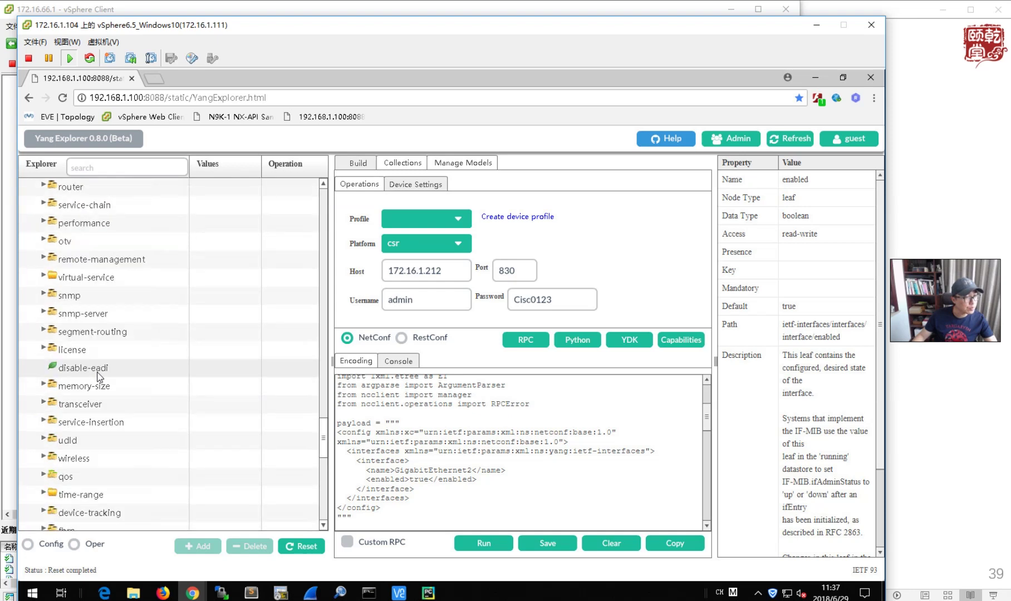
pyautogui.scroll(4, 99, 379)
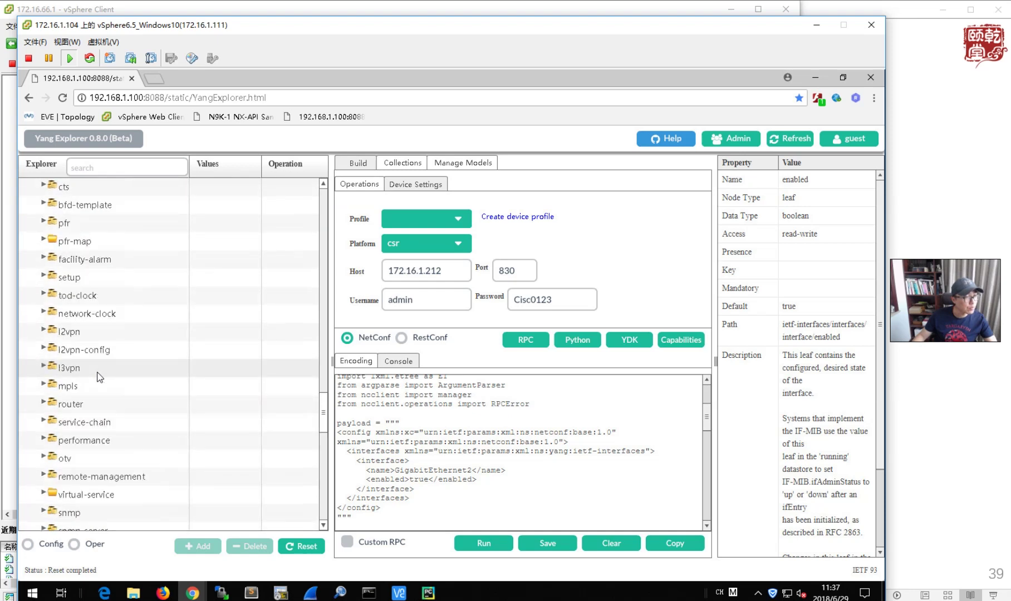
pyautogui.scroll(1, 99, 377)
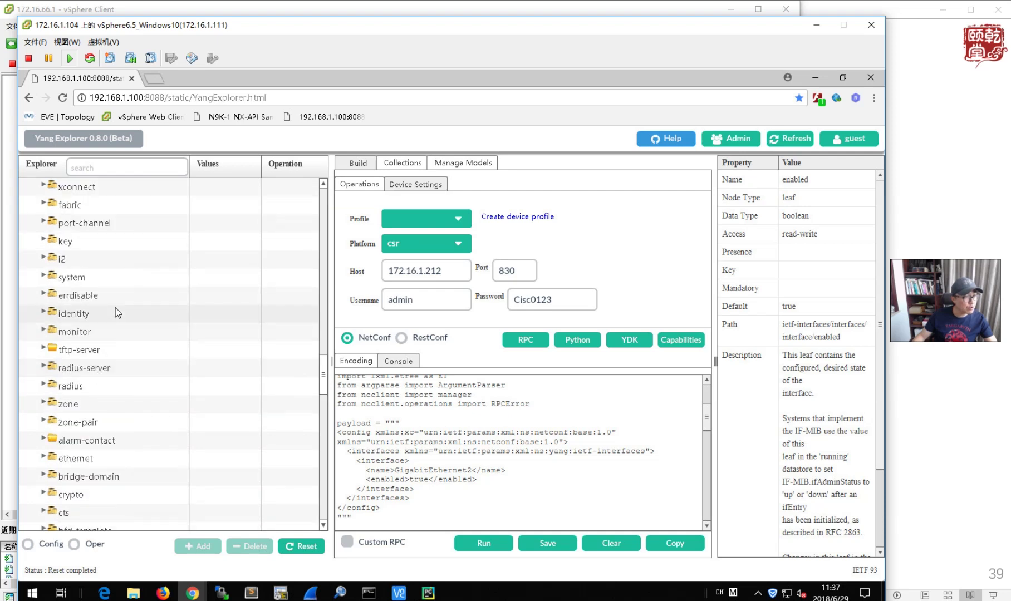
pyautogui.scroll(4, 115, 307)
pyautogui.scroll(3, 116, 308)
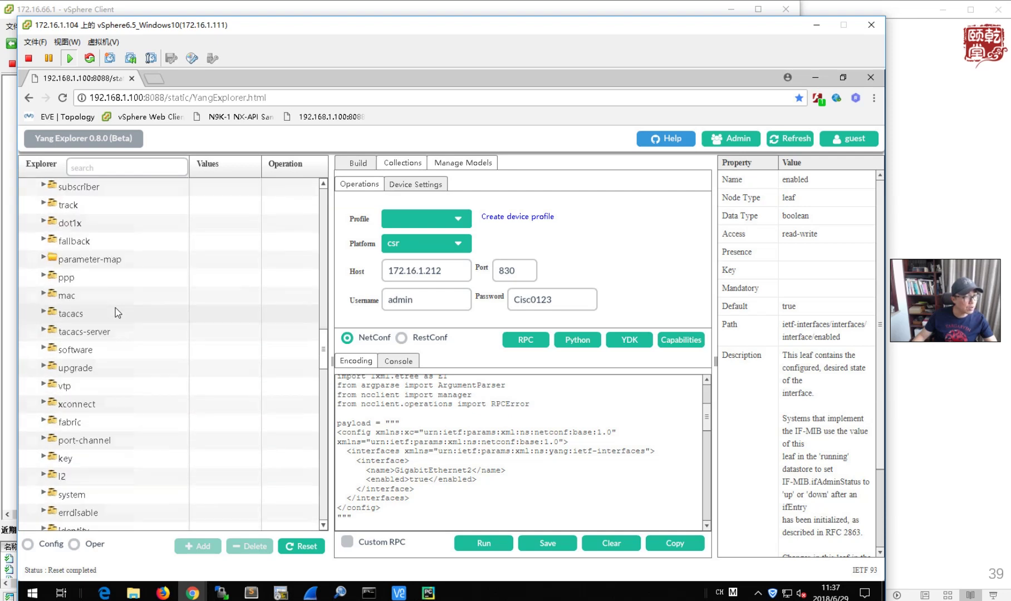
pyautogui.scroll(3, 117, 313)
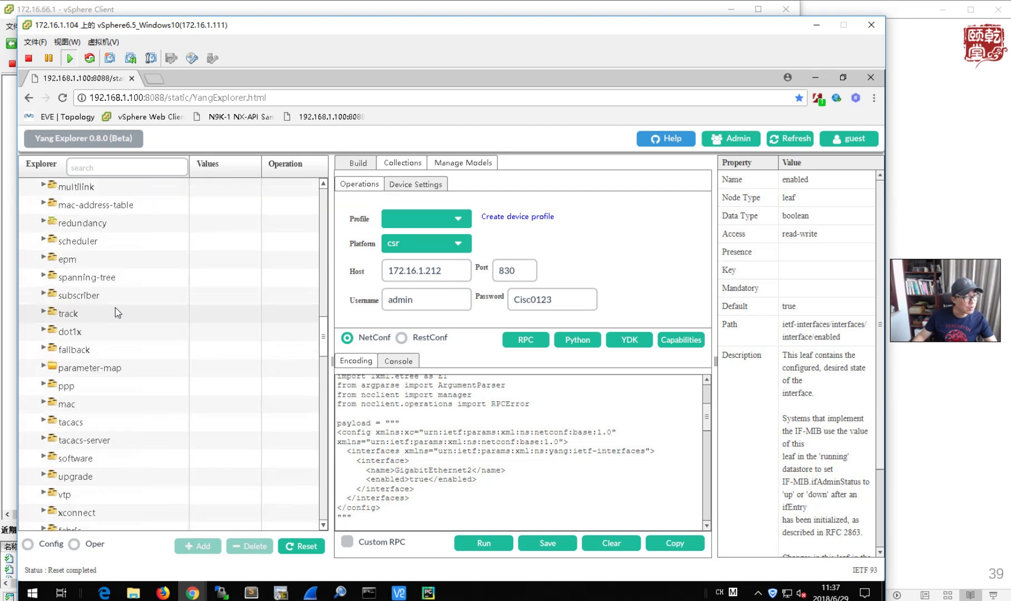
pyautogui.scroll(5, 115, 309)
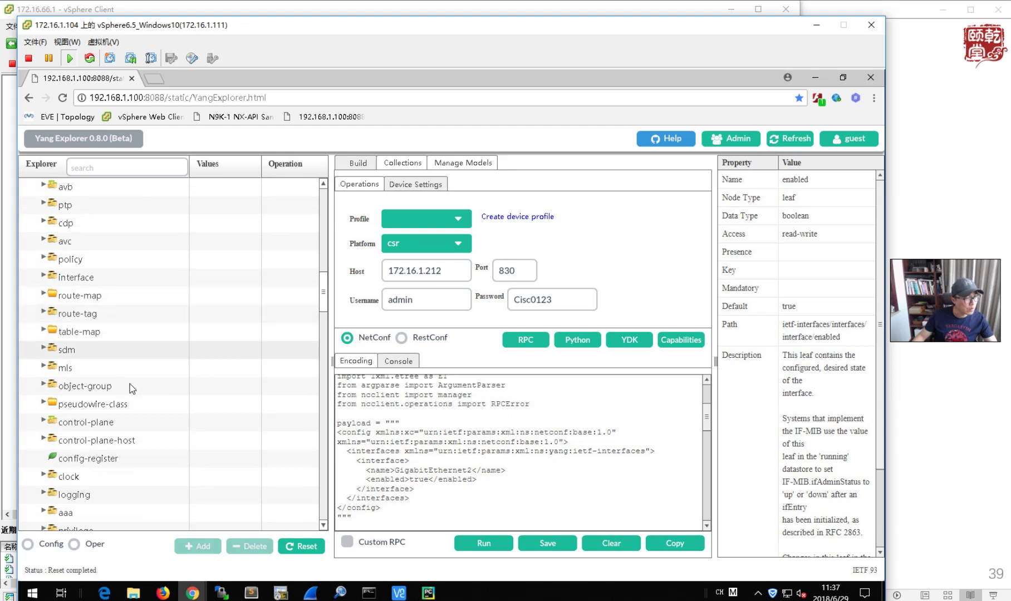
pyautogui.scroll(-1, 130, 387)
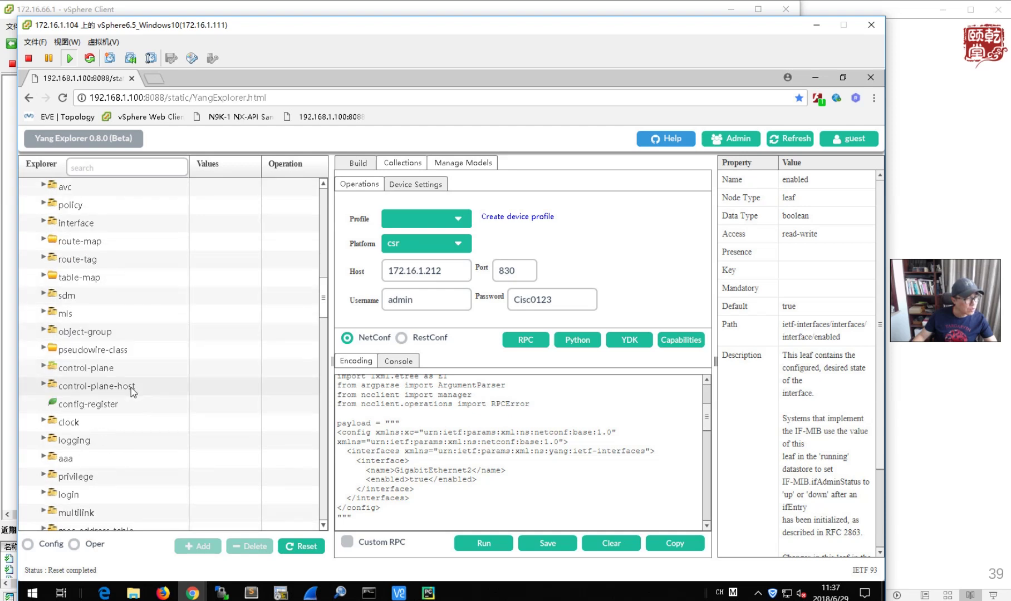
pyautogui.scroll(6, 133, 391)
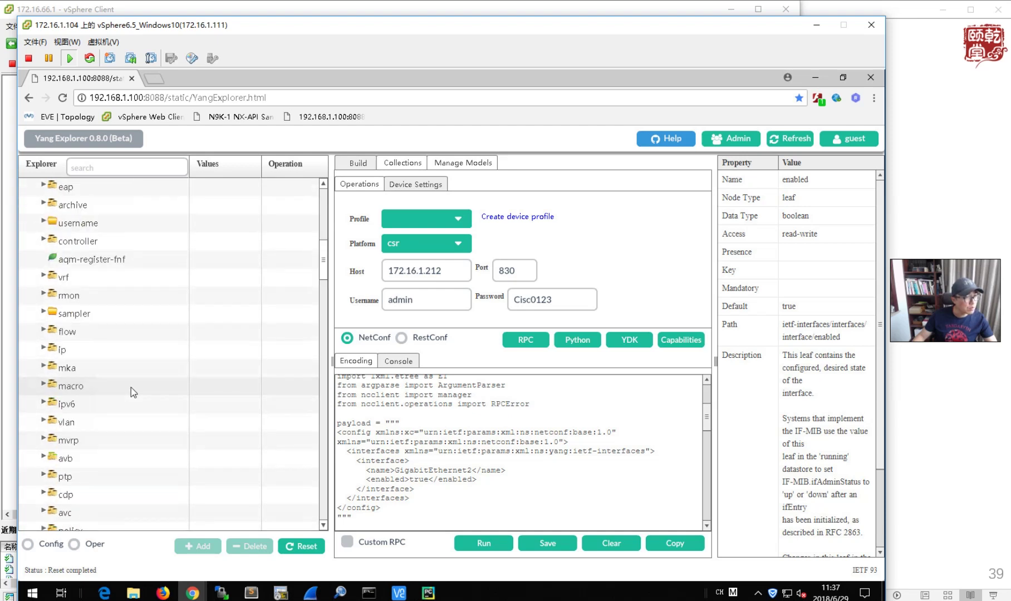
pyautogui.scroll(3, 131, 388)
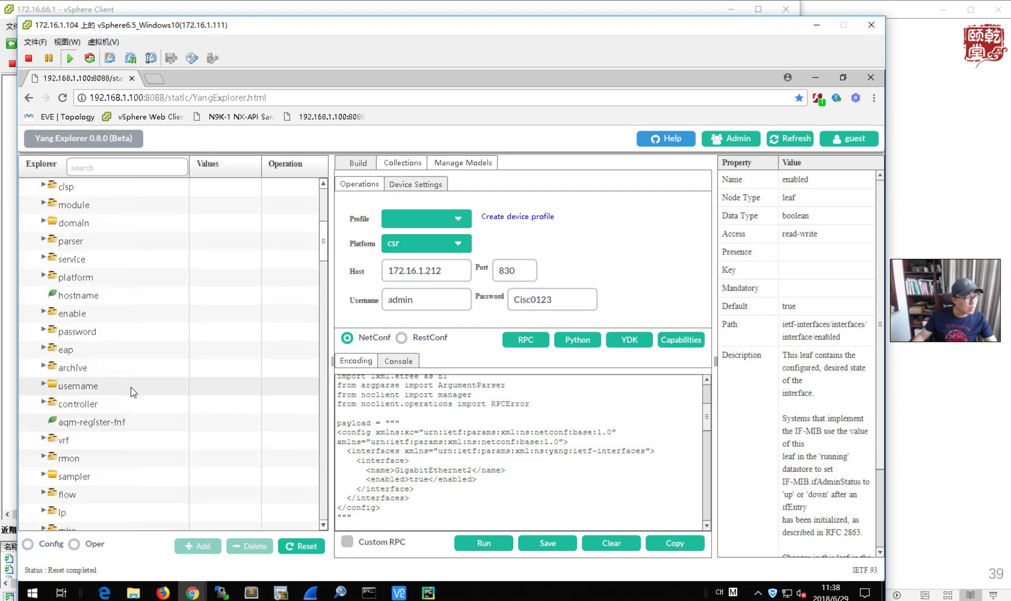
pyautogui.scroll(5, 131, 388)
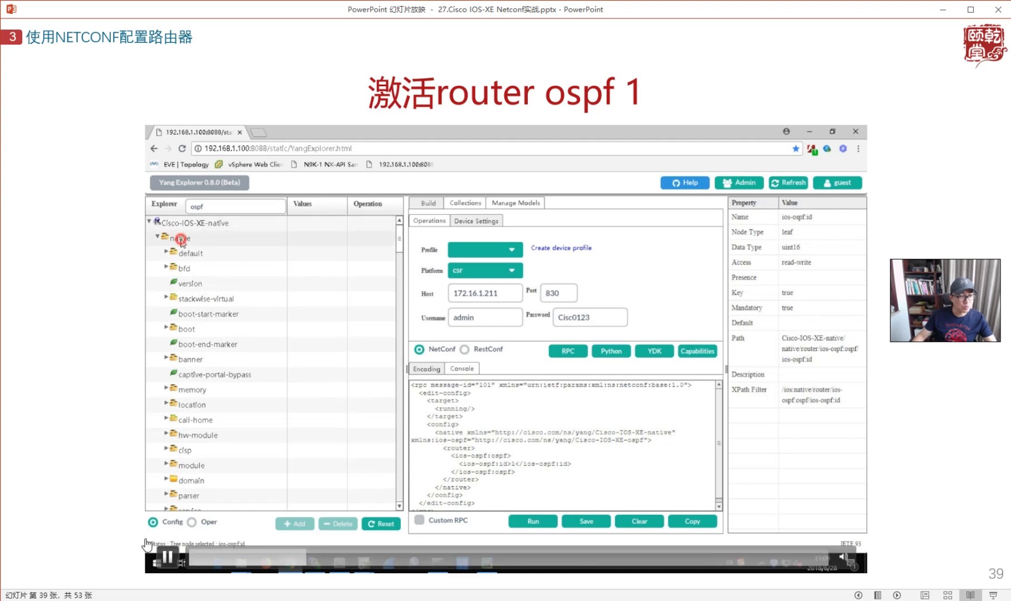
# - Pause the slide's demo video and search Yang Explorer's models for 'router'
pyautogui.click(170, 558)
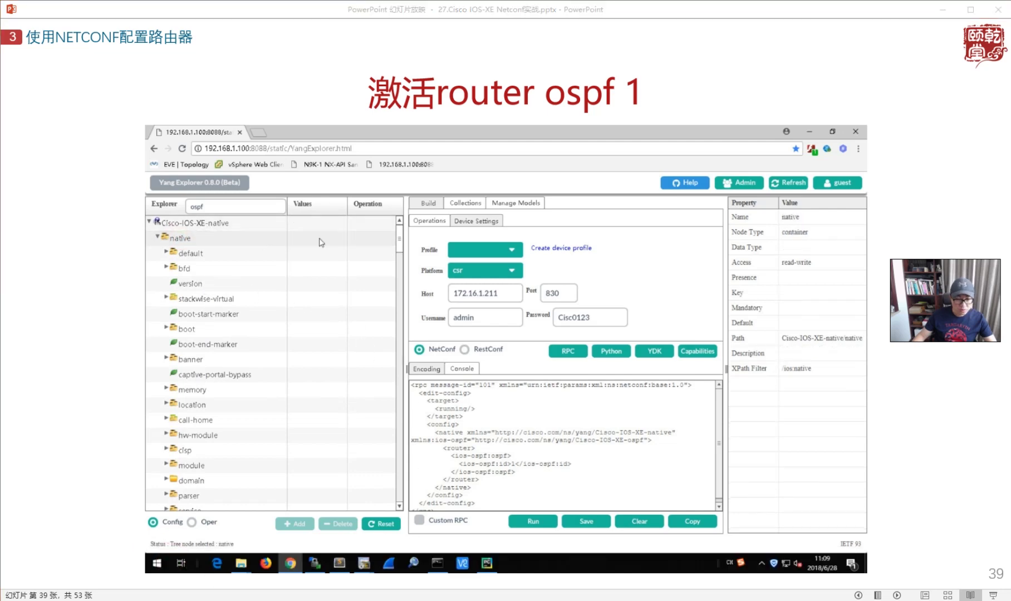
pyautogui.click(649, 578)
pyautogui.click(128, 168)
pyautogui.write('router')
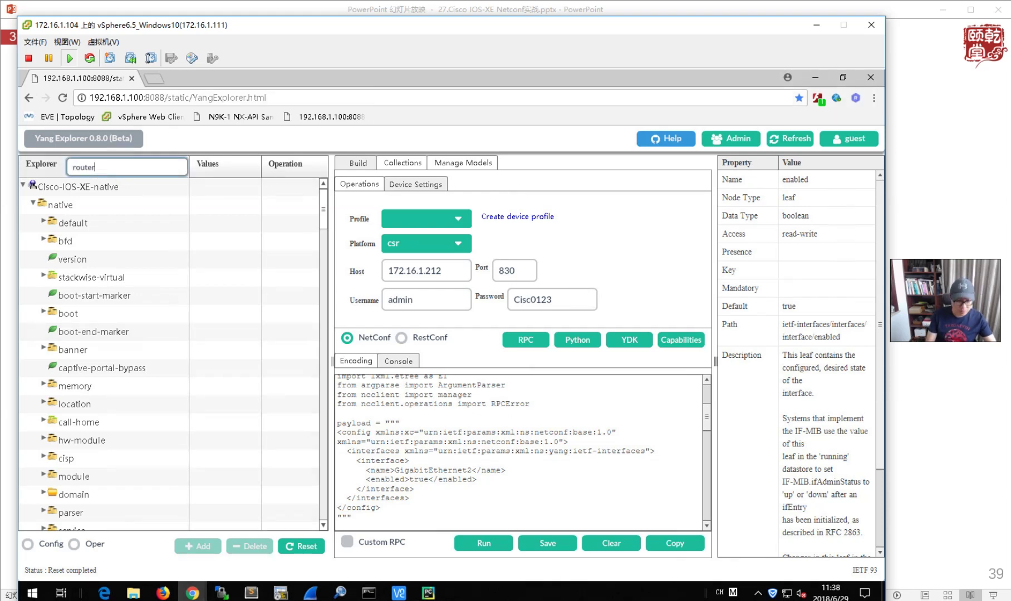
pyautogui.press('Return')
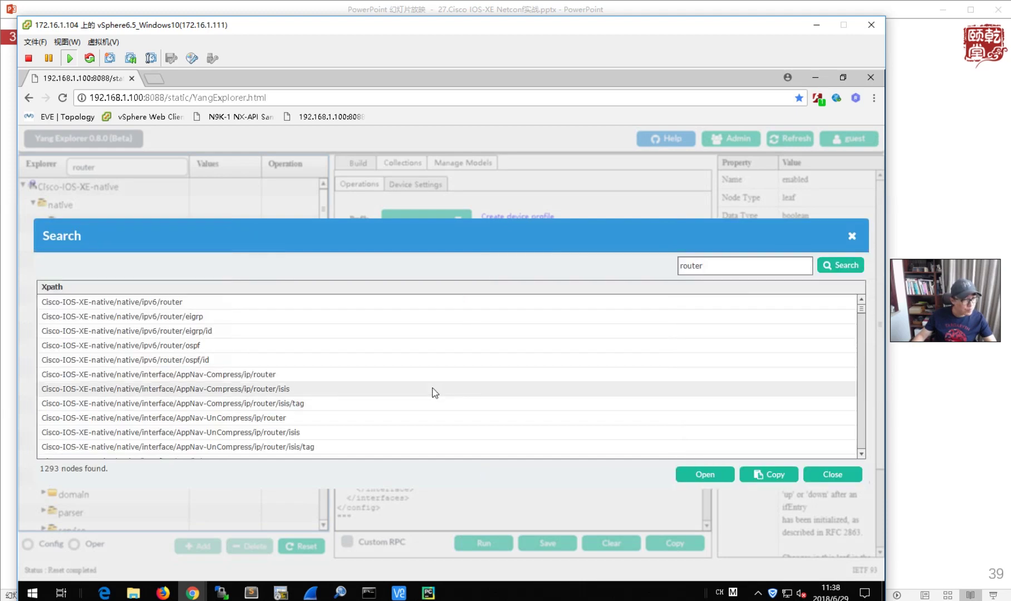
# - Browse the 1293 'router' Xpath results, then close the Search dialog
pyautogui.scroll(-10, 435, 393)
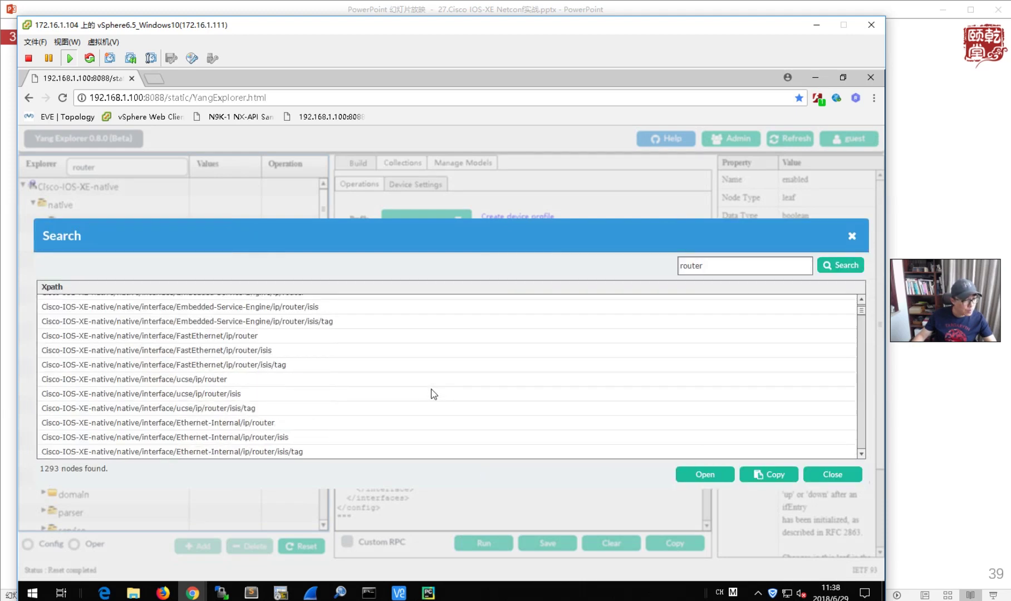
pyautogui.scroll(-10, 434, 395)
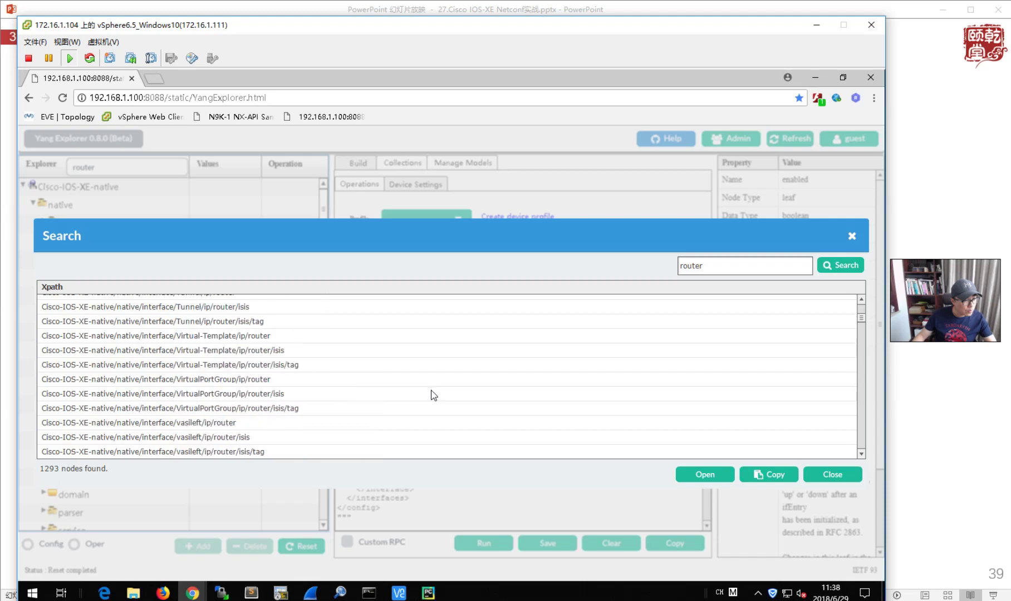
pyautogui.scroll(3, 434, 395)
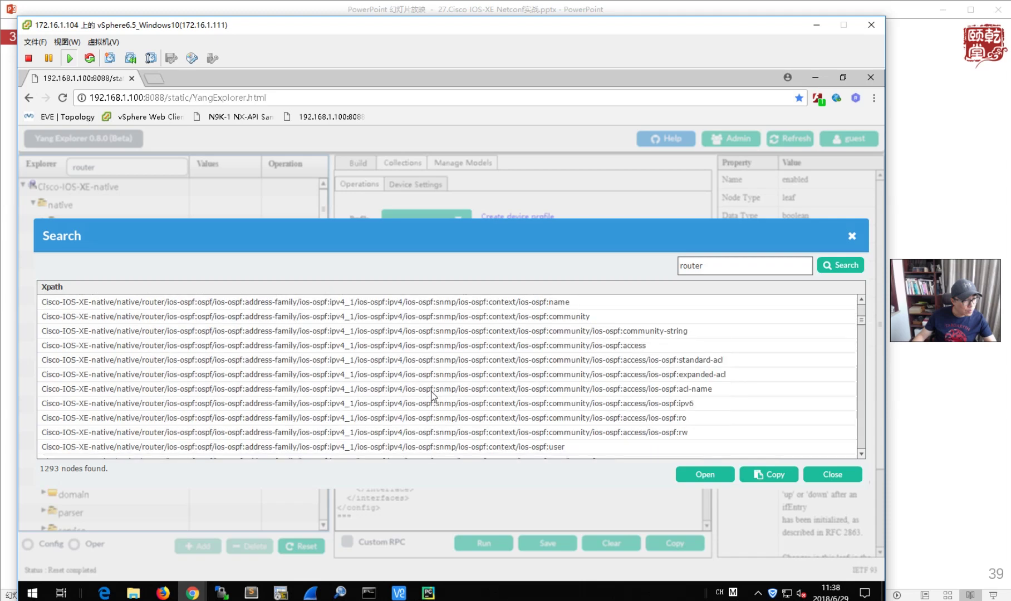
pyautogui.click(852, 236)
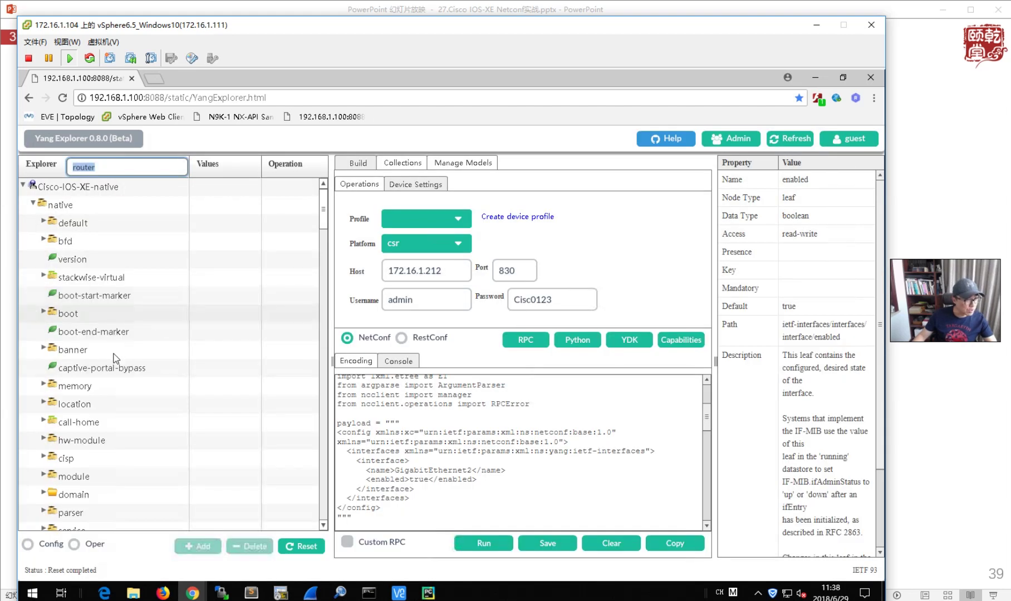
pyautogui.scroll(-2, 112, 384)
pyautogui.scroll(-3, 111, 386)
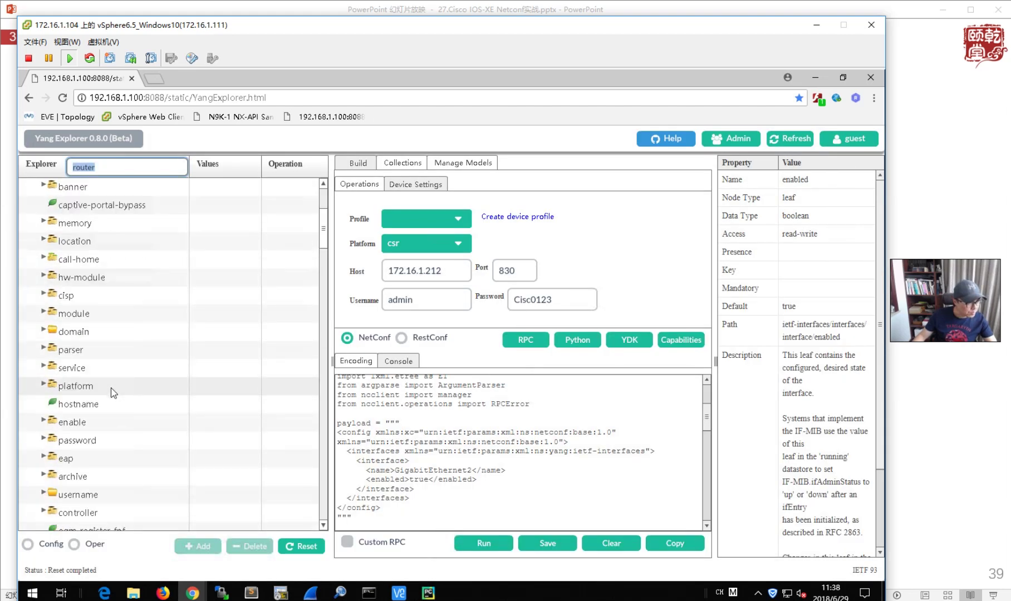
pyautogui.scroll(-5, 113, 393)
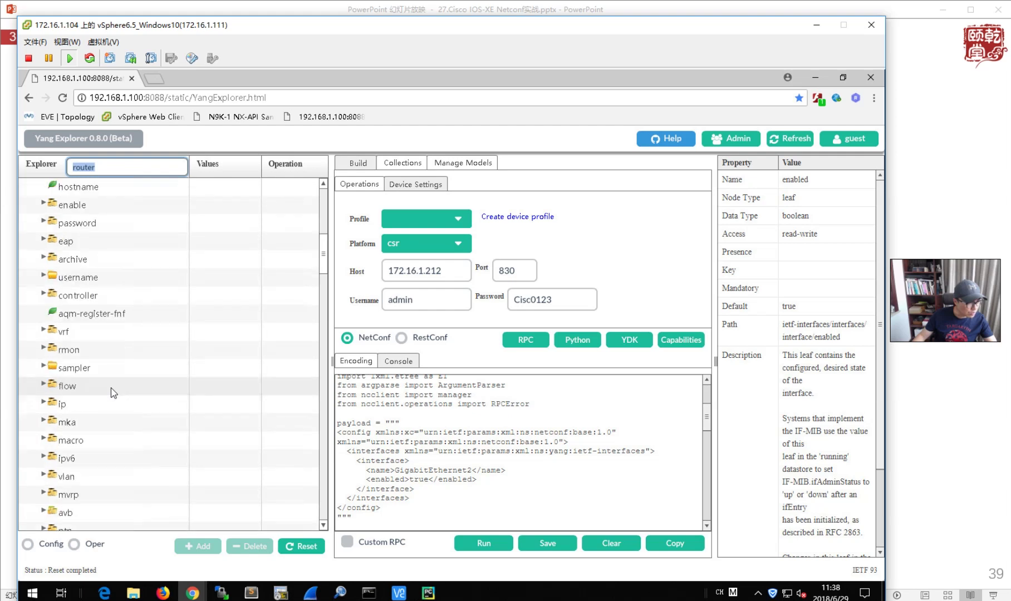
pyautogui.scroll(-4, 113, 393)
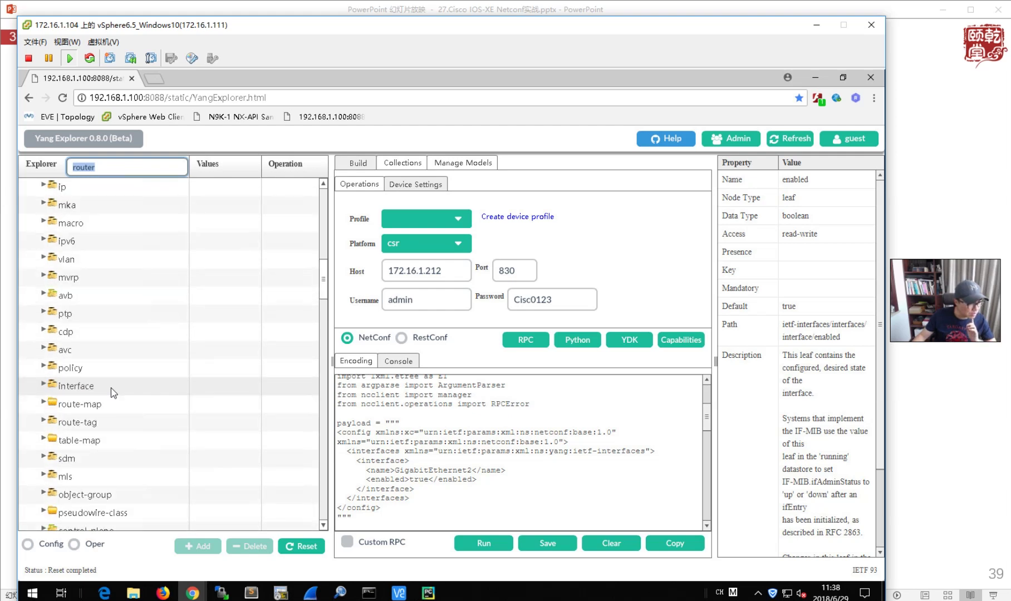
pyautogui.scroll(-5, 113, 392)
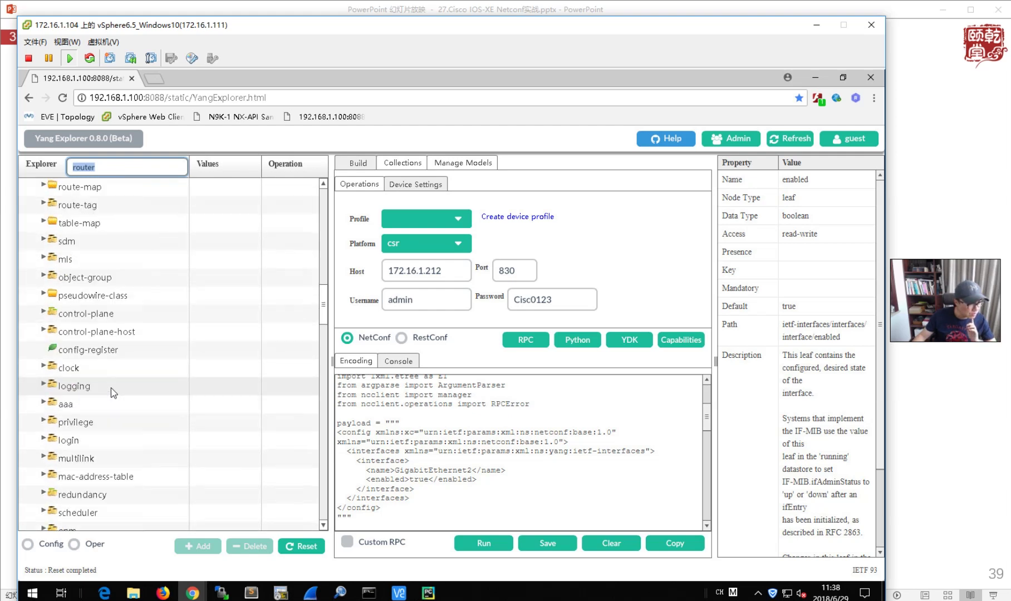
pyautogui.scroll(-4, 113, 393)
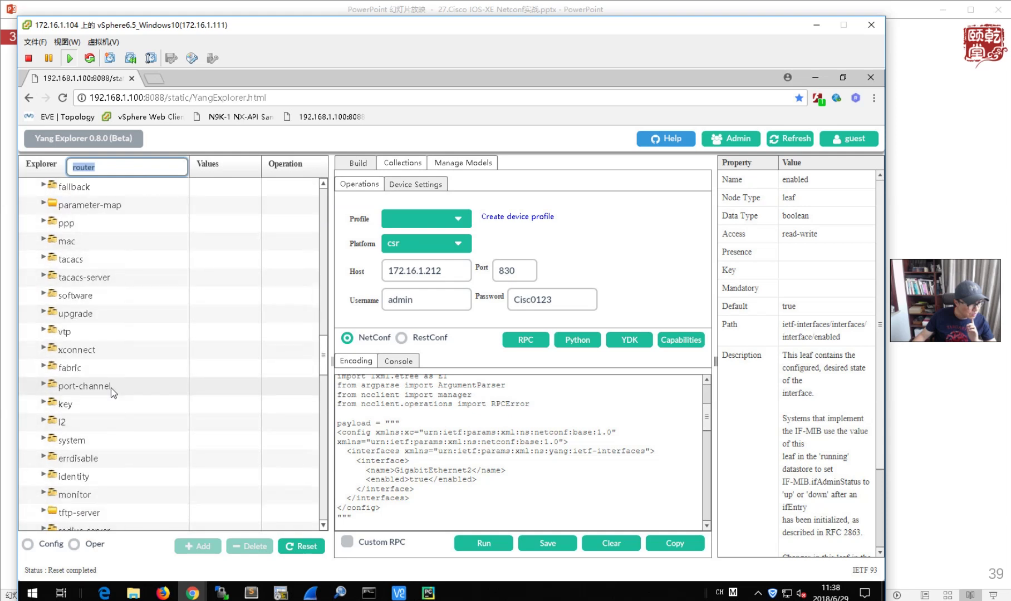
pyautogui.scroll(-2, 113, 393)
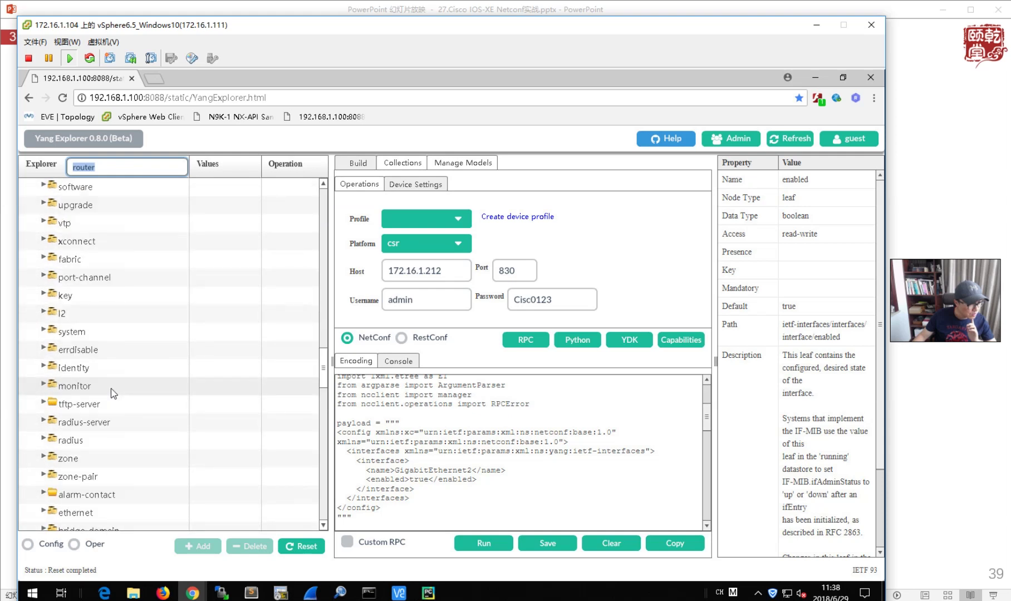
pyautogui.scroll(-4, 113, 393)
pyautogui.scroll(-4, 113, 392)
pyautogui.scroll(-2, 113, 393)
pyautogui.scroll(-3, 113, 393)
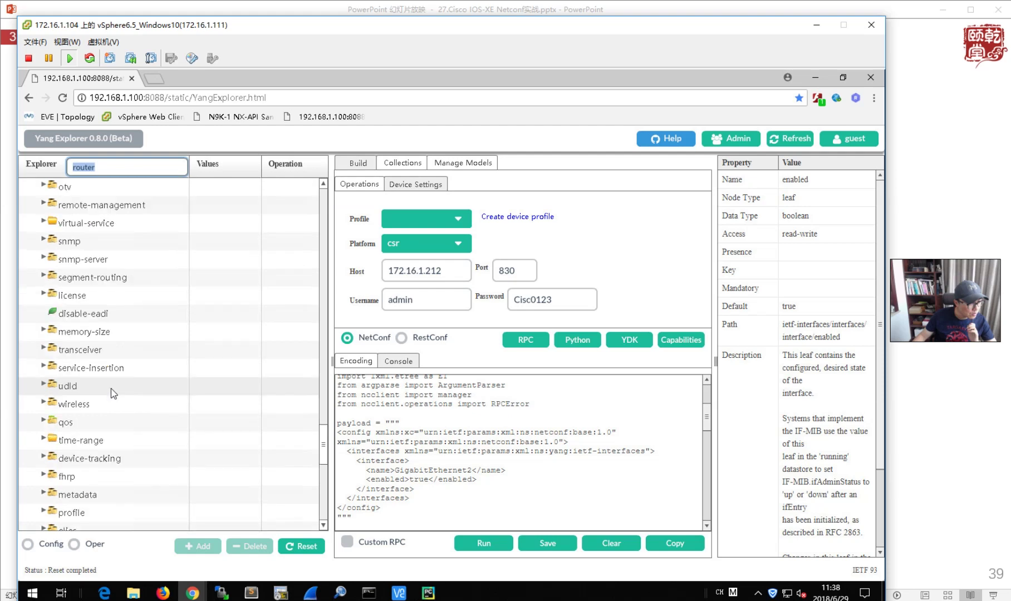
pyautogui.scroll(-2, 114, 393)
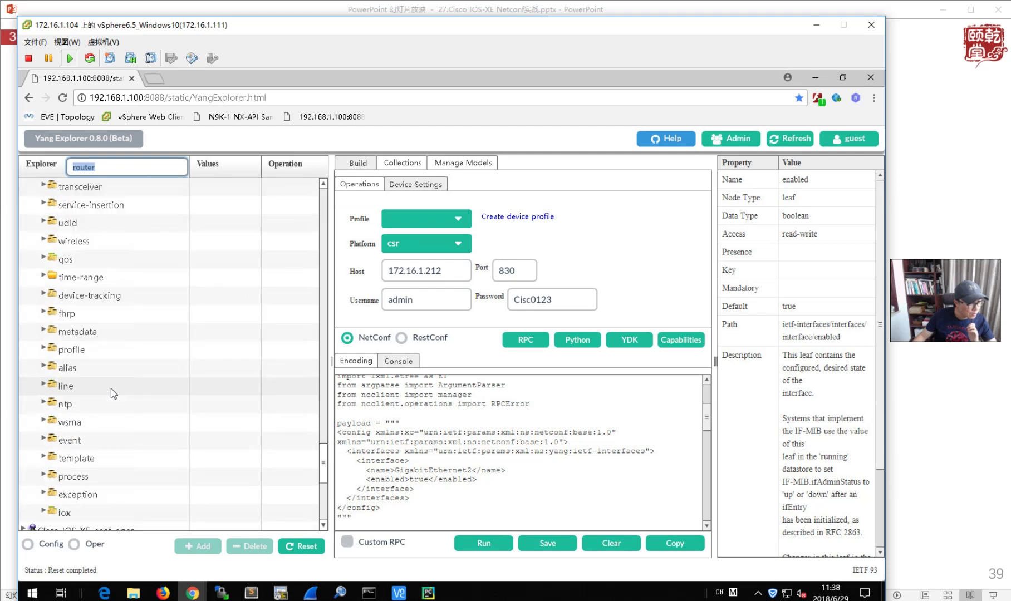
pyautogui.scroll(-15, 154, 375)
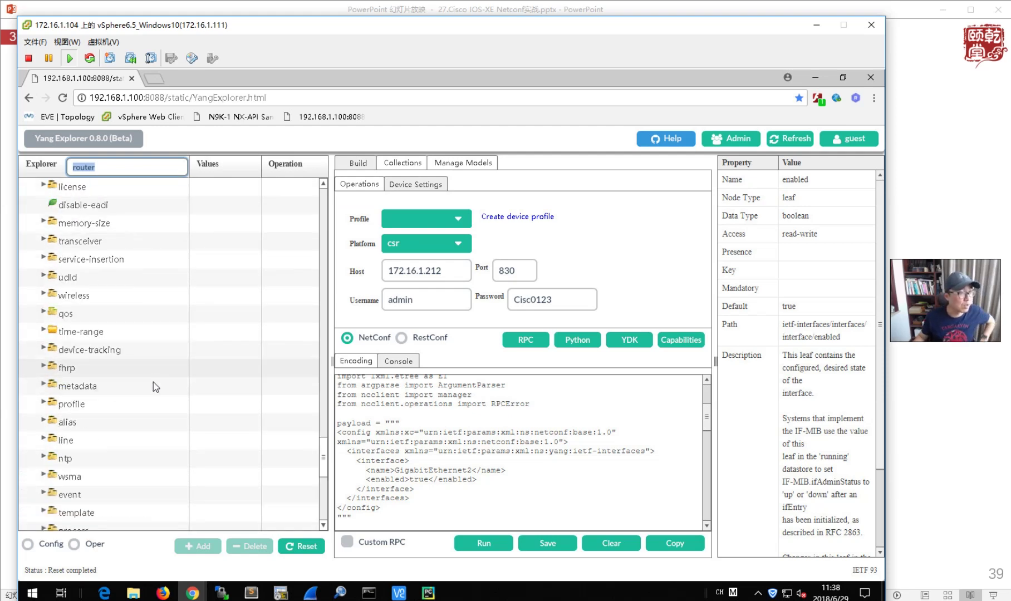
pyautogui.scroll(20, 187, 313)
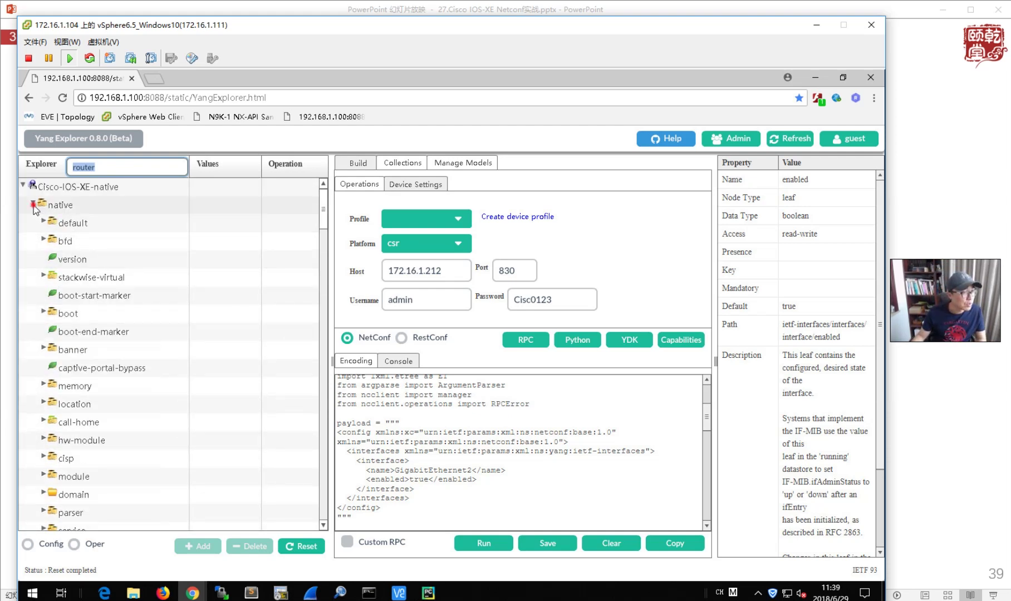
pyautogui.click(34, 204)
pyautogui.click(33, 204)
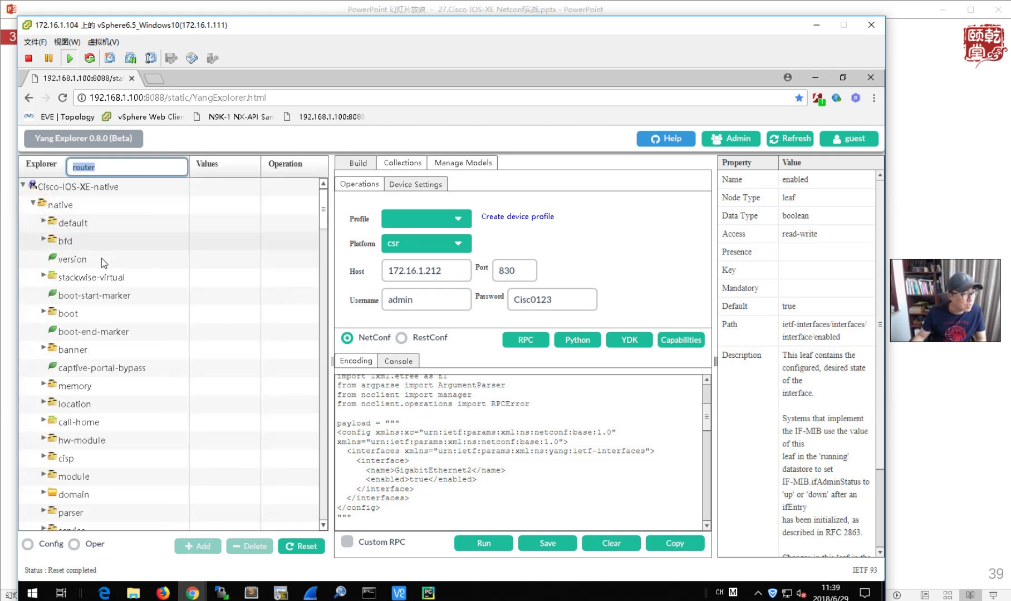
pyautogui.scroll(-5, 130, 348)
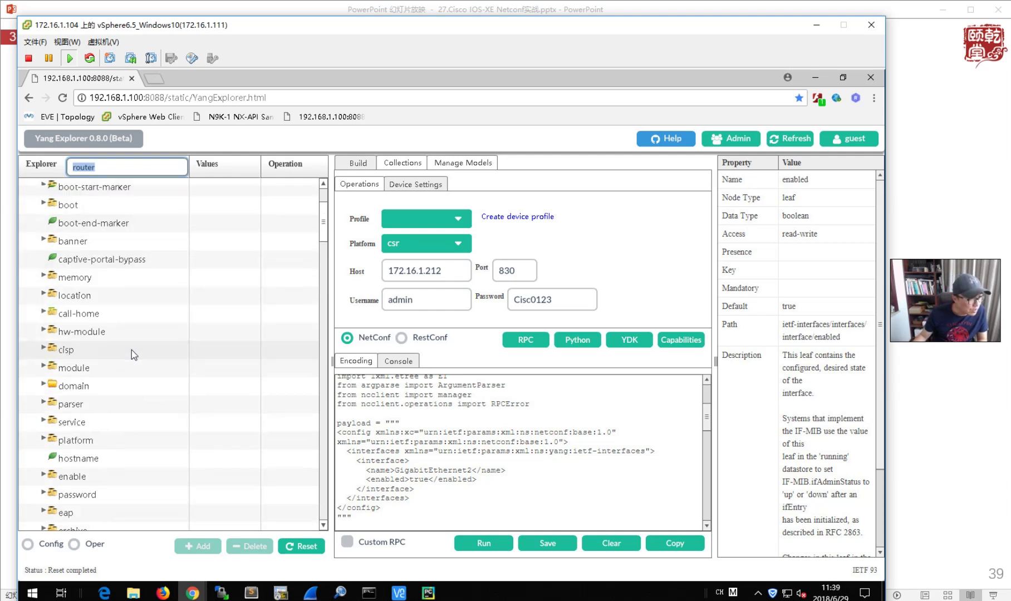
pyautogui.scroll(-2, 132, 353)
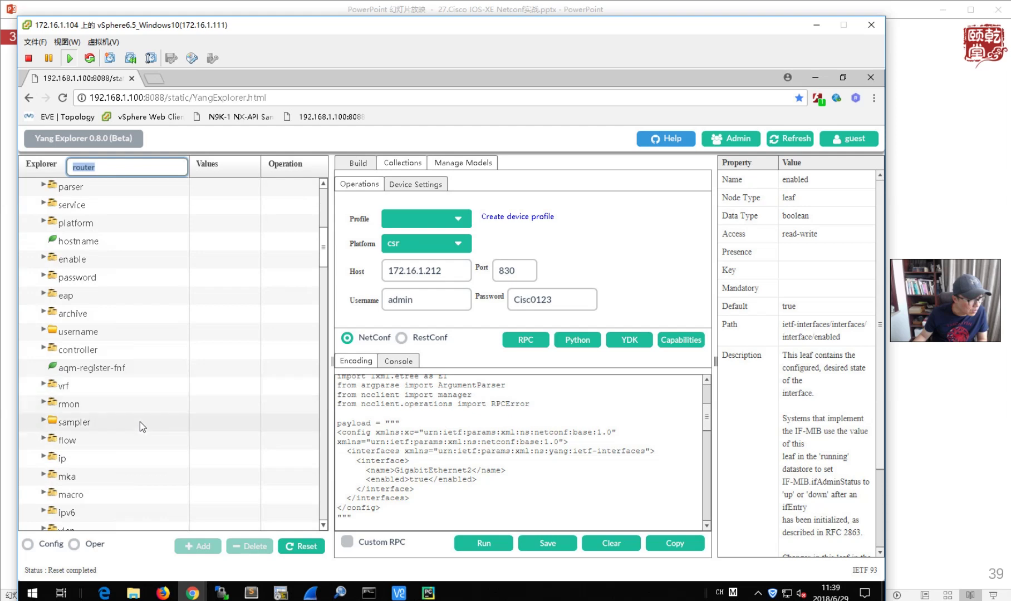
pyautogui.scroll(-1, 139, 422)
pyautogui.scroll(-3, 140, 422)
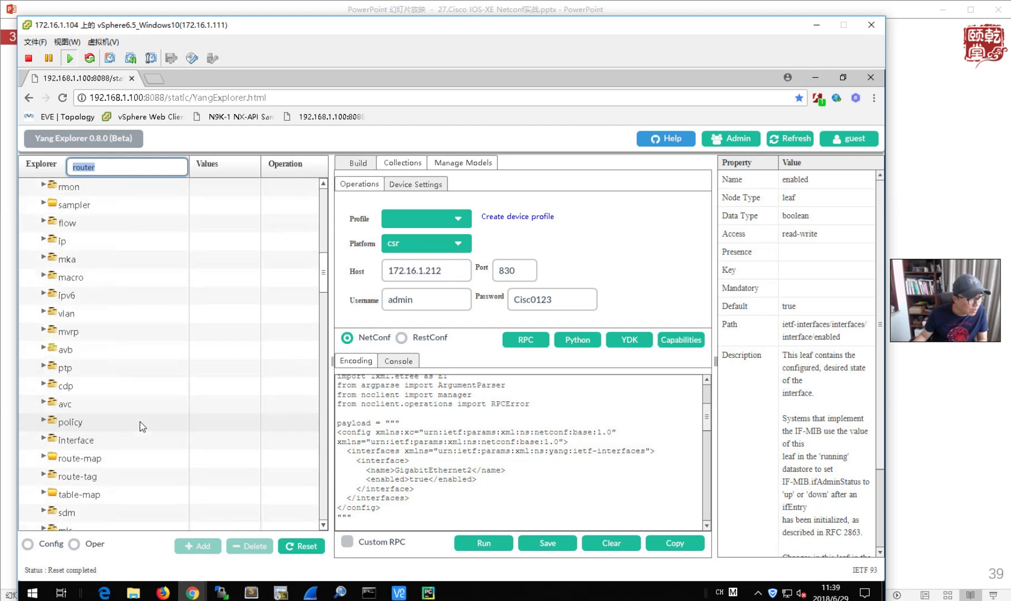
pyautogui.scroll(-1, 140, 422)
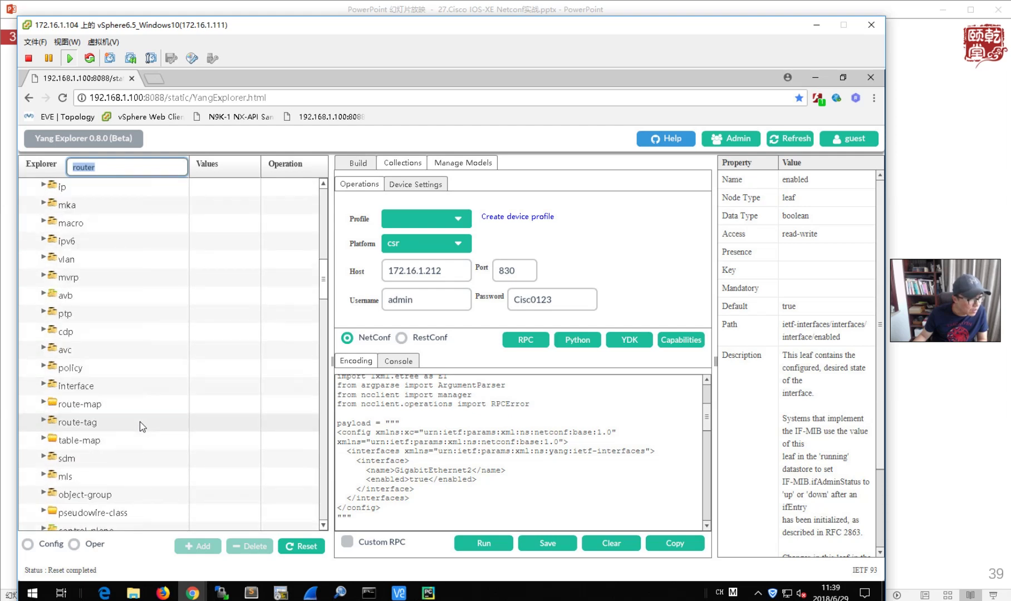
pyautogui.scroll(-3, 140, 422)
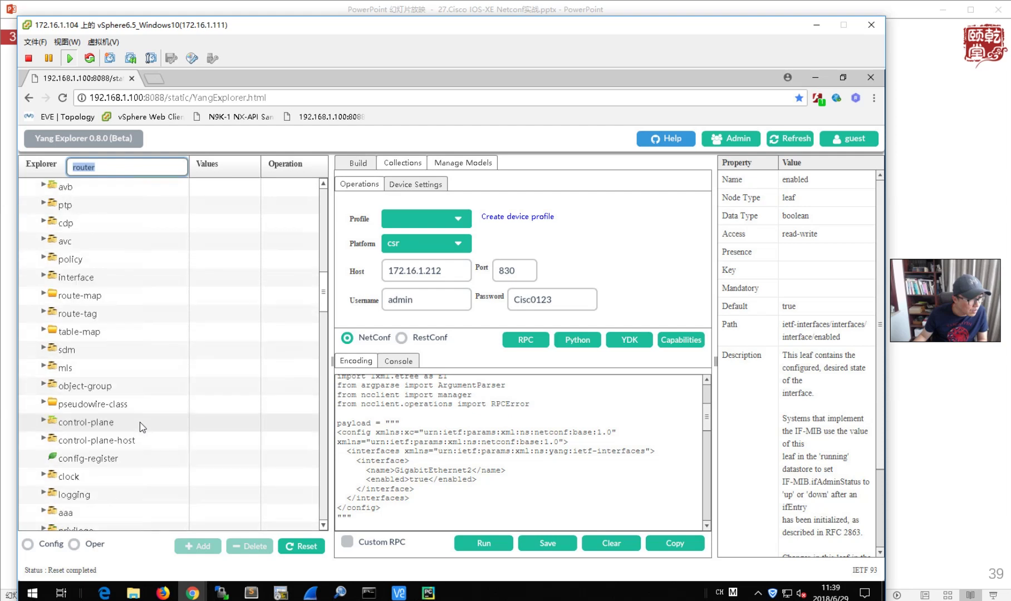
pyautogui.scroll(-2, 140, 422)
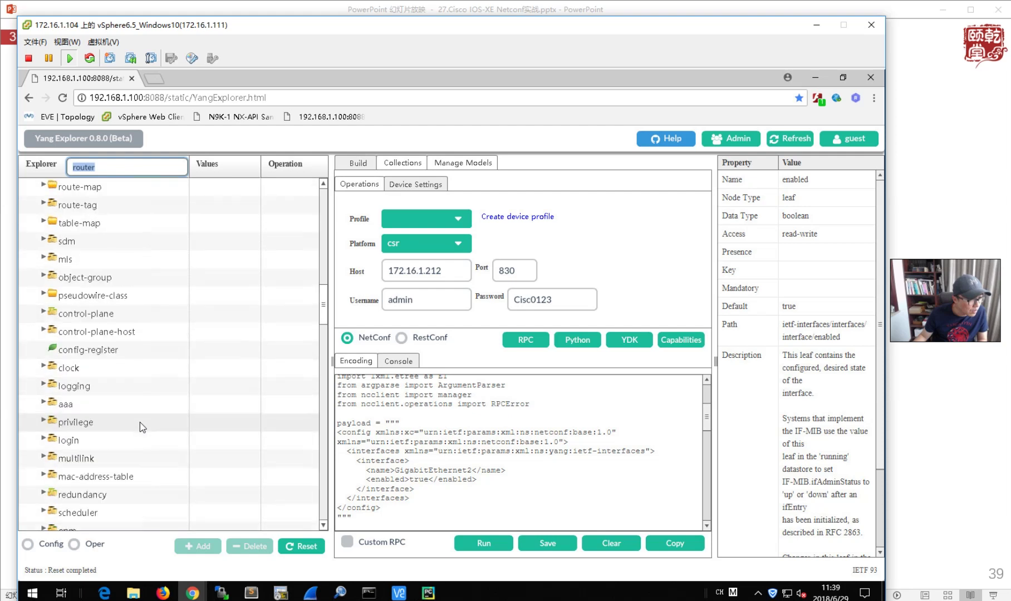
pyautogui.scroll(-4, 140, 422)
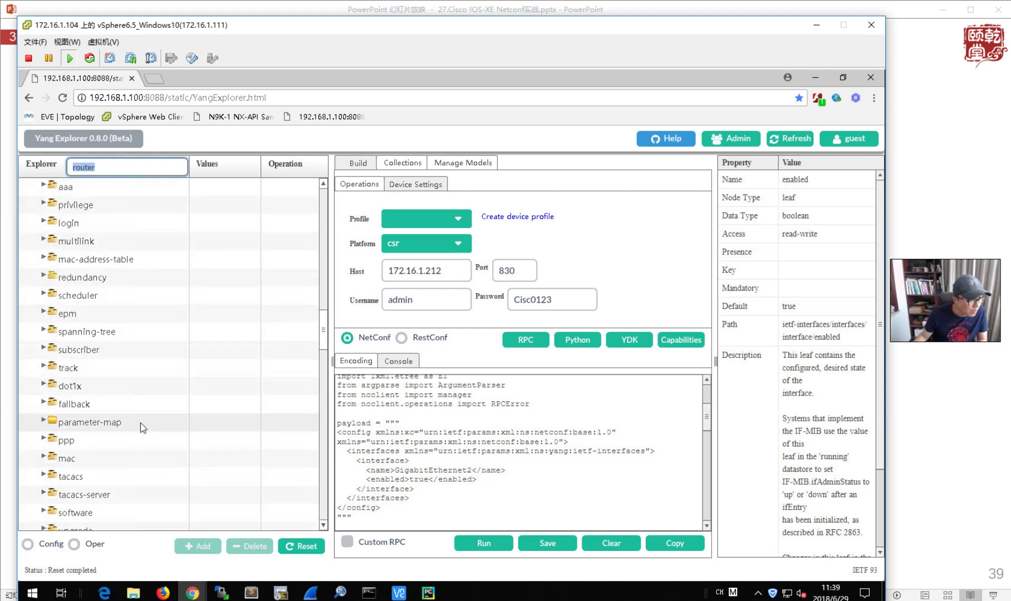
pyautogui.scroll(-6, 143, 428)
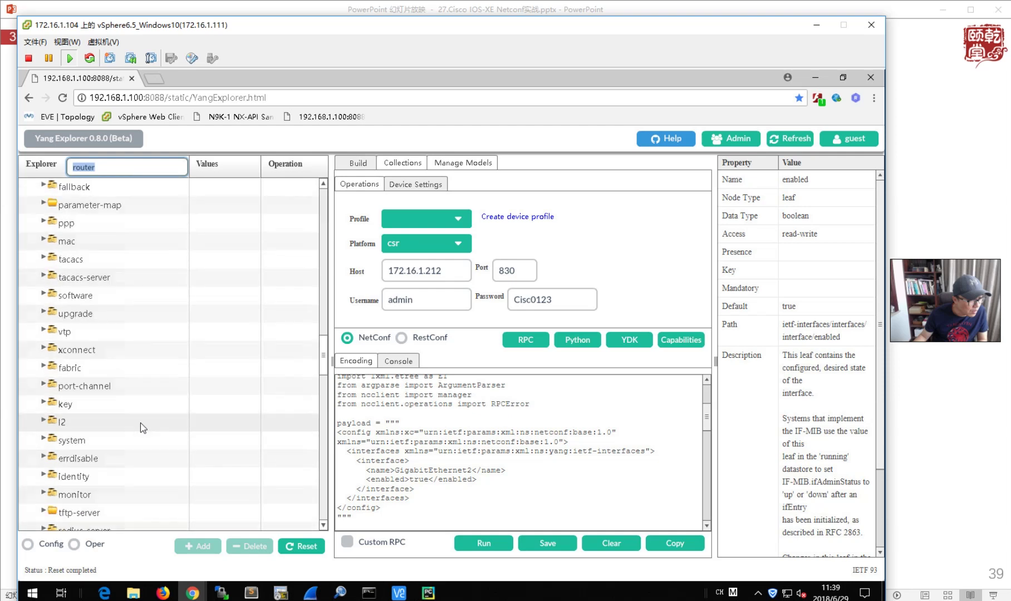
pyautogui.scroll(-1, 143, 428)
pyautogui.scroll(-4, 143, 427)
pyautogui.scroll(-5, 143, 428)
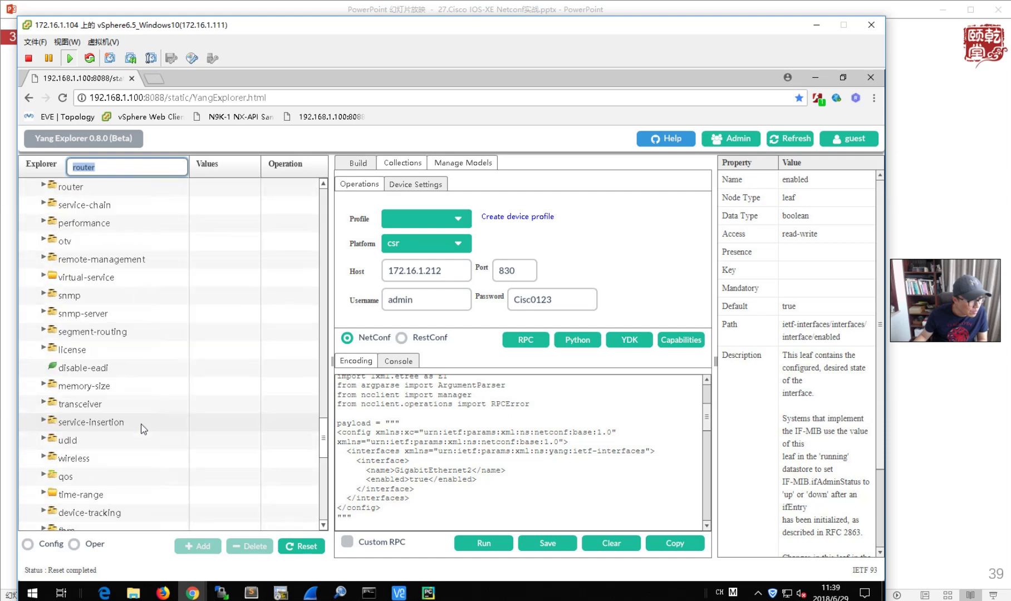
pyautogui.scroll(-1, 143, 429)
pyautogui.scroll(-1, 143, 429)
pyautogui.scroll(-3, 144, 430)
pyautogui.click(134, 165)
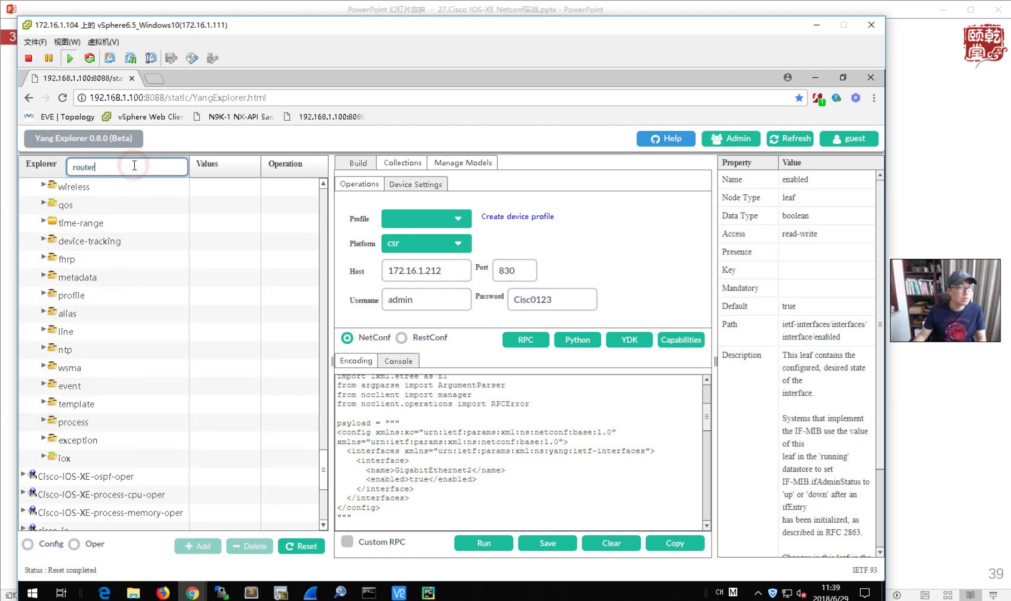
pyautogui.press('Return')
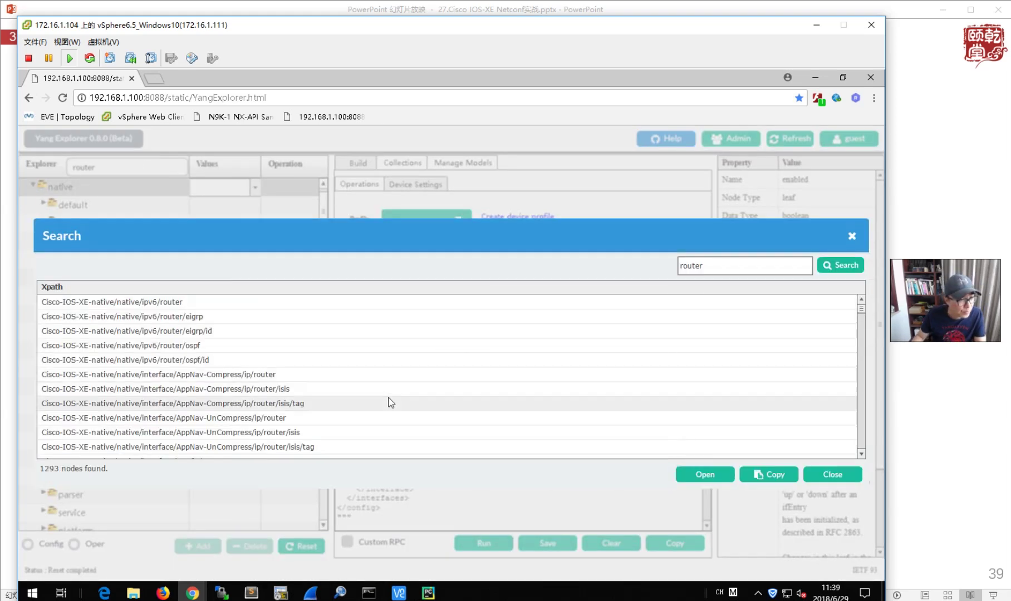
# - Scroll the 'router' results and open the router/ios-ospf:ospf address-family ipv4 node in the tree
pyautogui.scroll(-6, 390, 402)
pyautogui.scroll(-5, 175, 424)
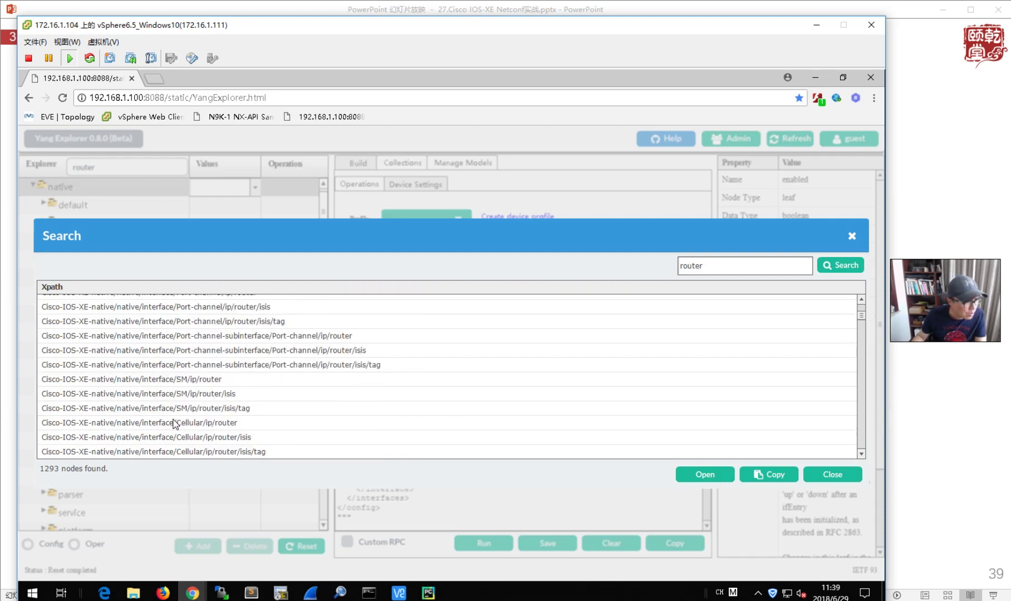
pyautogui.scroll(8, 176, 424)
pyautogui.scroll(4, 175, 424)
pyautogui.scroll(-8, 175, 424)
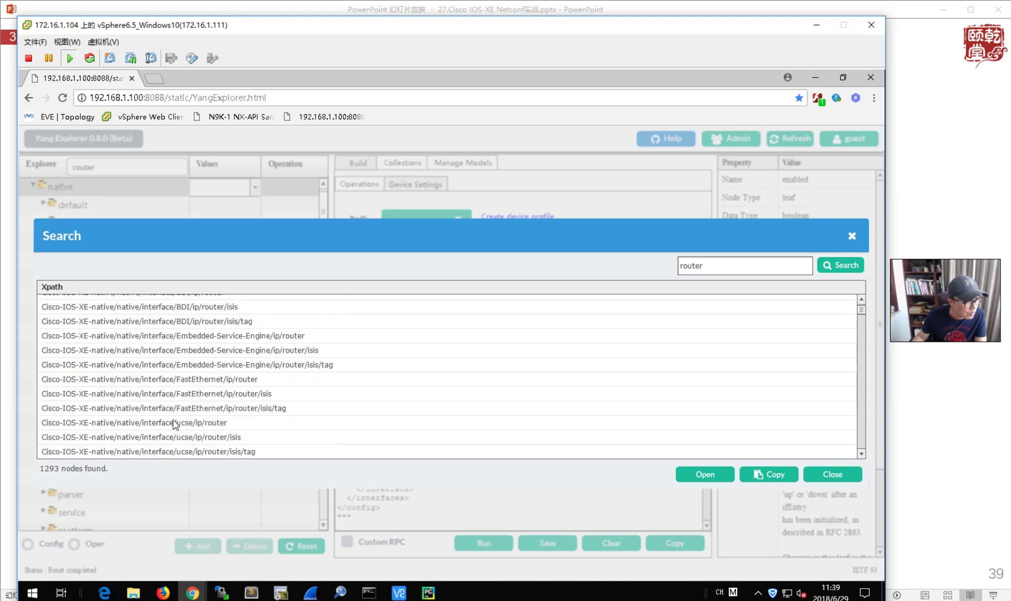
pyautogui.scroll(-15, 175, 425)
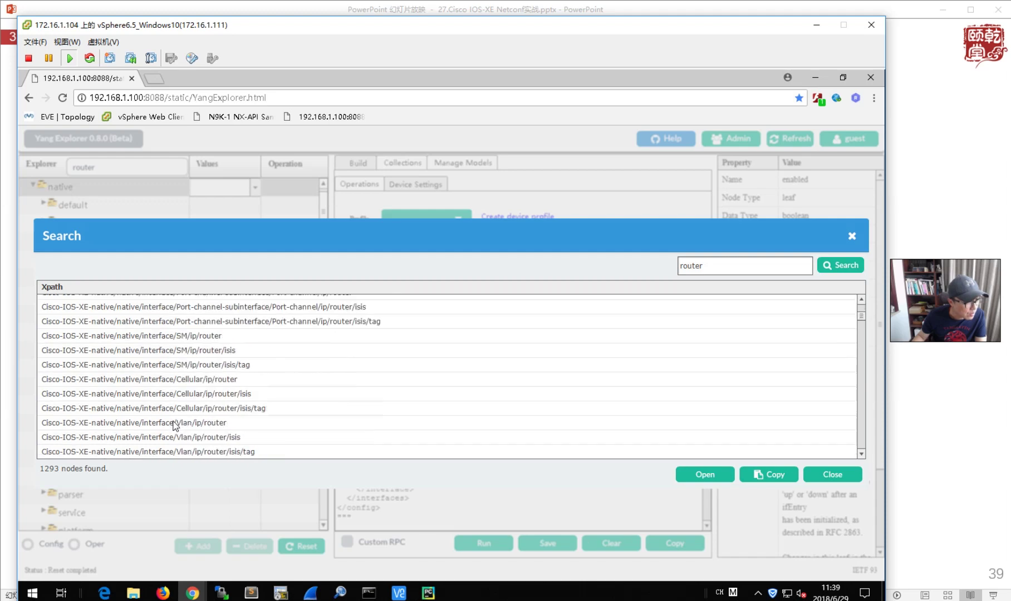
pyautogui.scroll(-1, 174, 426)
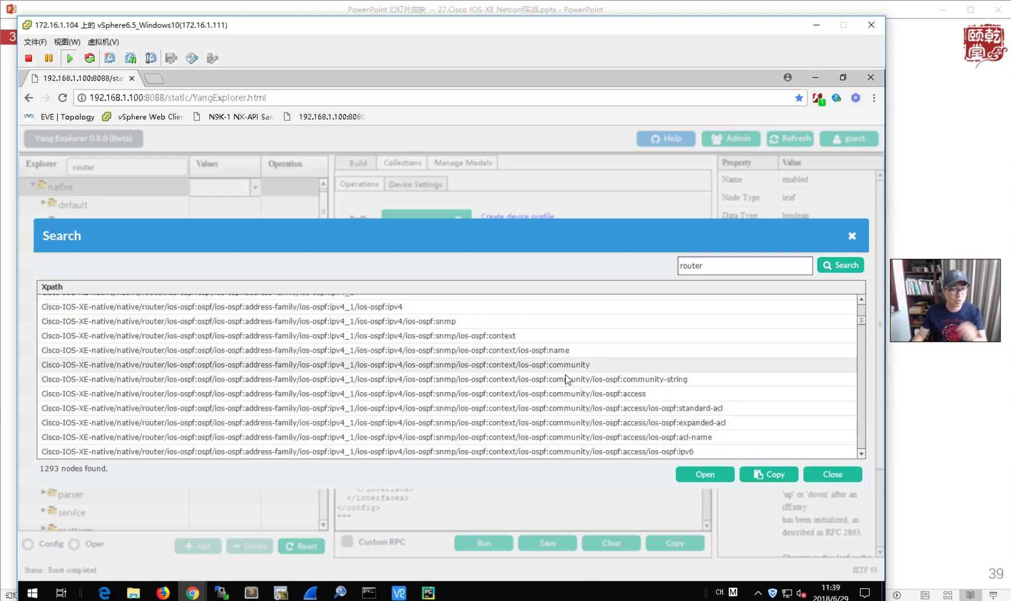
pyautogui.doubleClick(395, 307)
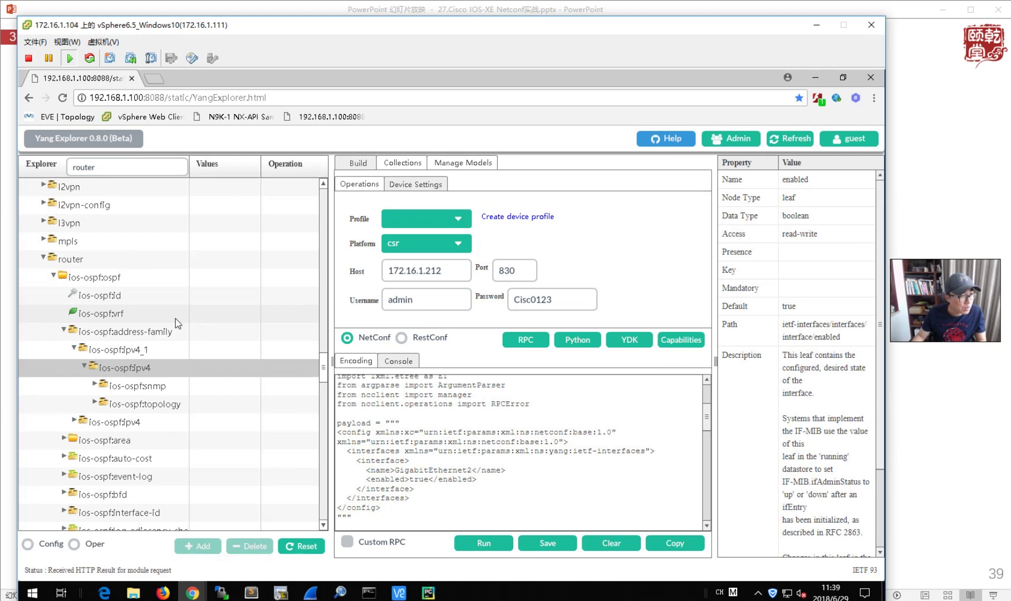
# - Clear previous values and set the ios-ospf:id value to 1
pyautogui.scroll(2, 170, 325)
pyautogui.scroll(6, 173, 330)
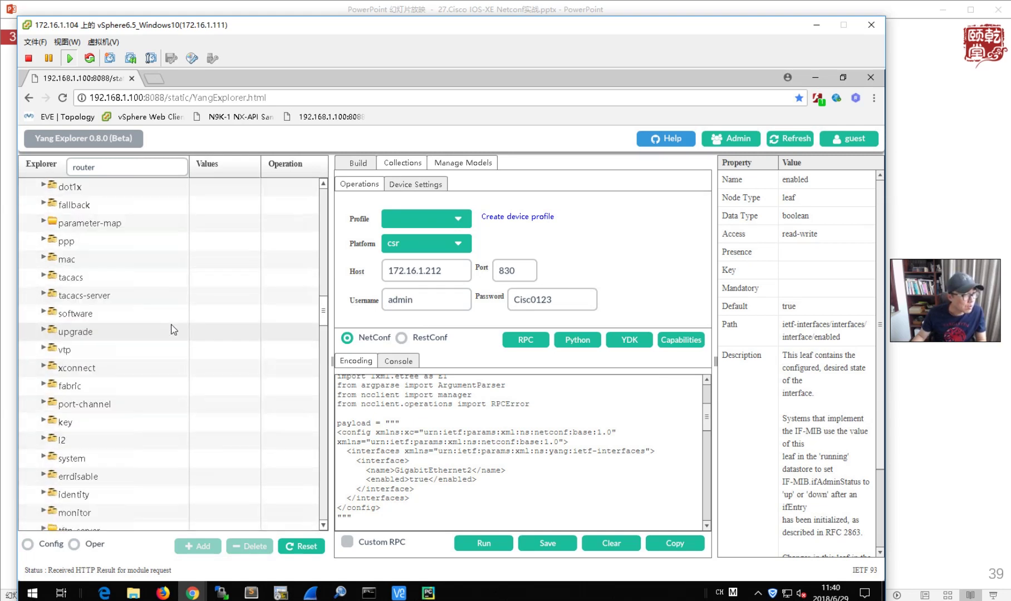
pyautogui.scroll(-8, 174, 329)
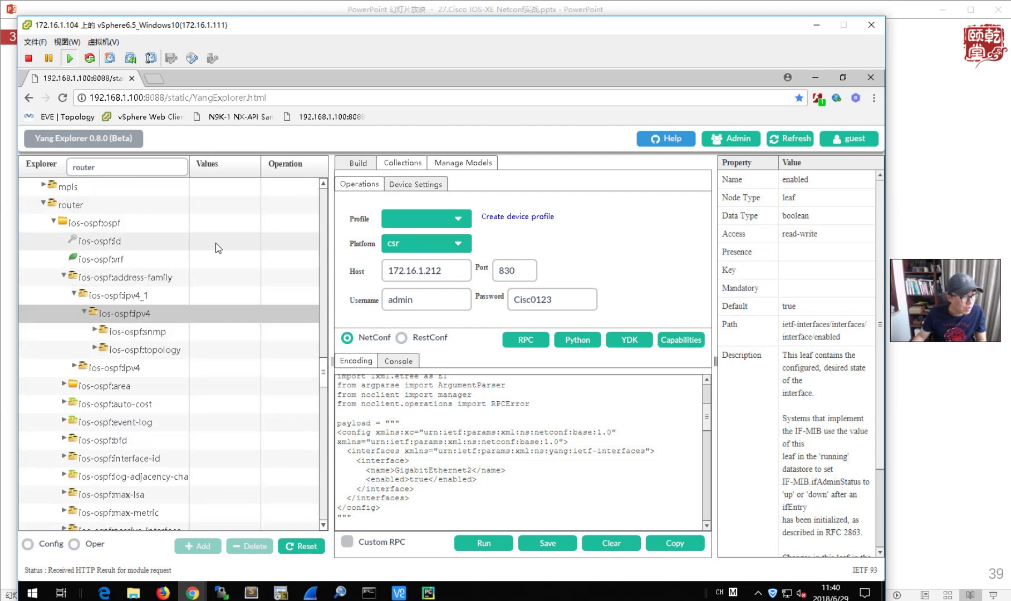
pyautogui.click(300, 546)
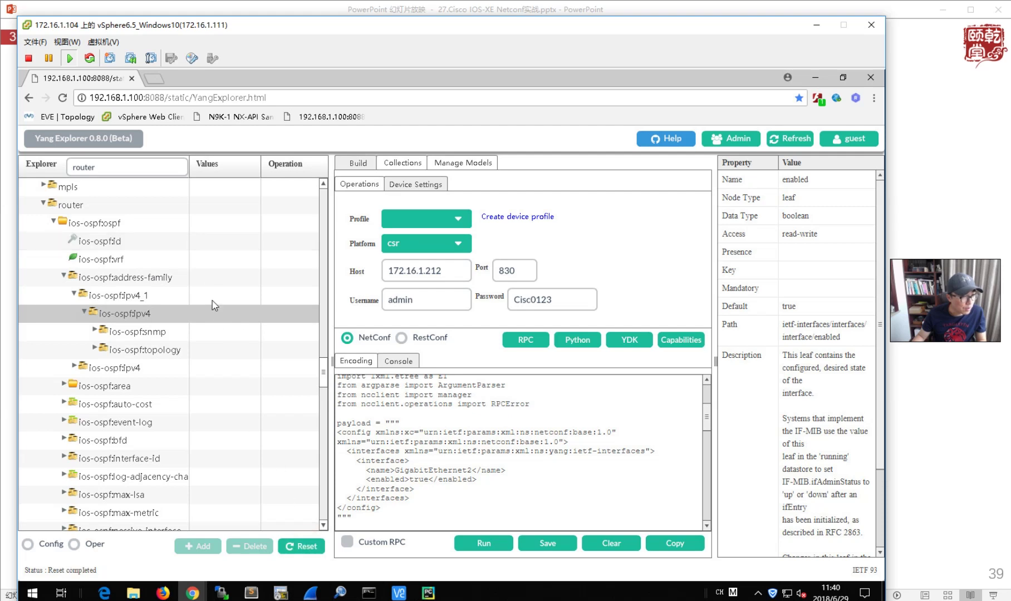
pyautogui.click(211, 241)
pyautogui.write('1')
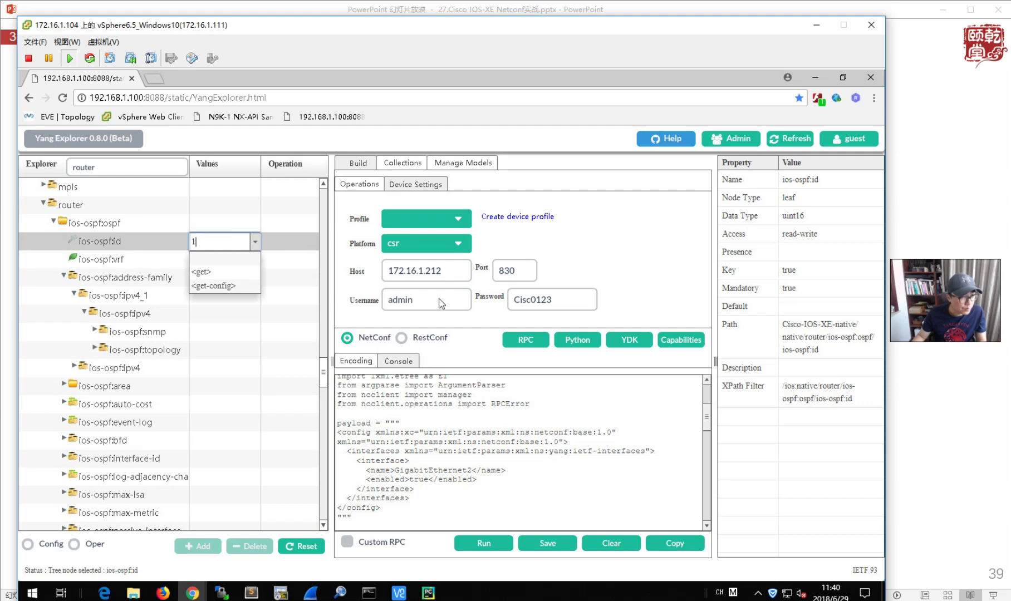
pyautogui.click(447, 272)
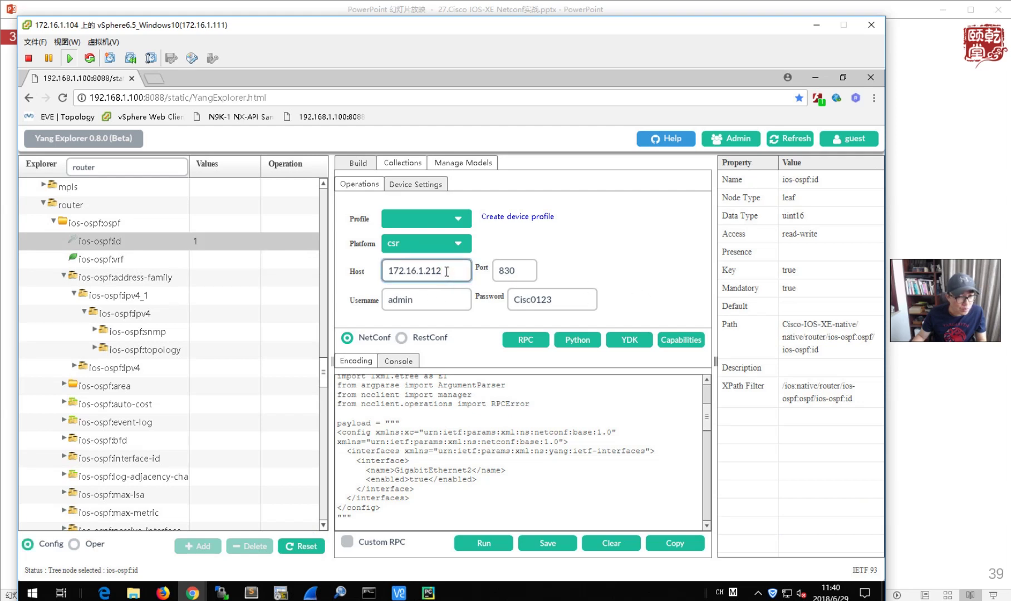
# - Change the host to 172.16.1.211 and send the edit-config RPC
pyautogui.press('BackSpace')
pyautogui.write('1')
pyautogui.click(531, 340)
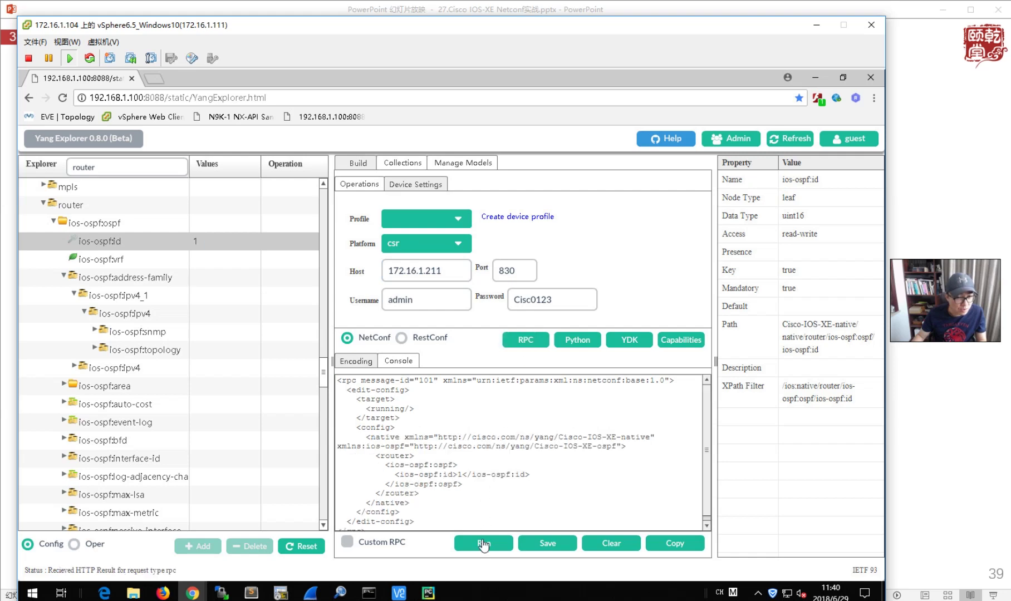
pyautogui.click(483, 543)
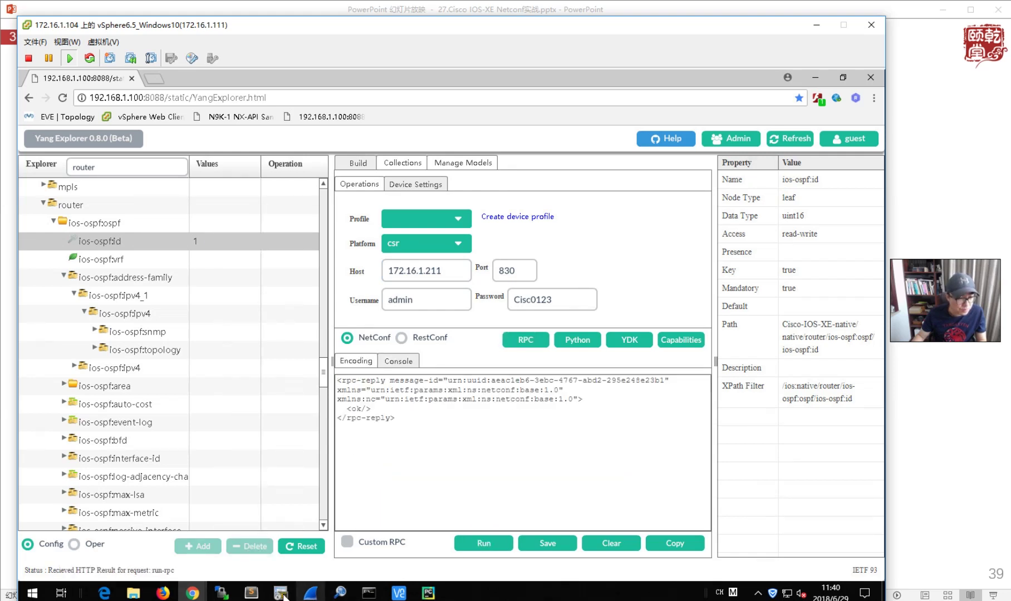
# - Run 'sh run | sec router' on R1 to confirm router ospf 1, then minimize SecureCRT
pyautogui.moveTo(281, 593)
pyautogui.click(83, 537)
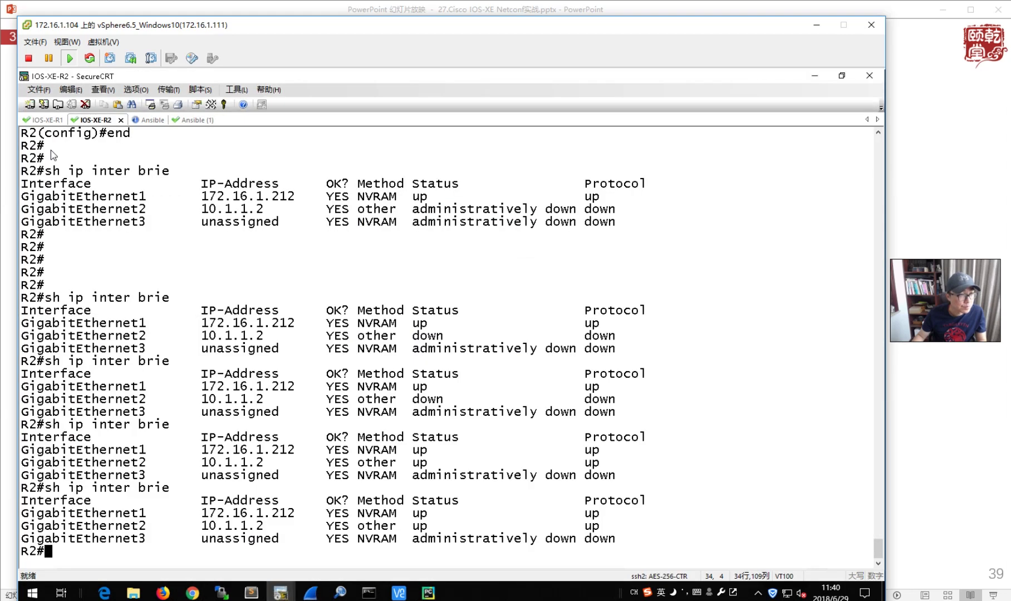
pyautogui.click(47, 121)
pyautogui.write('sh r')
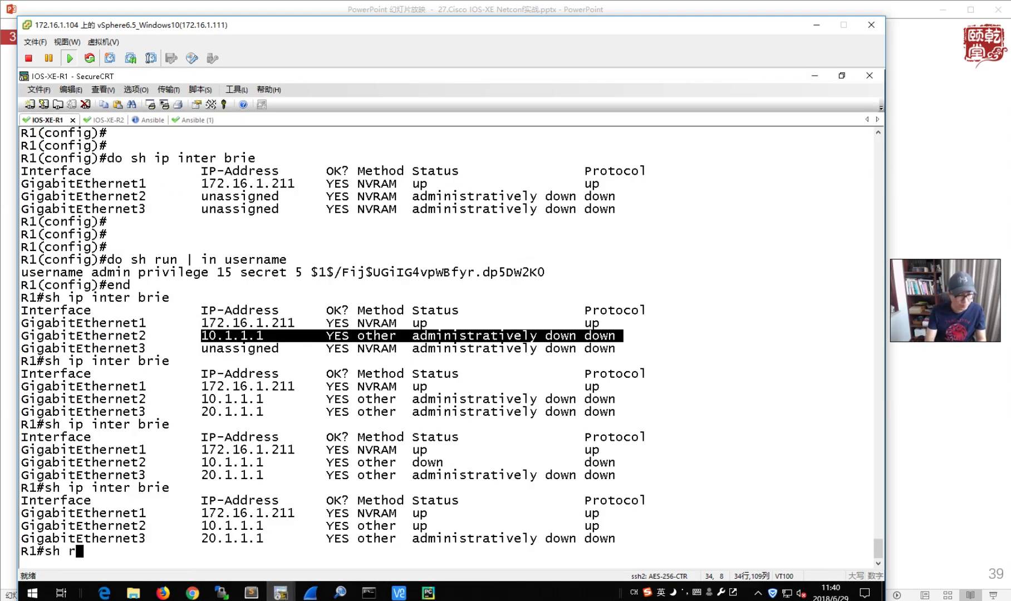
pyautogui.write('un | sec router')
pyautogui.press('Return')
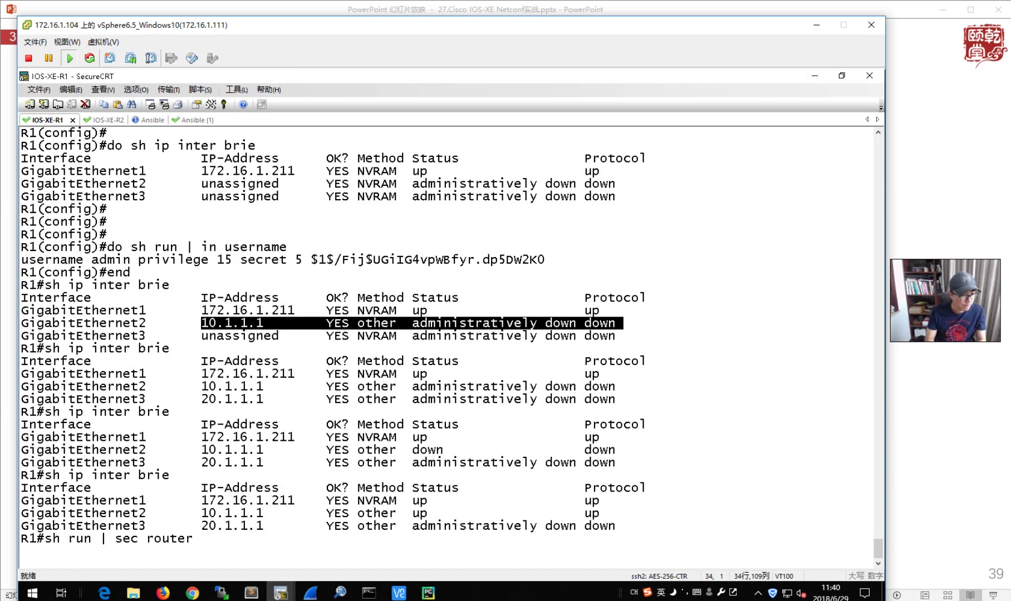
pyautogui.click(815, 77)
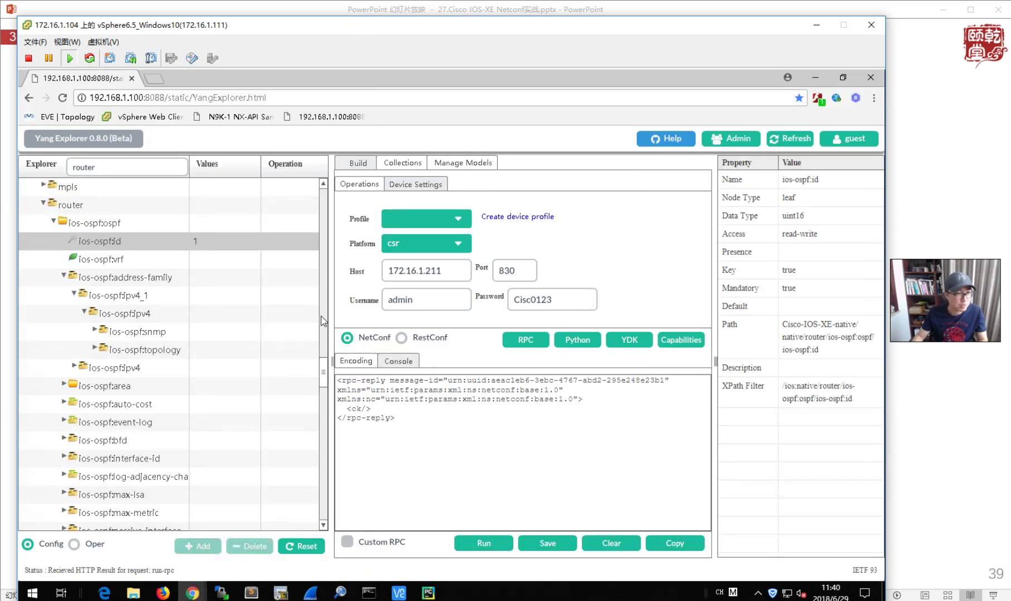
# - Retarget host 172.16.1.212, regenerate the OSPF process 1 edit-config, and send it
pyautogui.click(451, 268)
pyautogui.press('BackSpace')
pyautogui.write('2')
pyautogui.click(527, 346)
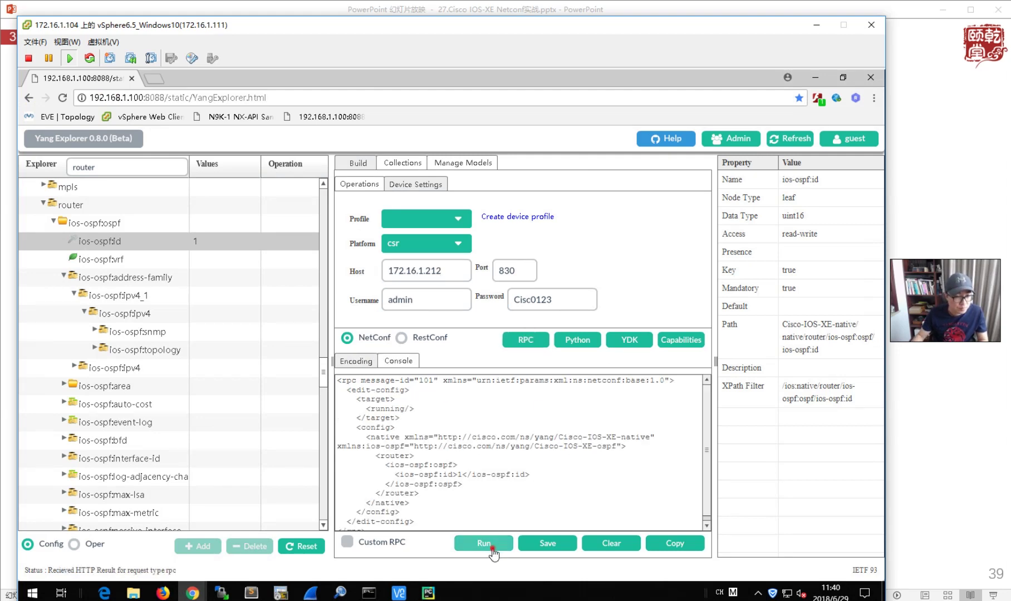
pyautogui.click(492, 545)
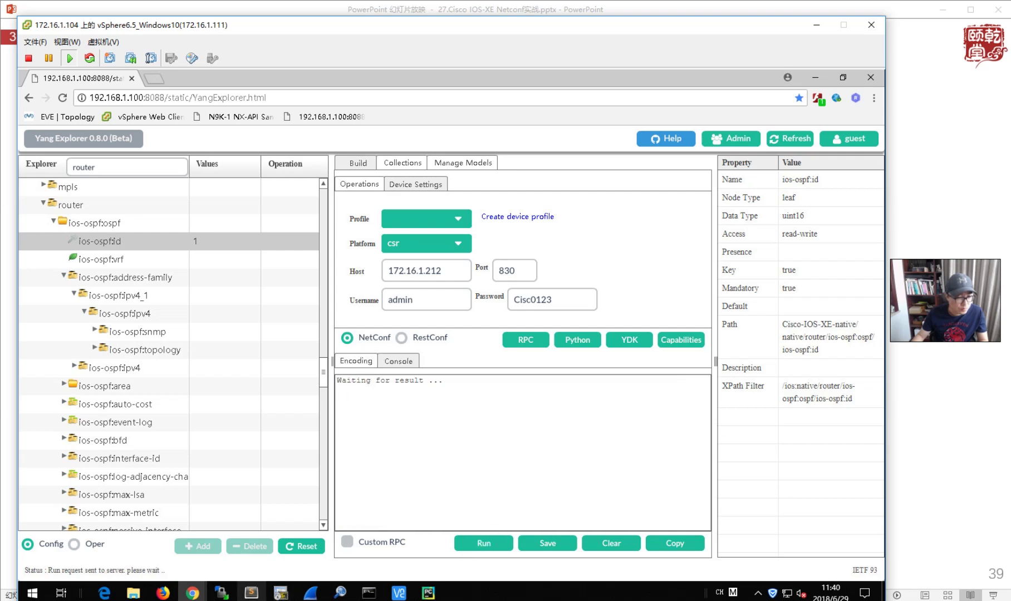
pyautogui.moveTo(232, 592)
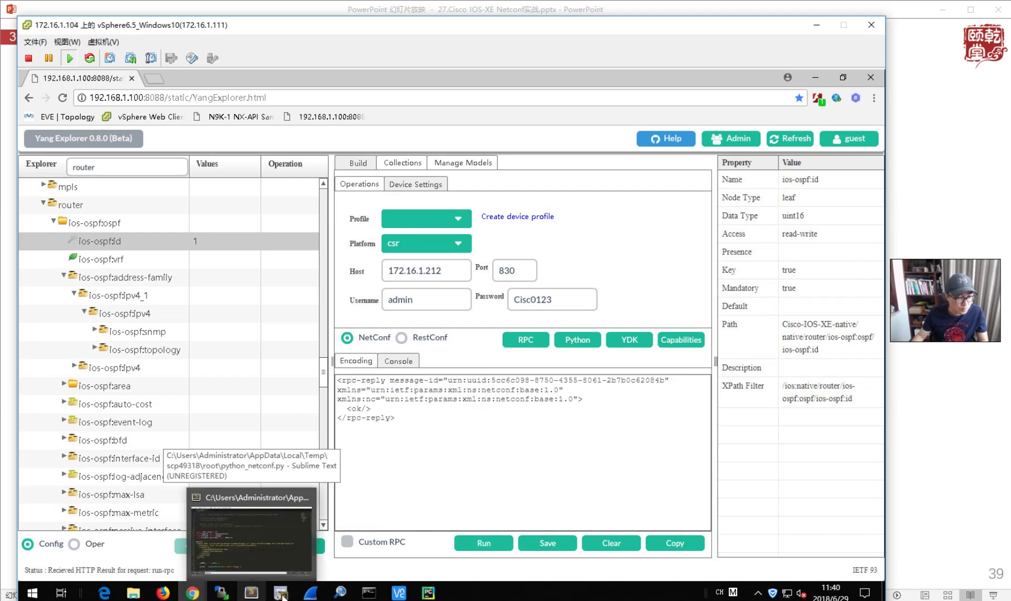
# - Run 'sh run | sec router' on R2 to confirm router ospf 1, then minimize SecureCRT
pyautogui.moveTo(276, 592)
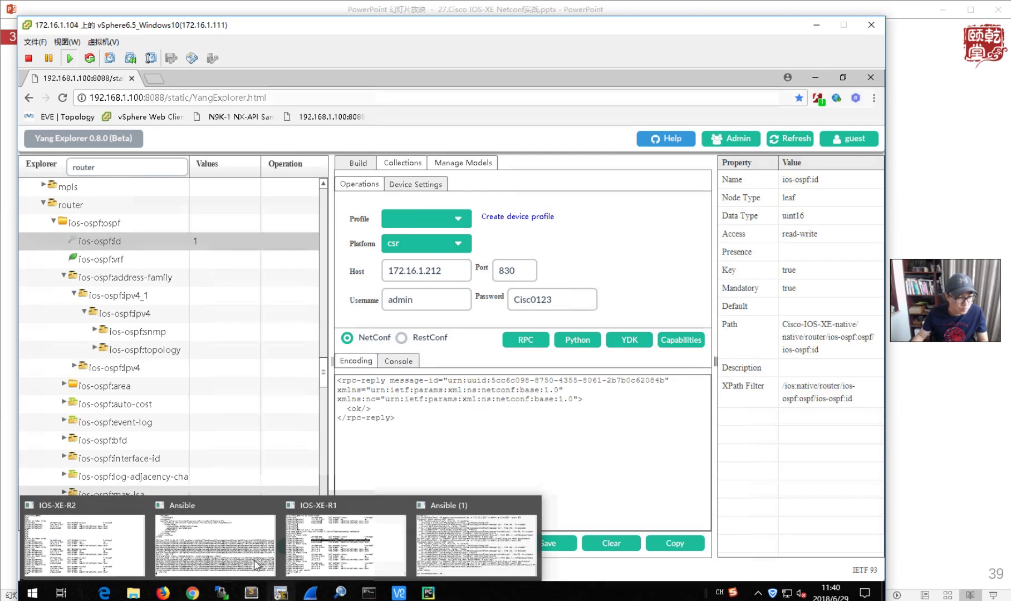
pyautogui.click(103, 538)
pyautogui.write('sh run | sec router')
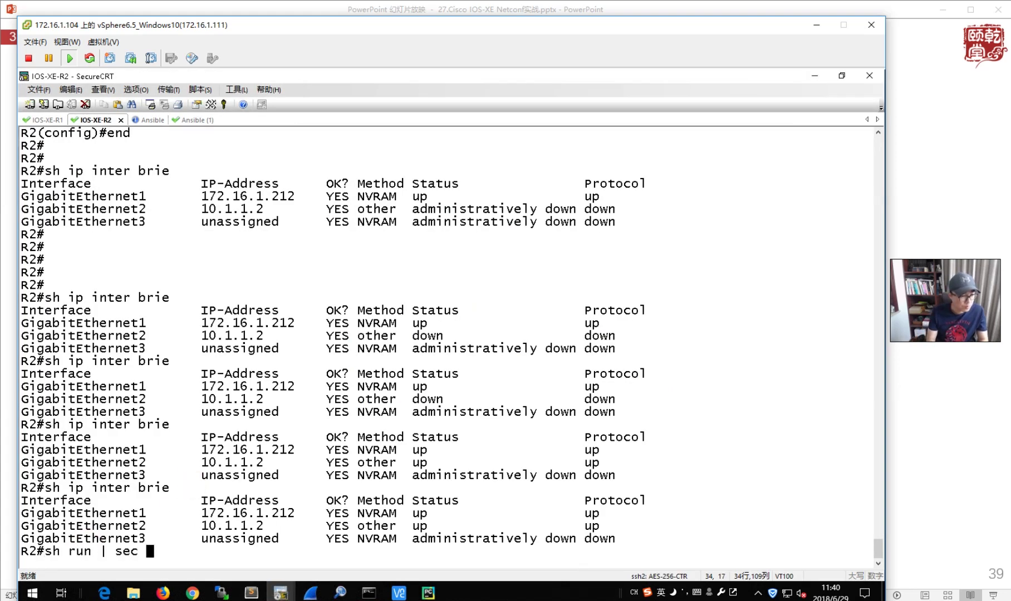
pyautogui.press('Return')
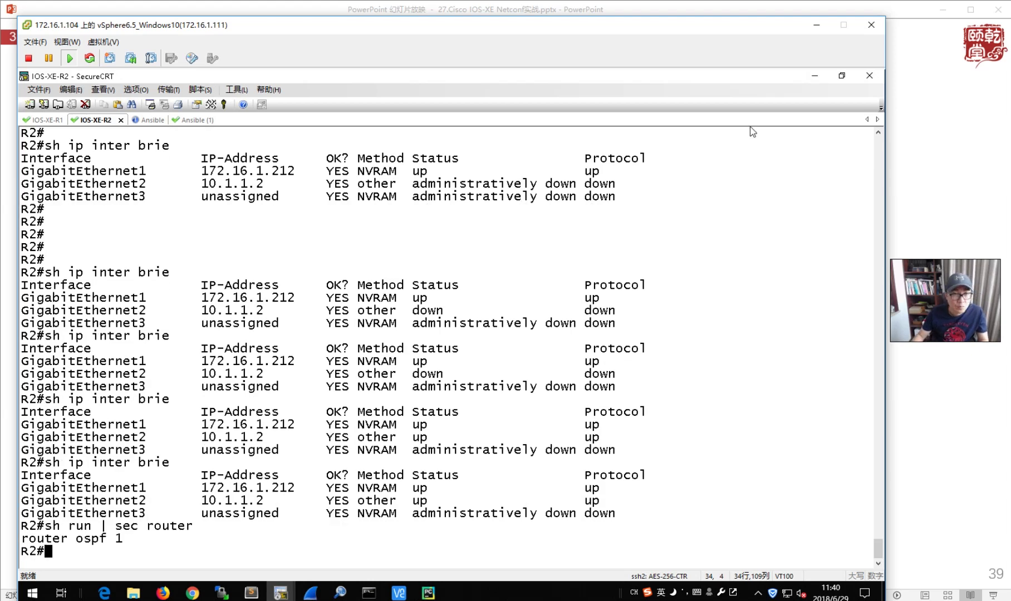
pyautogui.click(815, 76)
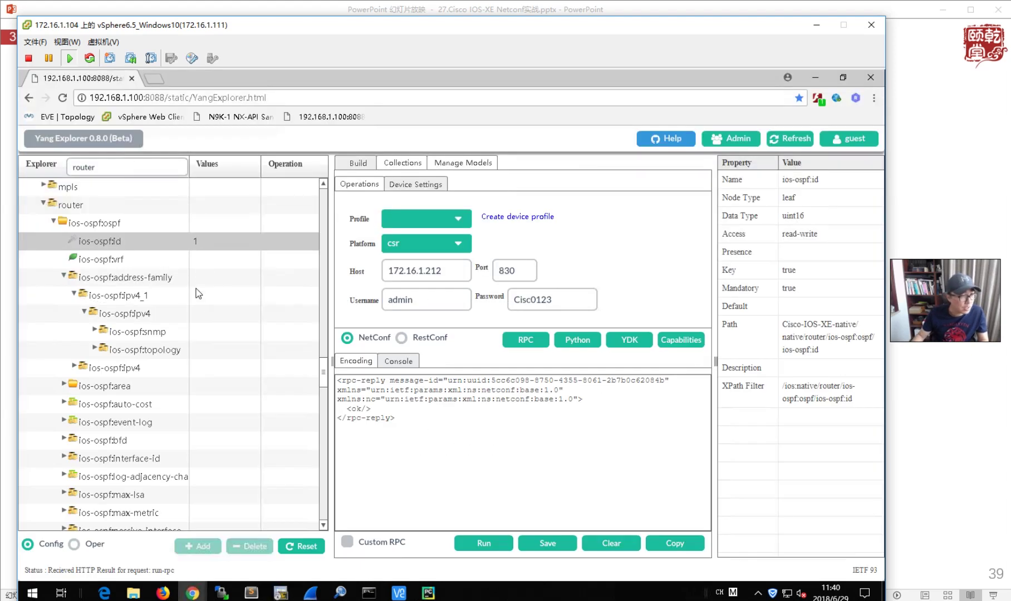
# - Expand ios-ospf:network and enter ip 10.1.1.0 with mask 0.0.0.255
pyautogui.scroll(-1, 185, 414)
pyautogui.scroll(-10, 185, 413)
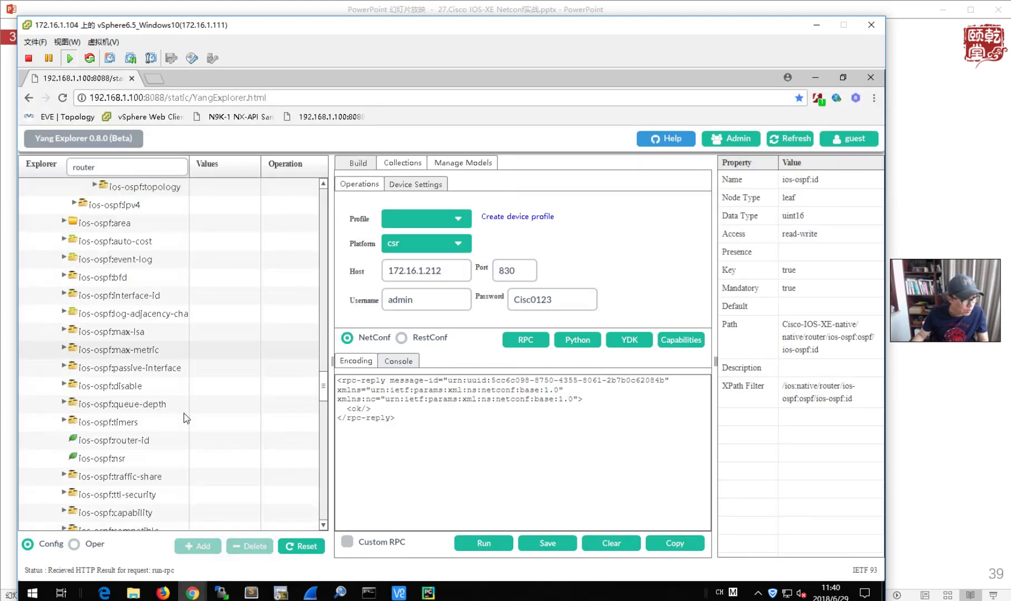
pyautogui.scroll(-4, 185, 413)
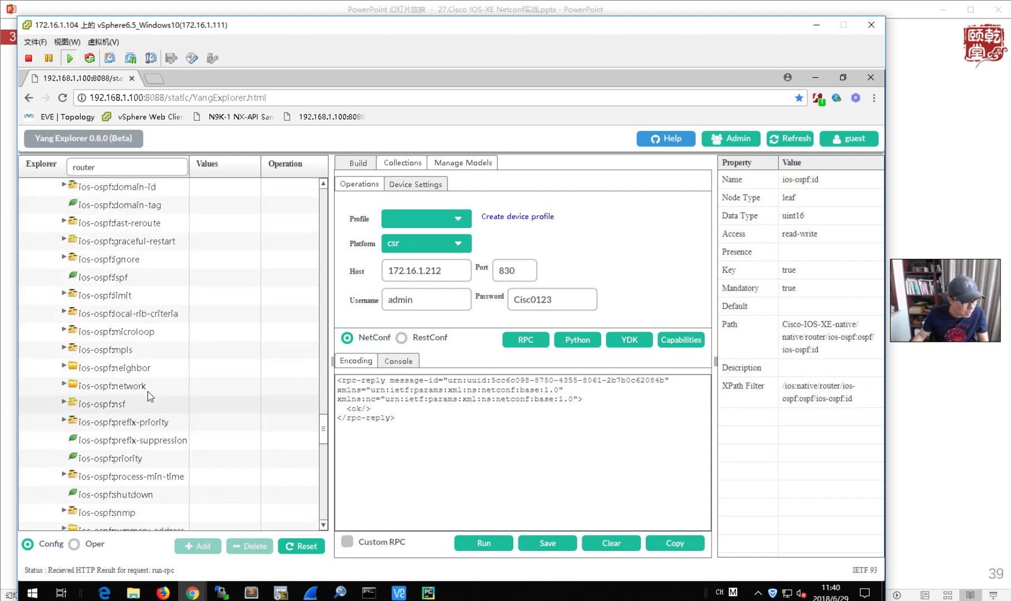
pyautogui.click(64, 384)
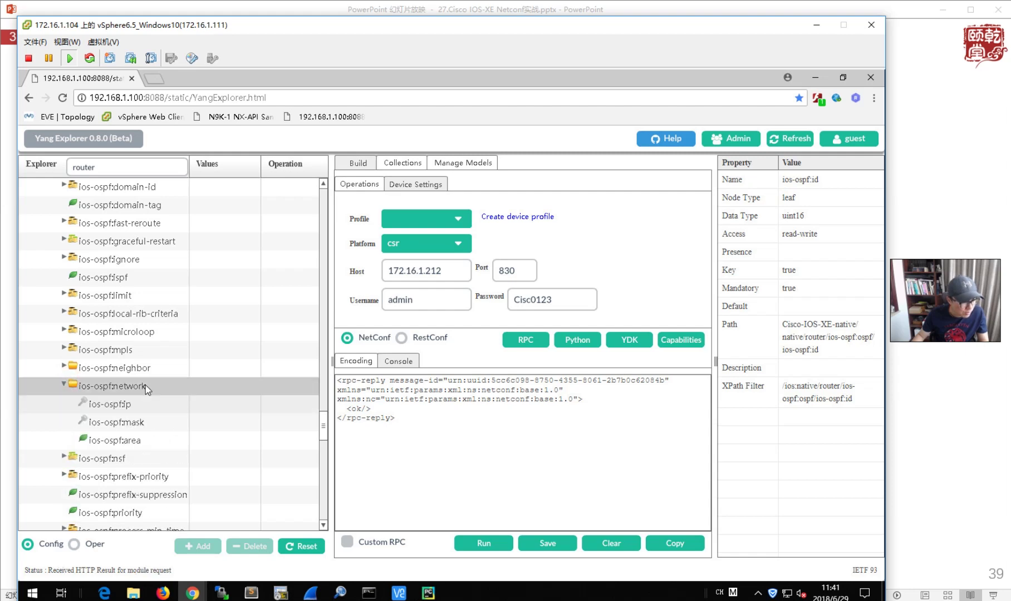
pyautogui.click(216, 407)
pyautogui.write('10.')
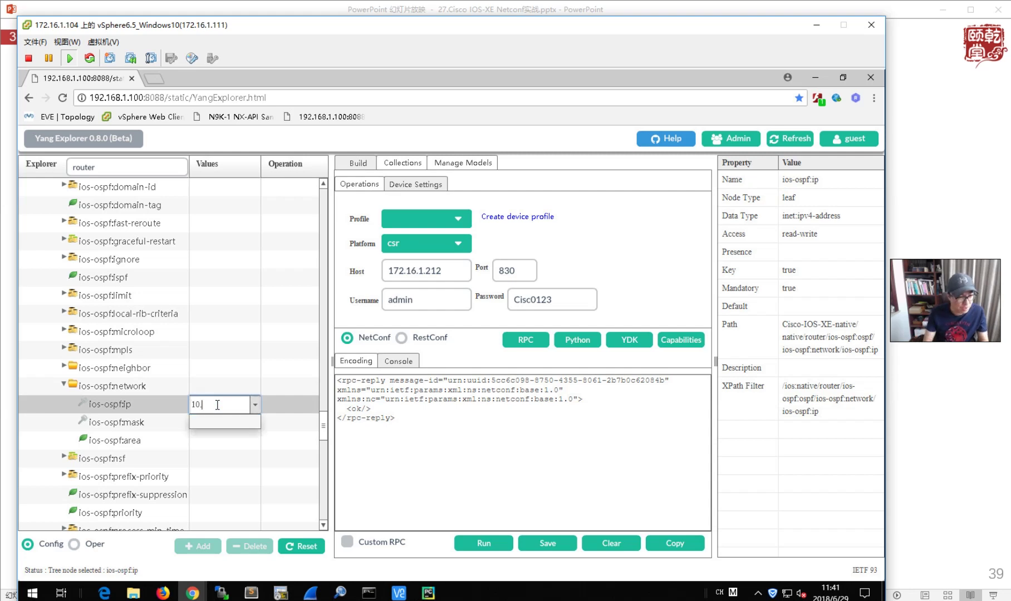
pyautogui.write('1.1.0')
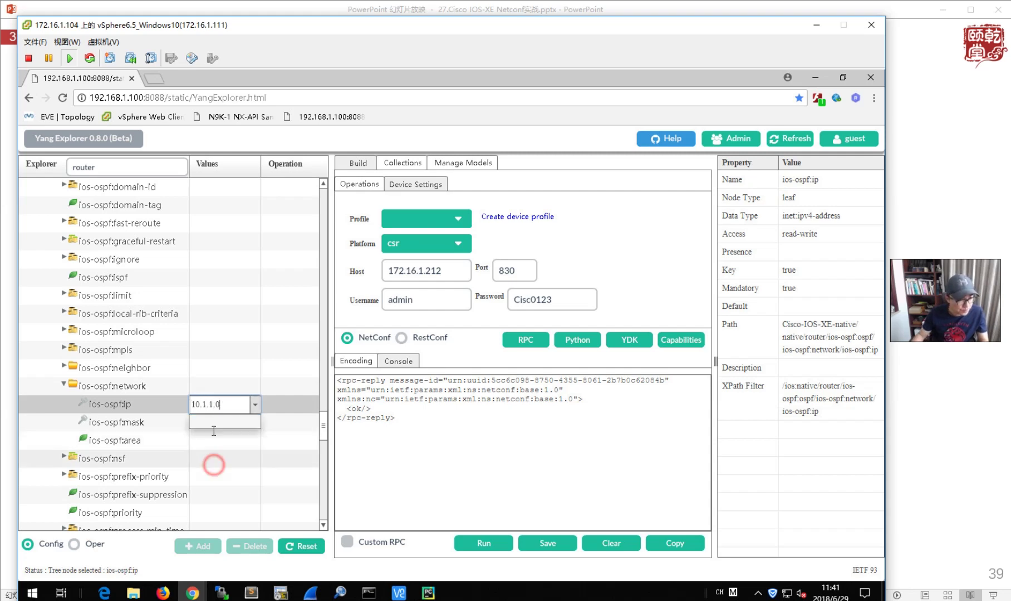
pyautogui.click(213, 422)
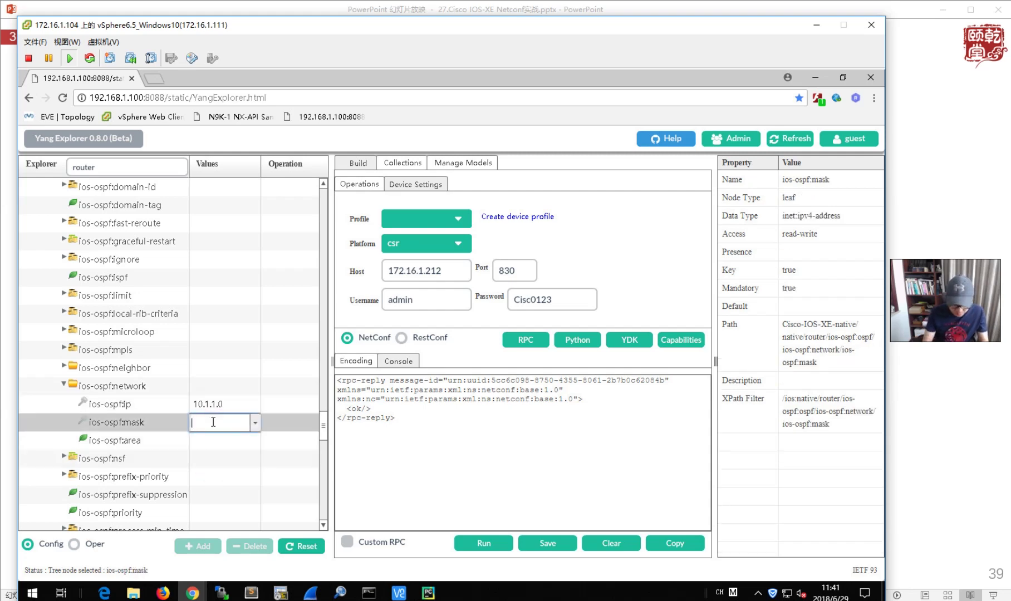
pyautogui.write('0.0.0.255')
pyautogui.click(214, 467)
# - Set ios-ospf:area to 0, generate the RPC, and send it to R2
pyautogui.click(211, 441)
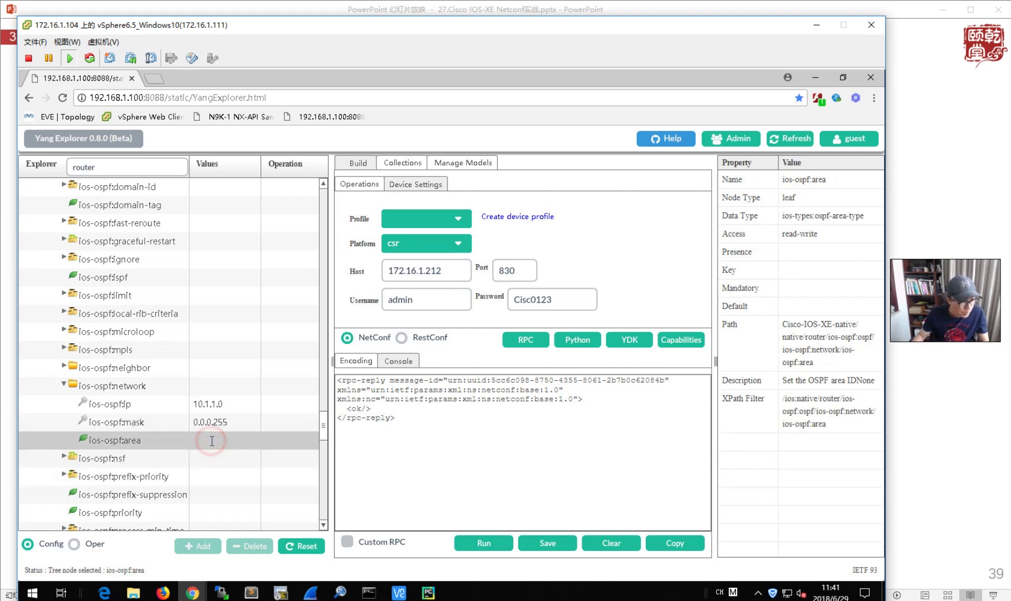
pyautogui.click(211, 442)
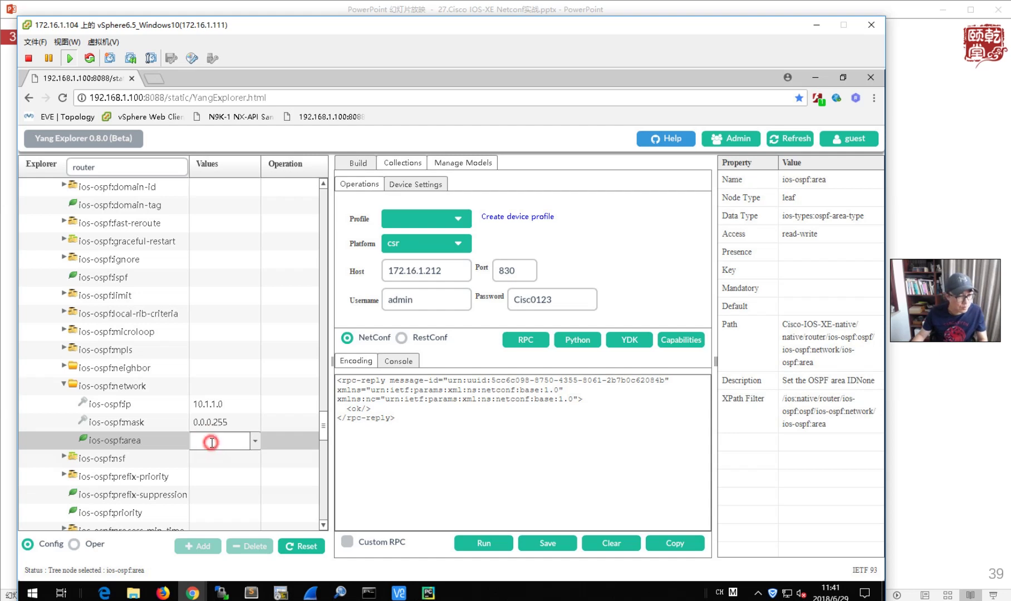
pyautogui.write('0')
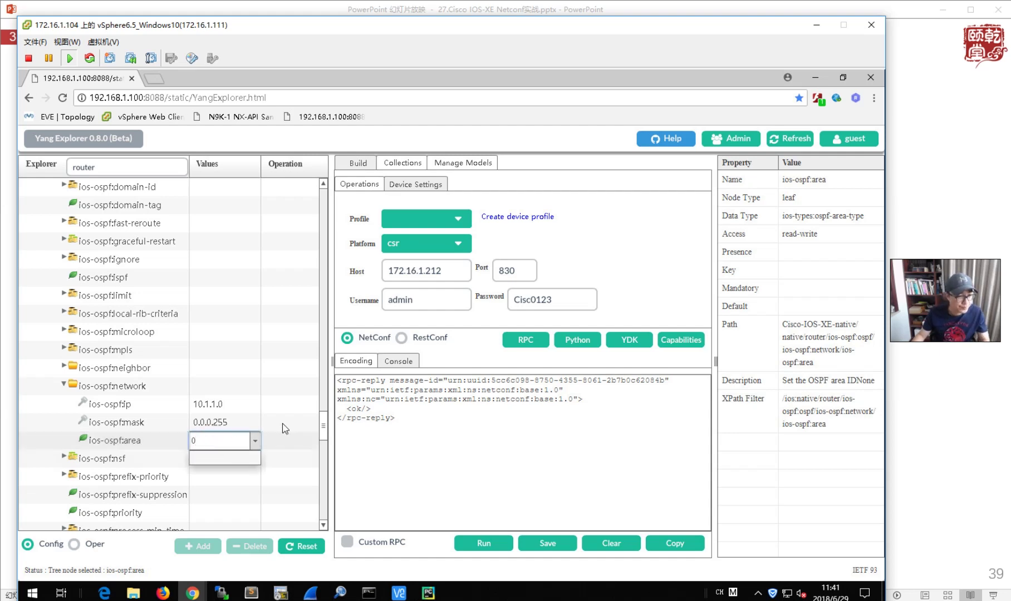
pyautogui.click(525, 340)
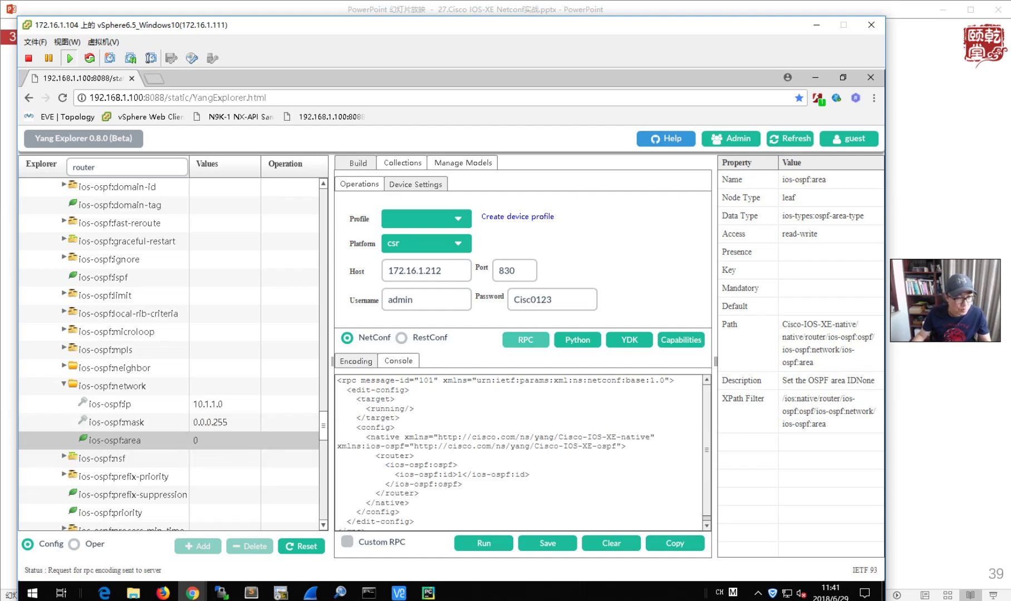
pyautogui.click(482, 545)
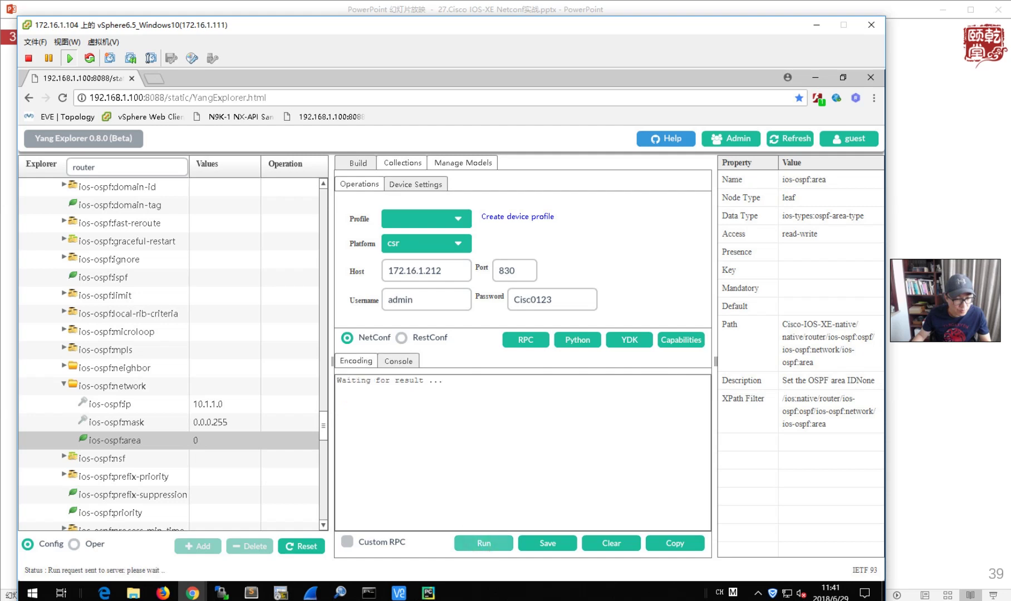
pyautogui.click(280, 594)
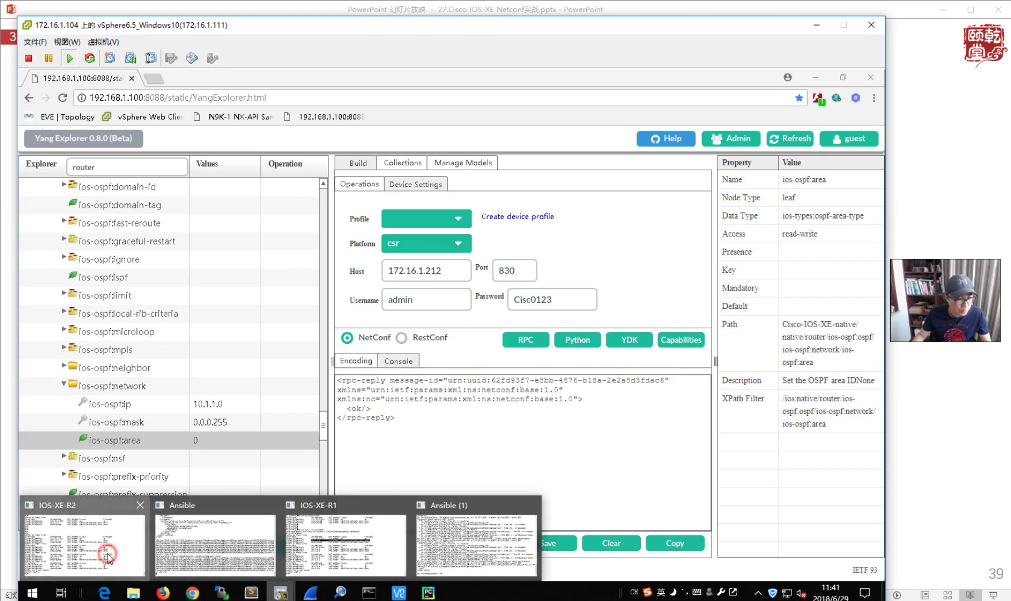
# - Rerun 'sh run | sec router' twice on R1, showing only router ospf 1, then minimize SecureCRT
pyautogui.click(100, 543)
pyautogui.click(37, 119)
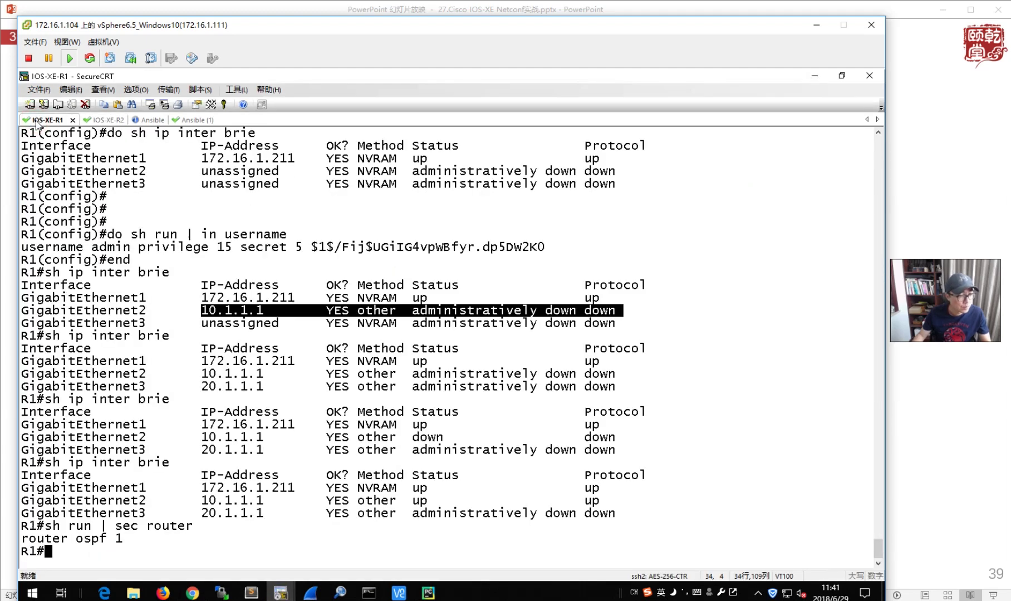
pyautogui.press('Up')
pyautogui.press('Return')
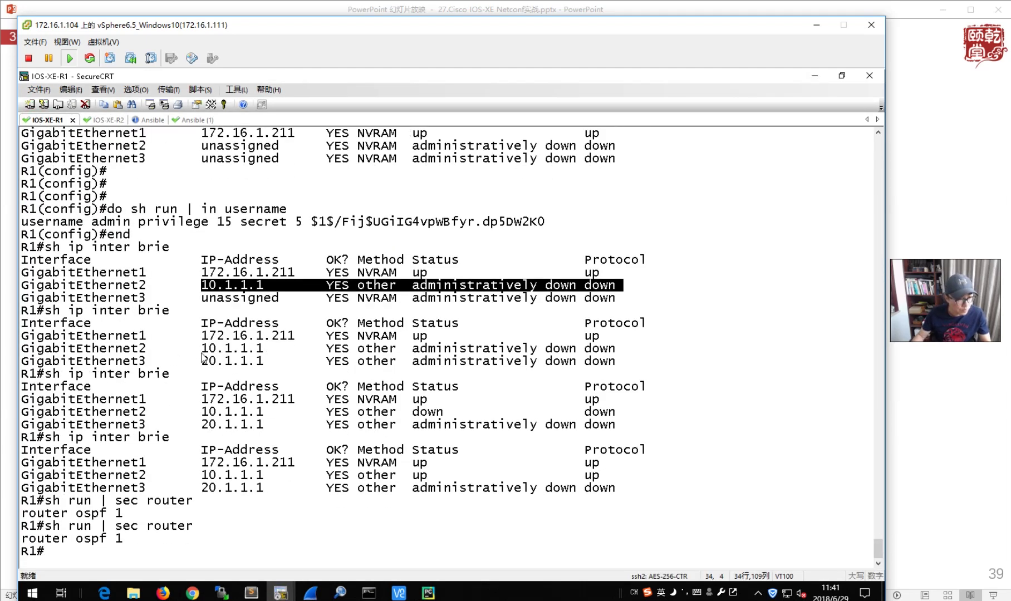
pyautogui.press('Up')
pyautogui.press('Return')
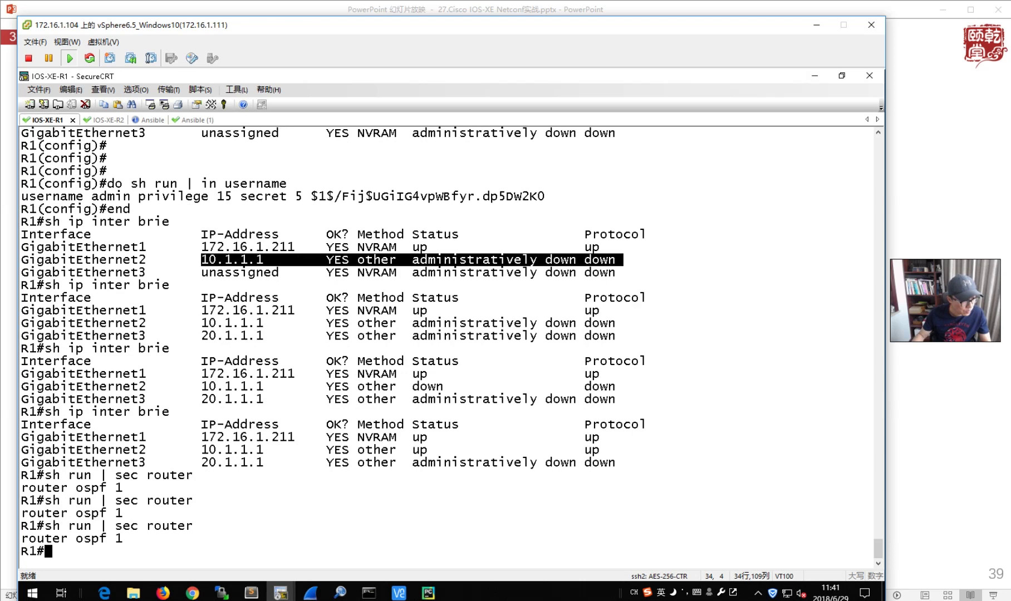
pyautogui.click(817, 78)
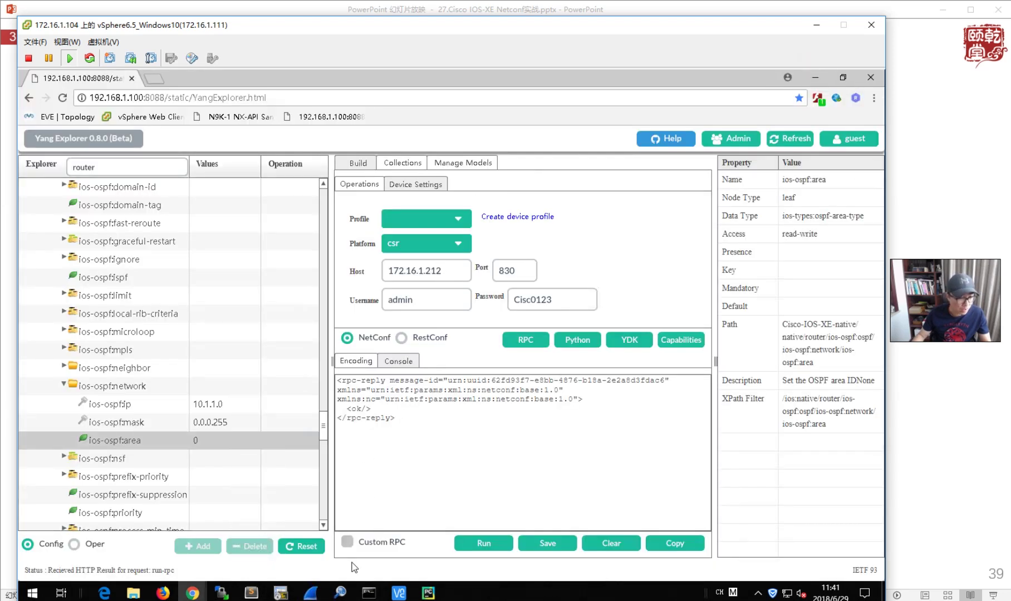
# - Change Host to 172.16.1.211, regenerate the network 10.1.1.0 RPC, and send it to R1
pyautogui.click(448, 268)
pyautogui.press('BackSpace')
pyautogui.write('1')
pyautogui.click(528, 341)
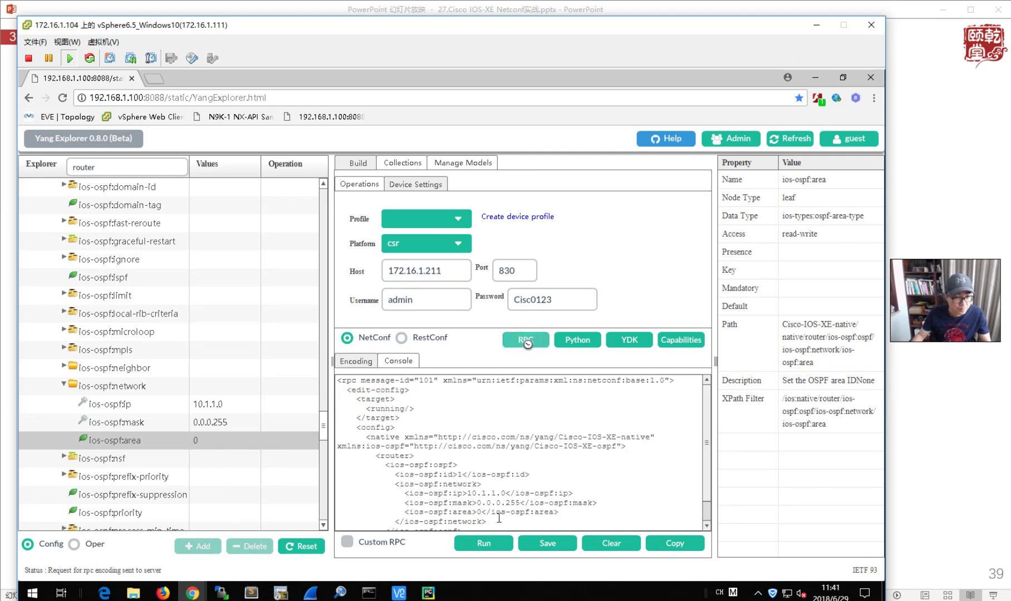
pyautogui.click(482, 543)
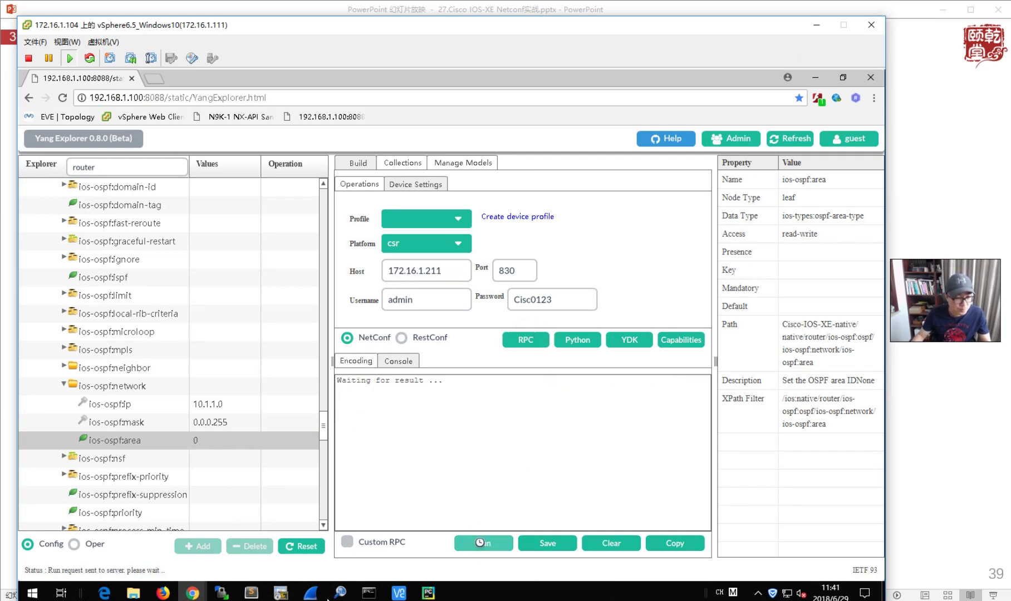
# - Rerun 'sh run | sec router' on R2 and R1 to confirm network 10.1.1.0 0.0.0.255 area 0
pyautogui.moveTo(280, 594)
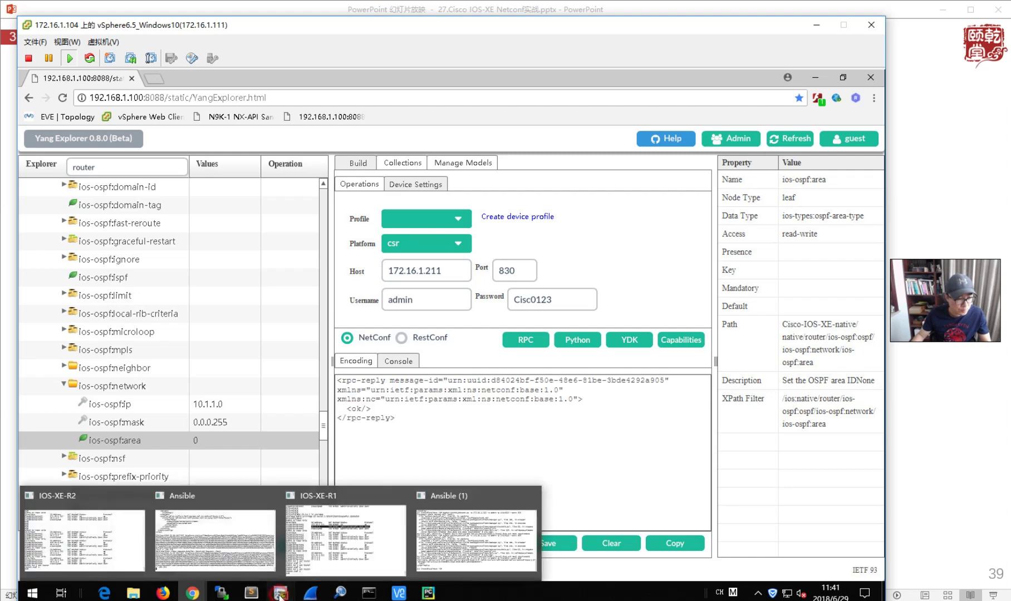
pyautogui.click(95, 541)
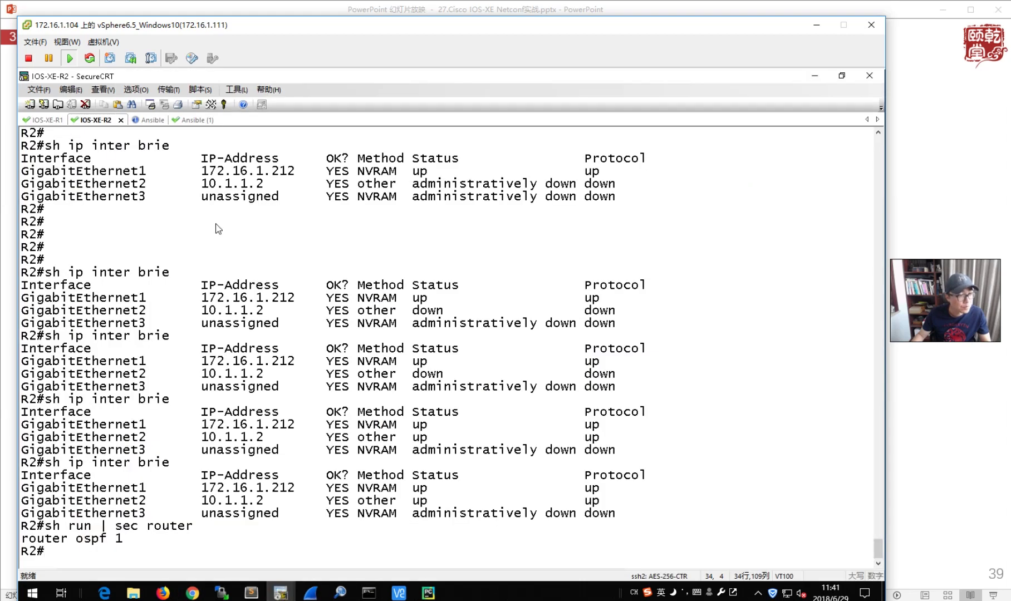
pyautogui.press('Up')
pyautogui.press('Return')
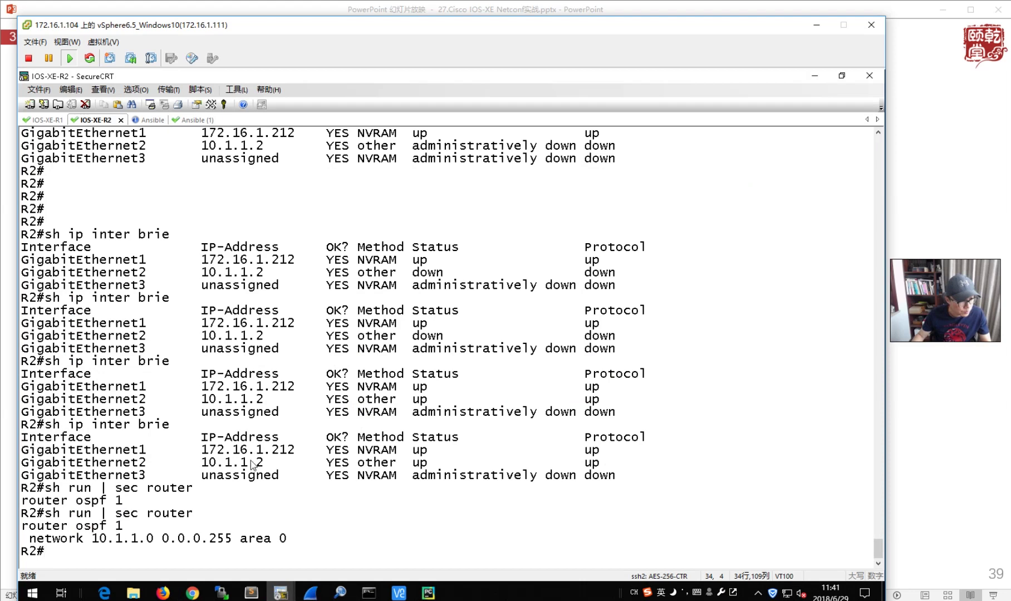
pyautogui.click(47, 120)
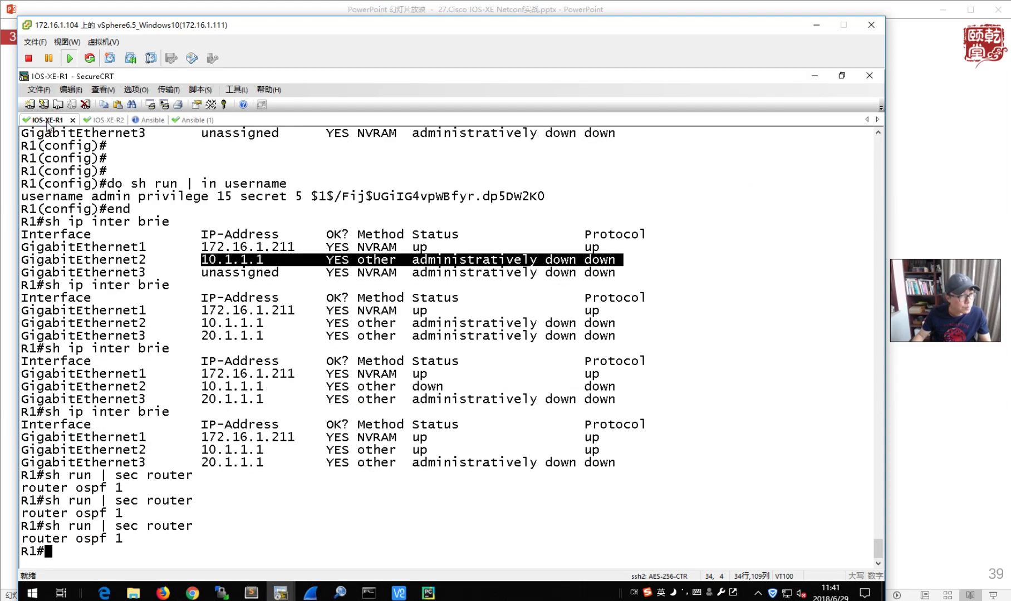
pyautogui.press('Up')
pyautogui.press('Return')
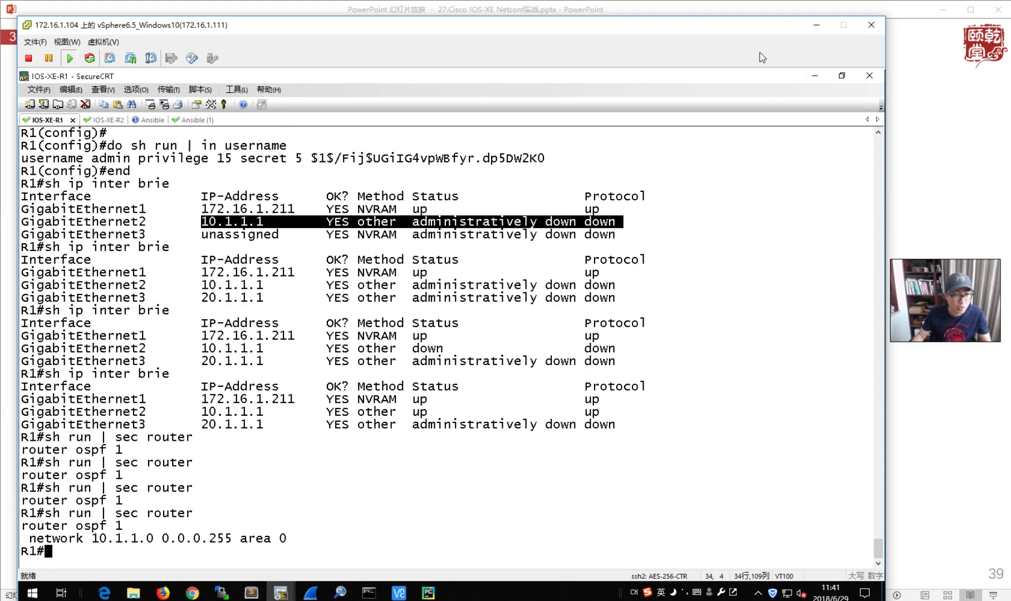
pyautogui.click(815, 78)
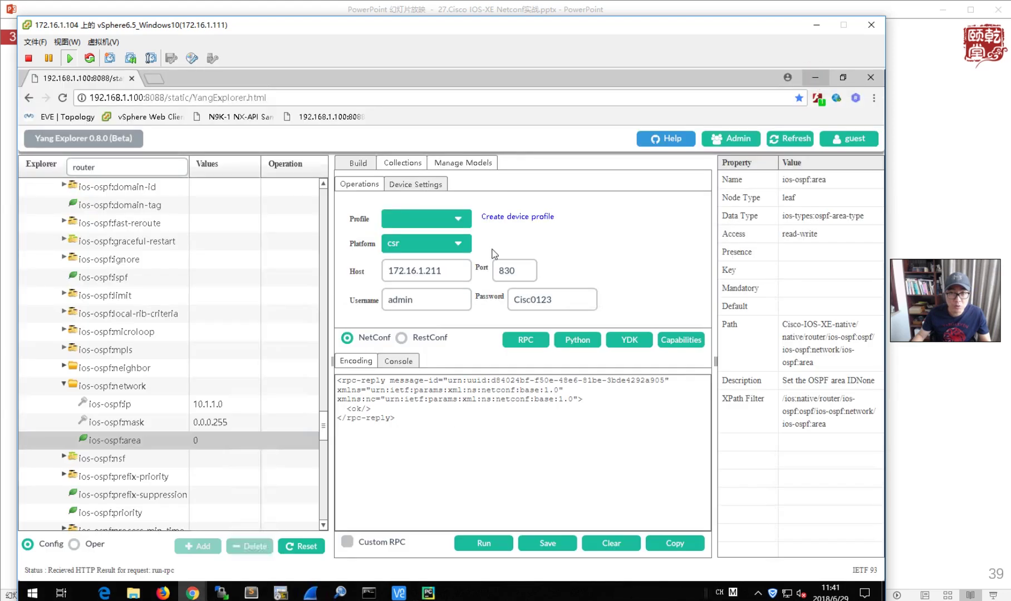
# - Replace the network with ip 1.1.1.1, mask 0.0.0.0, and send it to 172.16.1.211
pyautogui.click(228, 403)
pyautogui.moveTo(240, 404); pyautogui.dragTo(192, 409)
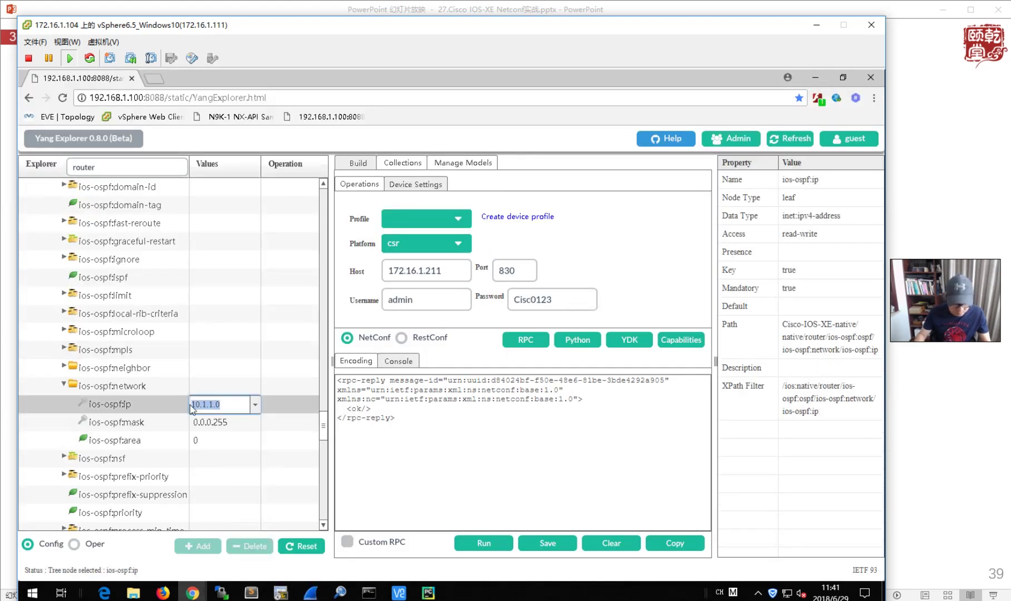
pyautogui.write('1.1.1.1')
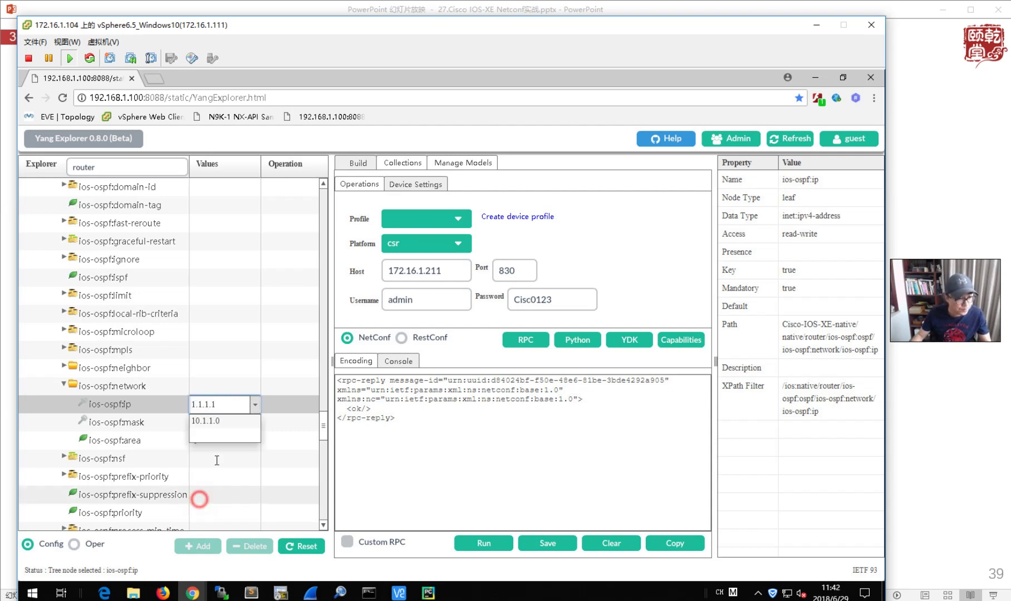
pyautogui.click(226, 423)
pyautogui.doubleClick(228, 425)
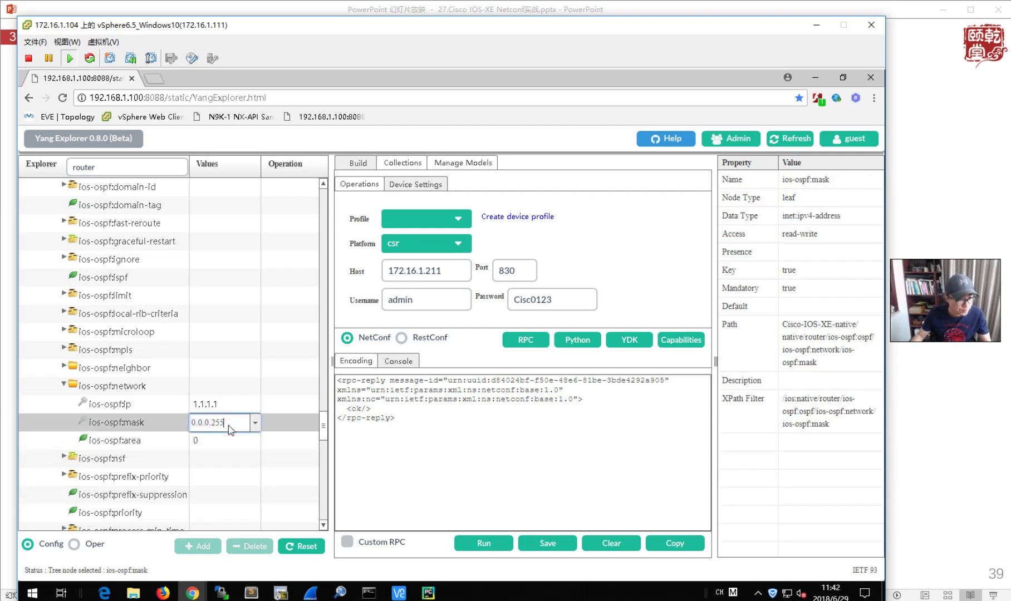
pyautogui.write('0.0.0.0')
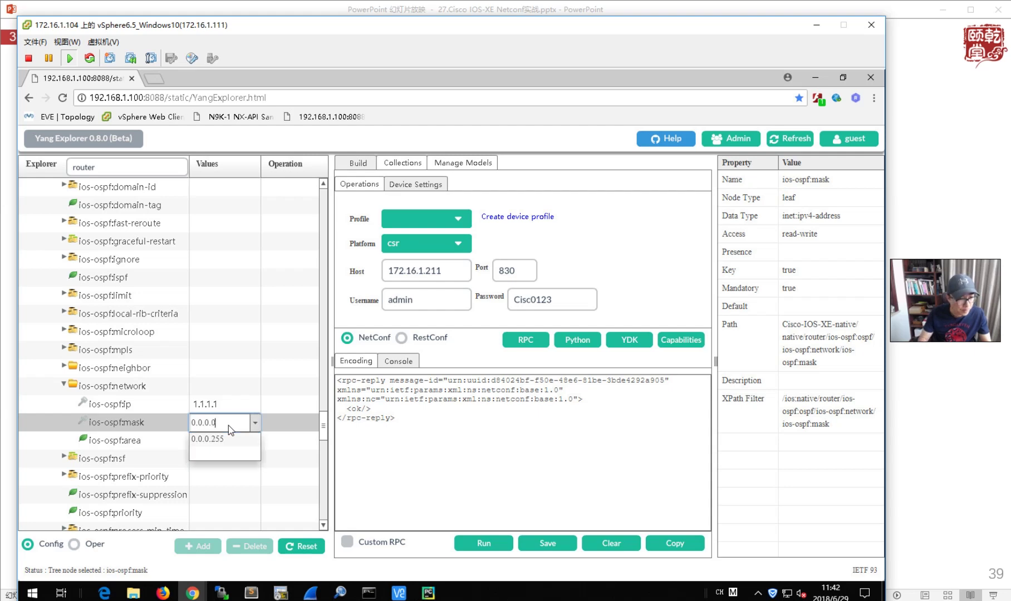
pyautogui.click(526, 341)
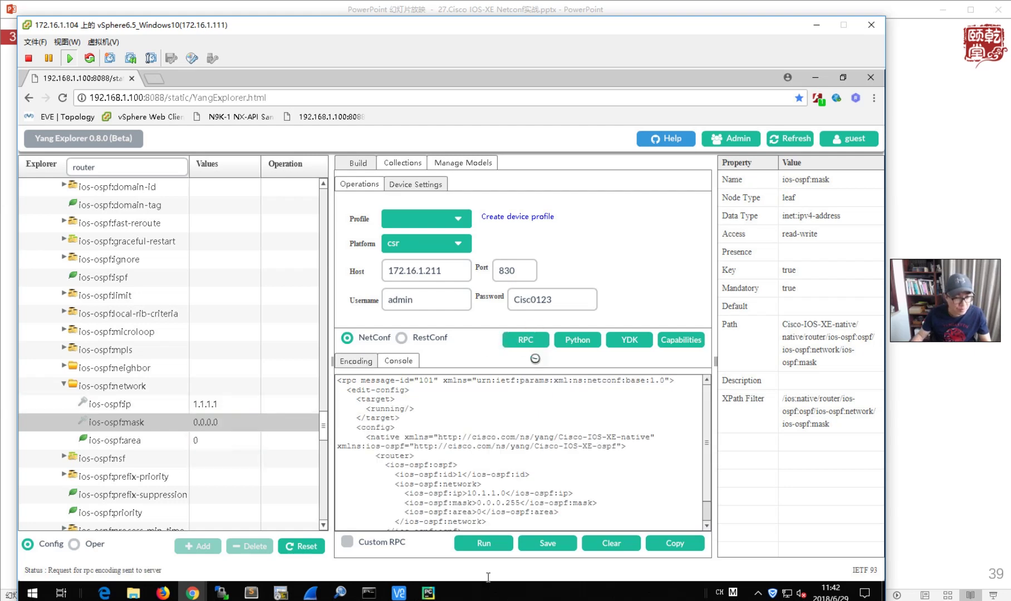
pyautogui.click(481, 543)
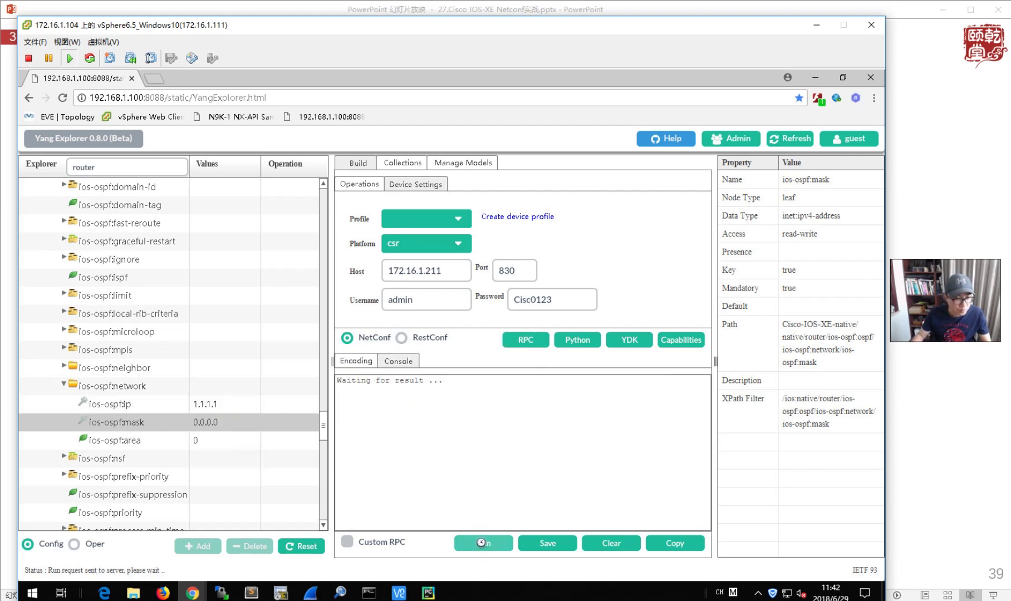
# - Retarget host 172.16.1.212, change ip to 2.2.2.2, and send the edit-config
pyautogui.click(448, 272)
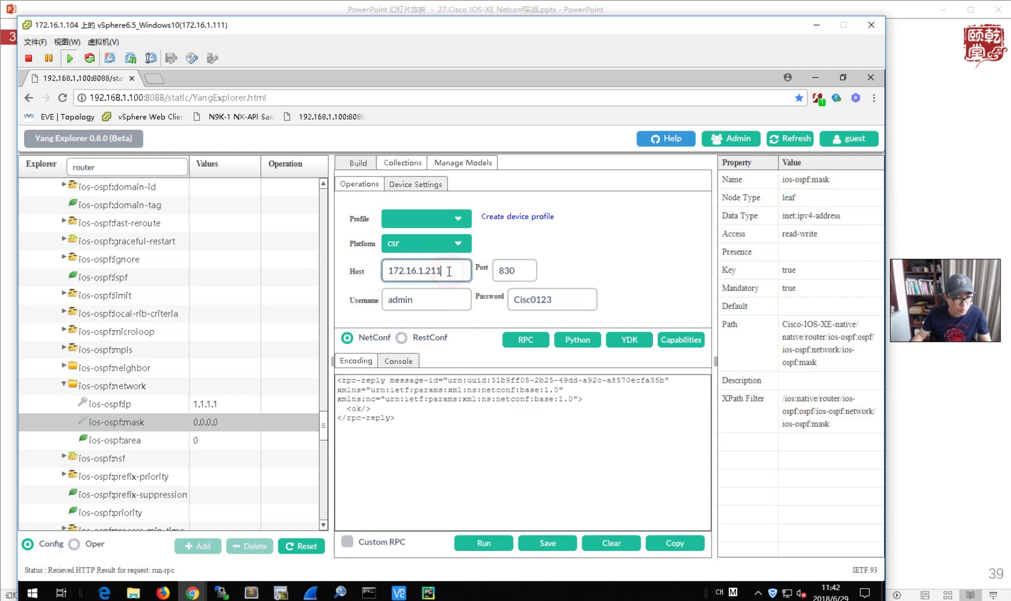
pyautogui.press('BackSpace')
pyautogui.write('2')
pyautogui.click(227, 405)
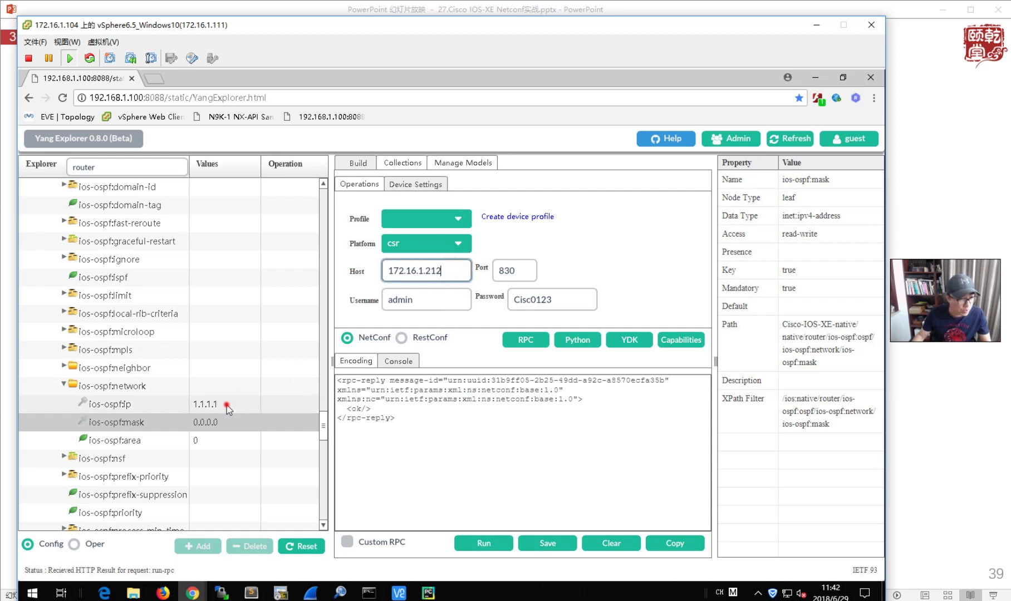
pyautogui.write('2.2.')
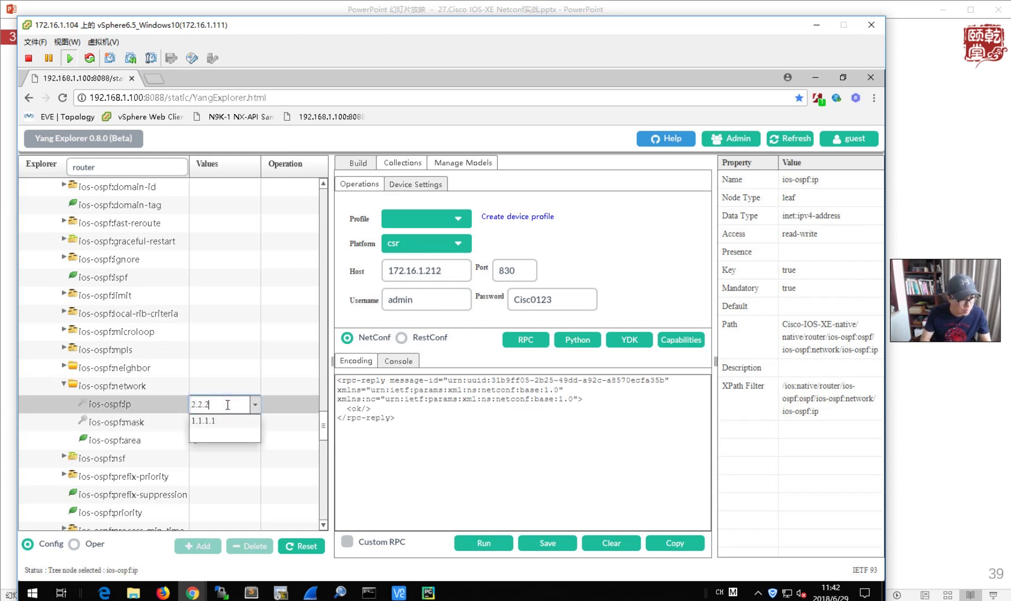
pyautogui.write('2.2')
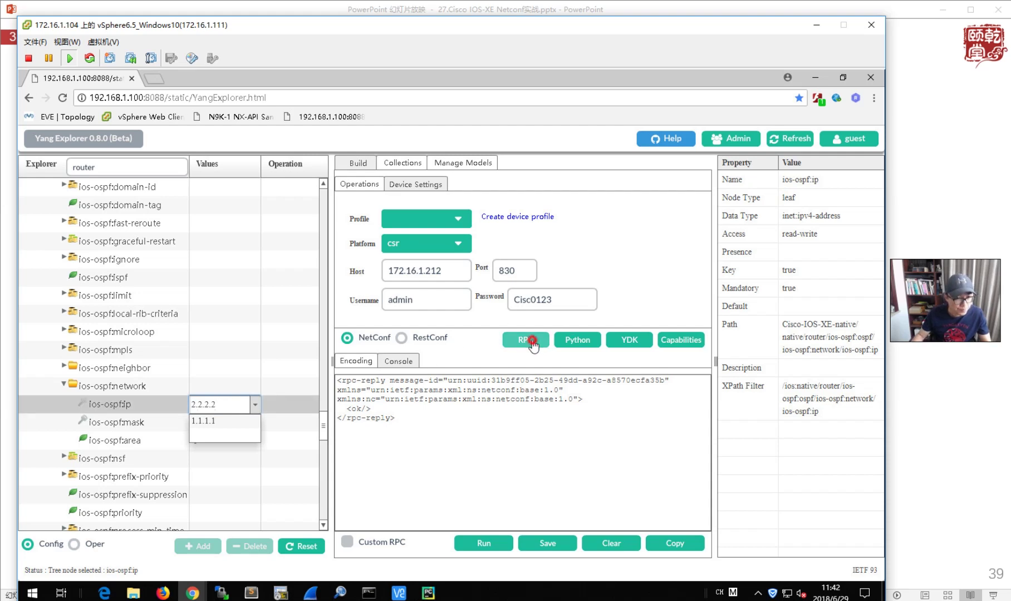
pyautogui.click(529, 339)
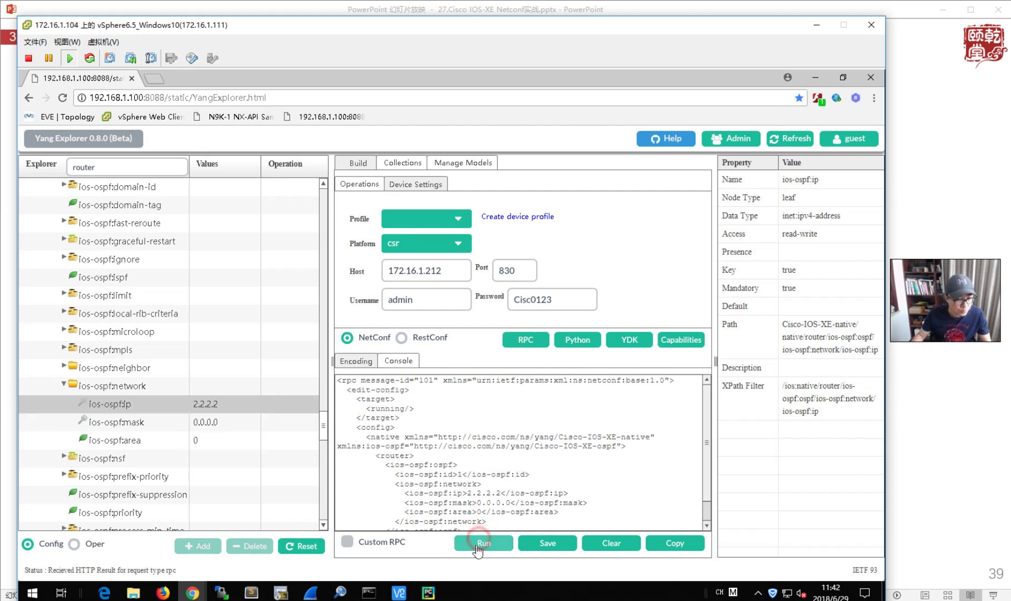
pyautogui.click(482, 541)
# - Rerun 'sh run | sec router' on R2 and R1 to confirm networks 2.2.2.2 and 1.1.1.1
pyautogui.moveTo(281, 593)
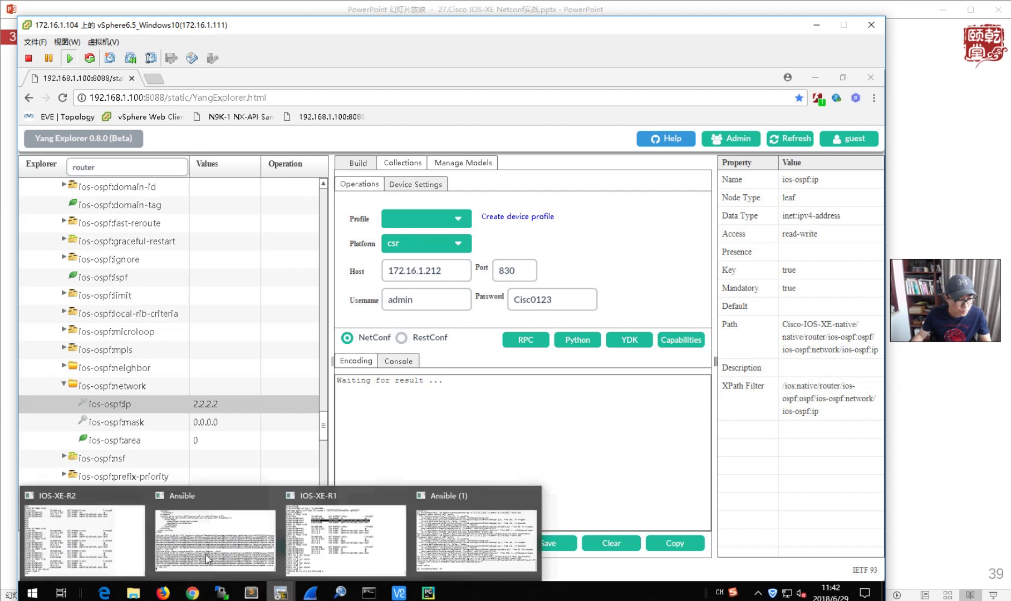
pyautogui.click(81, 536)
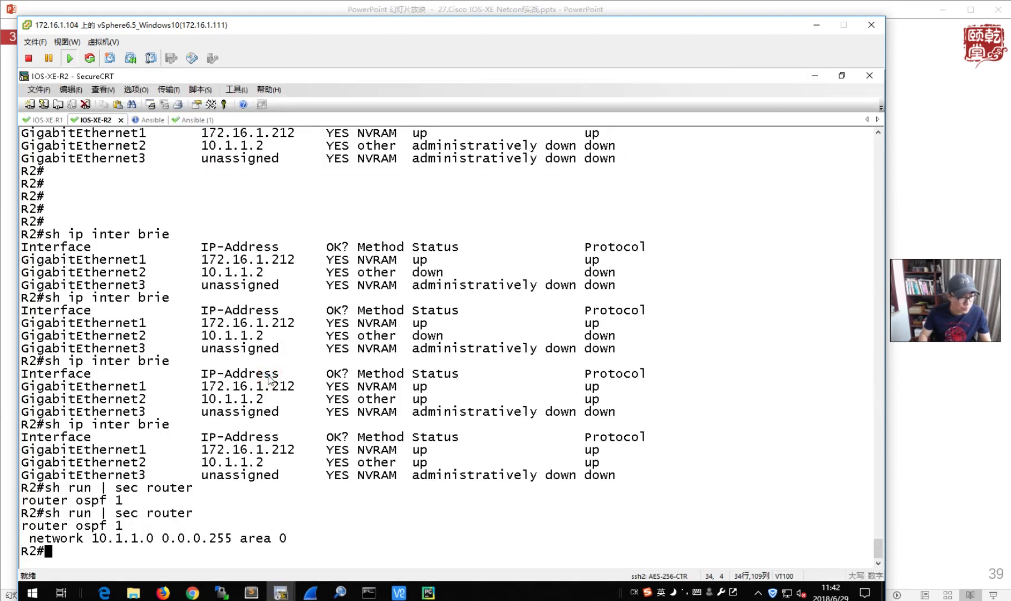
pyautogui.press('Up')
pyautogui.press('Return')
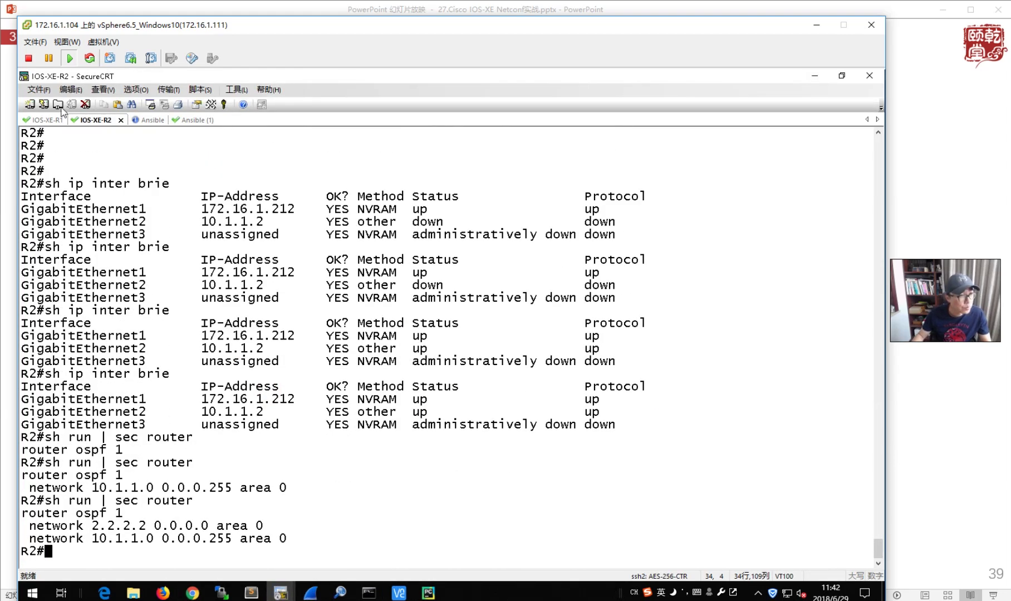
pyautogui.click(42, 120)
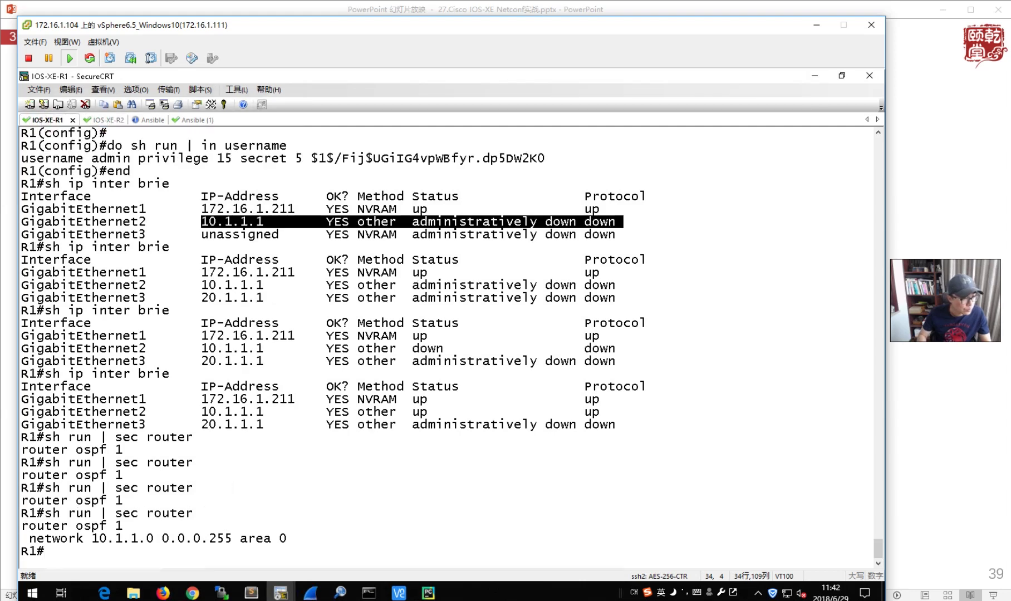
pyautogui.press('Up')
pyautogui.press('Return')
pyautogui.click(813, 78)
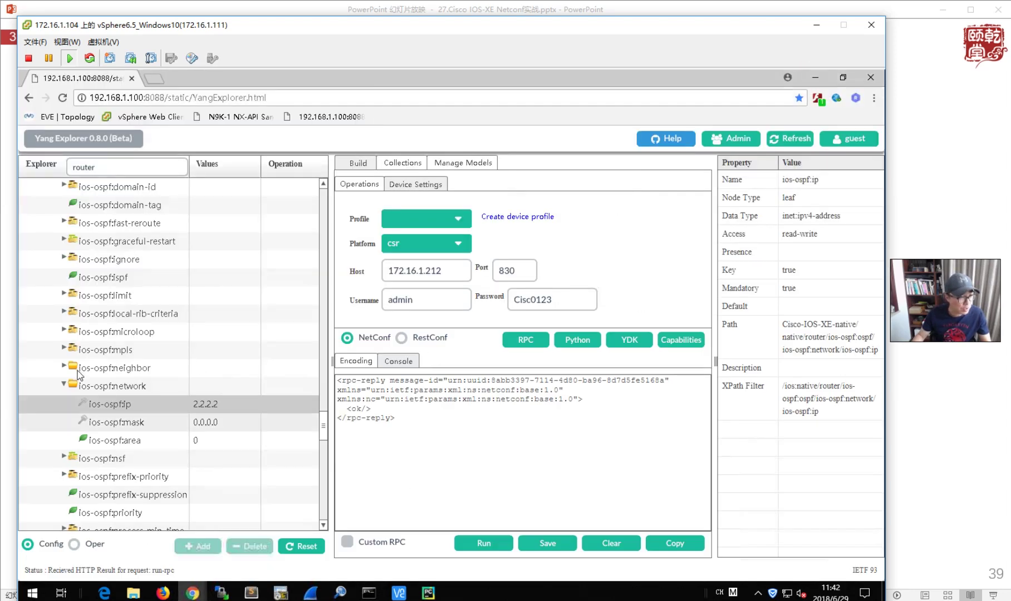
# - Collapse the router branch and expand native > interface in the model tree
pyautogui.scroll(10, 89, 368)
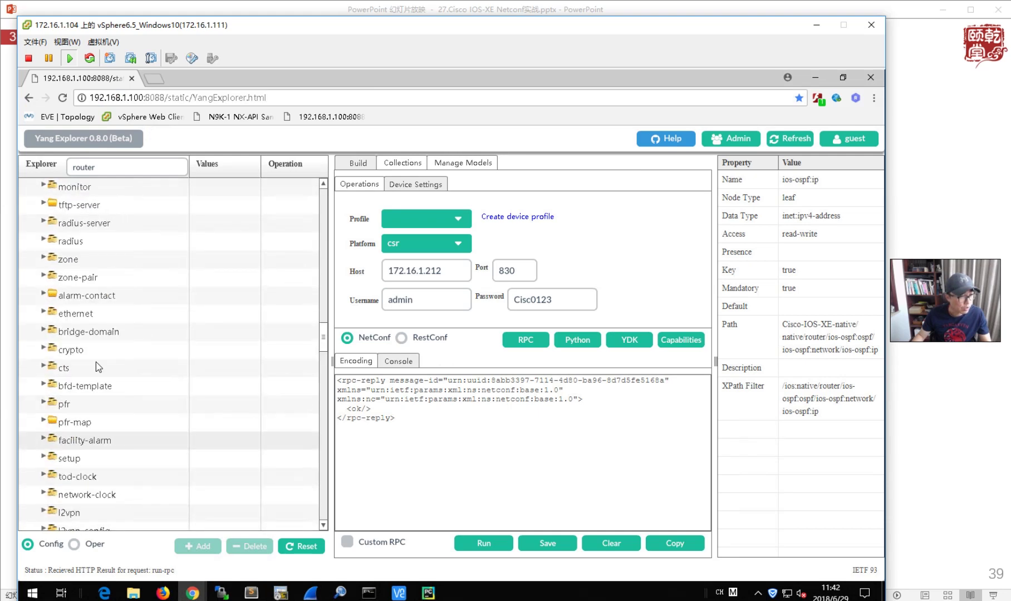
pyautogui.scroll(-3, 102, 362)
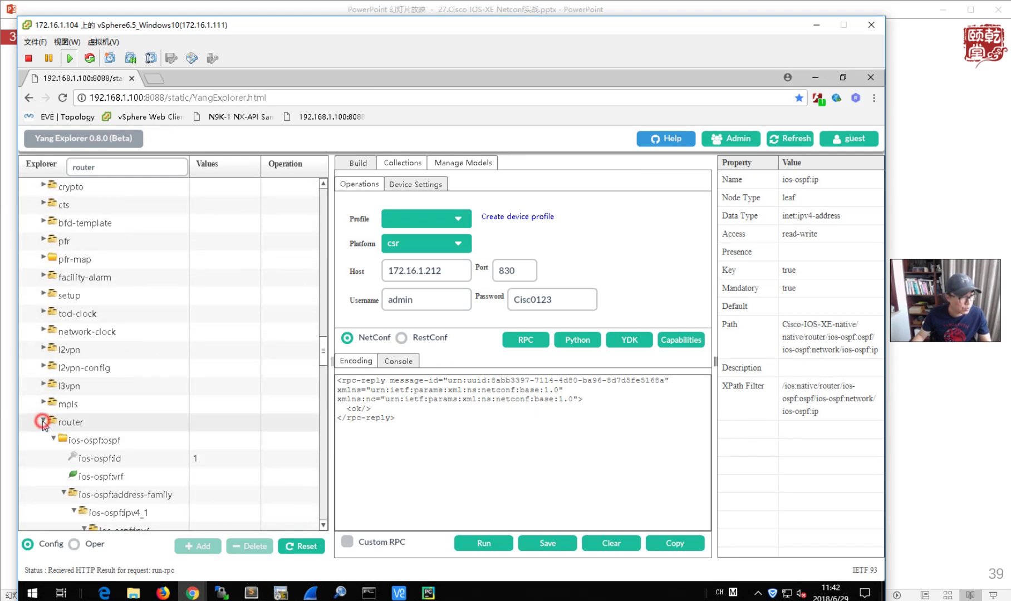
pyautogui.click(46, 421)
pyautogui.scroll(1, 137, 395)
pyautogui.scroll(-9, 149, 421)
pyautogui.scroll(-3, 153, 430)
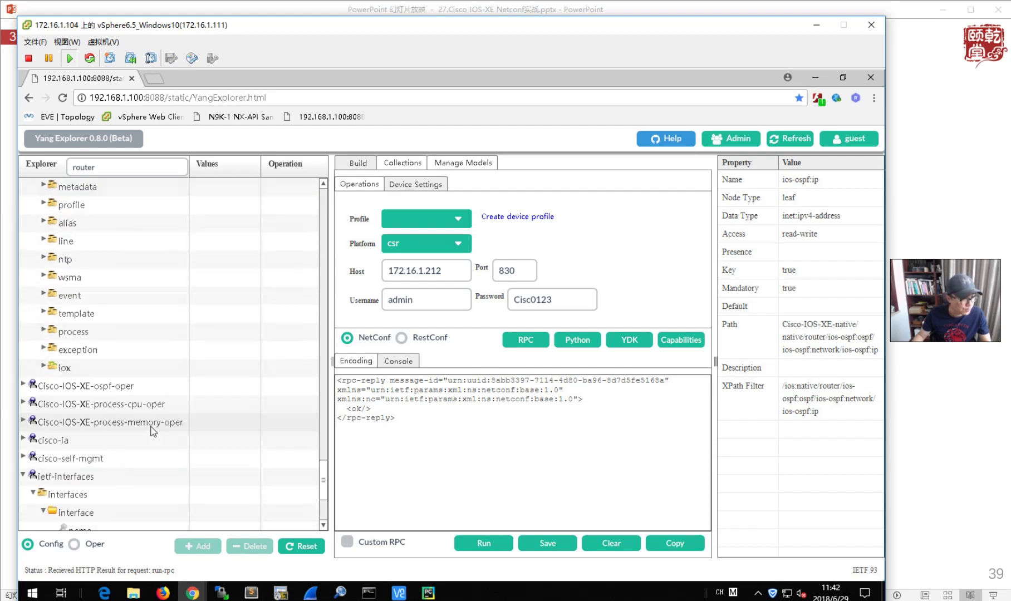
pyautogui.scroll(7, 153, 430)
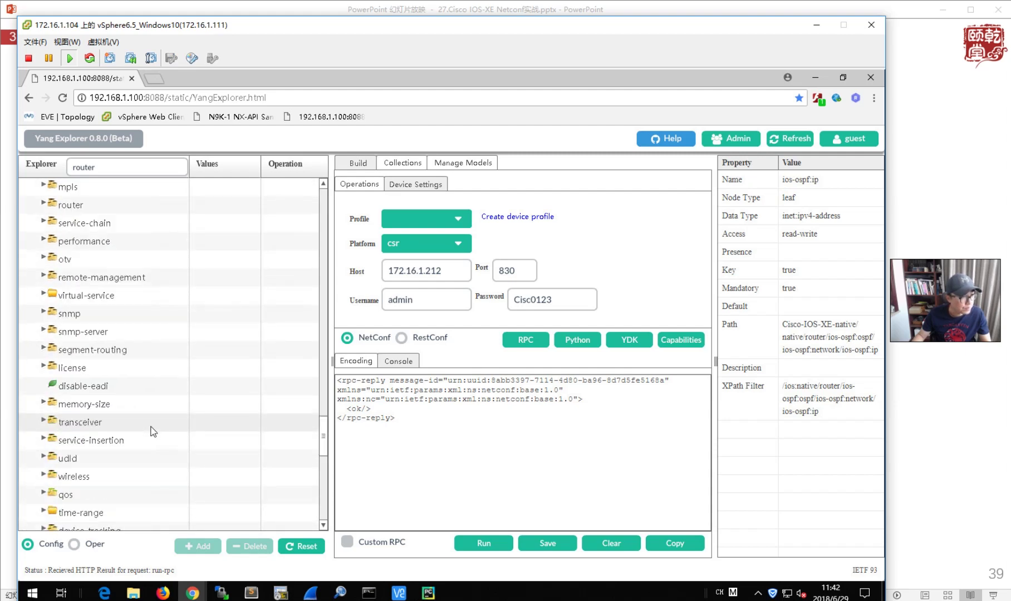
pyautogui.scroll(8, 153, 430)
pyautogui.scroll(8, 153, 430)
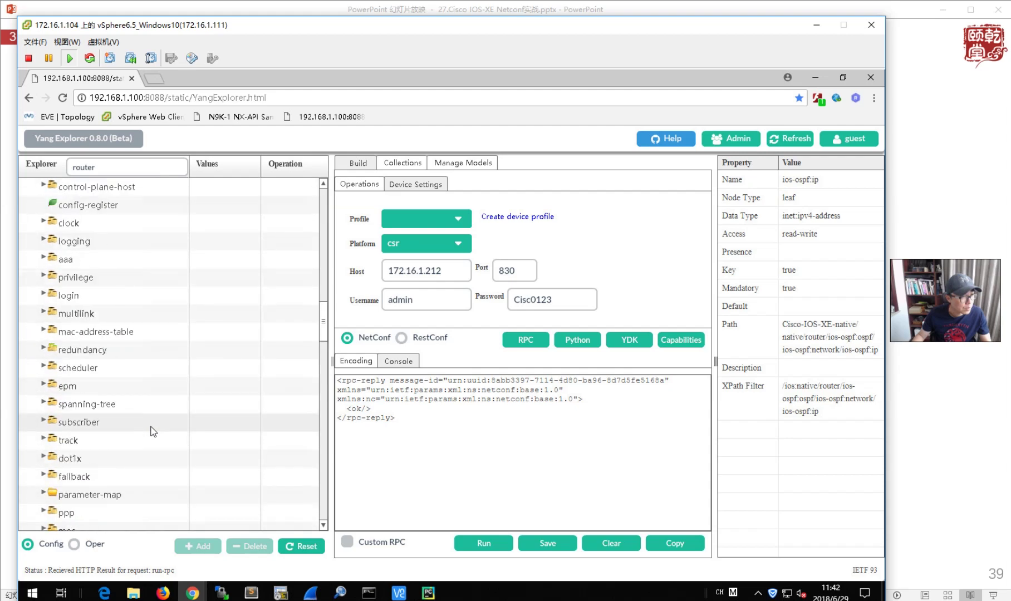
pyautogui.scroll(4, 153, 430)
pyautogui.scroll(3, 153, 432)
pyautogui.click(48, 458)
# - Collapse GigabitEthernet and expand Loopback to show its name and description leaves
pyautogui.scroll(-4, 150, 480)
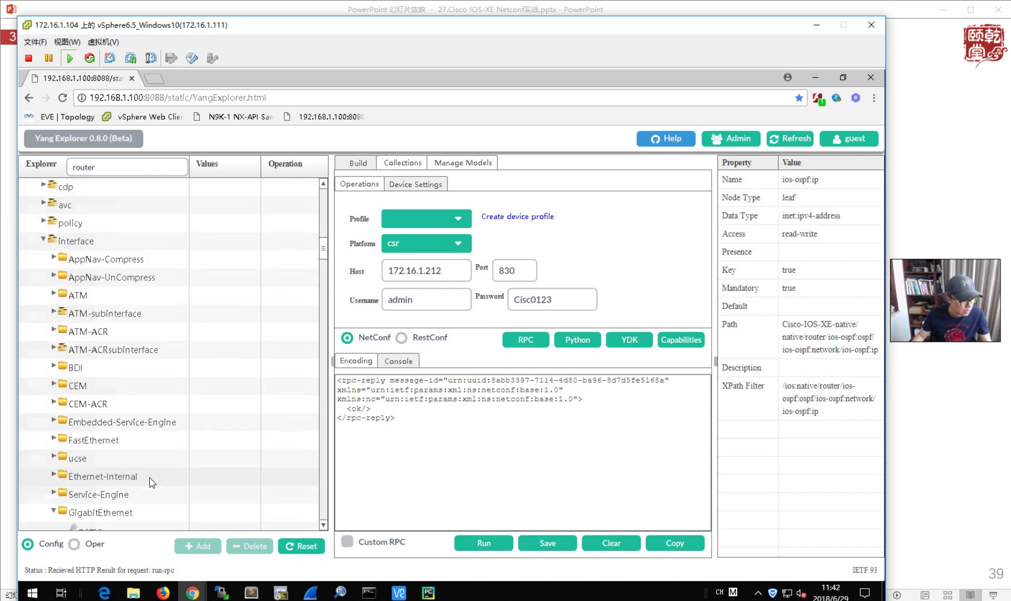
pyautogui.scroll(-2, 152, 483)
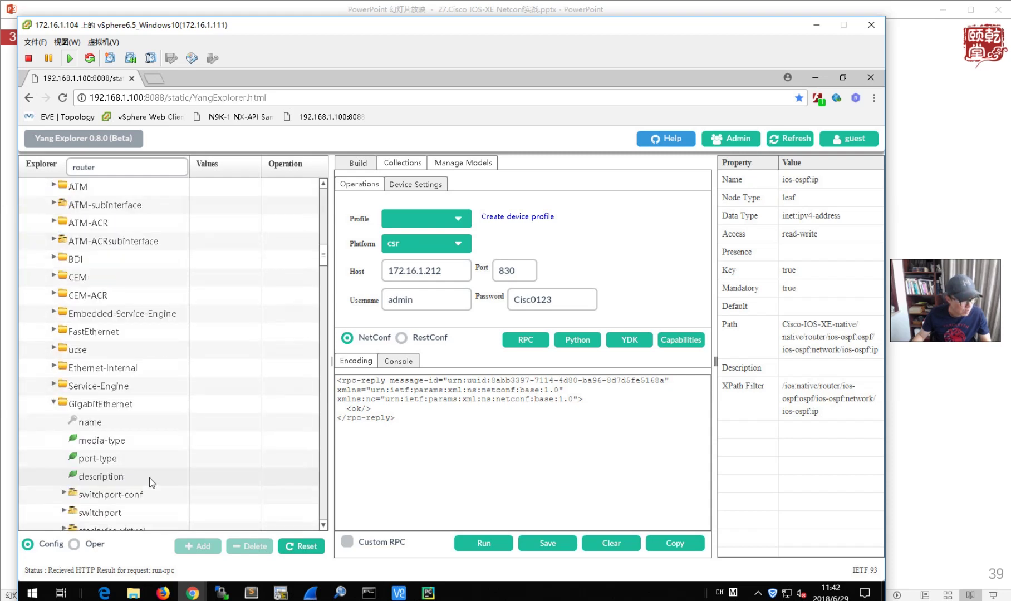
pyautogui.click(53, 405)
pyautogui.scroll(-3, 153, 466)
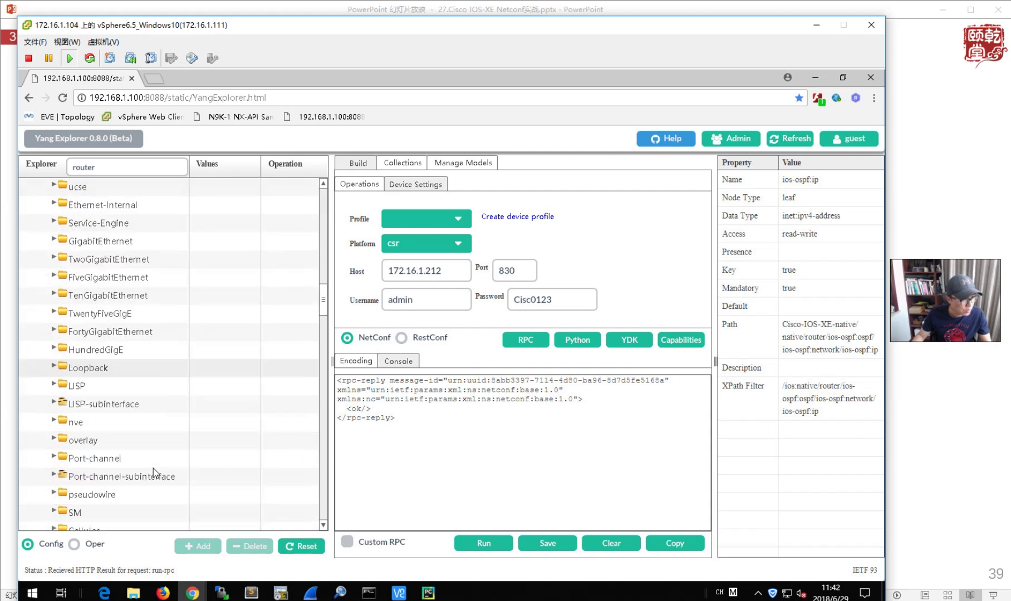
pyautogui.scroll(-5, 153, 469)
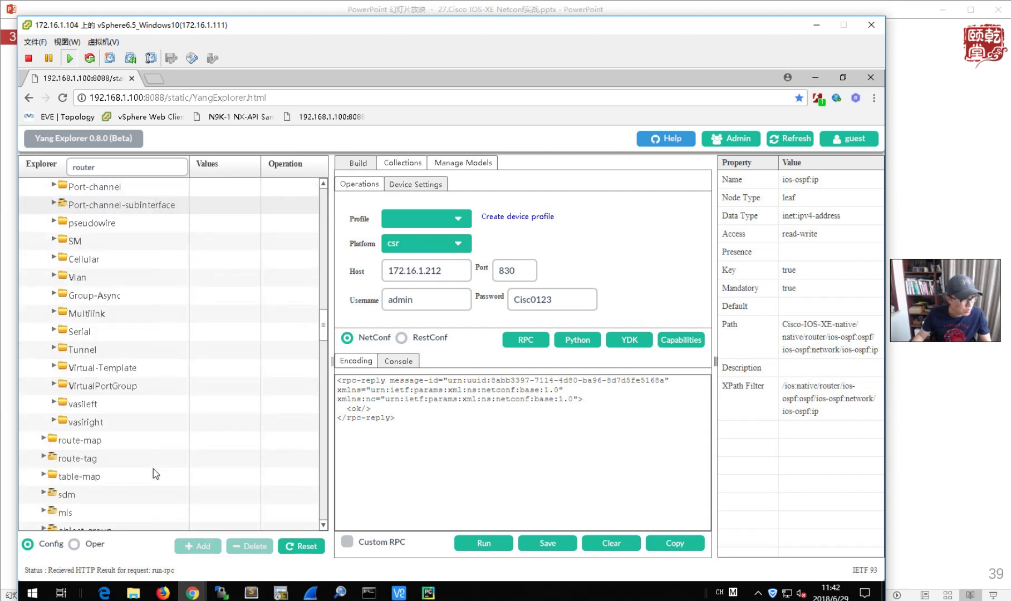
pyautogui.scroll(5, 174, 426)
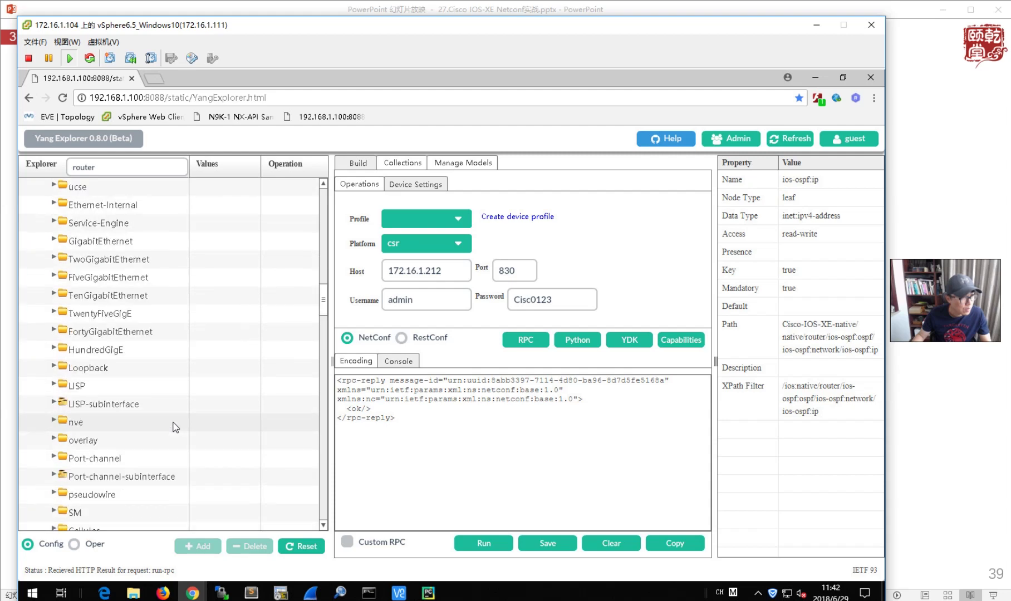
pyautogui.scroll(2, 176, 427)
pyautogui.scroll(2, 176, 427)
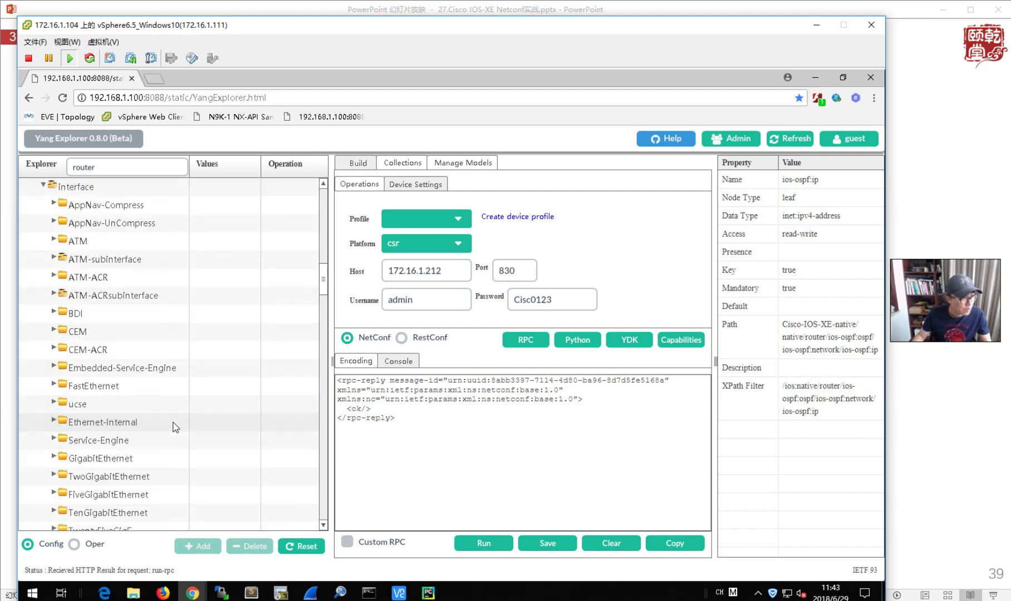
pyautogui.scroll(-3, 175, 427)
pyautogui.click(56, 420)
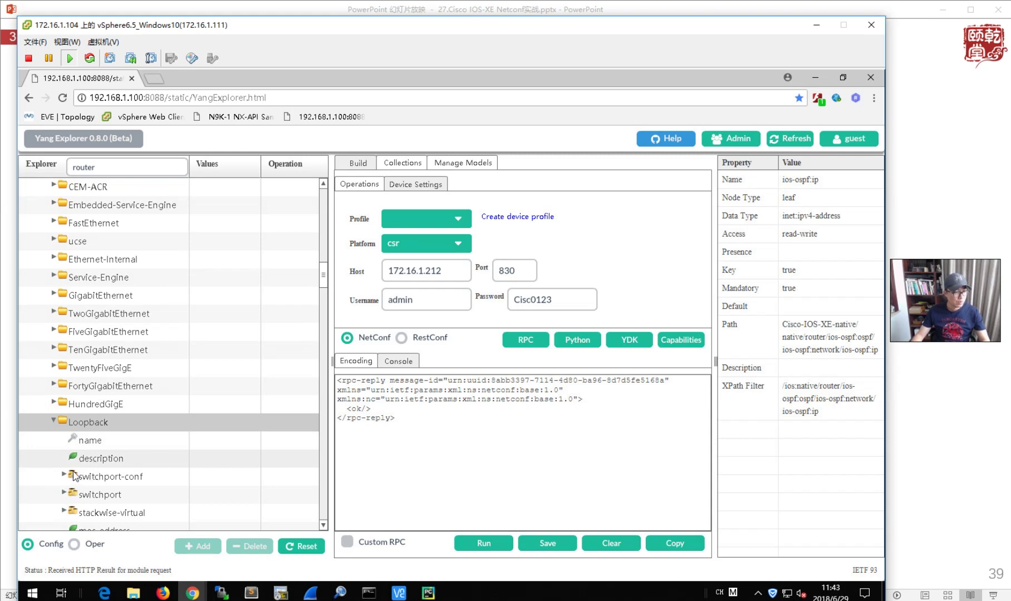
# - Set the Loopback interface number to 0 in the Explorer tree
pyautogui.click(217, 441)
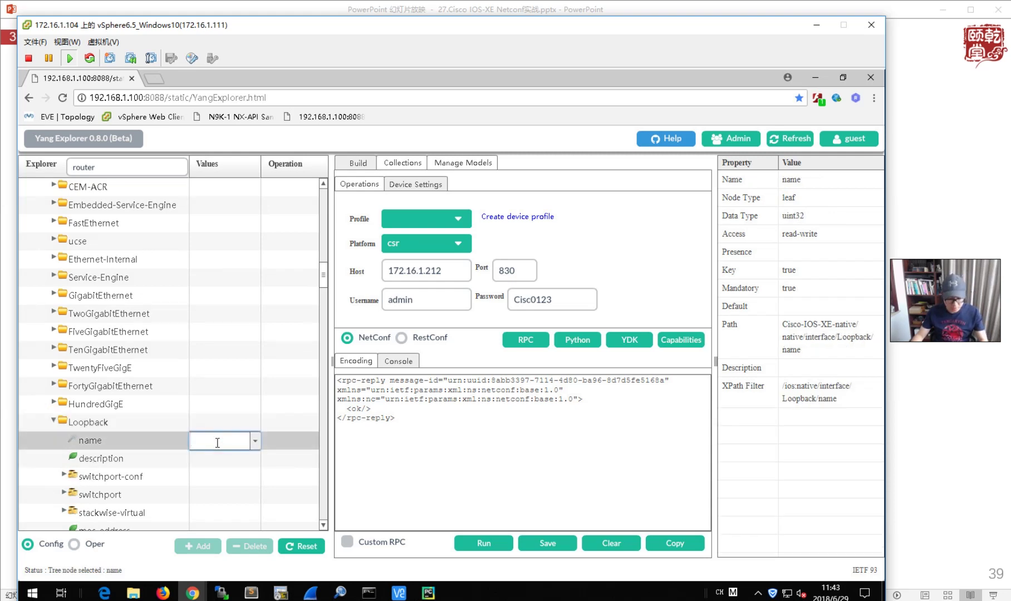
pyautogui.write('0')
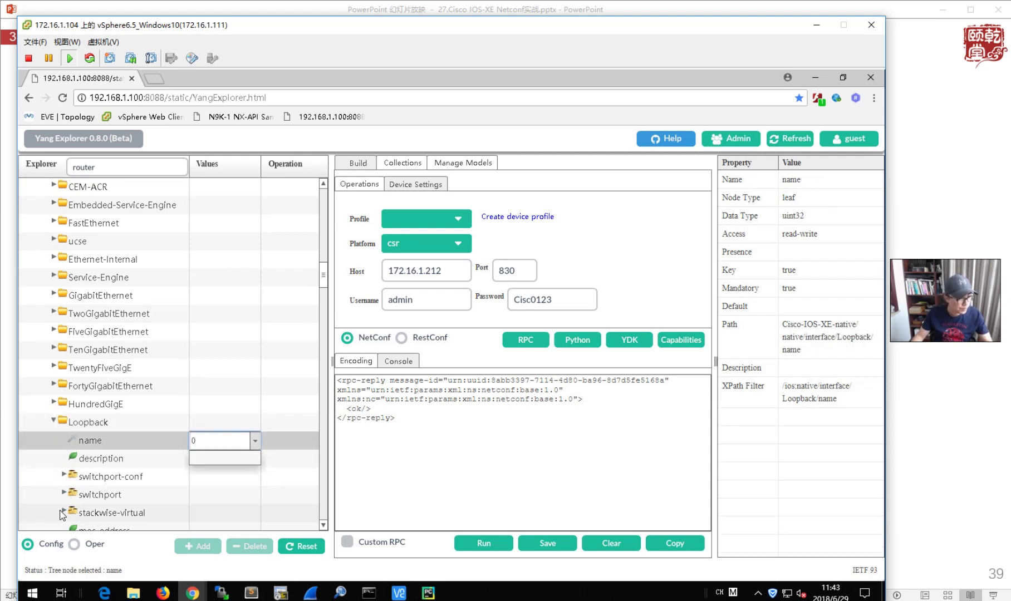
pyautogui.scroll(-3, 63, 515)
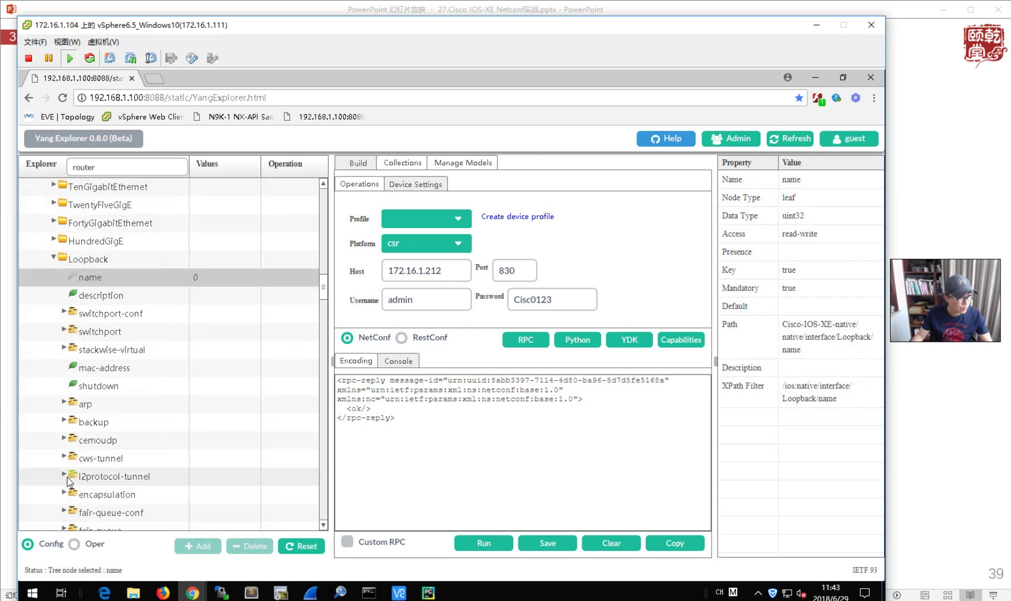
pyautogui.scroll(-3, 65, 449)
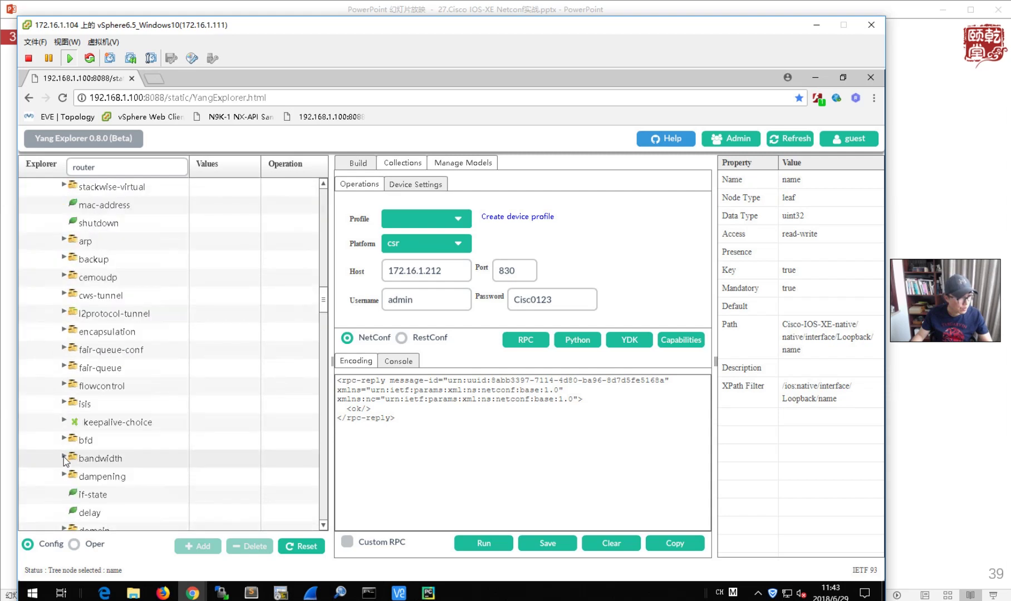
pyautogui.scroll(-3, 66, 451)
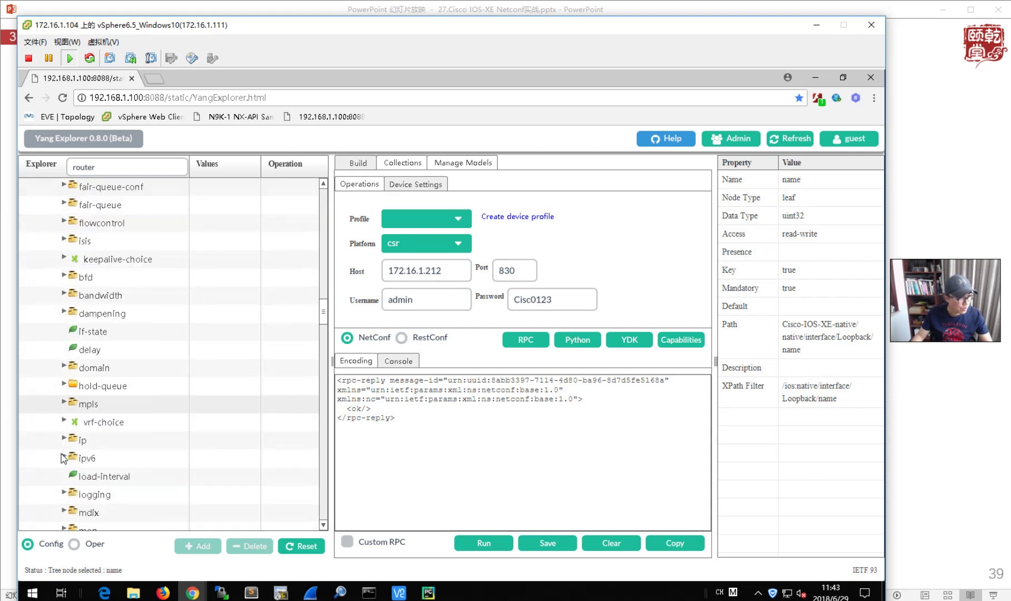
# - Expand the Loopback ip branch through address-choice, address, and fixed-case down to primary
pyautogui.click(64, 439)
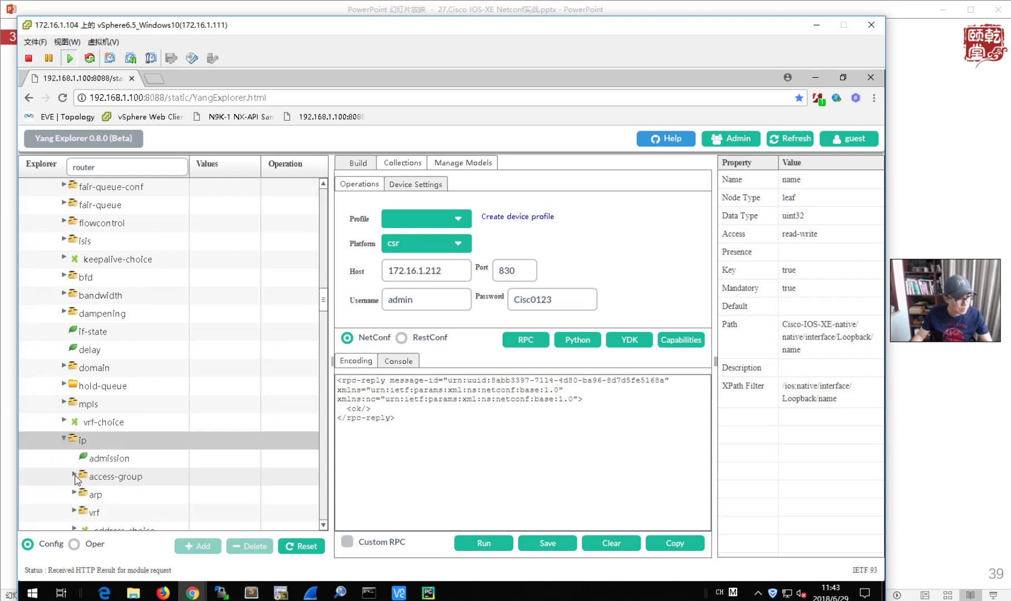
pyautogui.scroll(-2, 72, 491)
pyautogui.click(72, 420)
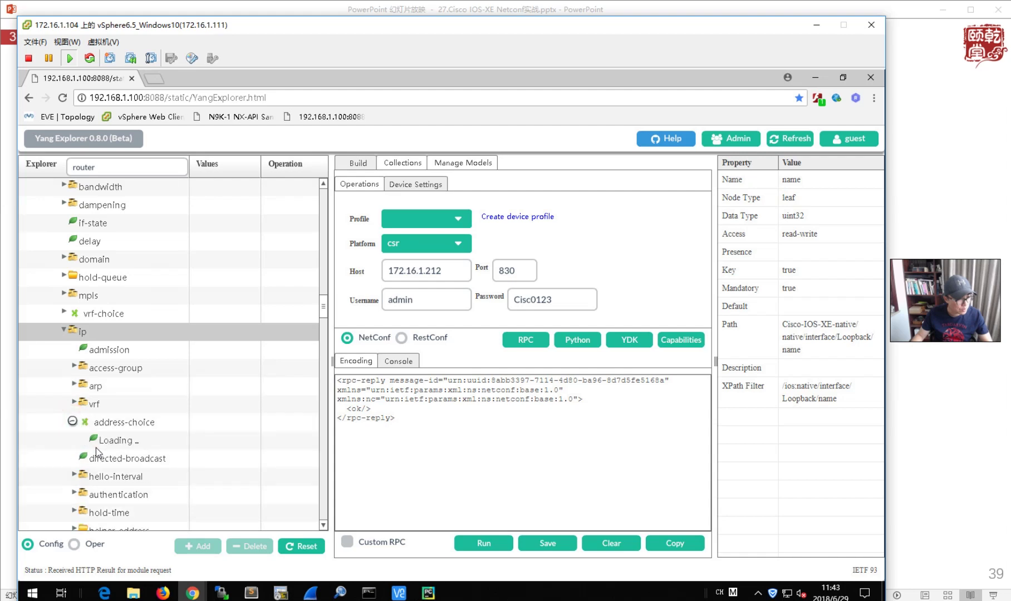
pyautogui.click(84, 476)
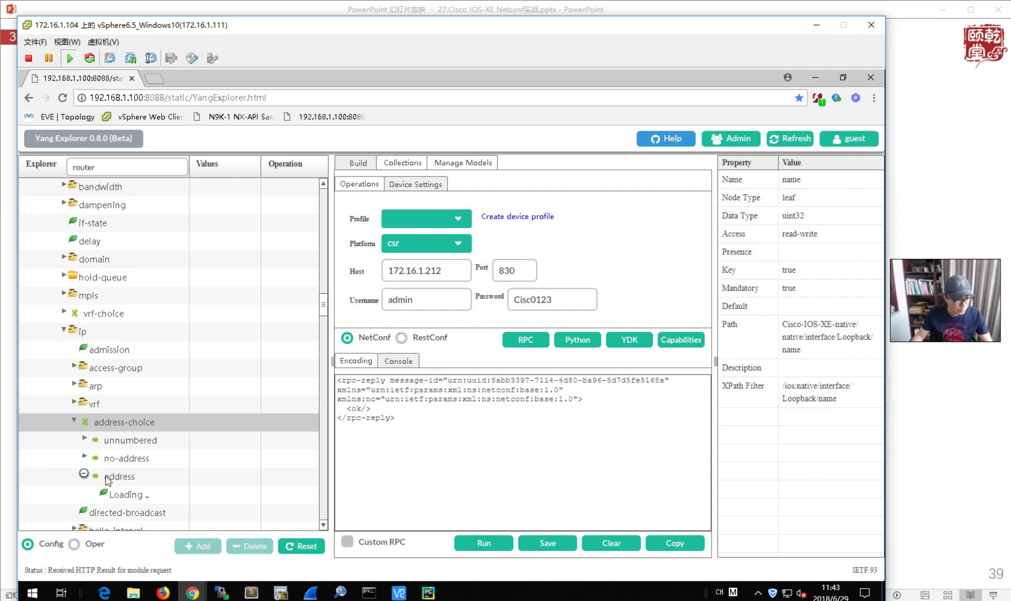
pyautogui.click(94, 492)
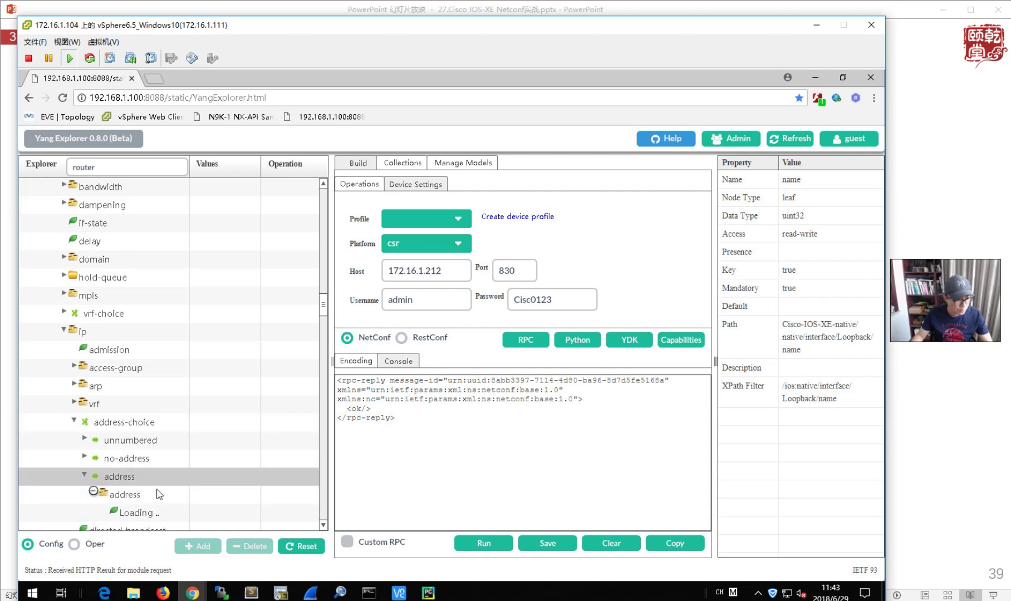
pyautogui.scroll(-2, 159, 495)
pyautogui.click(105, 402)
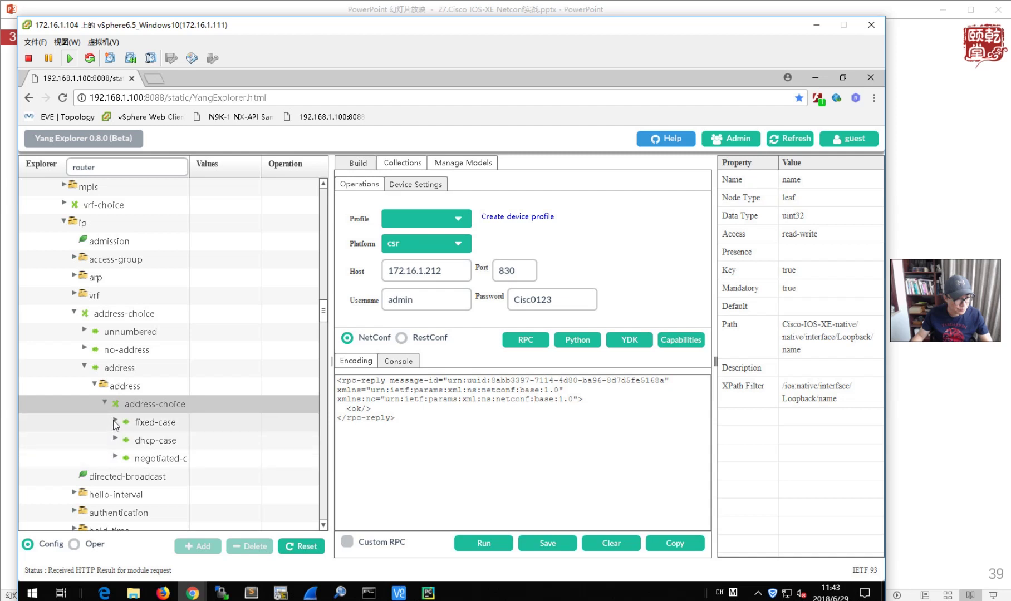
pyautogui.click(113, 421)
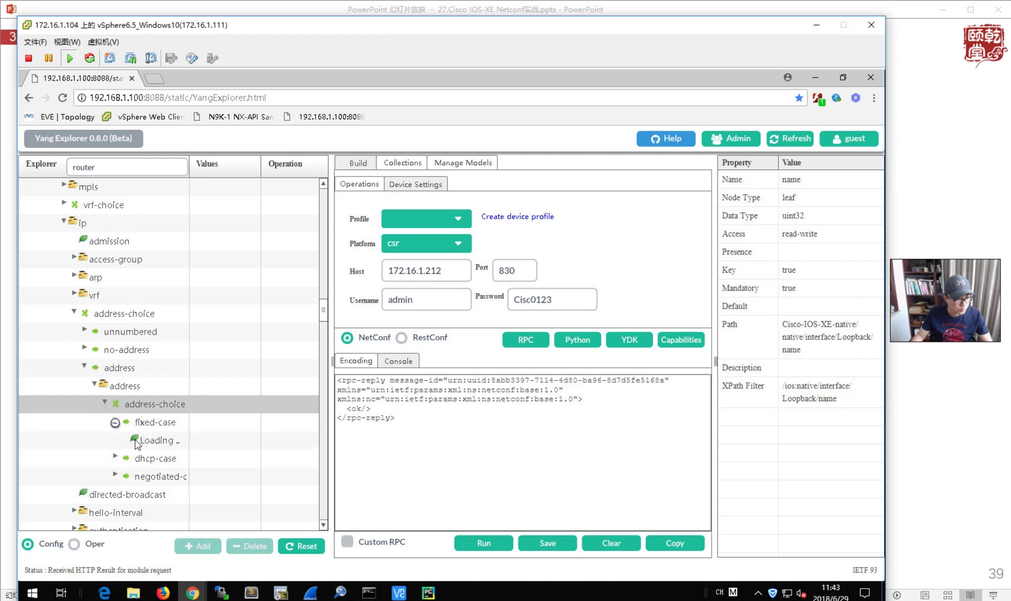
pyautogui.click(125, 440)
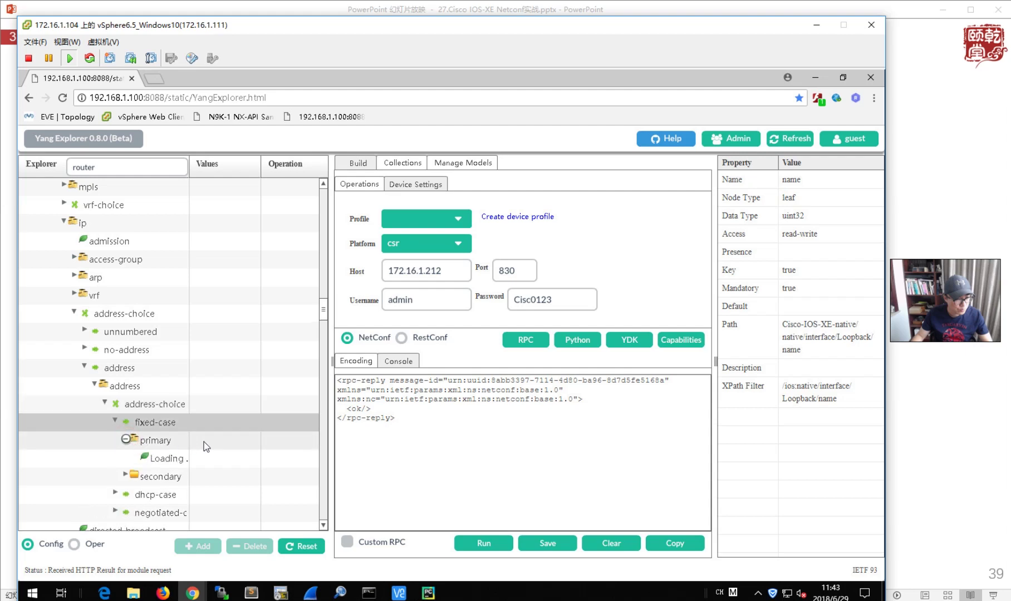
# - Send primary address 1.1.1.1 with mask 255.255.255.255 to host 172.16.1.211
pyautogui.click(219, 459)
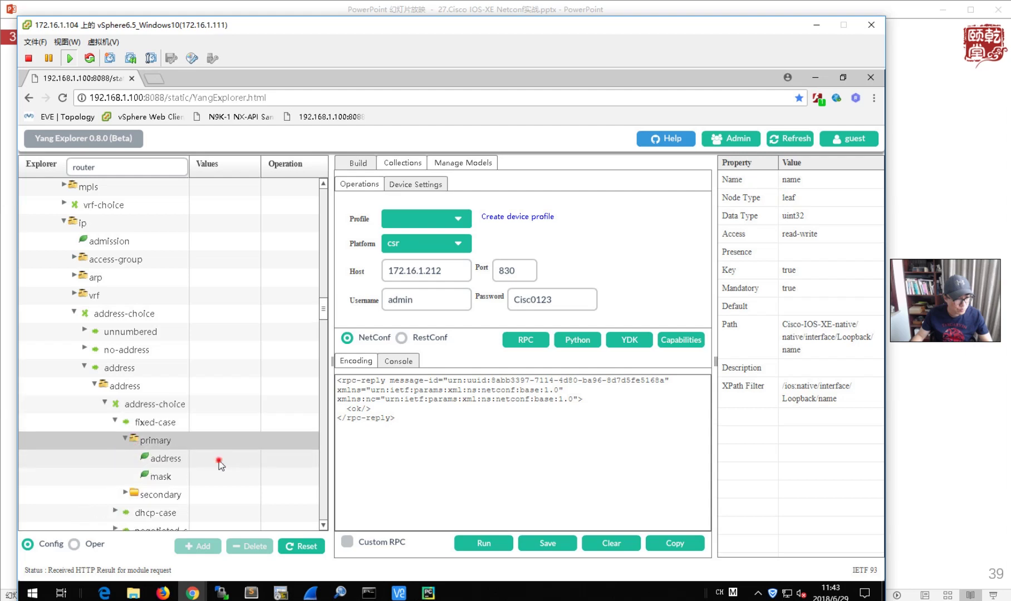
pyautogui.write('1.1')
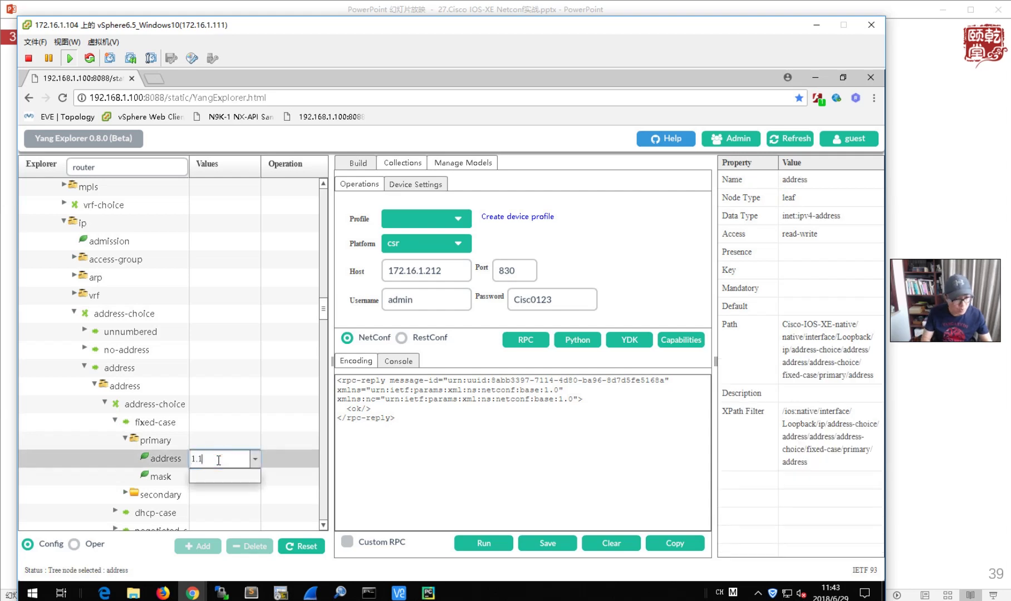
pyautogui.write('.1.1')
pyautogui.click(217, 495)
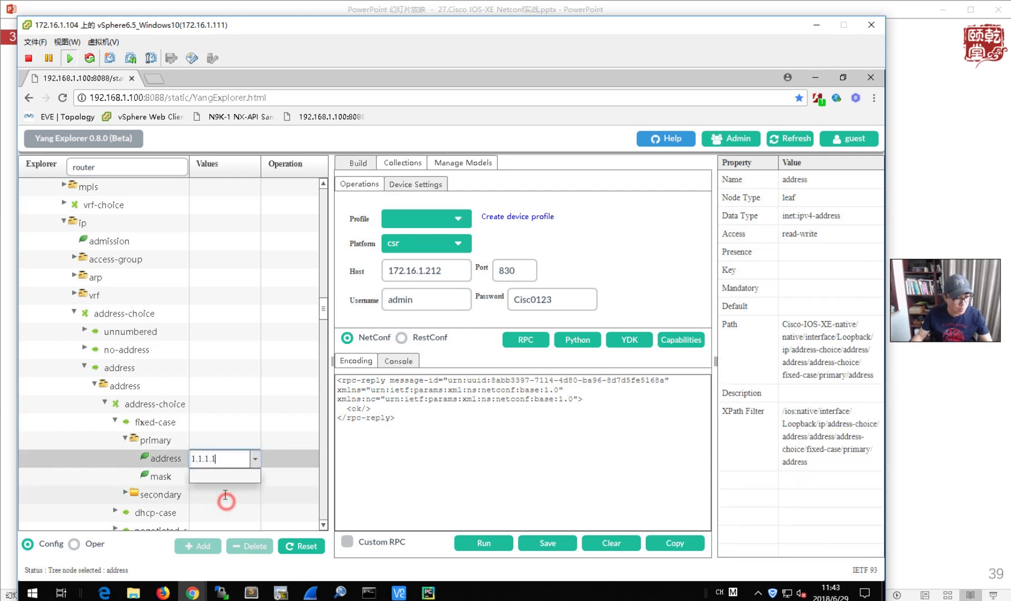
pyautogui.click(217, 477)
pyautogui.click(217, 477)
pyautogui.write('2')
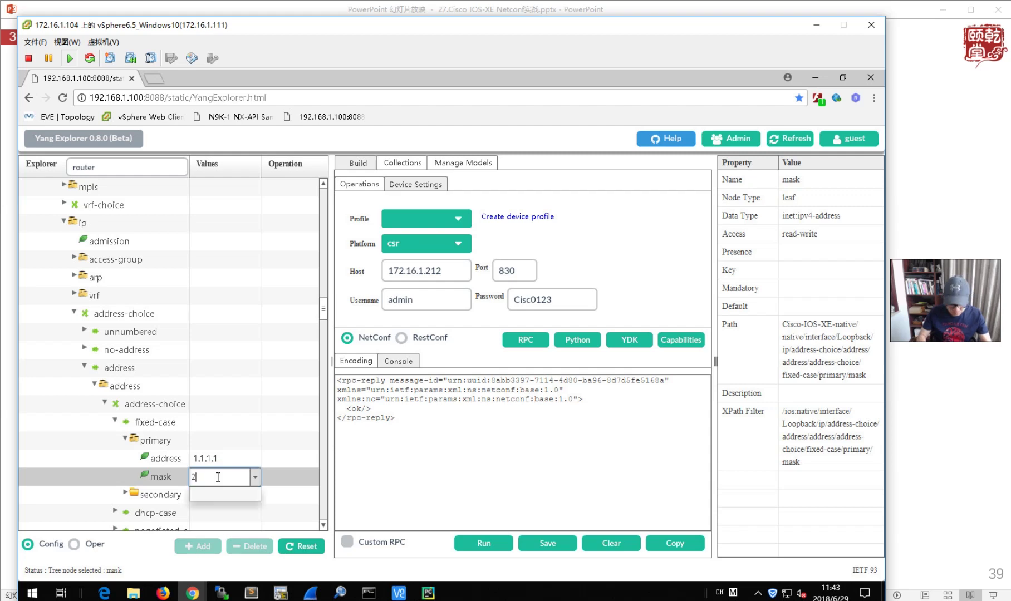
pyautogui.write('55.255.255.255')
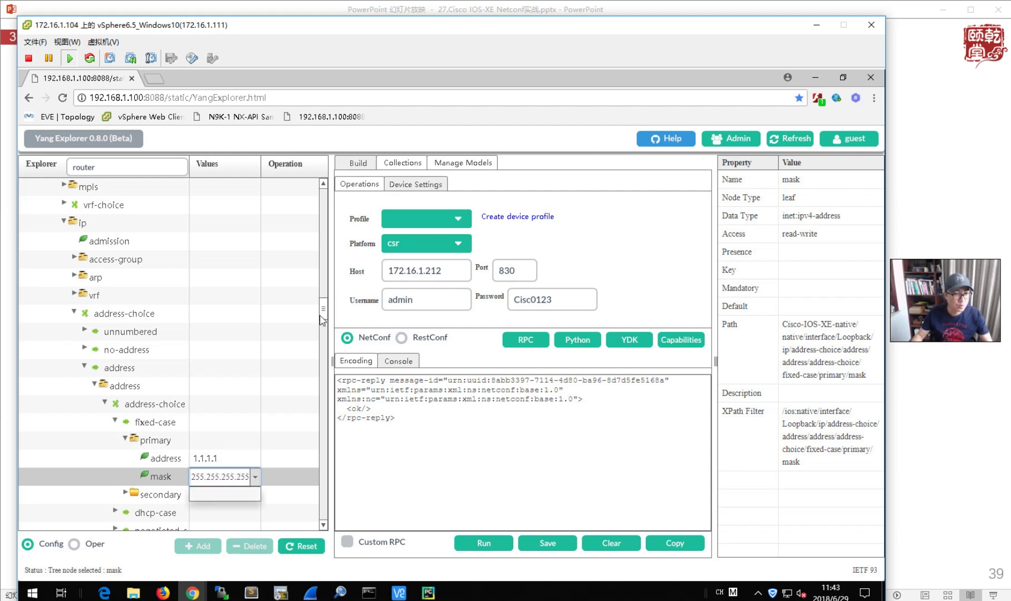
pyautogui.click(443, 270)
pyautogui.press('BackSpace')
pyautogui.write('1')
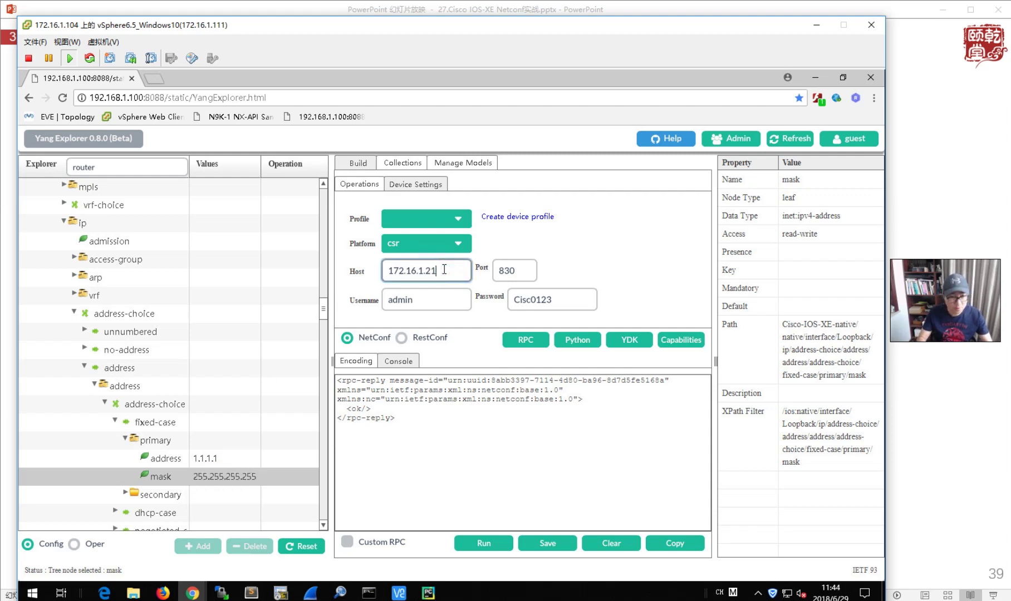
pyautogui.click(525, 339)
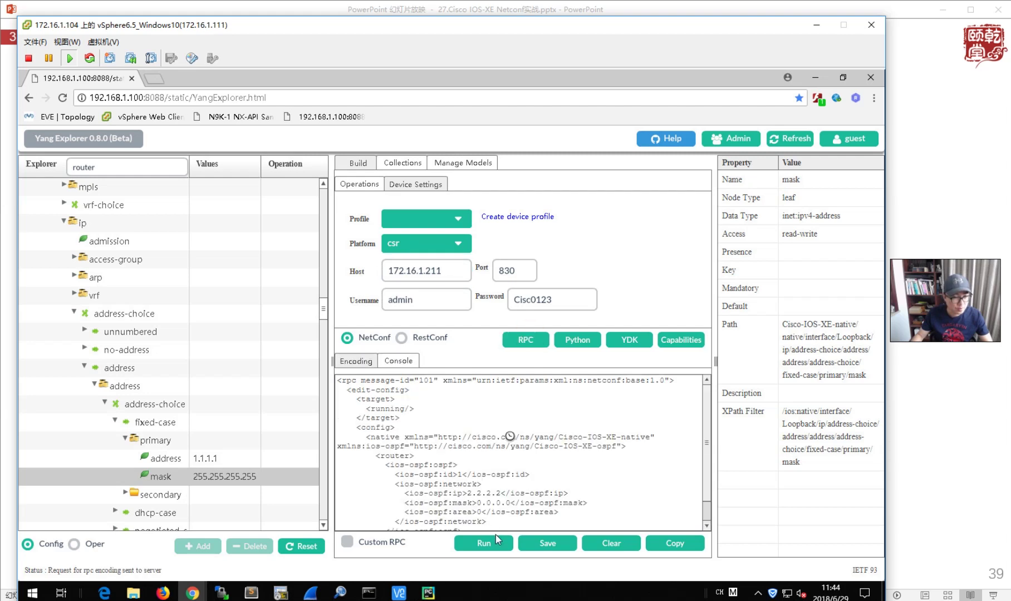
pyautogui.click(483, 543)
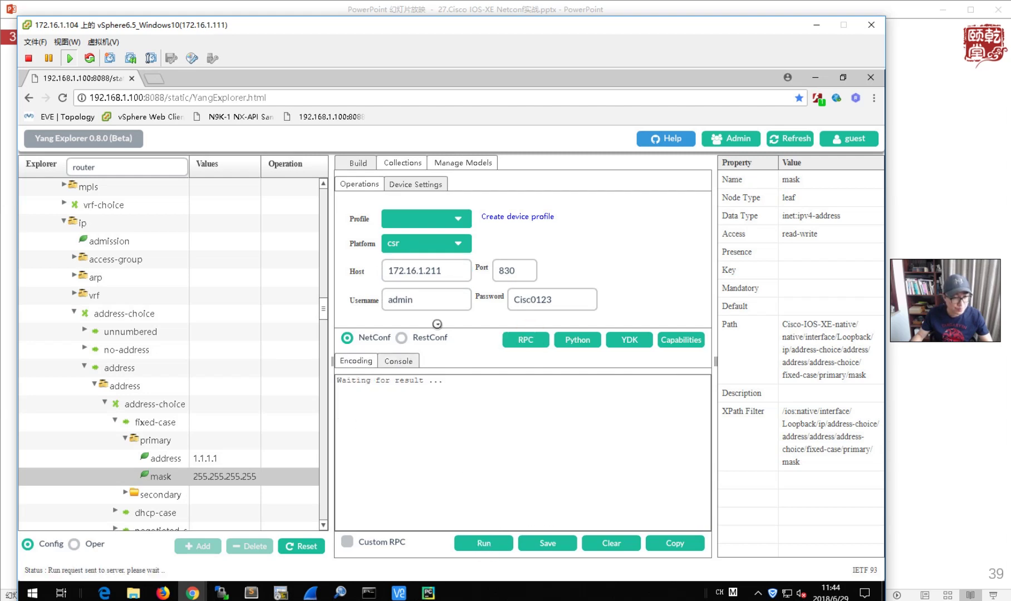
# - Change the address to 2.2.2.2 and send it to host 172.16.1.212
pyautogui.click(453, 270)
pyautogui.press('BackSpace')
pyautogui.write('2')
pyautogui.click(225, 458)
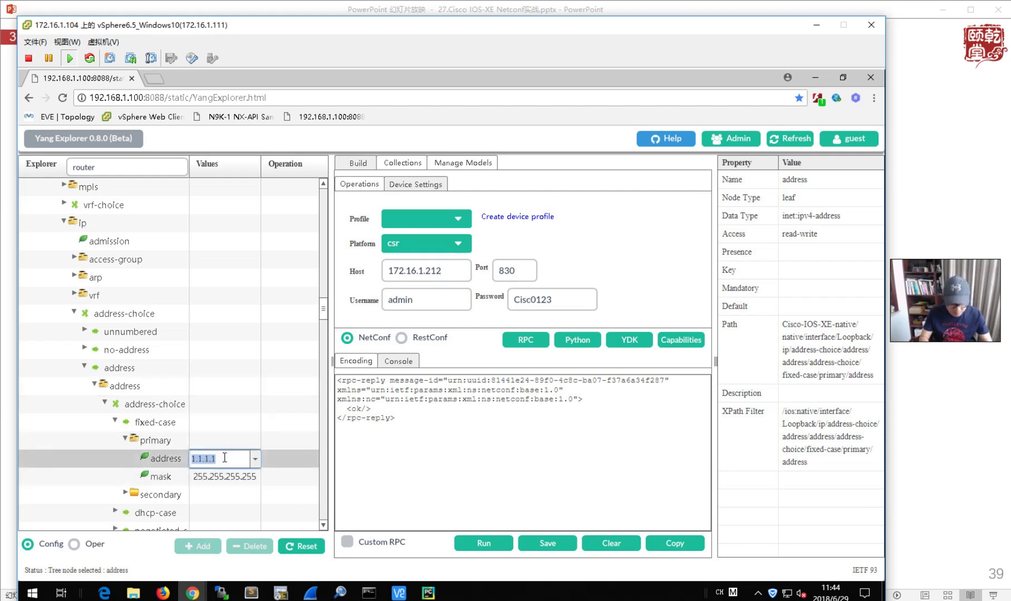
pyautogui.write('2.2.2.2')
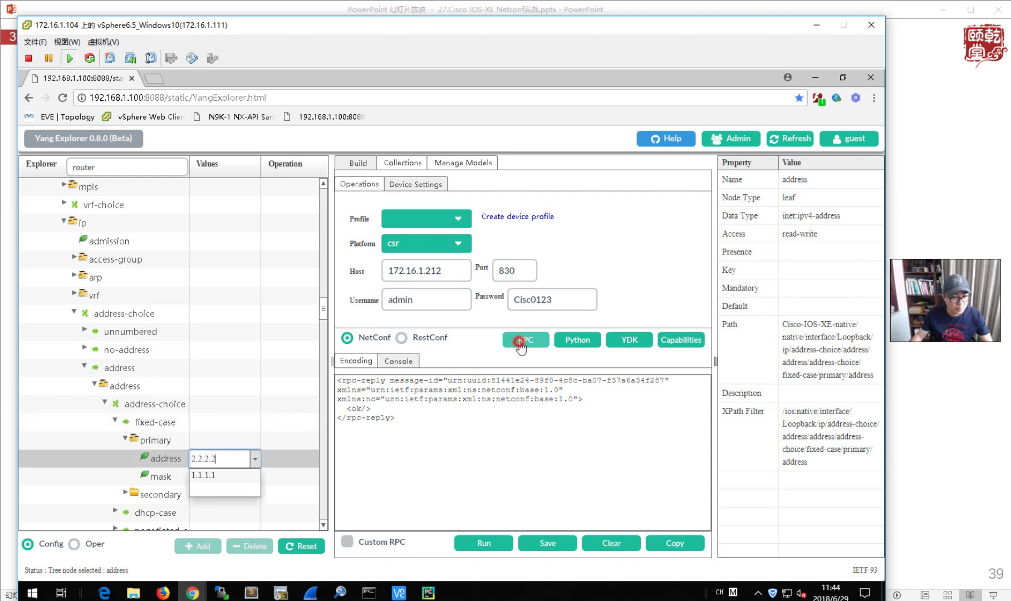
pyautogui.click(518, 341)
pyautogui.click(479, 543)
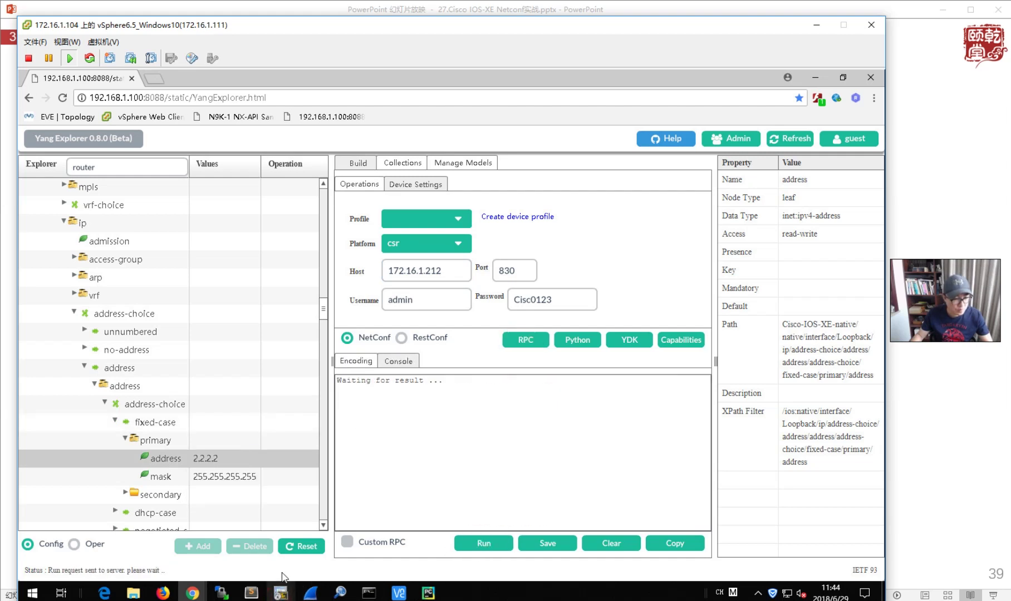
pyautogui.moveTo(293, 591)
pyautogui.click(76, 543)
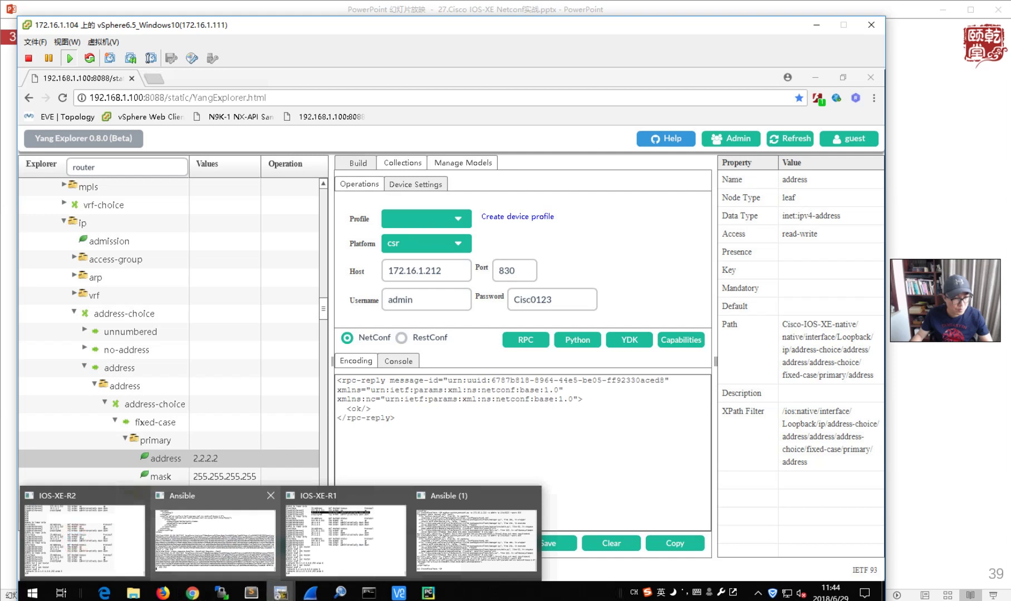
# - Run show ip interface brief on R2 and R1 to check Loopback0
pyautogui.click(263, 317)
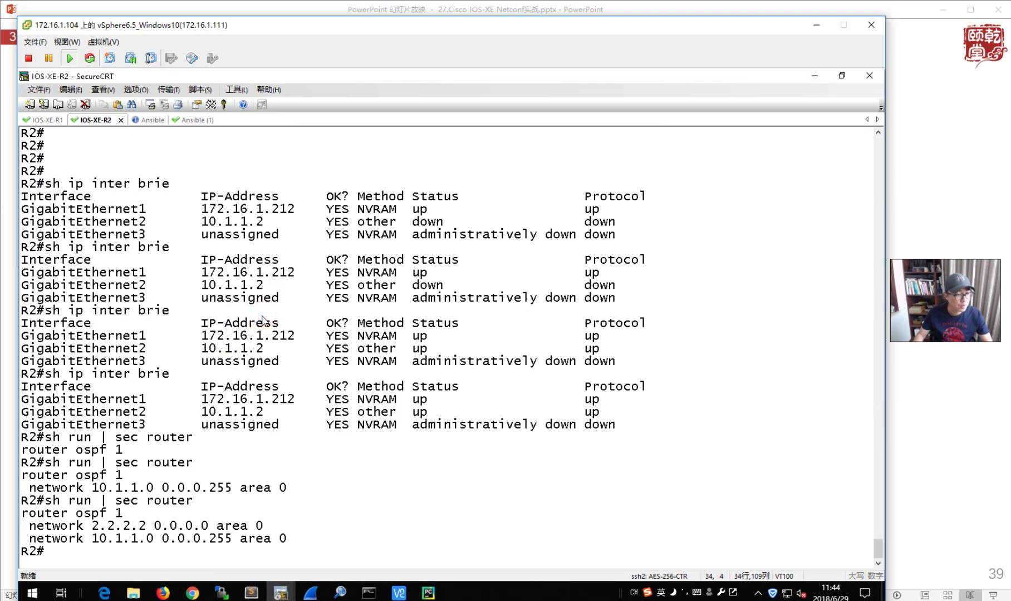
pyautogui.write('sh ip inter brie')
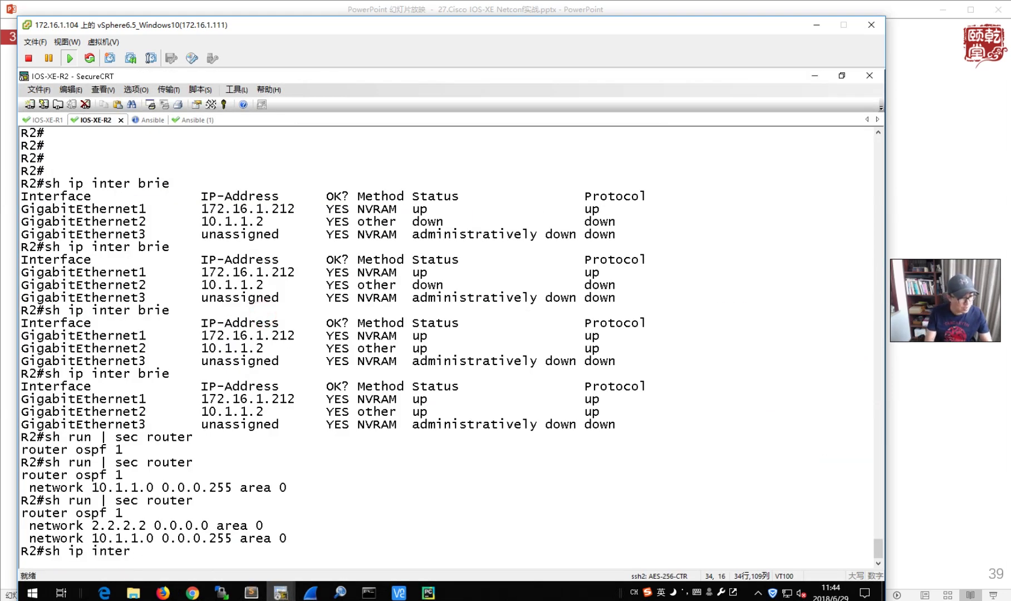
pyautogui.press('Return')
pyautogui.click(47, 119)
pyautogui.write('sh ip inter brie')
pyautogui.press('Return')
# - Run show ip ospf neighbor on R1 to confirm the FULL neighbor
pyautogui.write('show ip route os')
pyautogui.hotkey('ctrl', 'u')
pyautogui.write('show ip os')
pyautogui.press('Tab')
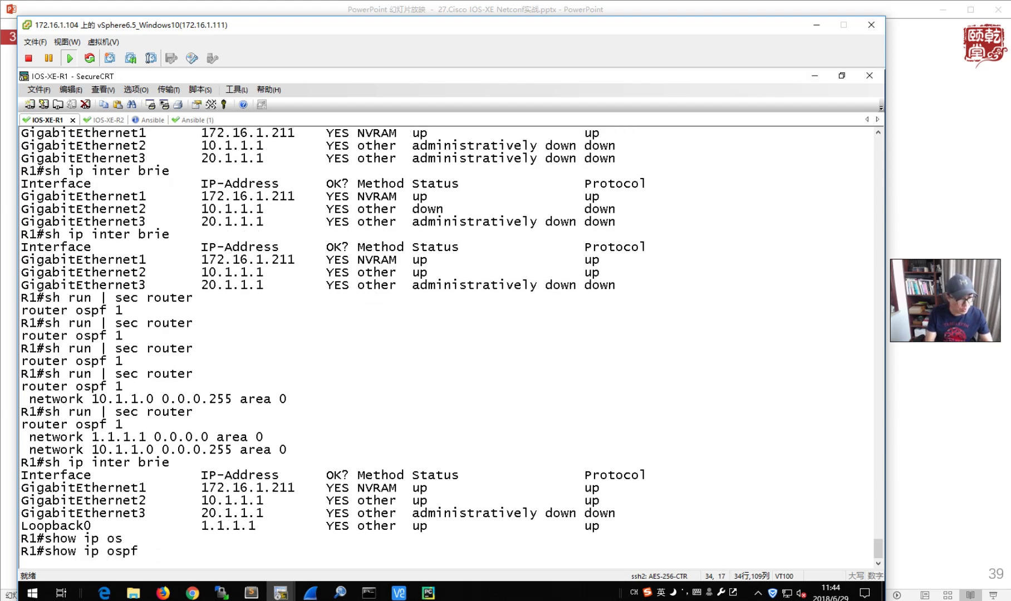
pyautogui.write('nei')
pyautogui.press('Tab')
pyautogui.press('Return')
# - On R1, show OSPF routes and ping 2.2.2.2 sourced from 1.1.1.1
pyautogui.write('show ip route ospf')
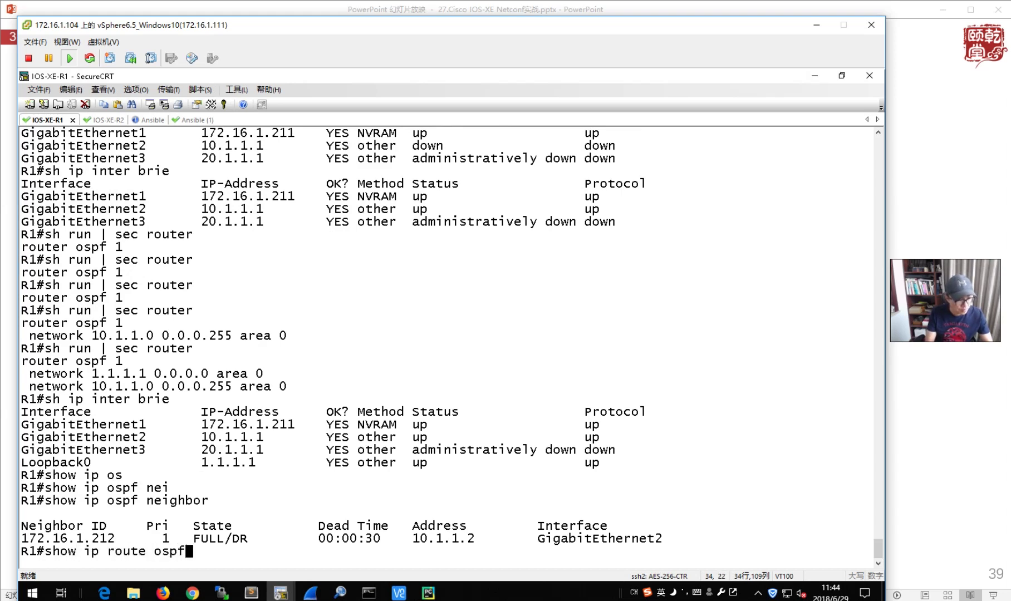
pyautogui.press('Return')
pyautogui.write('ping 2.2.2.2 so 1.1.1.1')
pyautogui.press('Return')
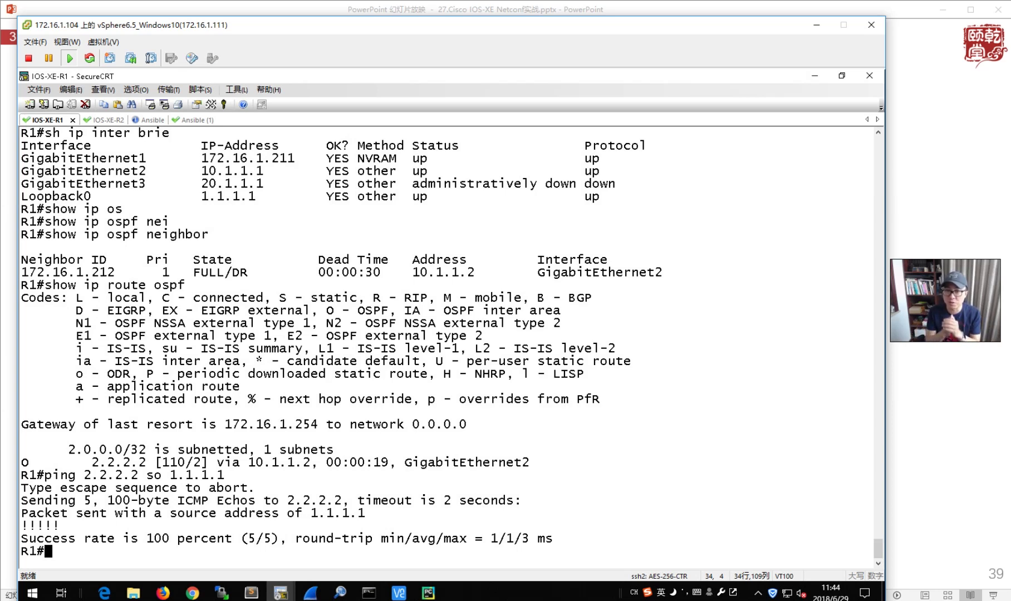
# - Advance through the OSPF network, router-id and loopback slides to the Part Four title
pyautogui.hotkey('alt', 'Tab')
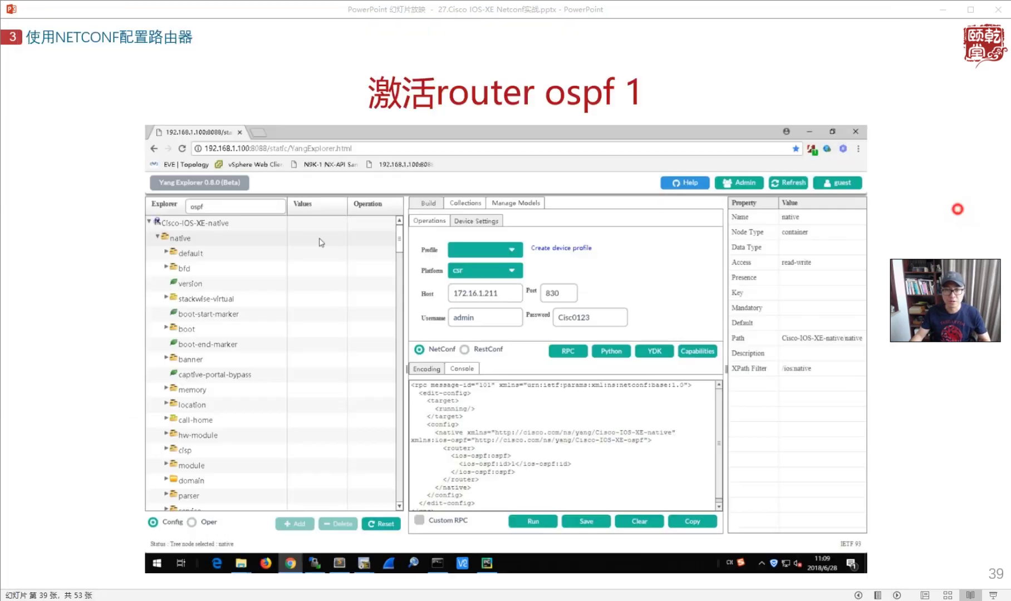
pyautogui.click(718, 394)
pyautogui.click(979, 474)
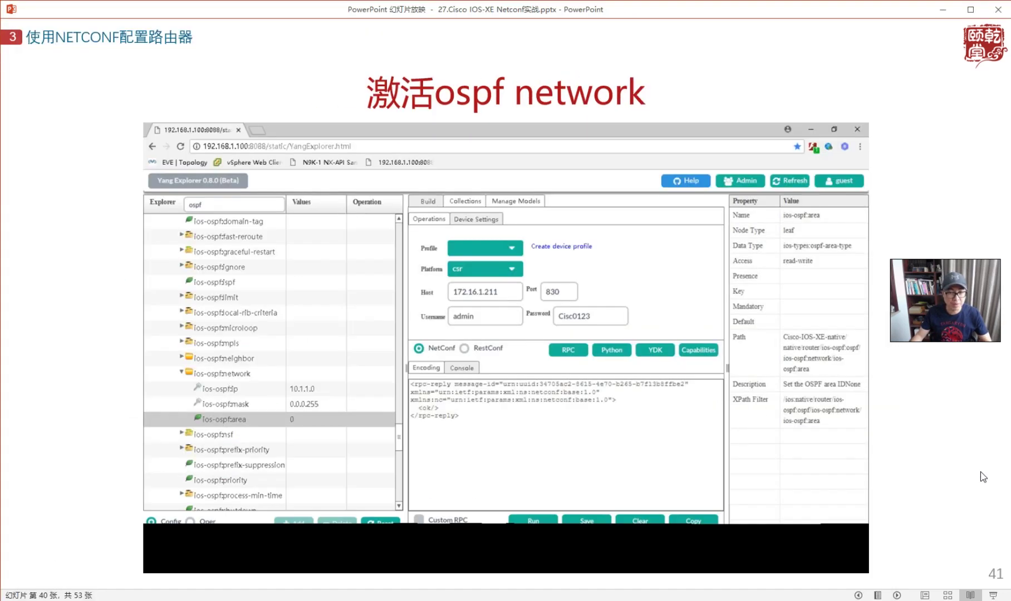
pyautogui.click(979, 475)
pyautogui.click(979, 474)
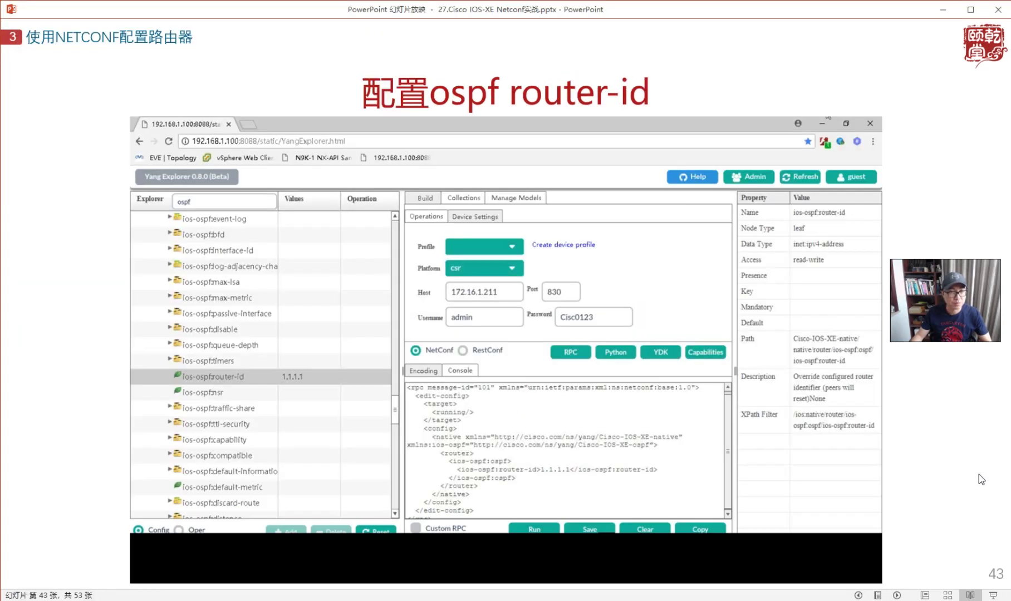
pyautogui.click(963, 429)
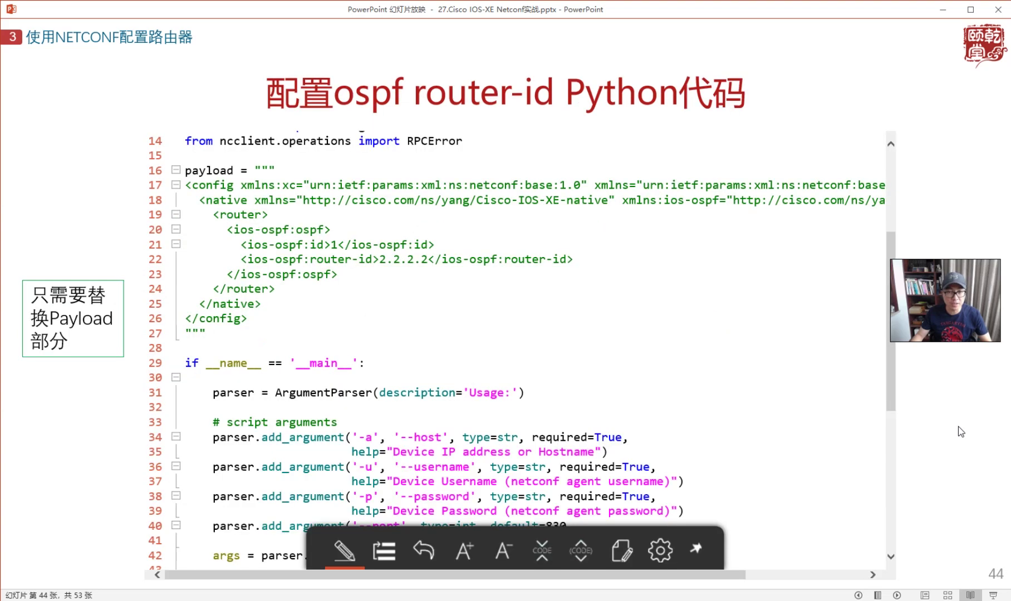
pyautogui.click(961, 431)
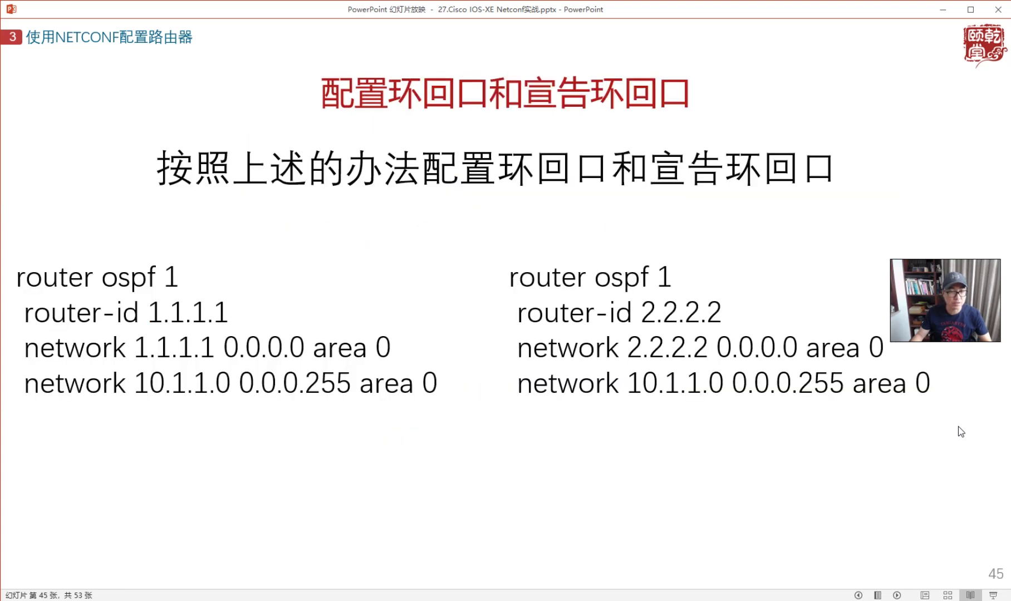
pyautogui.click(812, 445)
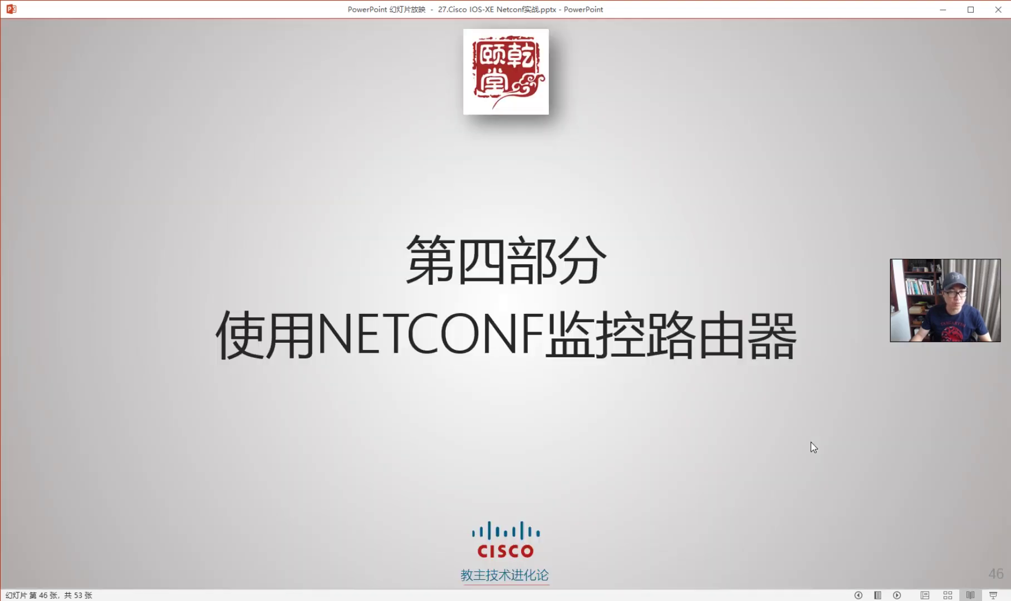